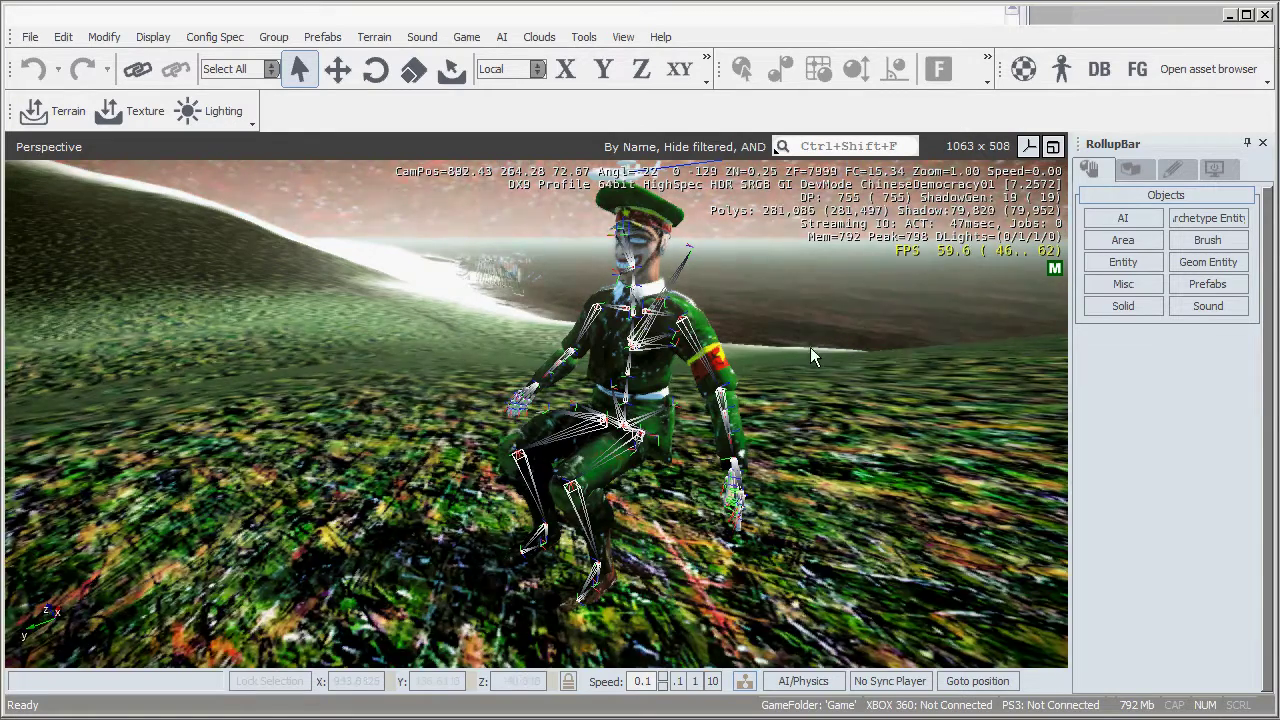
Enter game mode with Ctrl+G and walk up to the soldier
right_drag(792, 349, 722, 344)
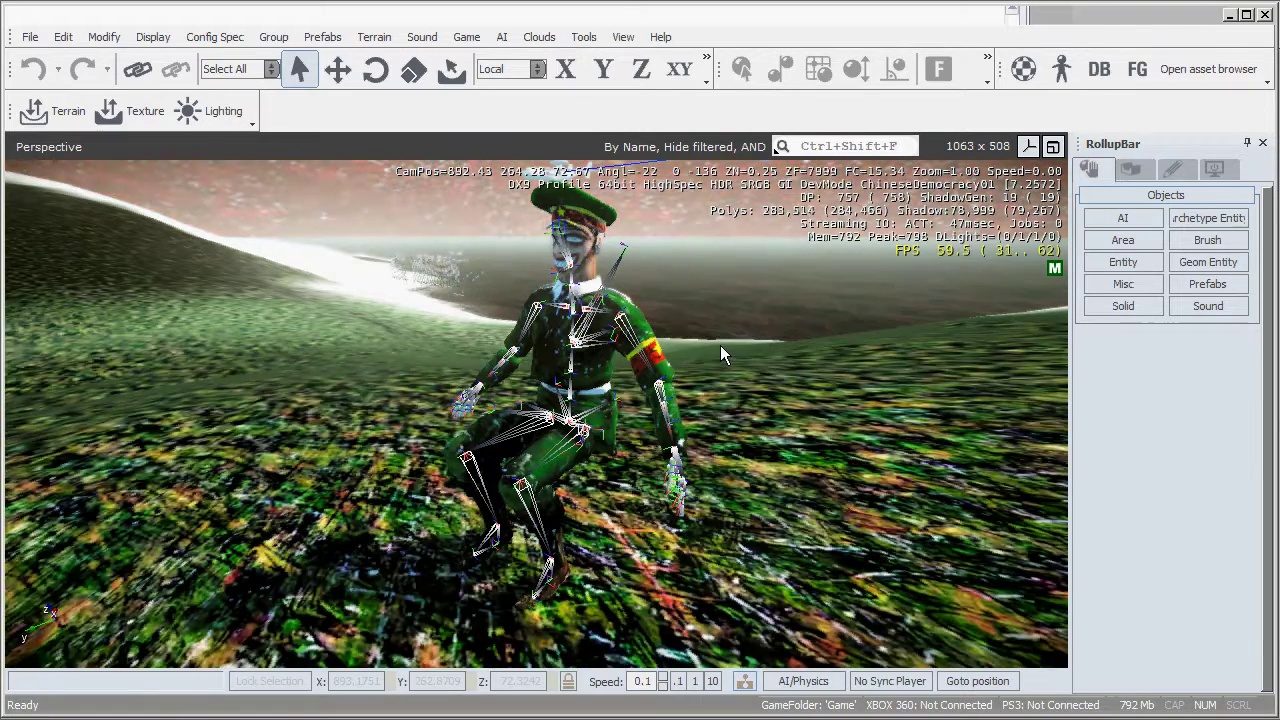
key(ctrl+g)
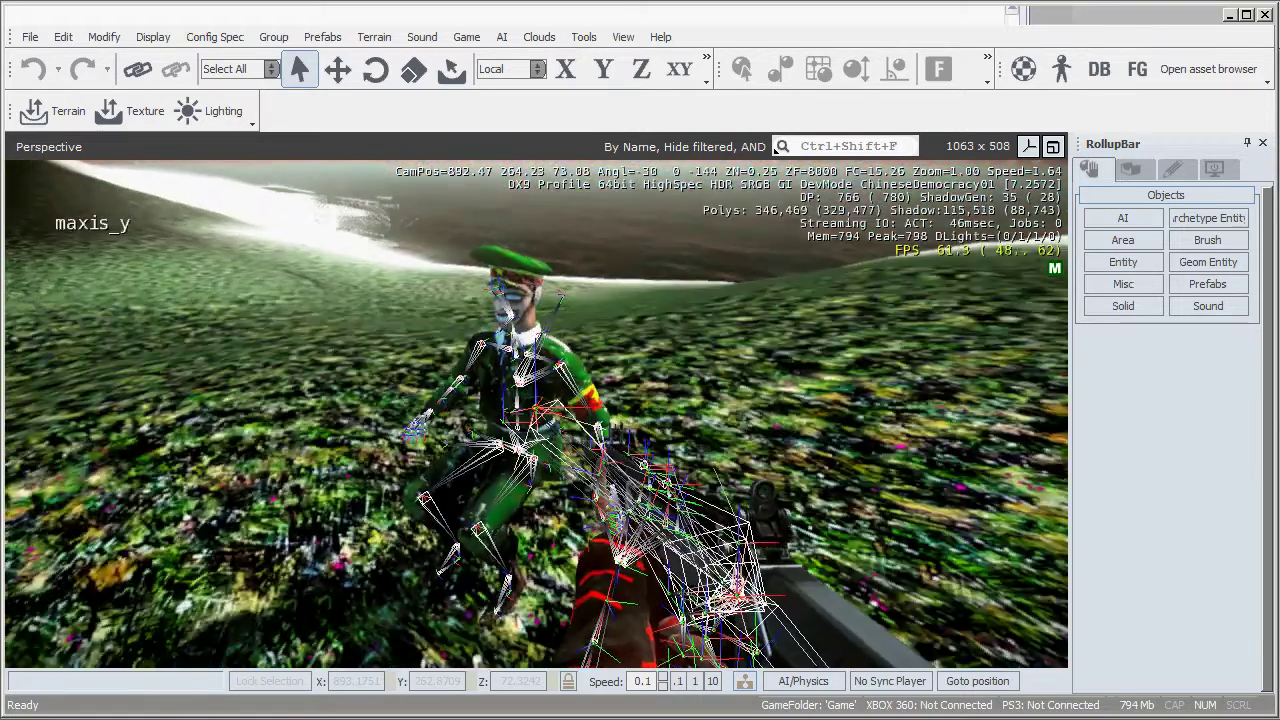
key(w)
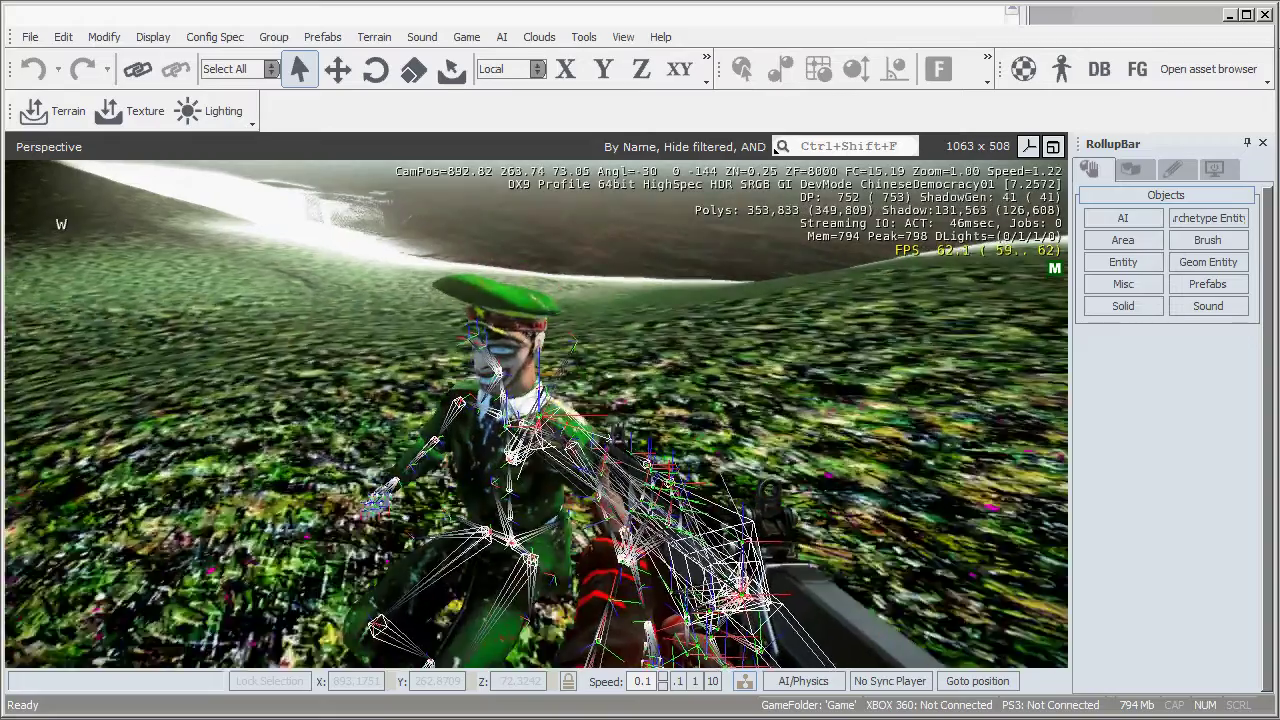
mouse_move(536, 400)
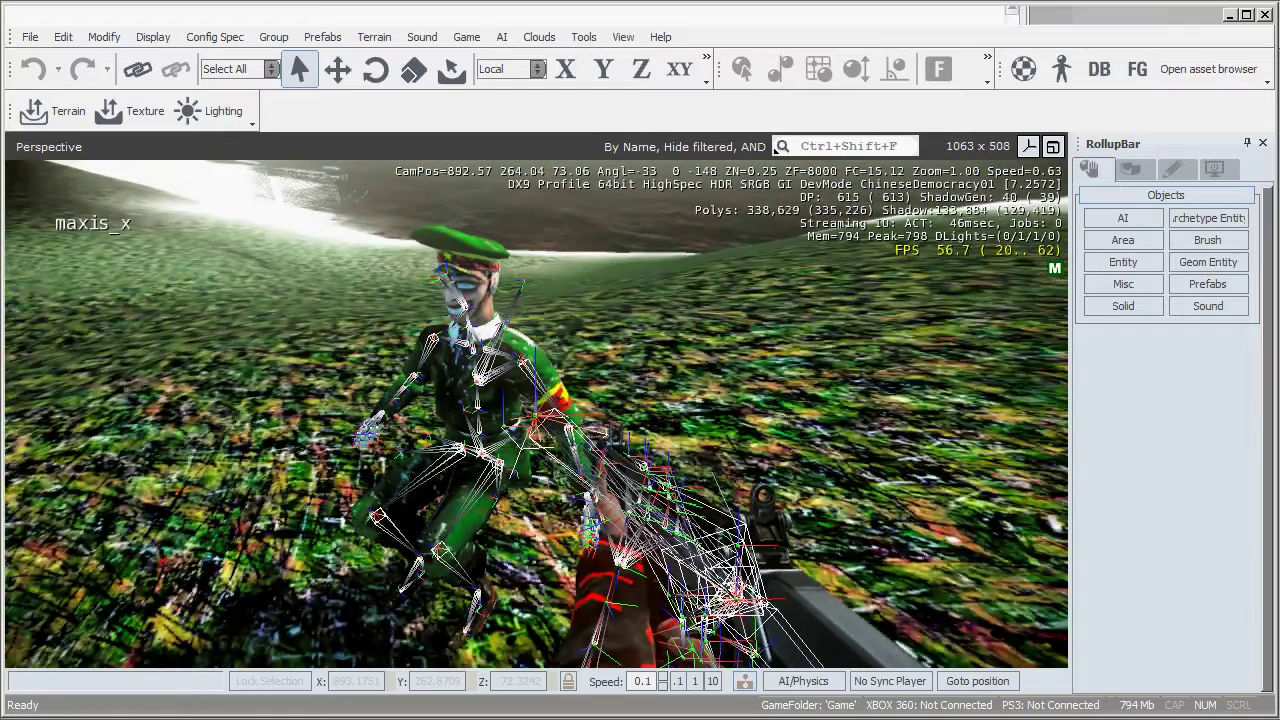
Make the soldier stand and sit three times with Up/Down, then exit and select him
key(Up)
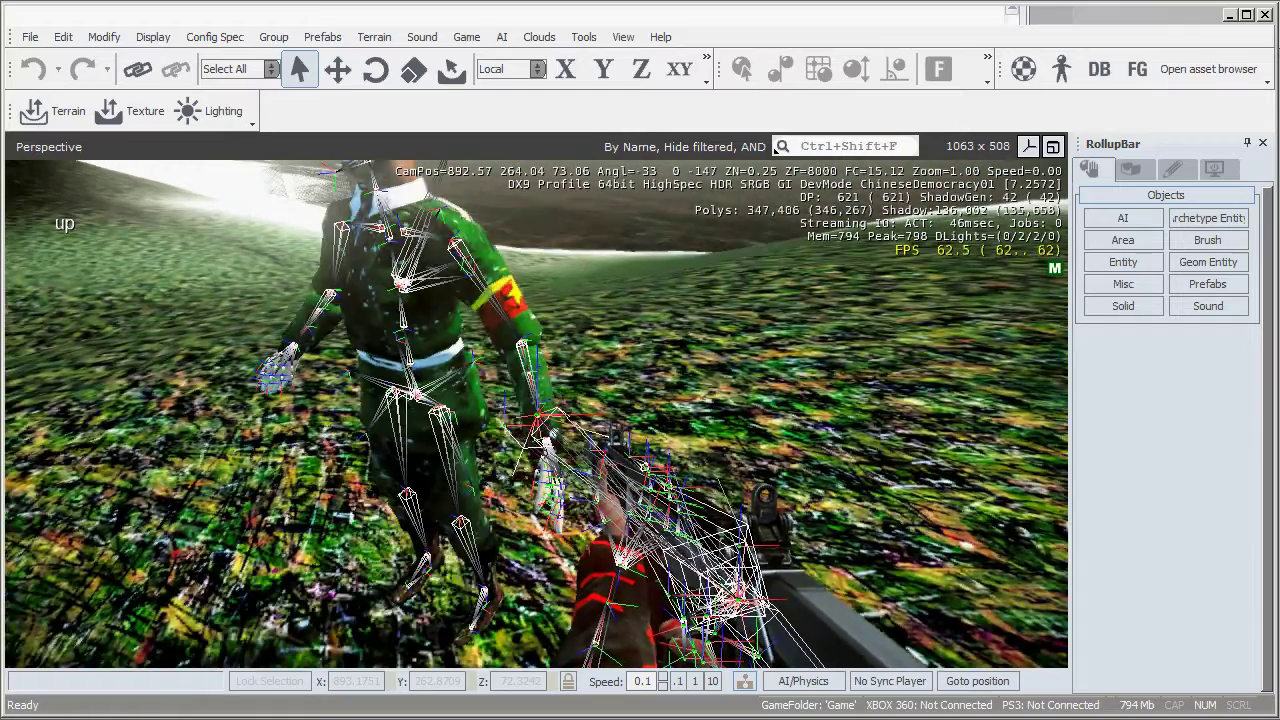
key(Down)
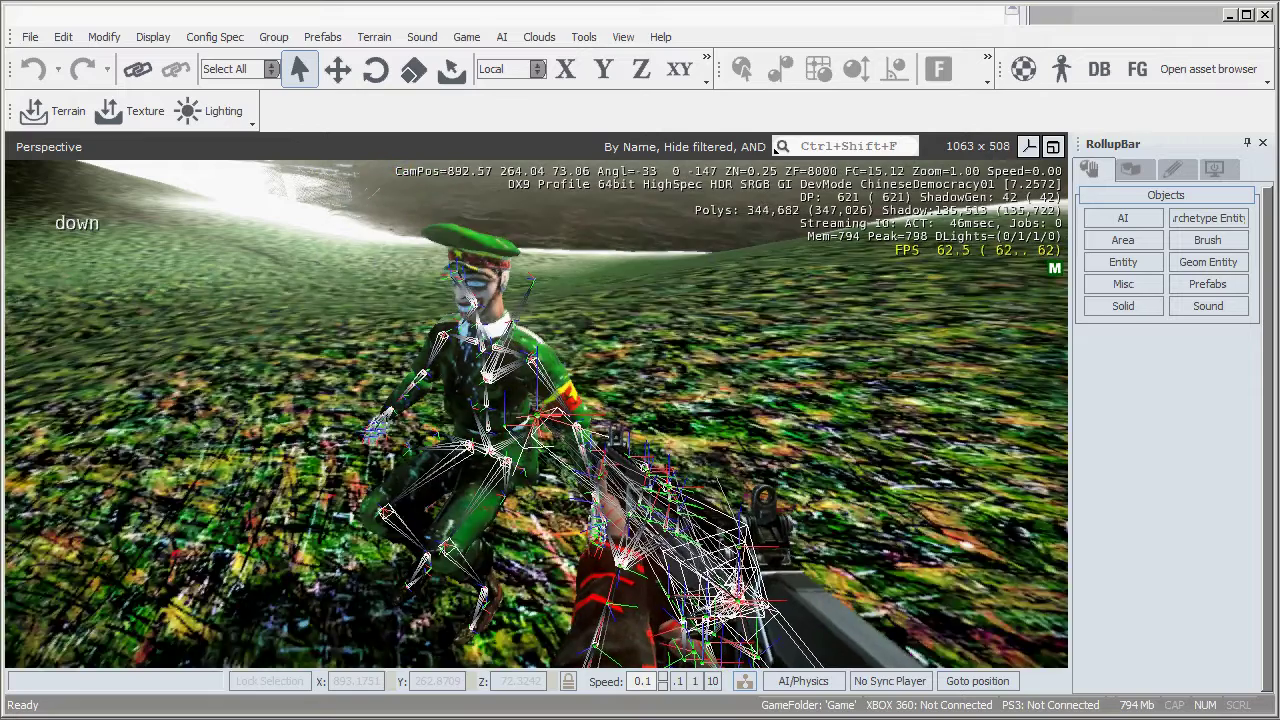
key(Up)
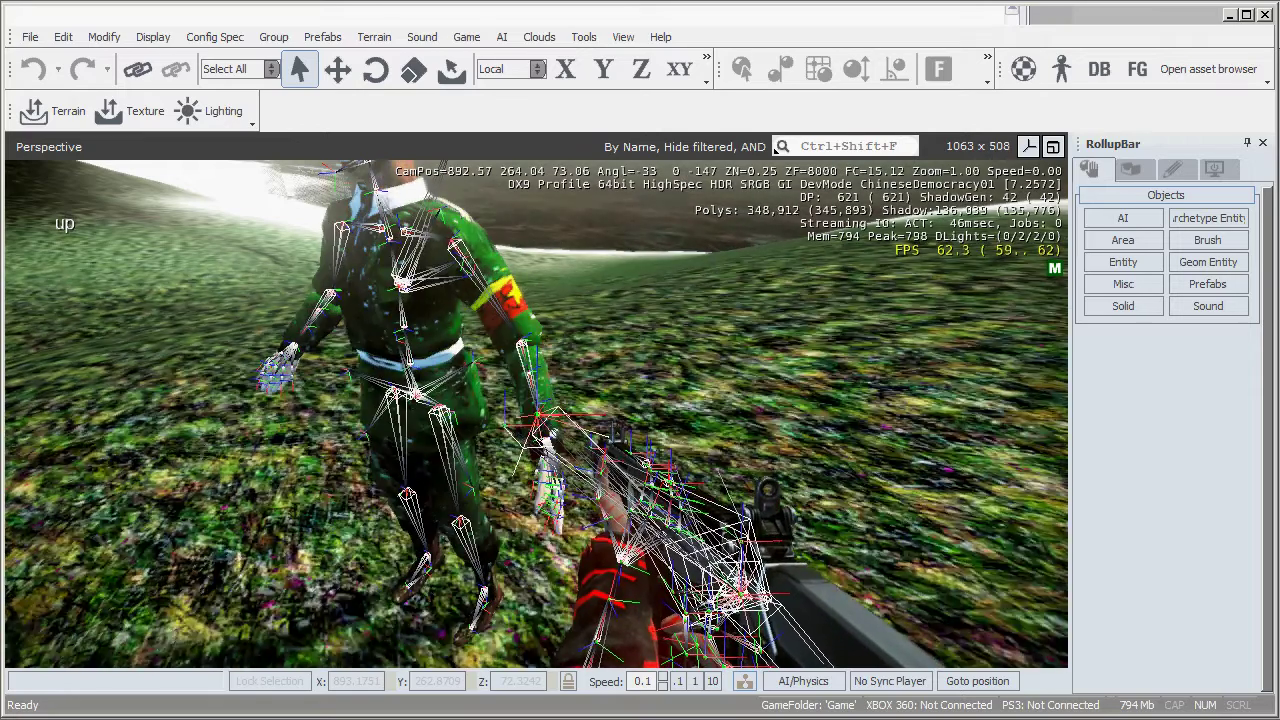
key(Down)
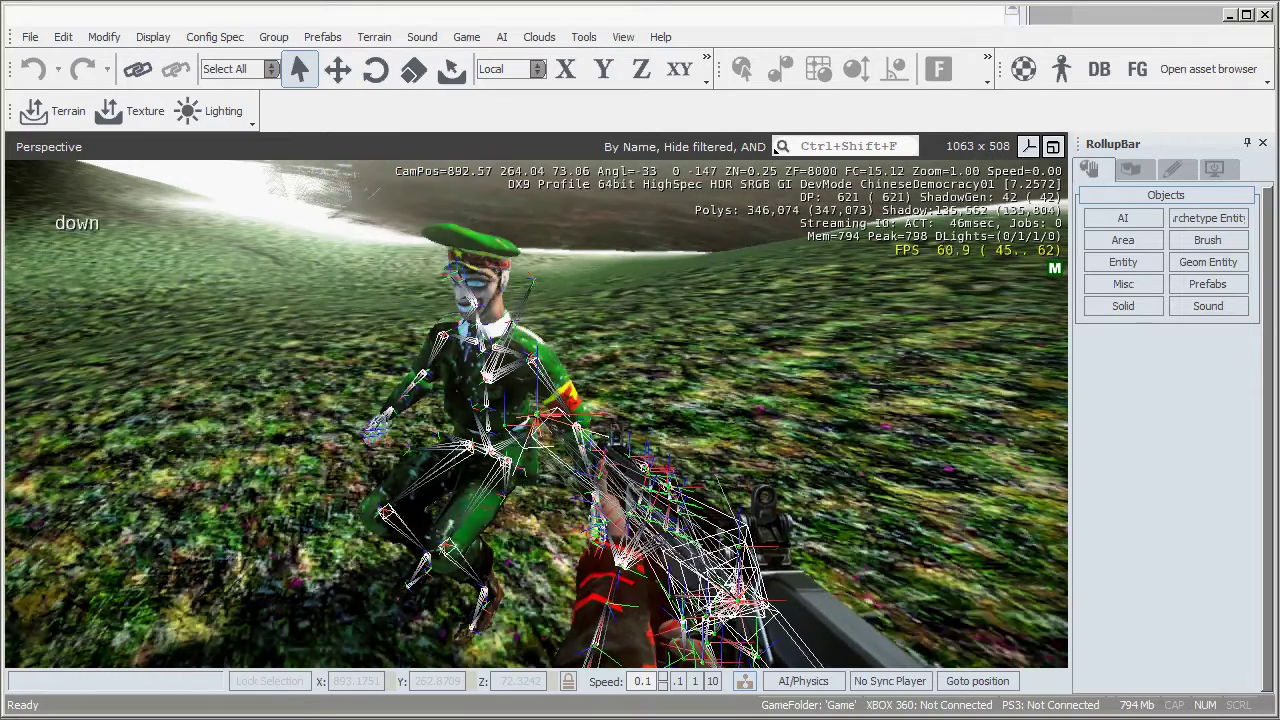
key(Up)
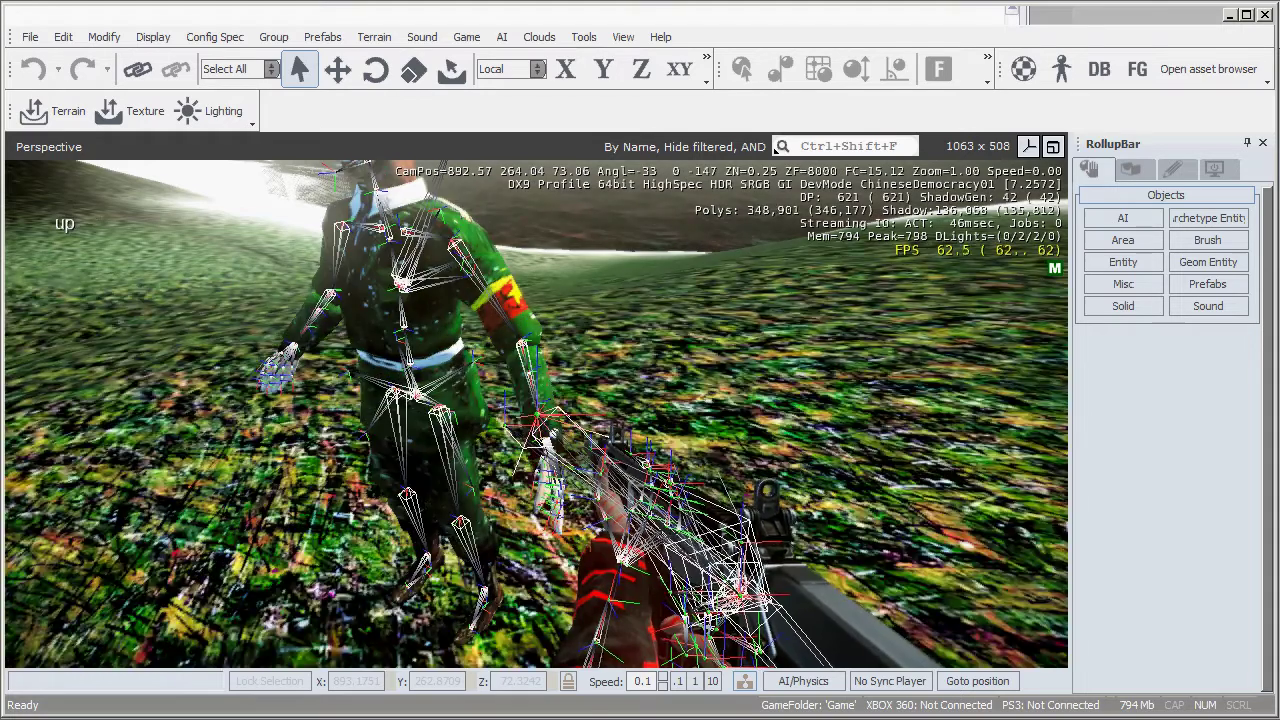
key(Down)
key(Escape)
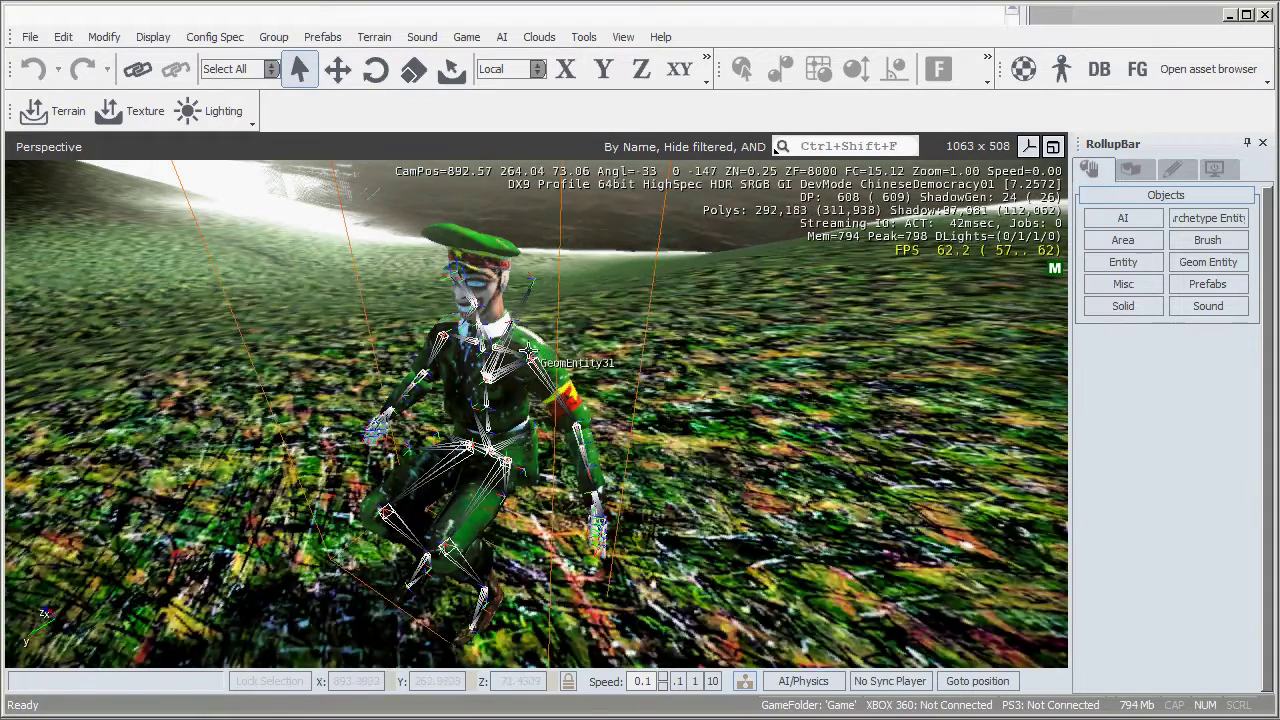
click(535, 355)
Open the soldier's soldier_sit flow graph from its context menu
right_click(535, 353)
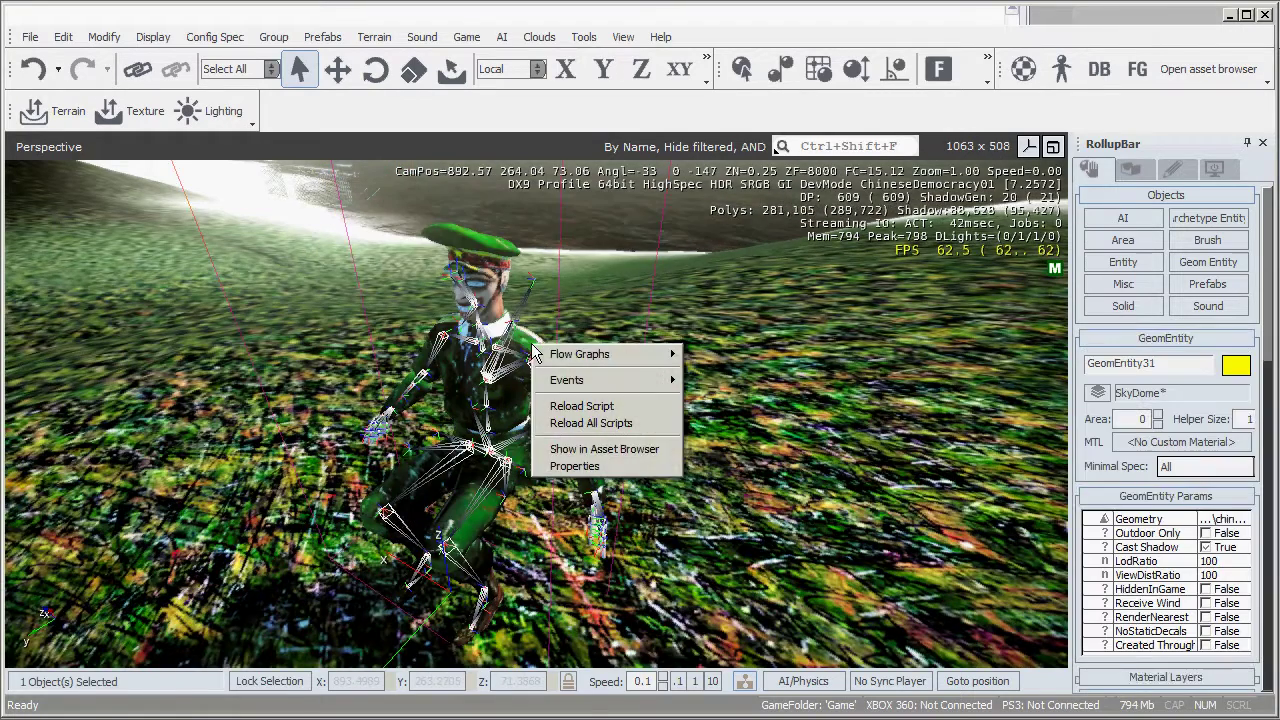
mouse_move(597, 356)
click(716, 353)
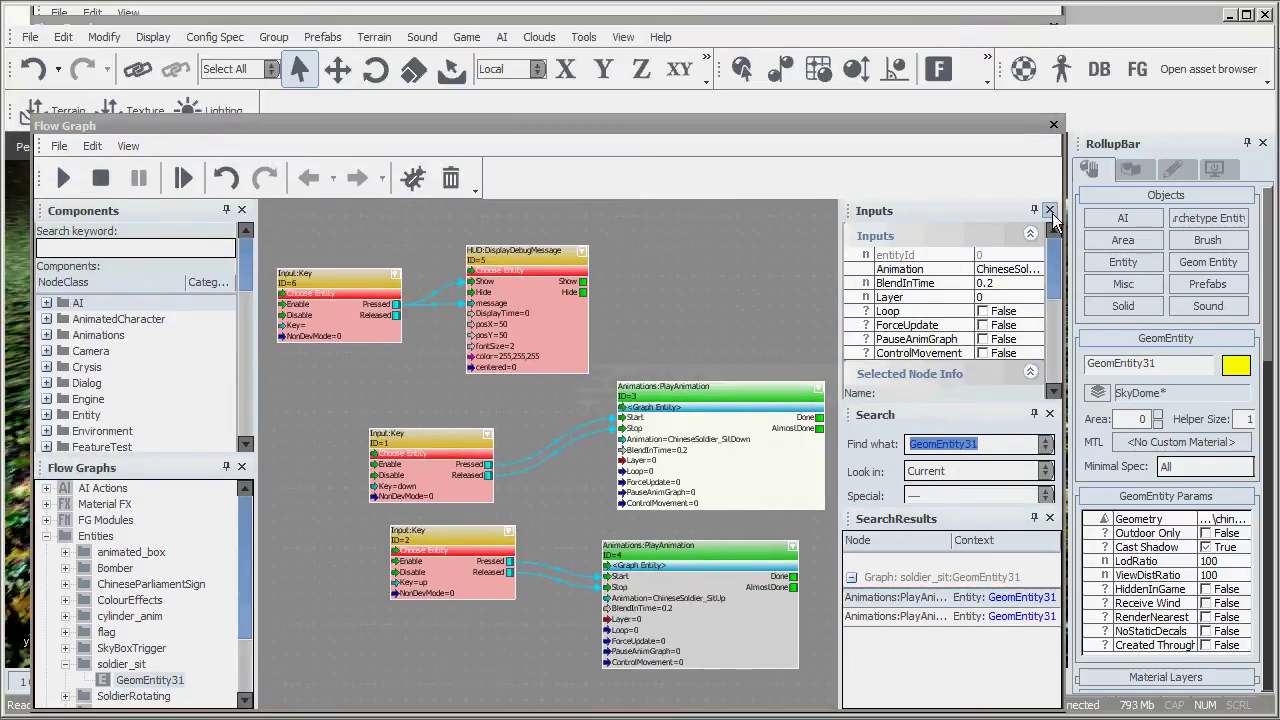
Widen the graph workspace, rearrange the key and debug nodes, and zoom in
drag(838, 303, 972, 305)
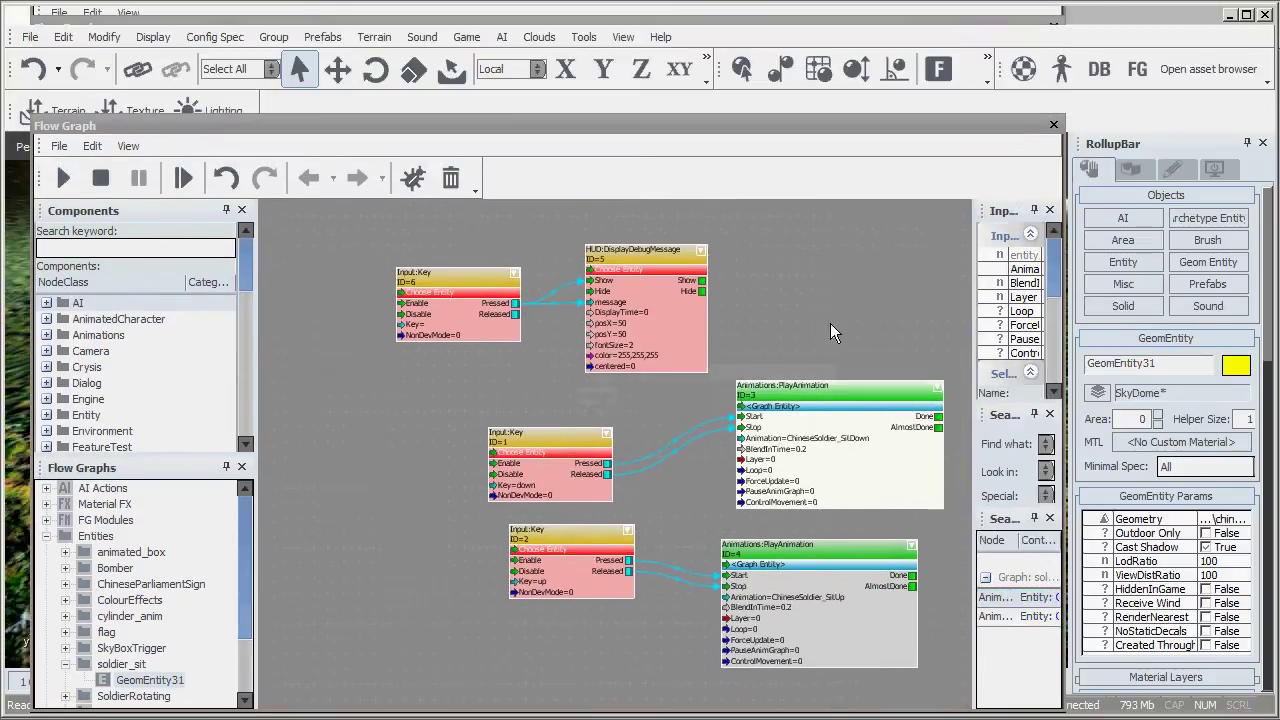
right_drag(830, 323, 720, 347)
drag(415, 287, 383, 257)
drag(516, 310, 463, 287)
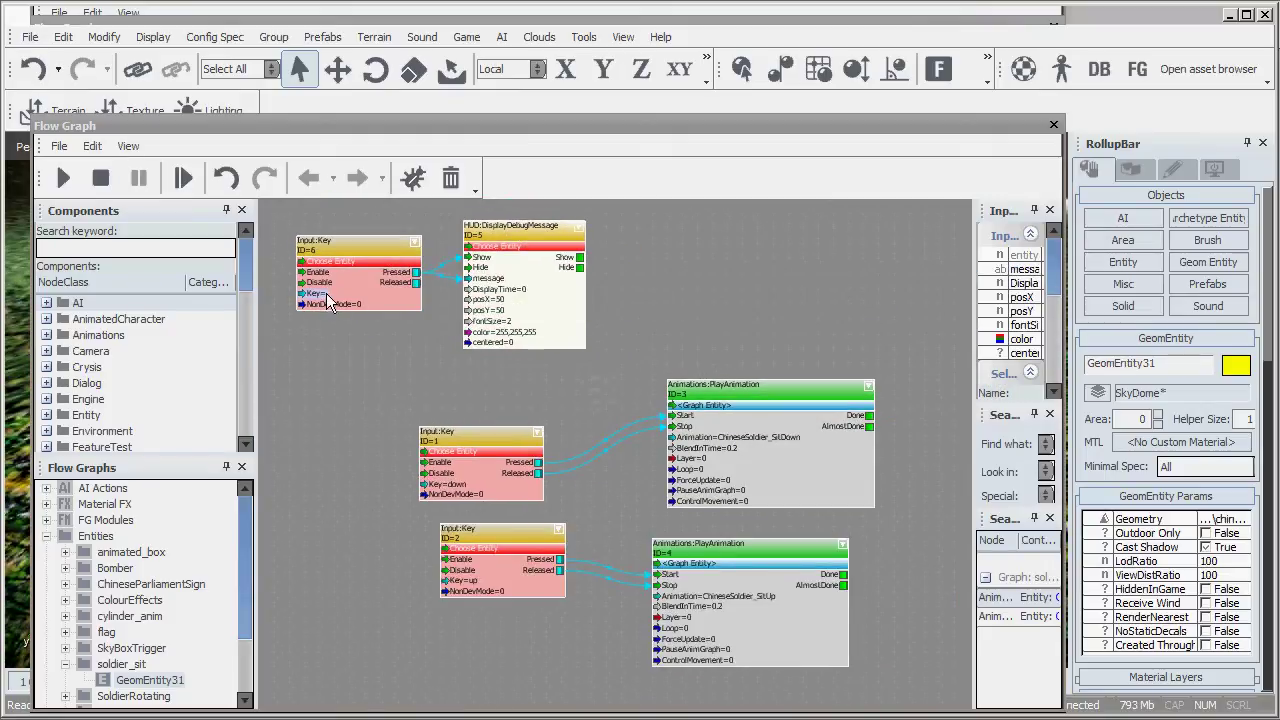
mouse_move(532, 376)
right_down()
mouse_move(538, 342)
mouse_move(518, 366)
right_up()
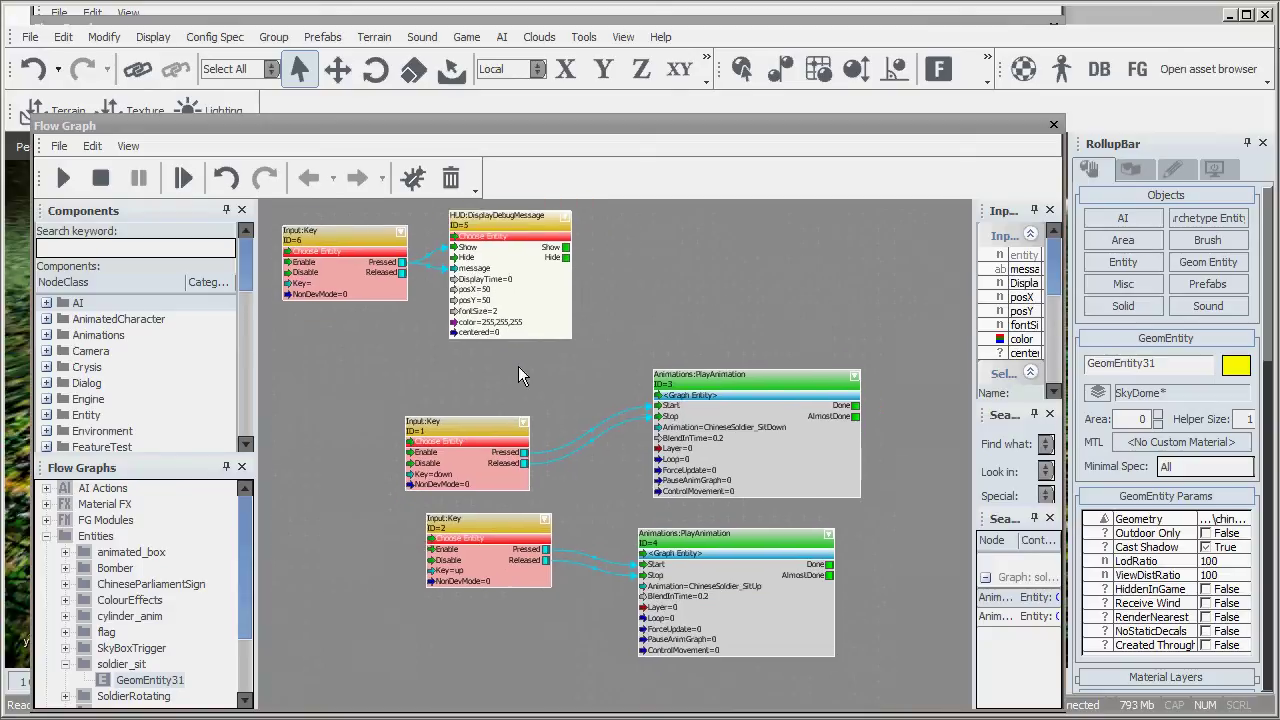
scroll(543, 394, up, 1)
scroll(543, 394, up, 1)
right_drag(635, 443, 569, 330)
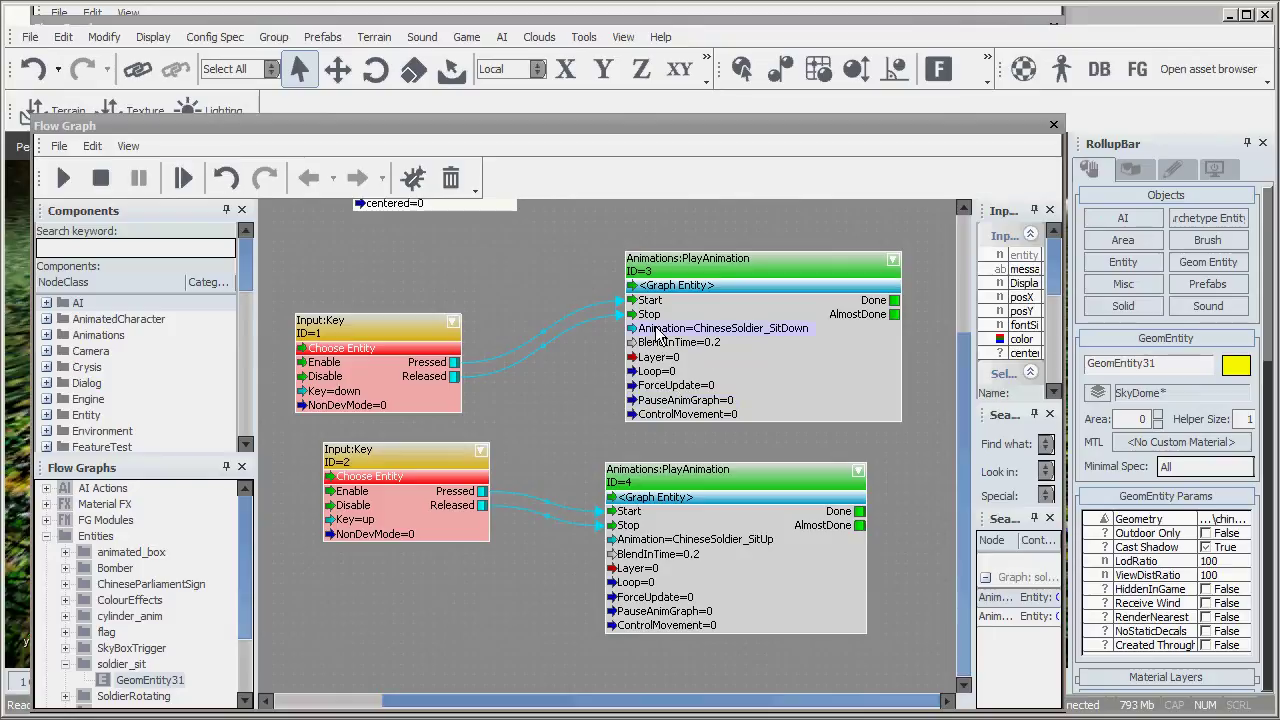
Edit node ID=3's Animation port and browse the available animations
click(789, 334)
double_click(796, 331)
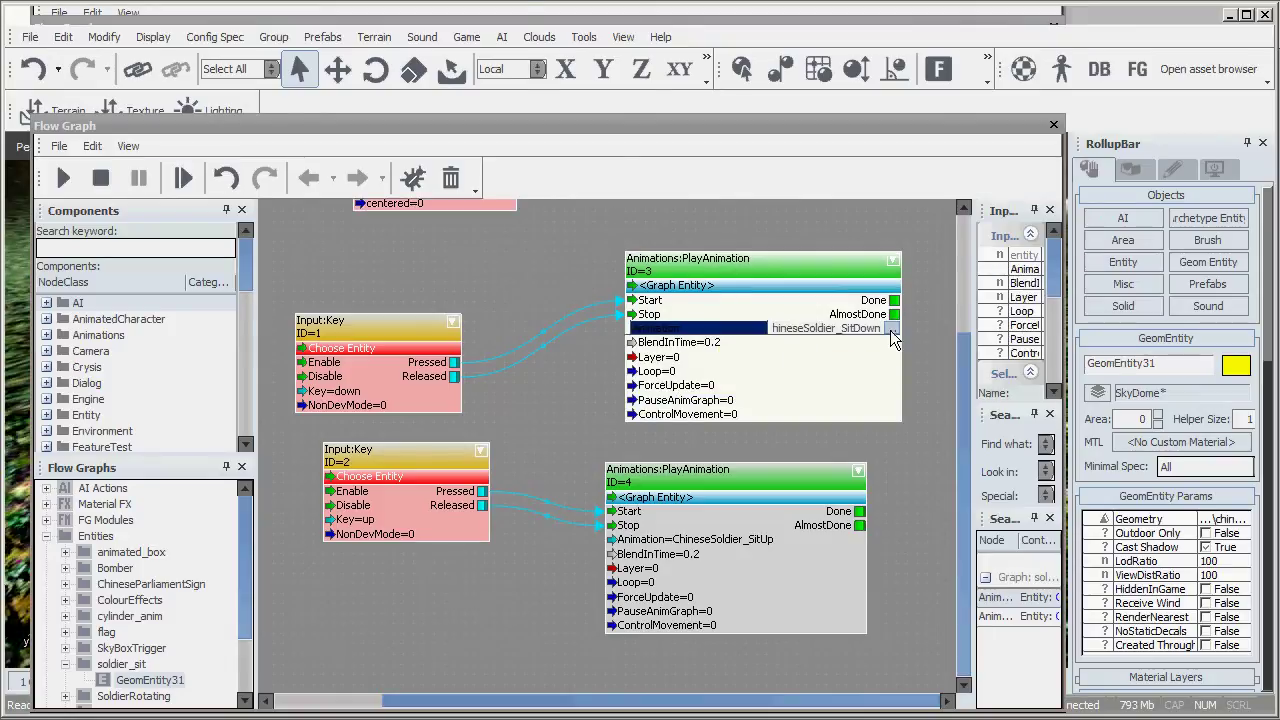
click(889, 330)
Browse the Choose Animation list and select ChineseSoldier_SitDown after briefly trying SitUp
drag(776, 6, 723, 175)
scroll(620, 380, down, 8)
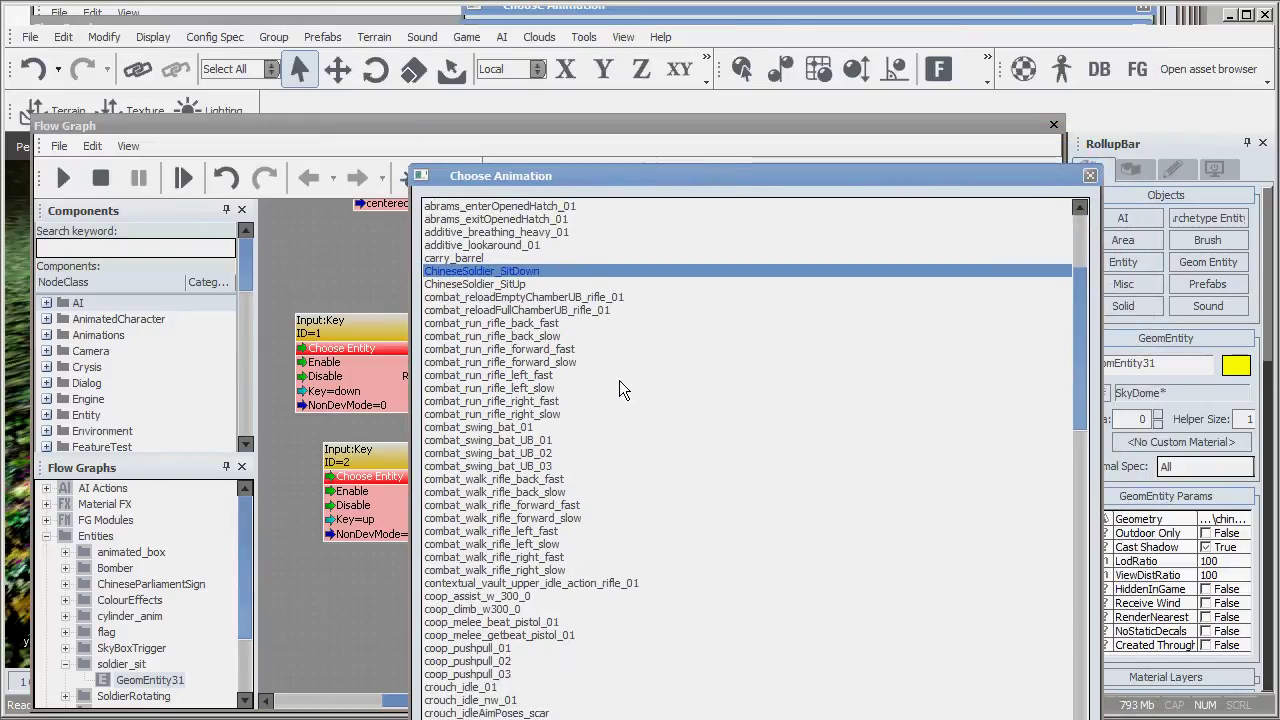
scroll(619, 382, down, 8)
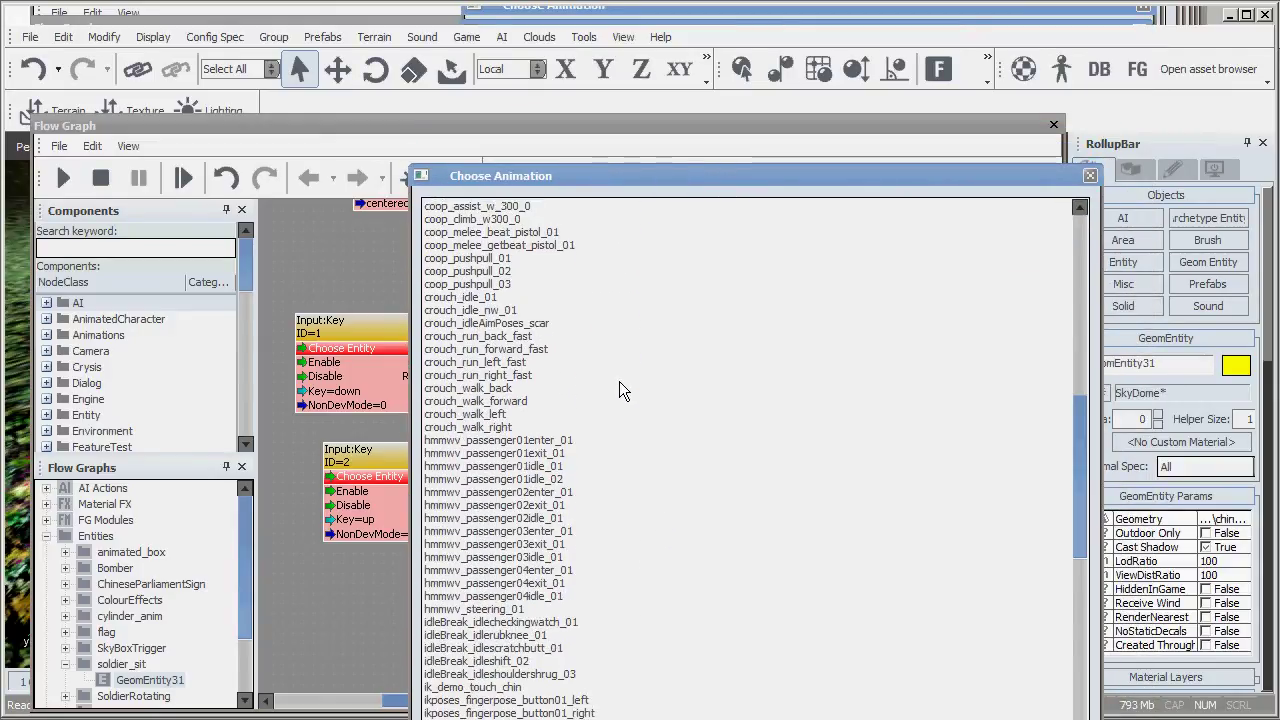
scroll(664, 382, up, 11)
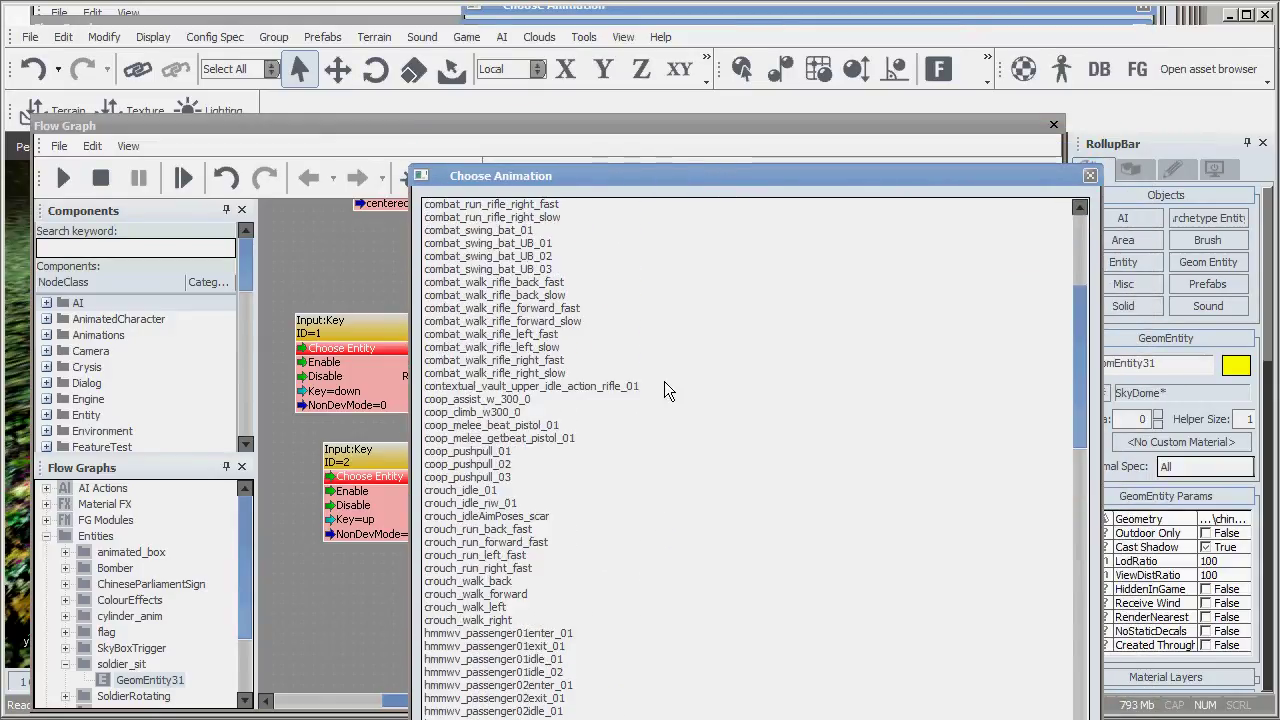
scroll(664, 381, up, 3)
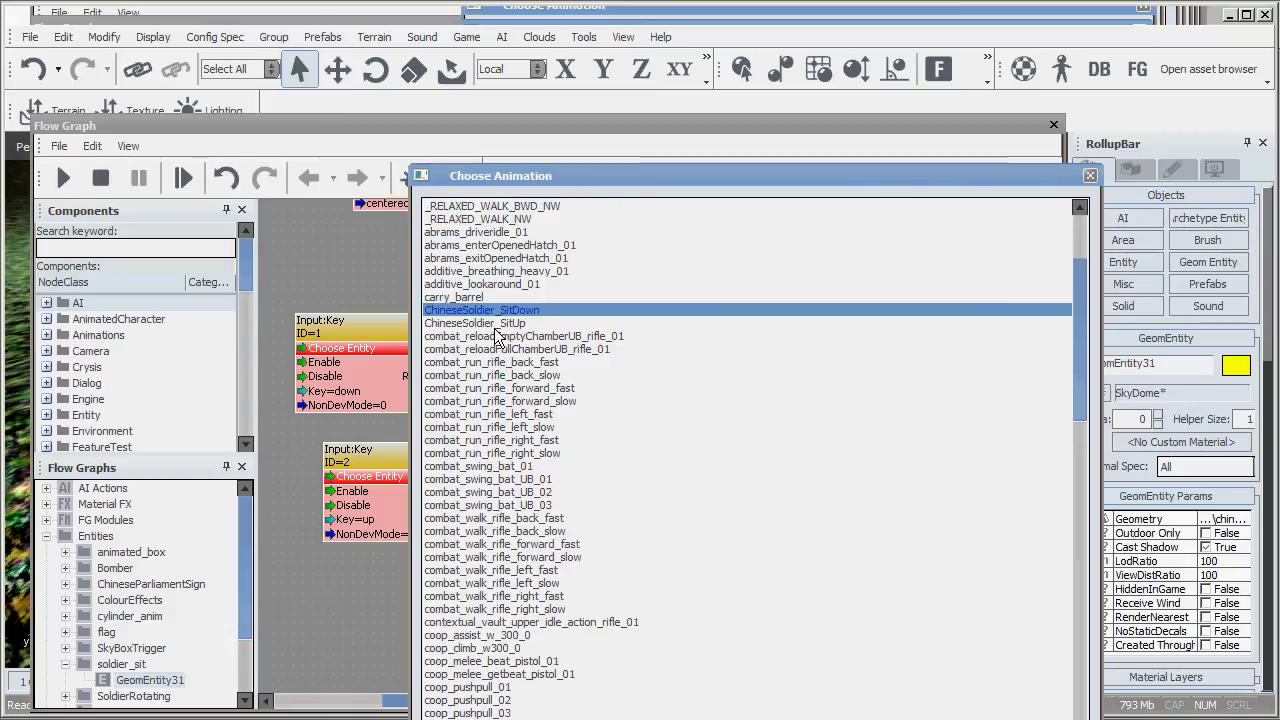
click(504, 325)
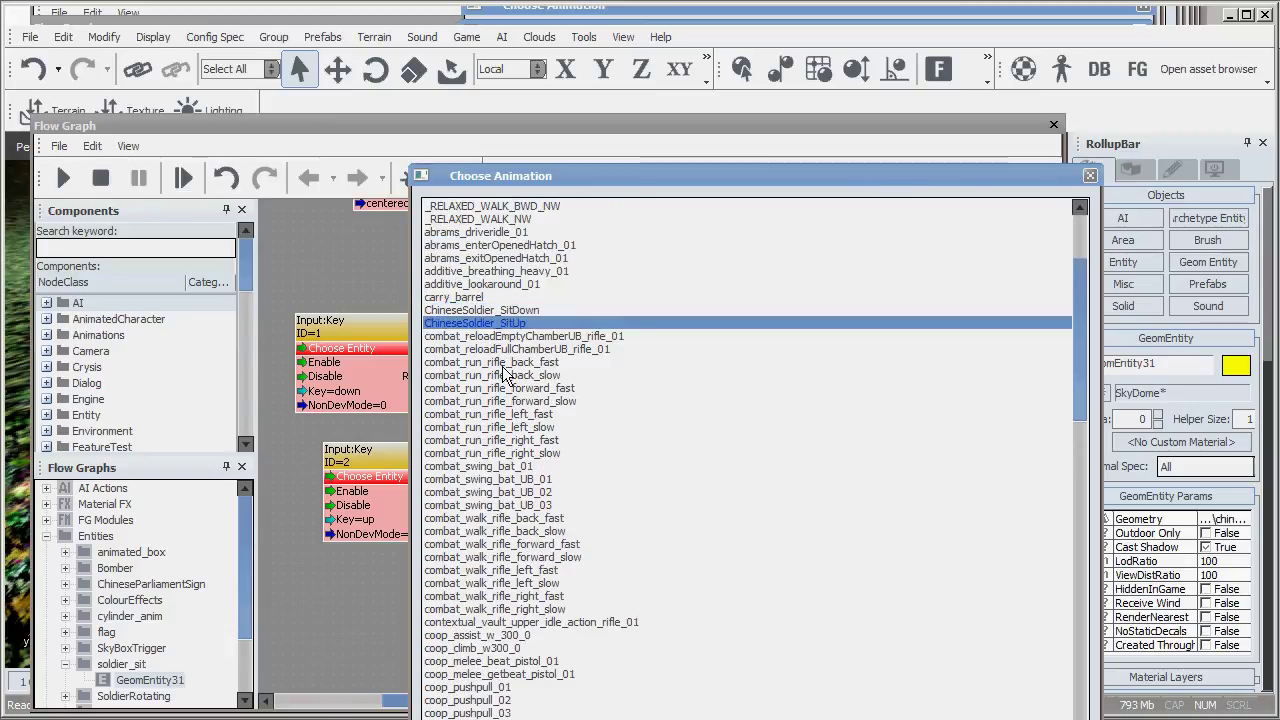
click(519, 310)
Confirm ChineseSoldier_SitDown with OK and commit the node's animation value
drag(747, 185, 701, 0)
click(950, 643)
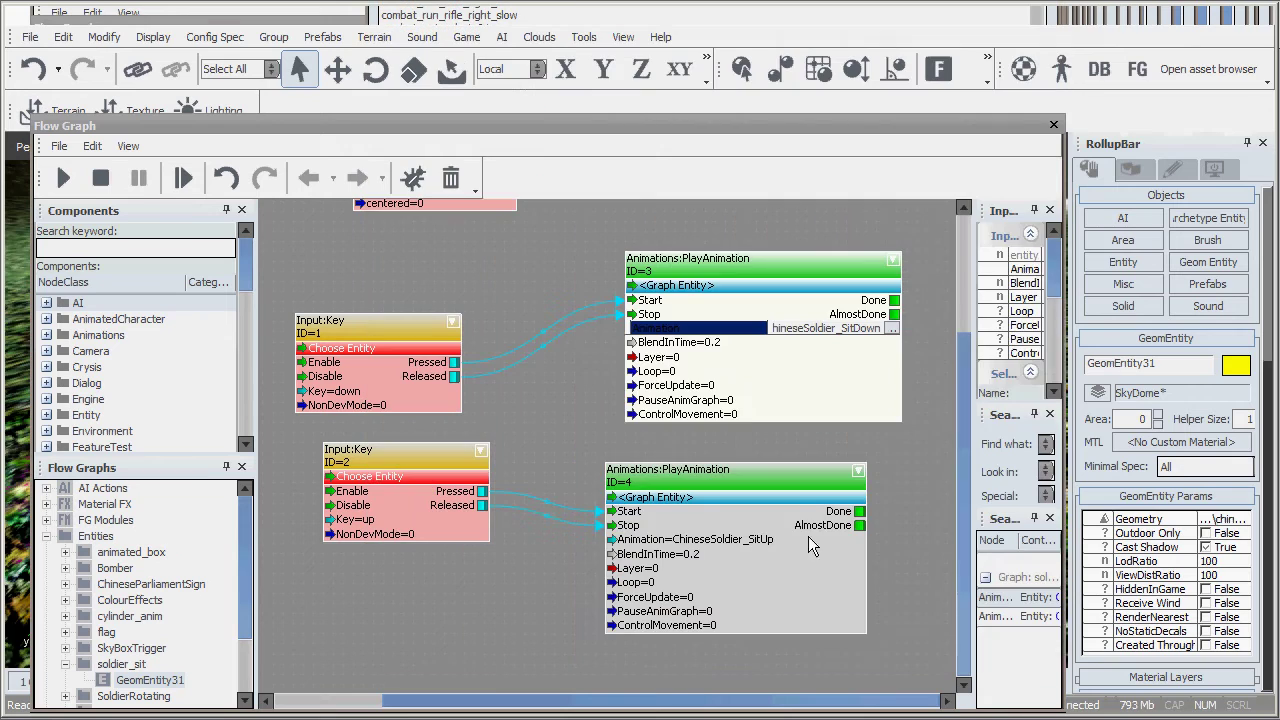
click(925, 378)
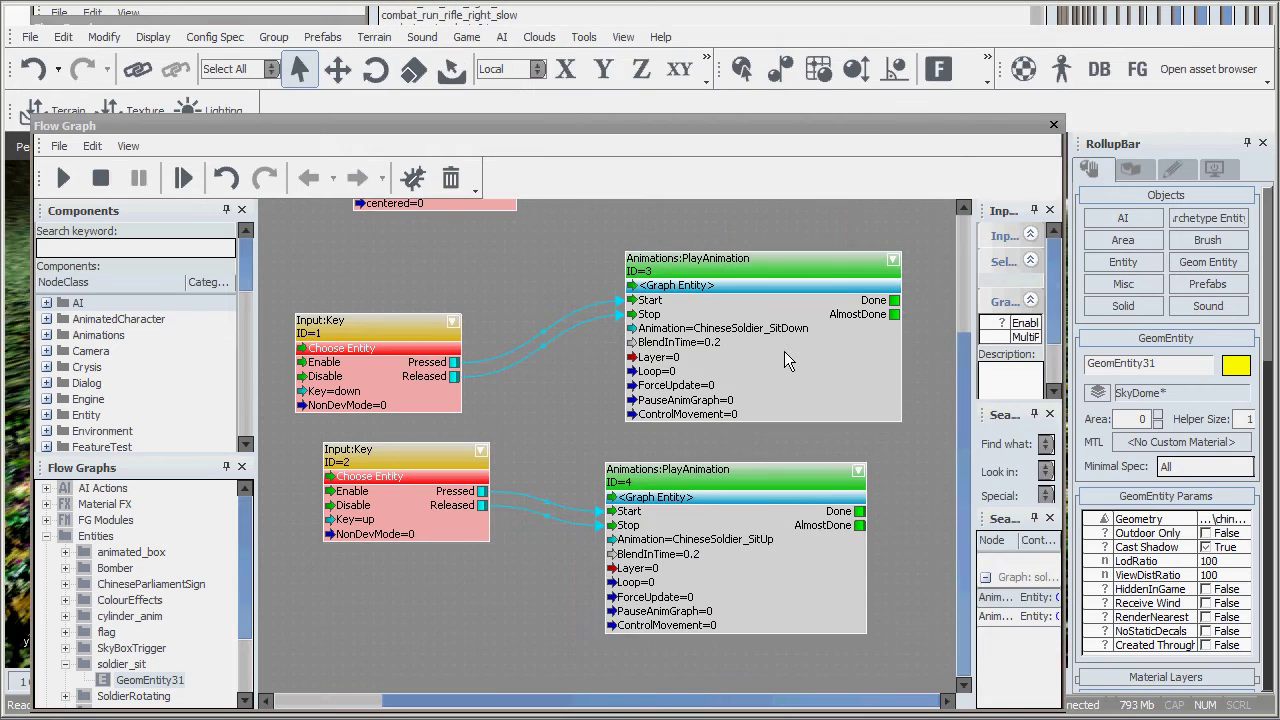
Close the flow graph and open ChineseSoldier.cdf in a windowed Character Editor
click(1053, 125)
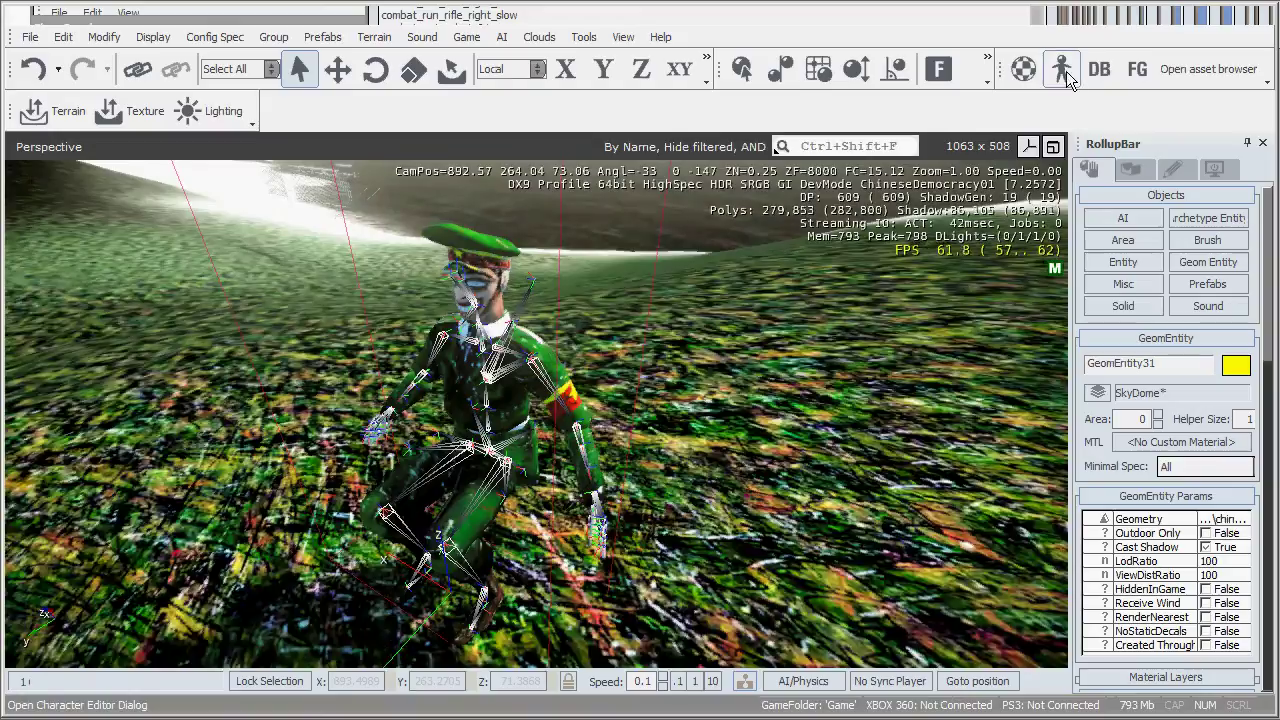
click(1063, 70)
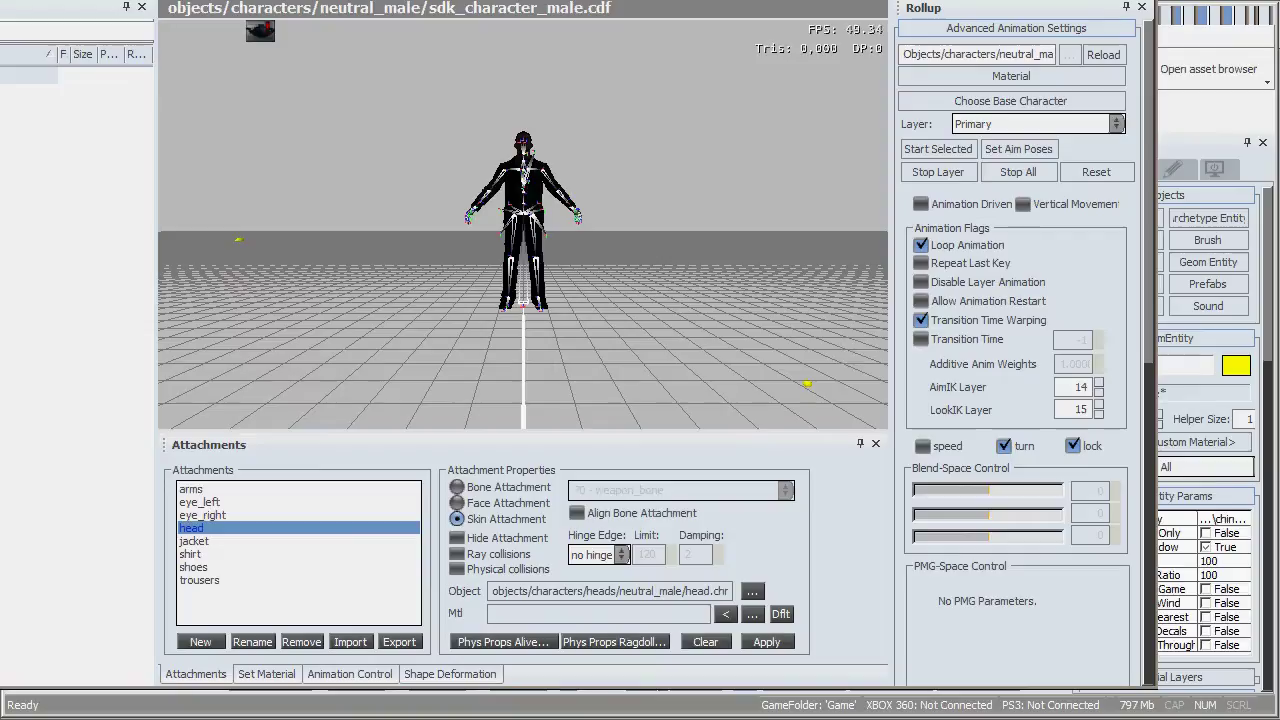
drag(824, 94, 502, 83)
click(189, 106)
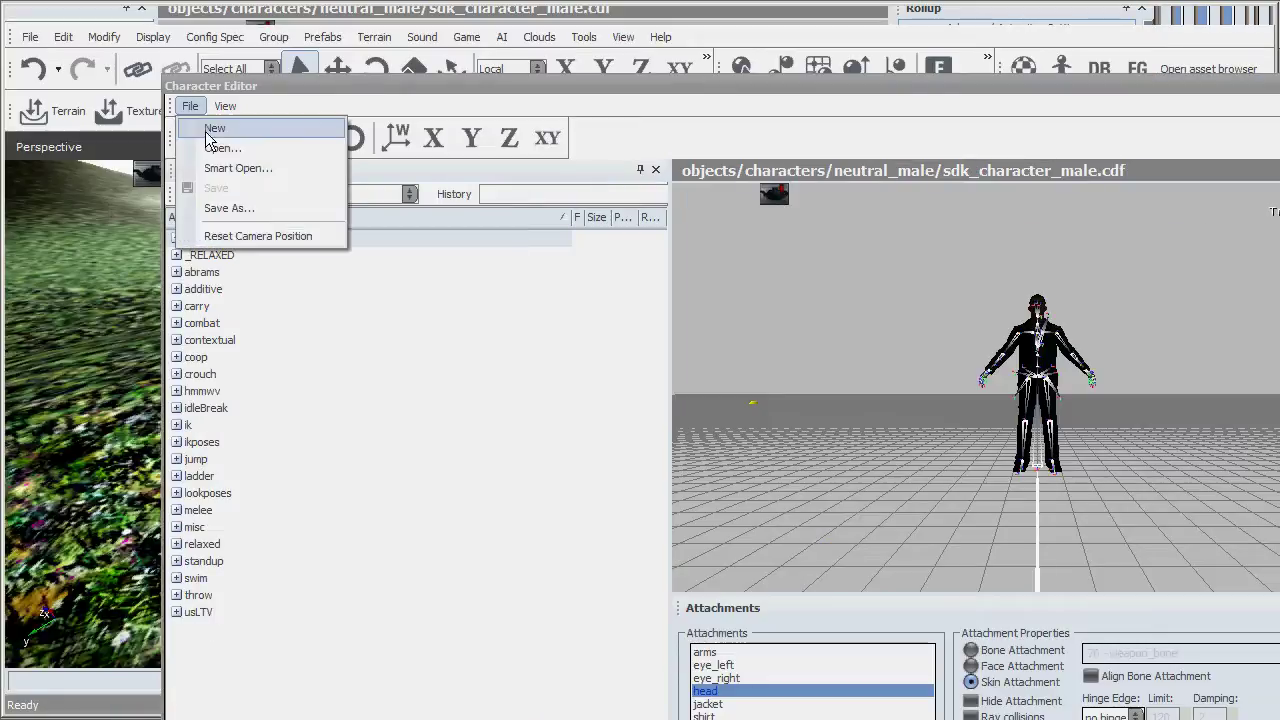
click(224, 150)
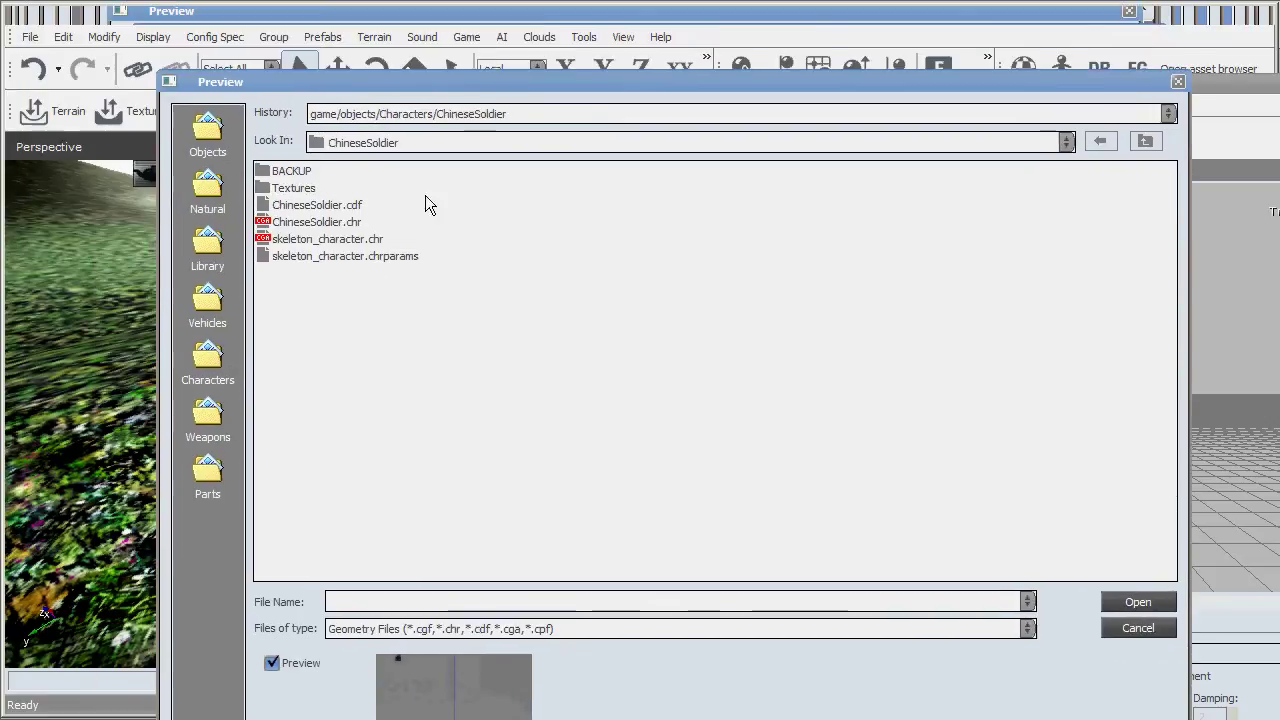
click(343, 207)
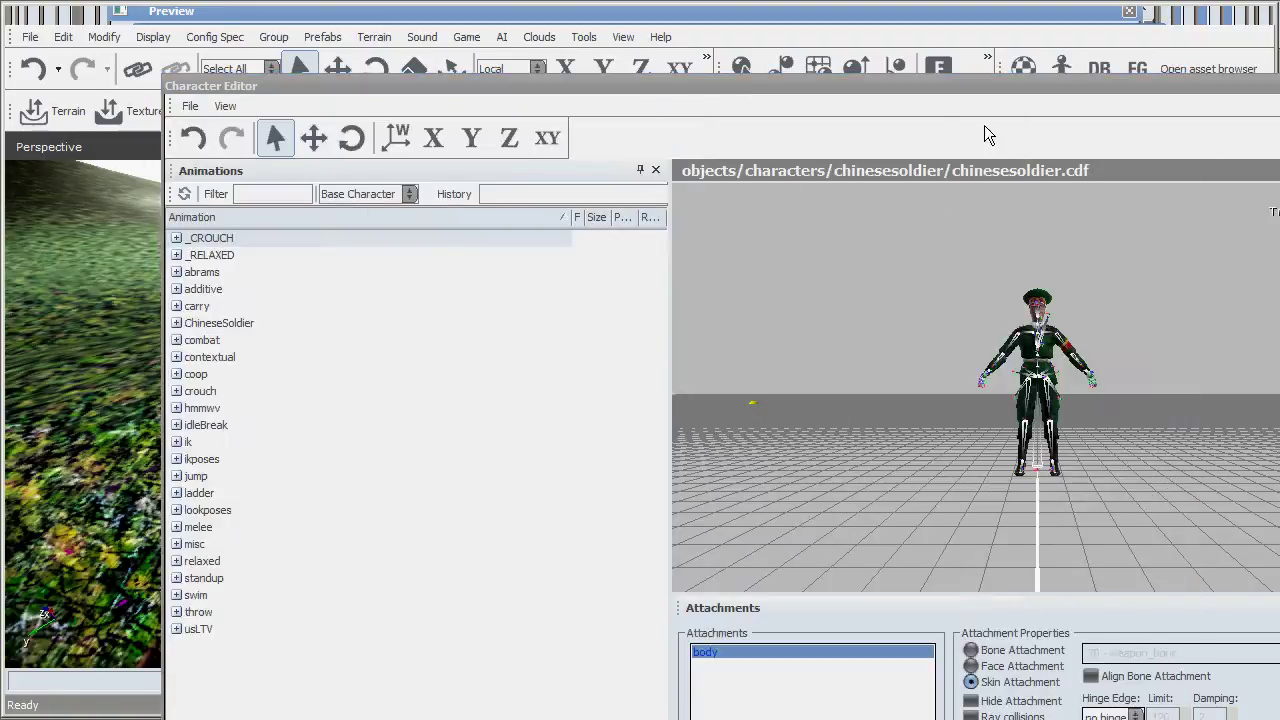
Expand and collapse the _CROUCH and _RELAXED groups, then expand ChineseSoldier to show its clips
drag(968, 91, 871, 46)
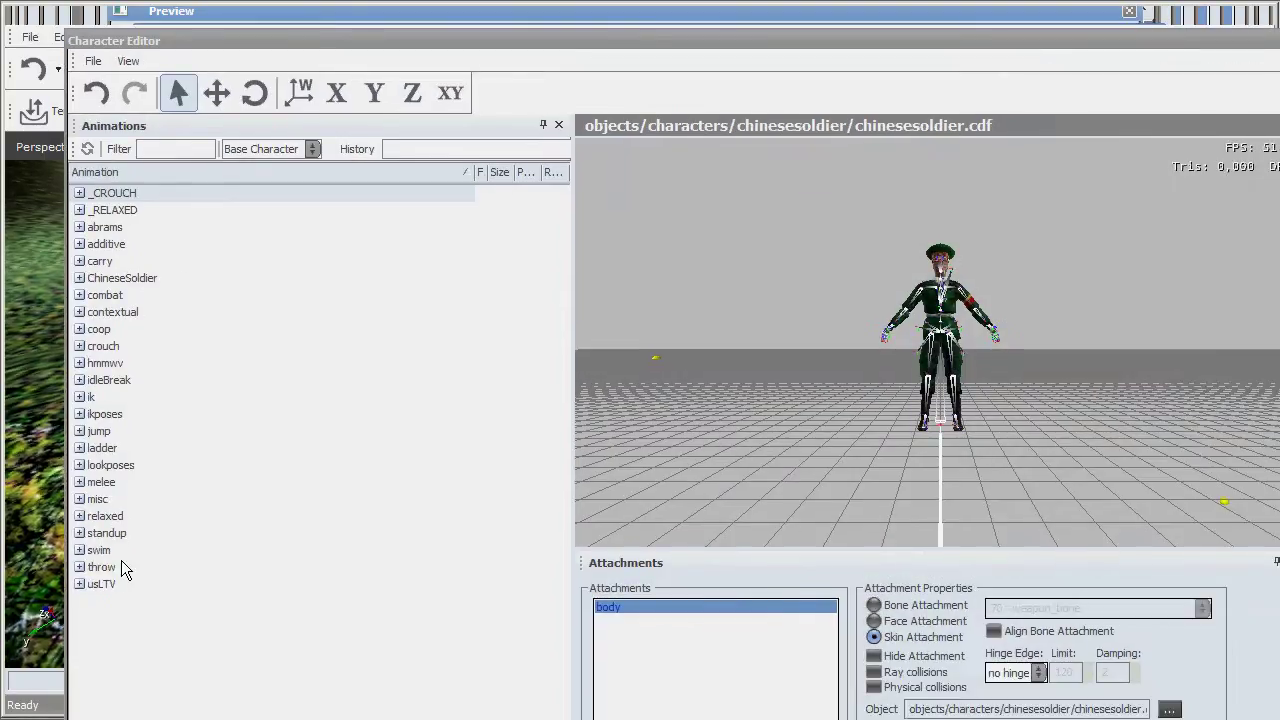
click(88, 197)
click(80, 194)
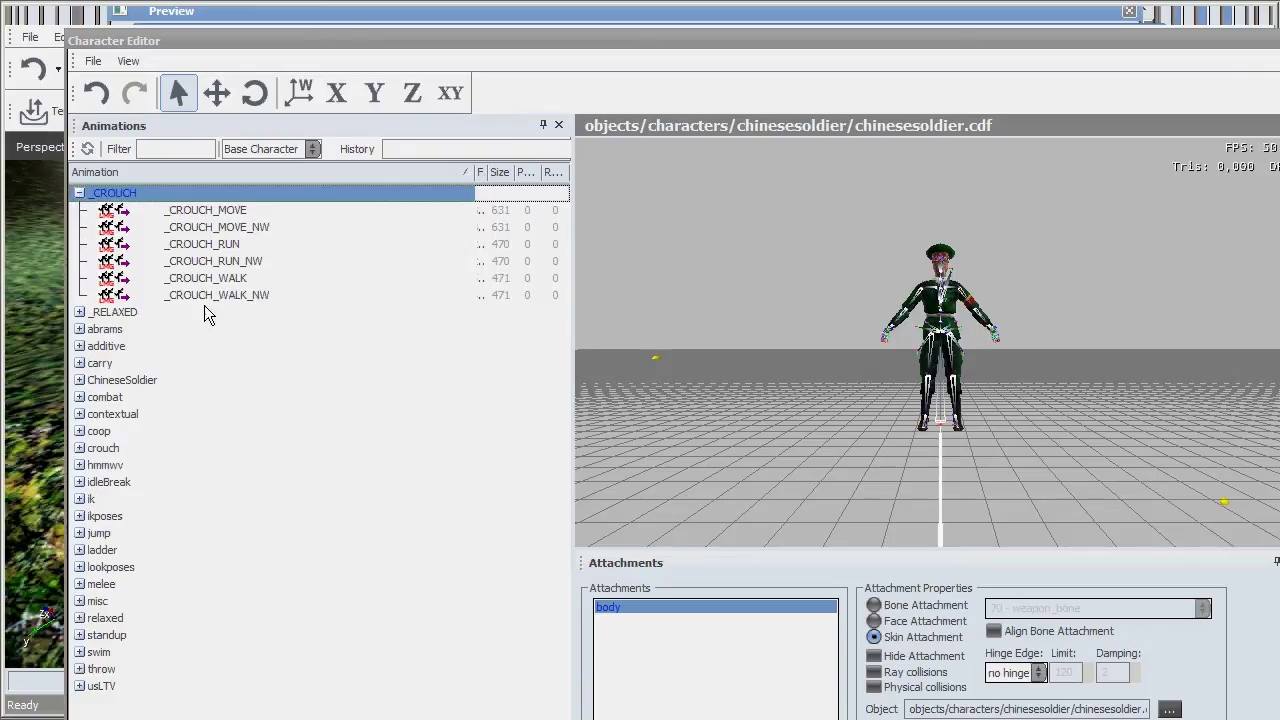
double_click(85, 313)
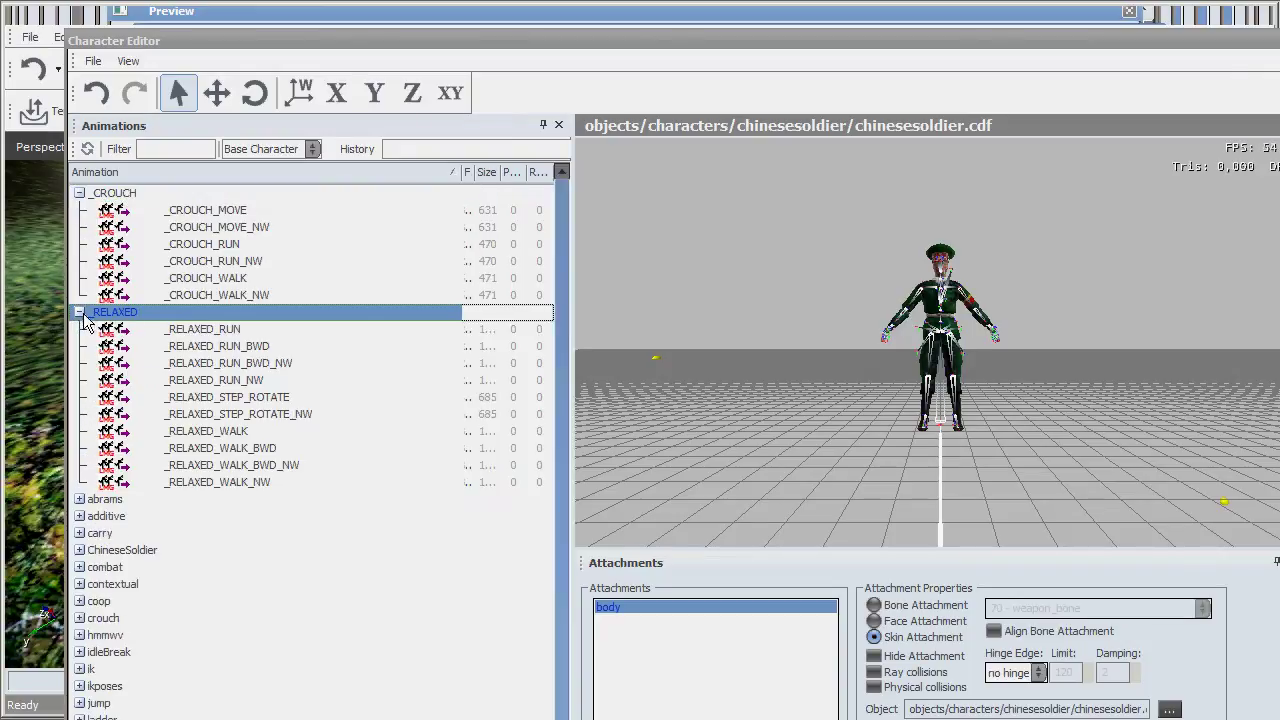
click(80, 313)
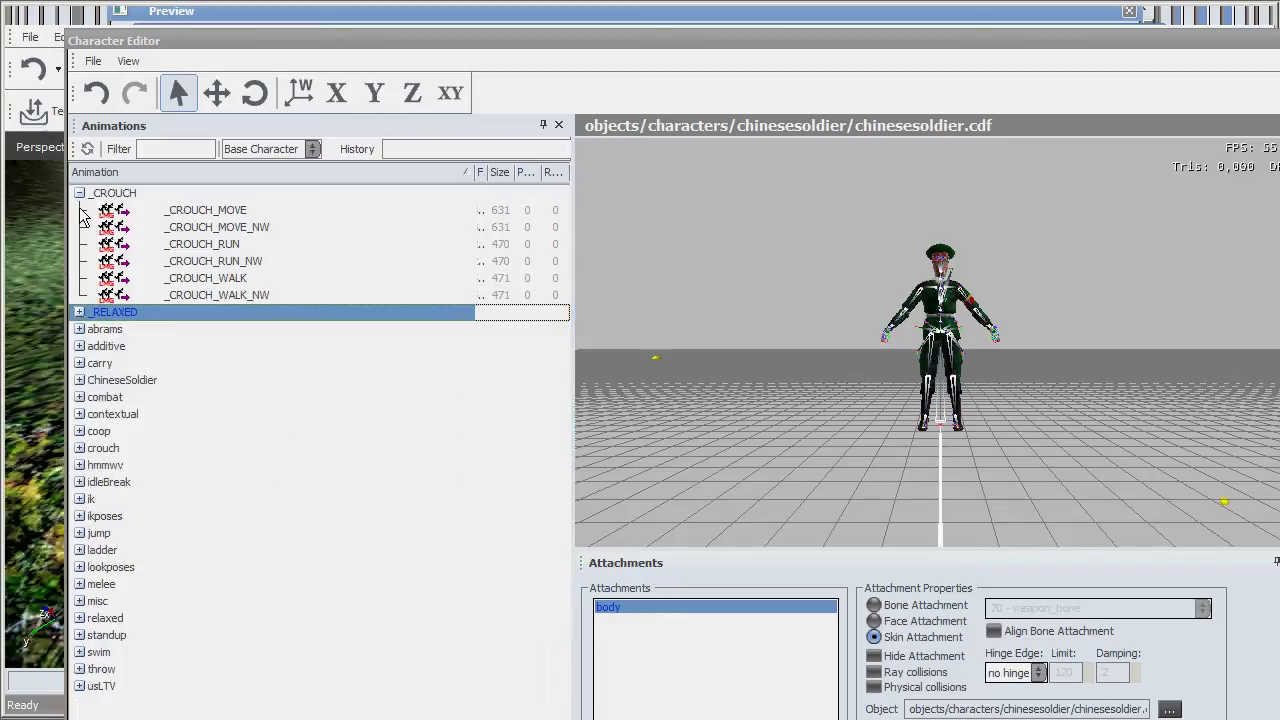
click(80, 193)
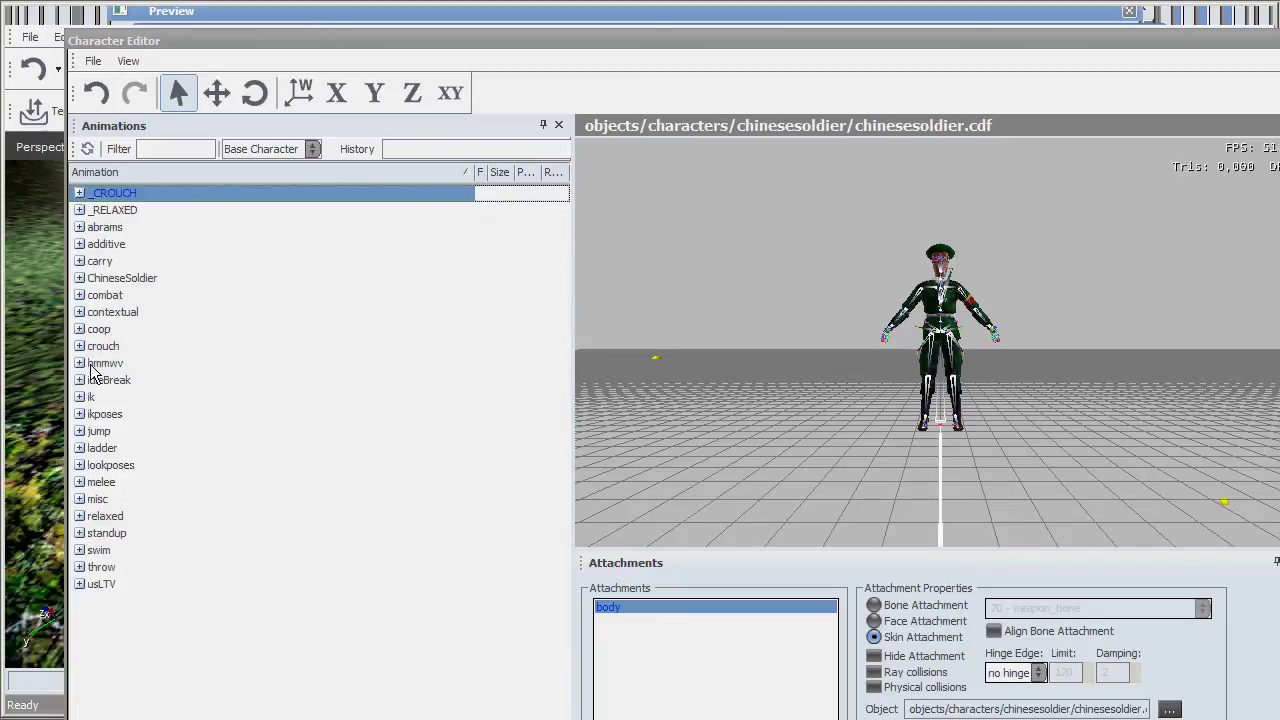
double_click(100, 278)
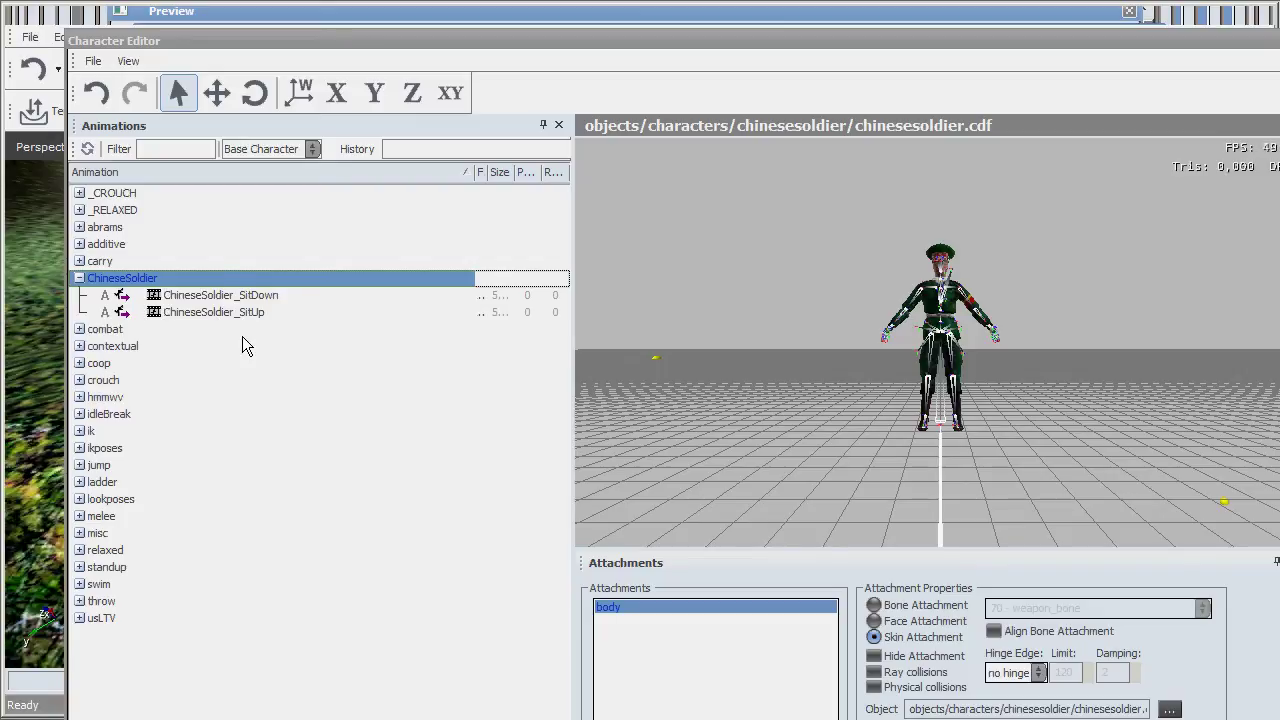
mouse_move(242, 321)
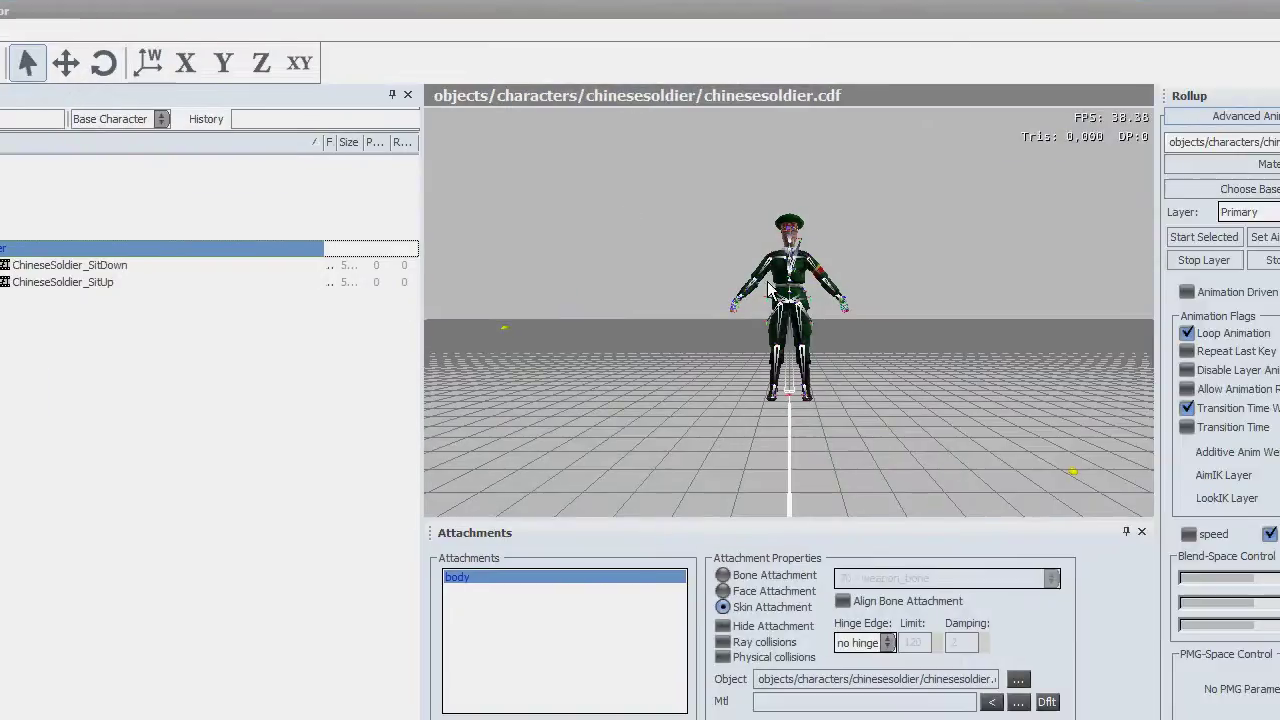
Preview ChineseSoldier_SitDown and ChineseSoldier_SitUp, stop all animation, and close the Character Editor
click(100, 266)
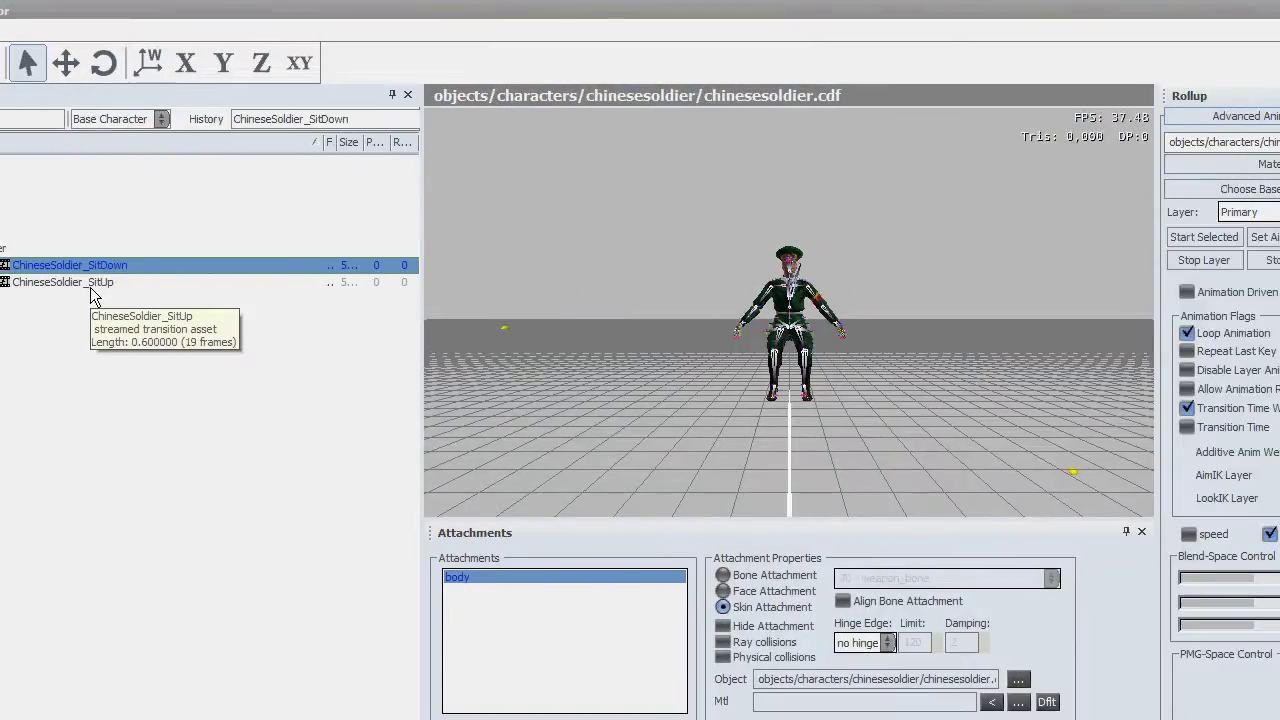
click(90, 285)
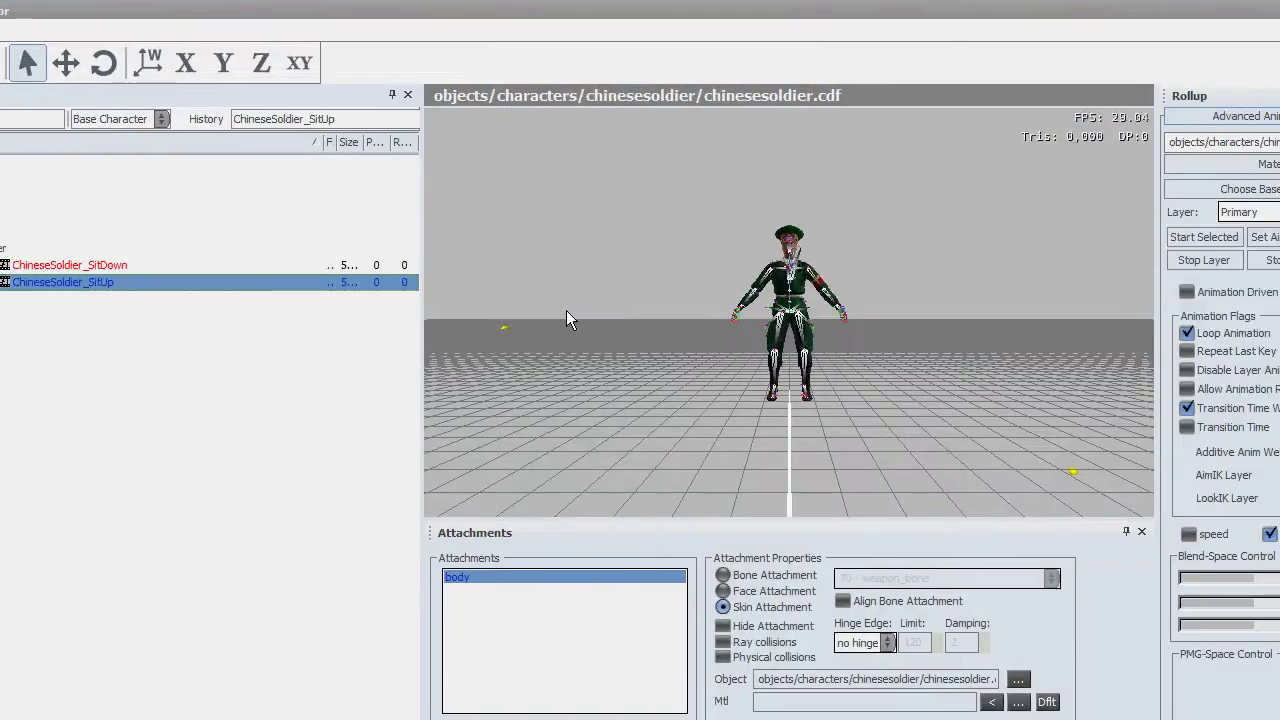
right_drag(587, 290, 602, 288)
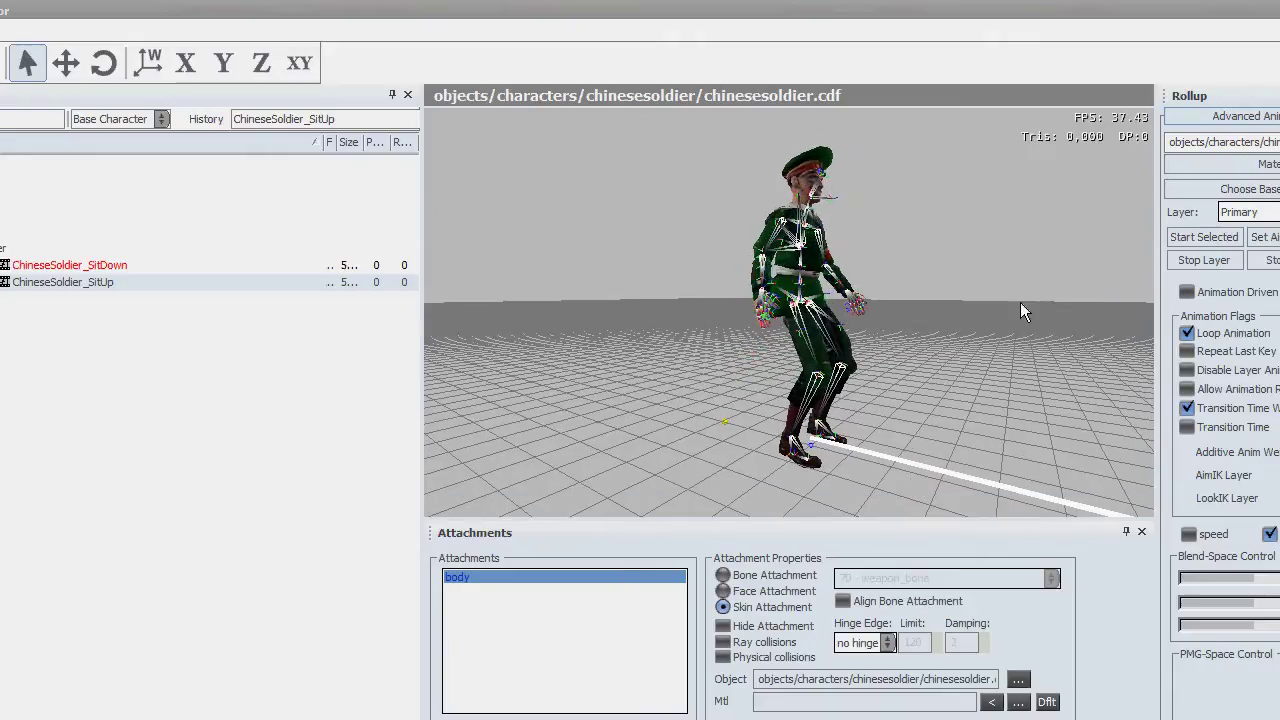
click(1270, 262)
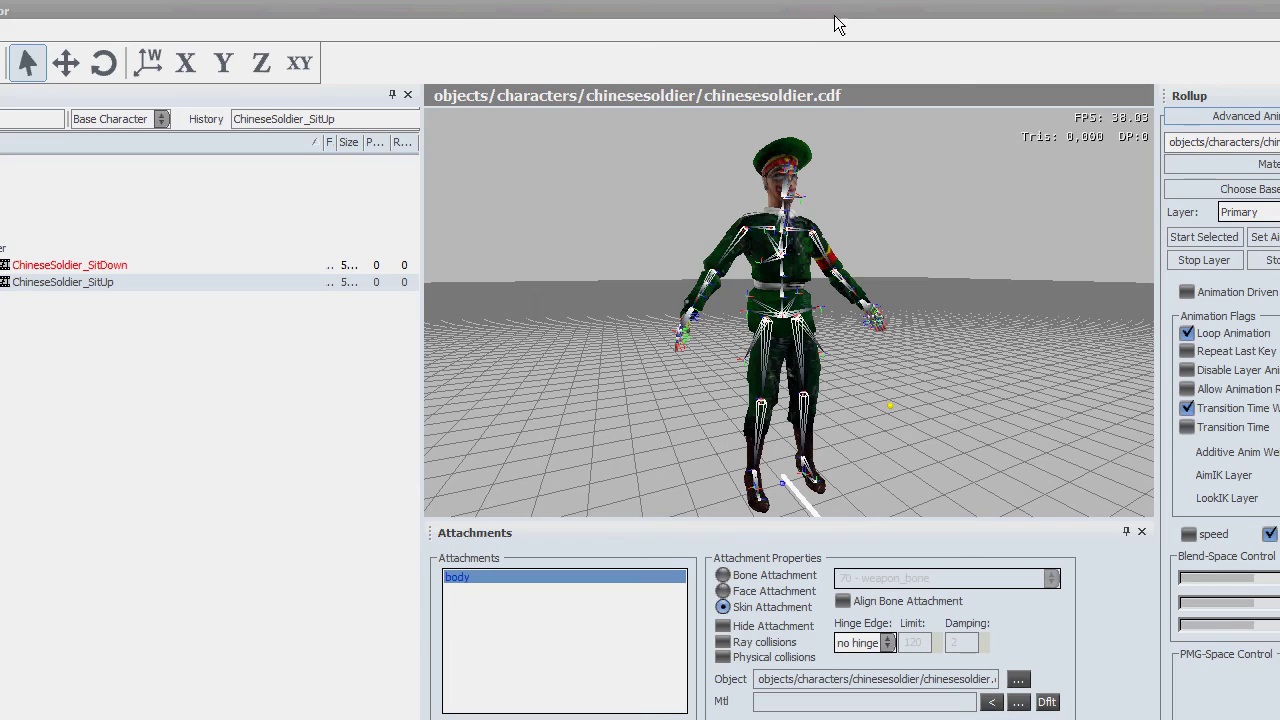
drag(839, 13, 667, 113)
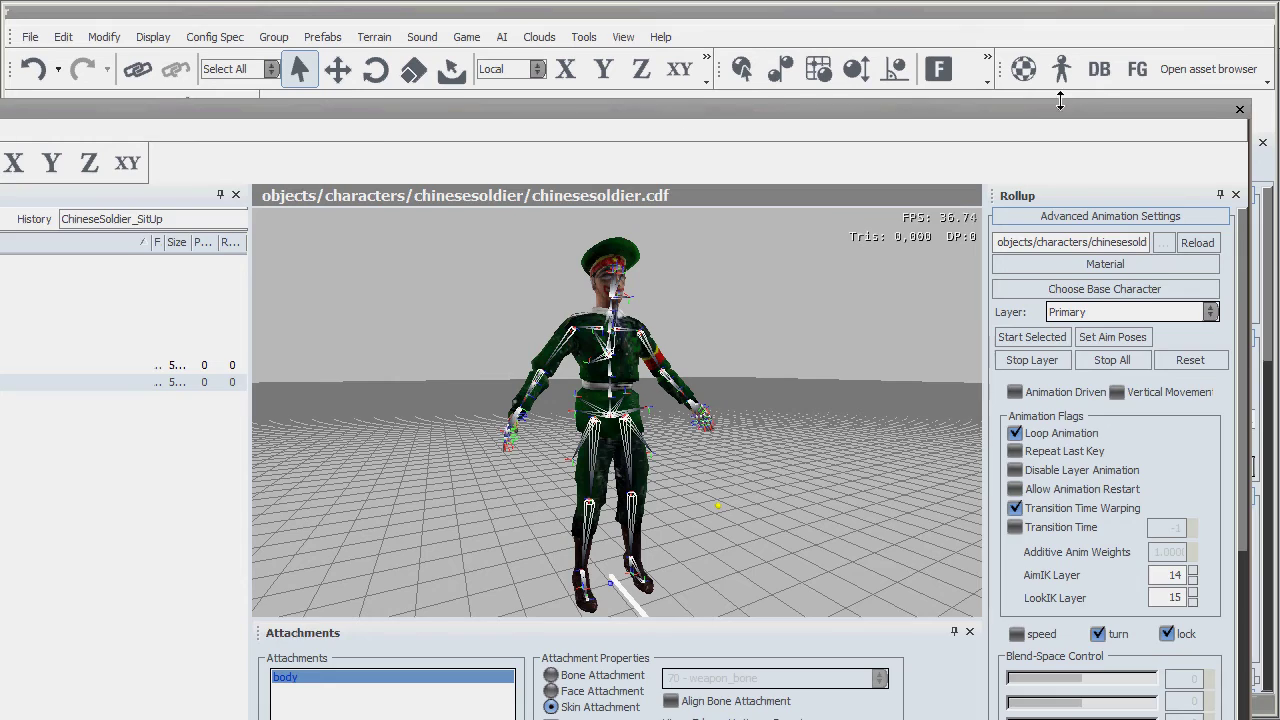
click(1239, 106)
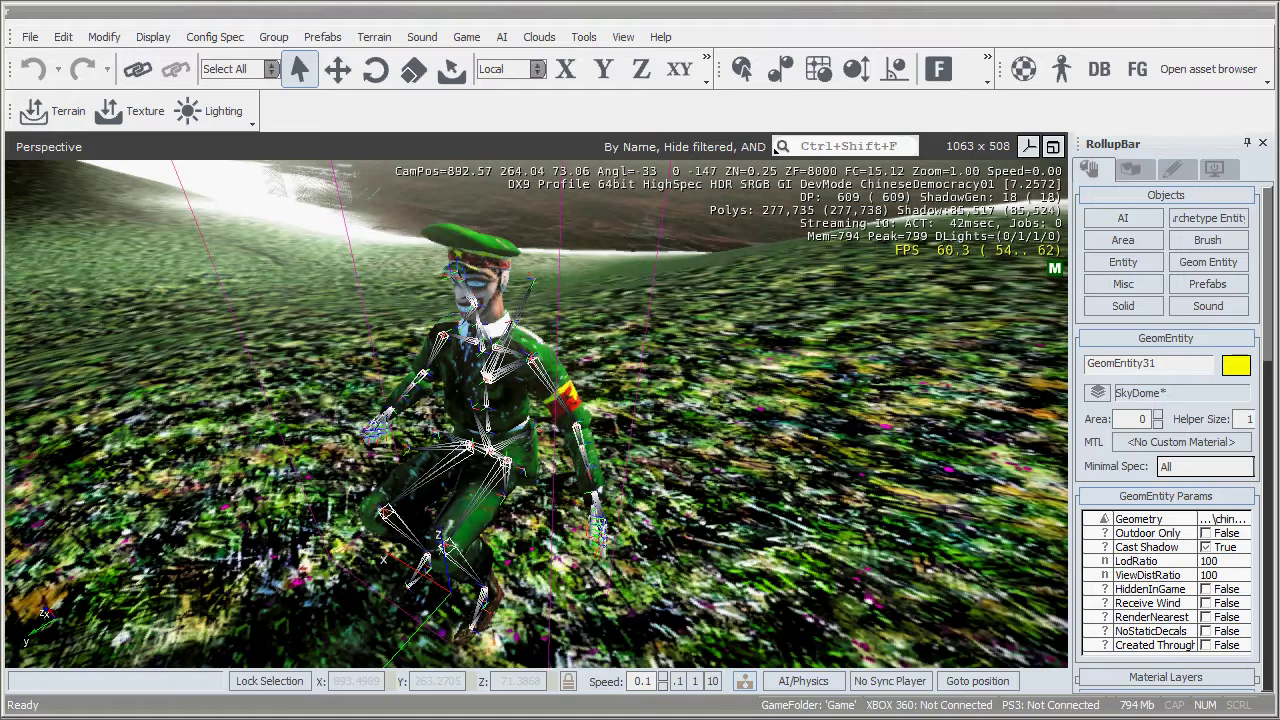
Scroll through the justmakegames 3ds Max to CryEngine 3 character tutorial in Chrome, then return
key(alt+Tab)
drag(1249, 207, 827, 106)
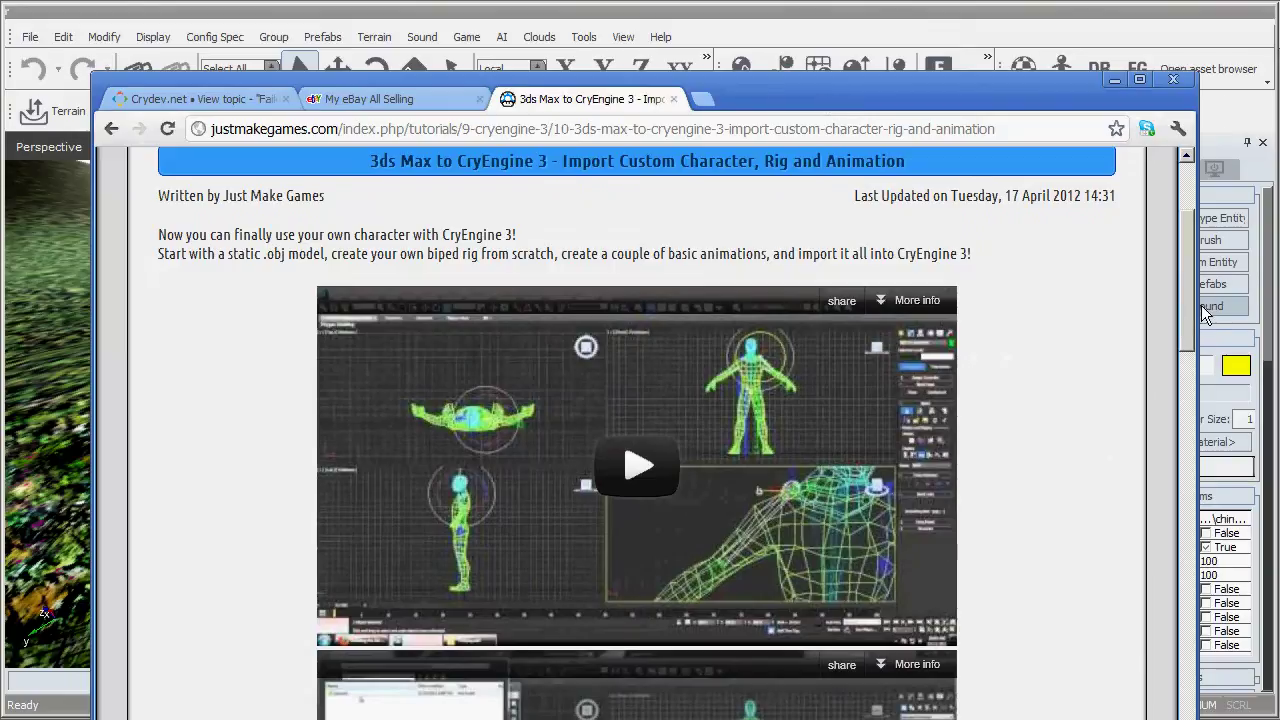
drag(1192, 313, 1189, 272)
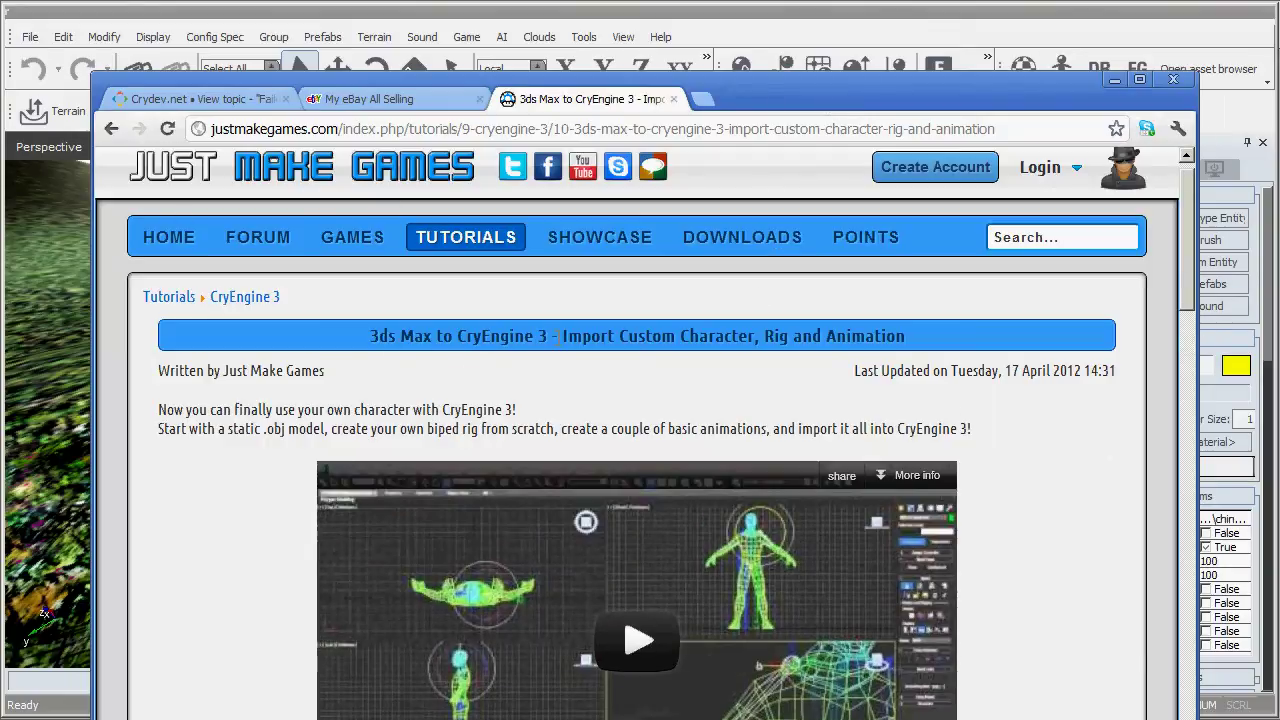
drag(1181, 293, 1149, 340)
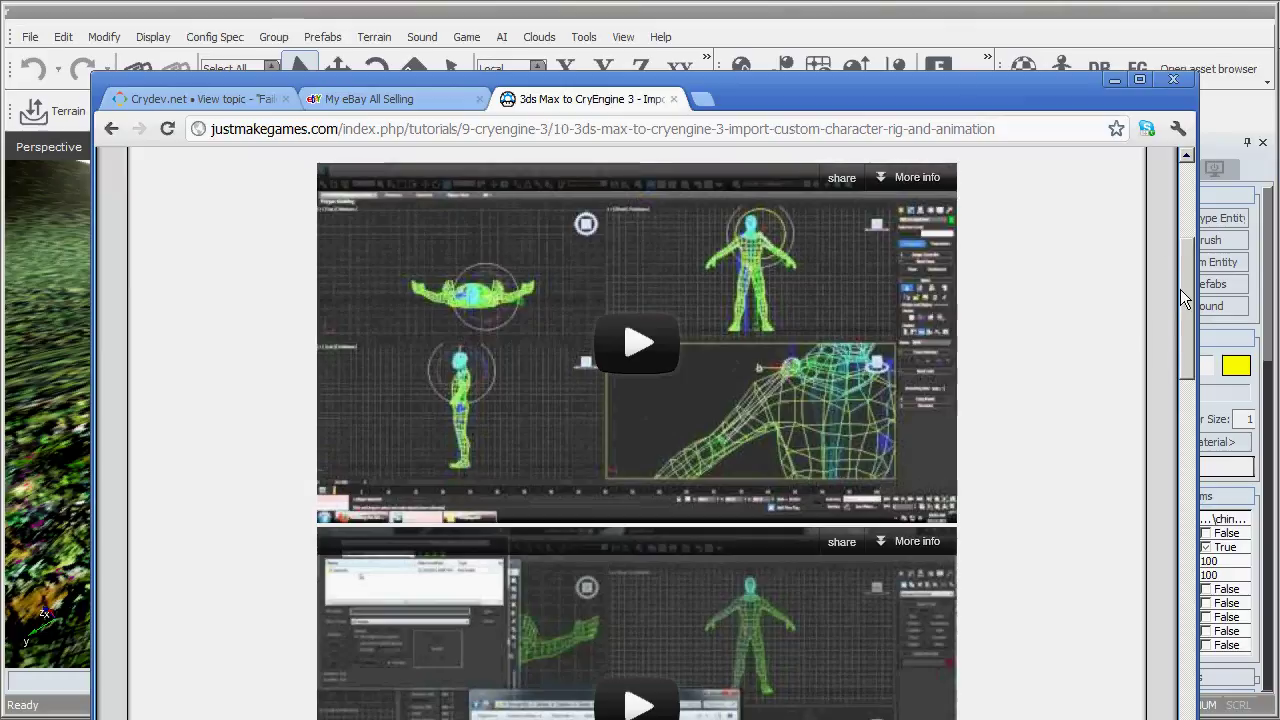
drag(1180, 289, 1176, 436)
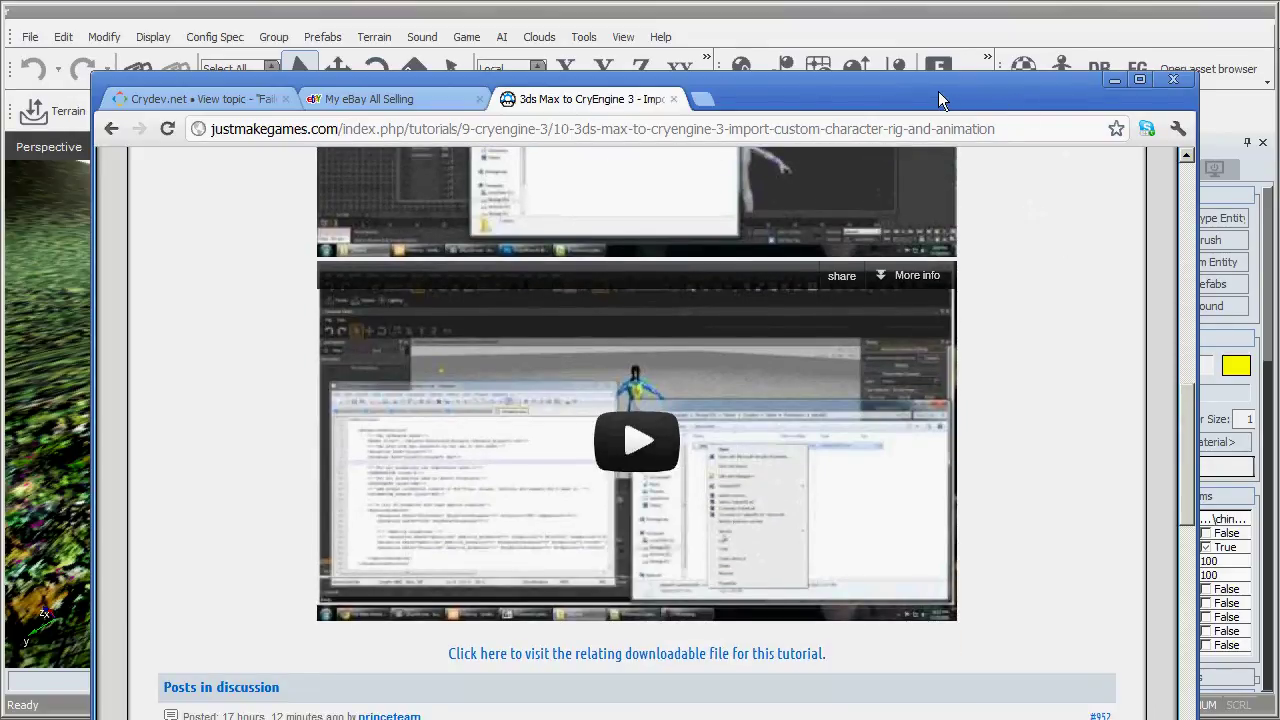
key(alt+Tab)
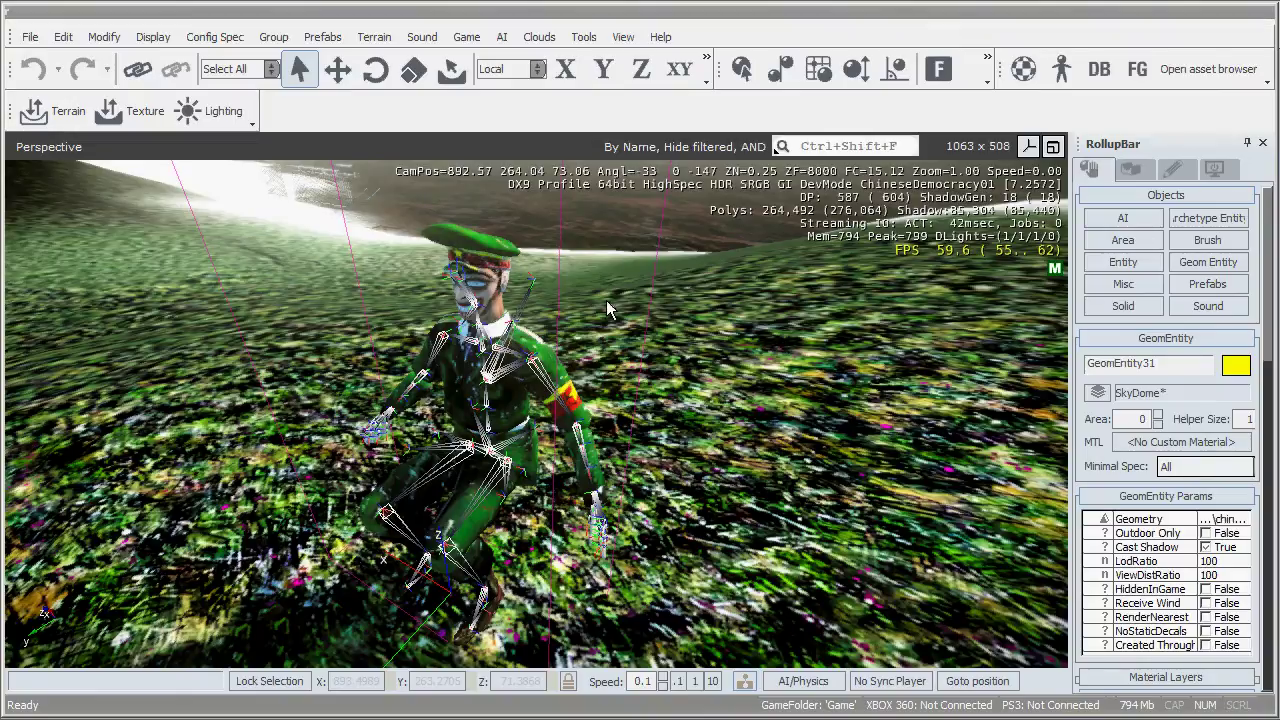
Inspect ChineseSoldier_SitDown.caf and SitUp.caf, then bring forward the Objects\Characters\ChineseSoldier folder
key(alt+Tab)
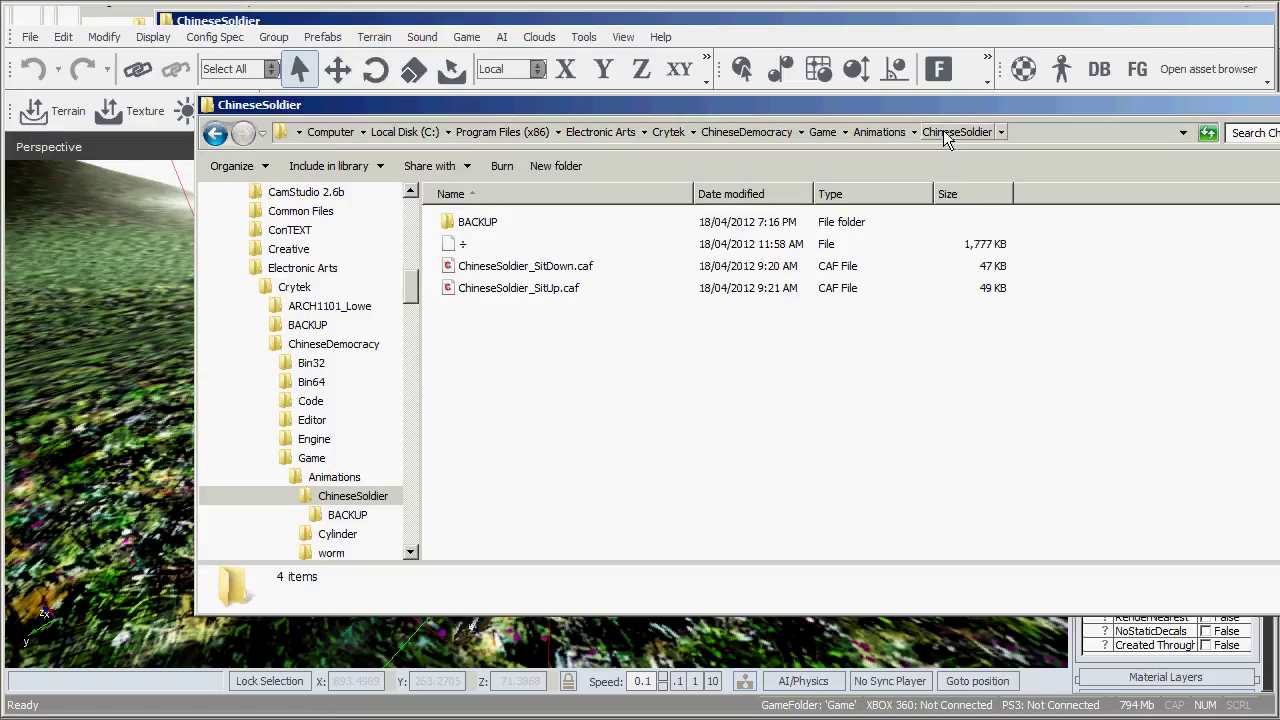
click(528, 268)
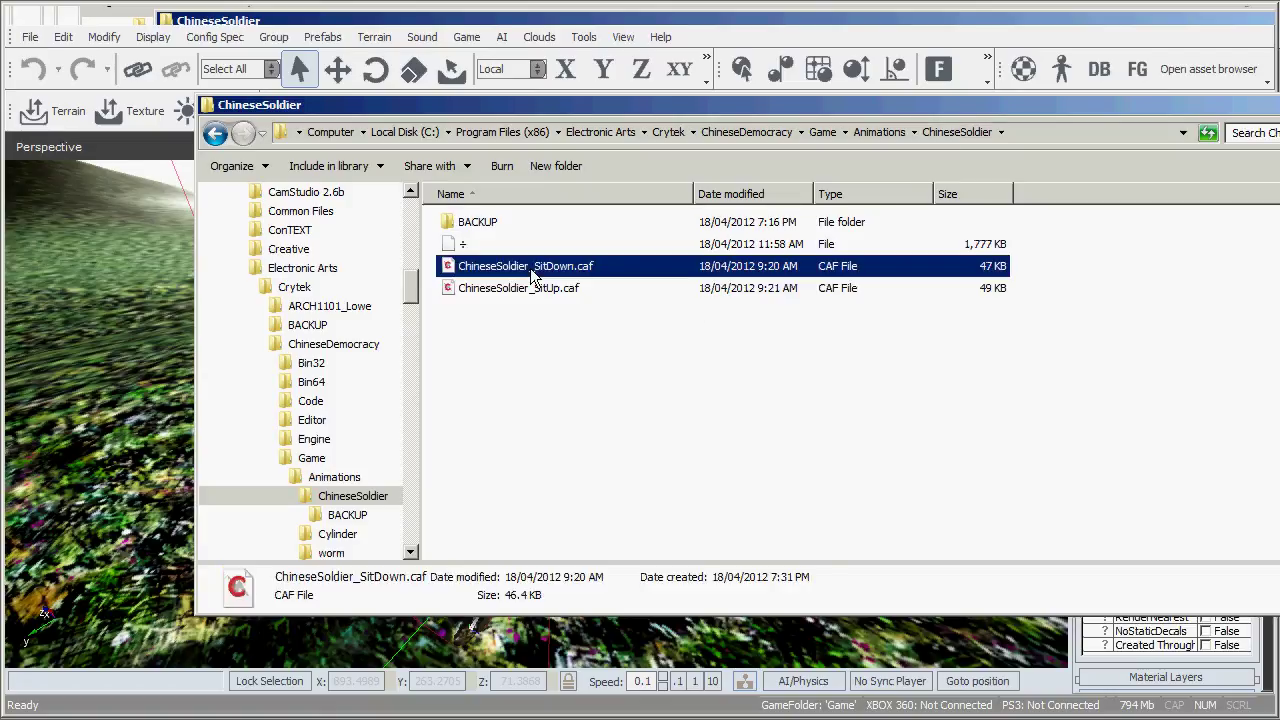
click(528, 294)
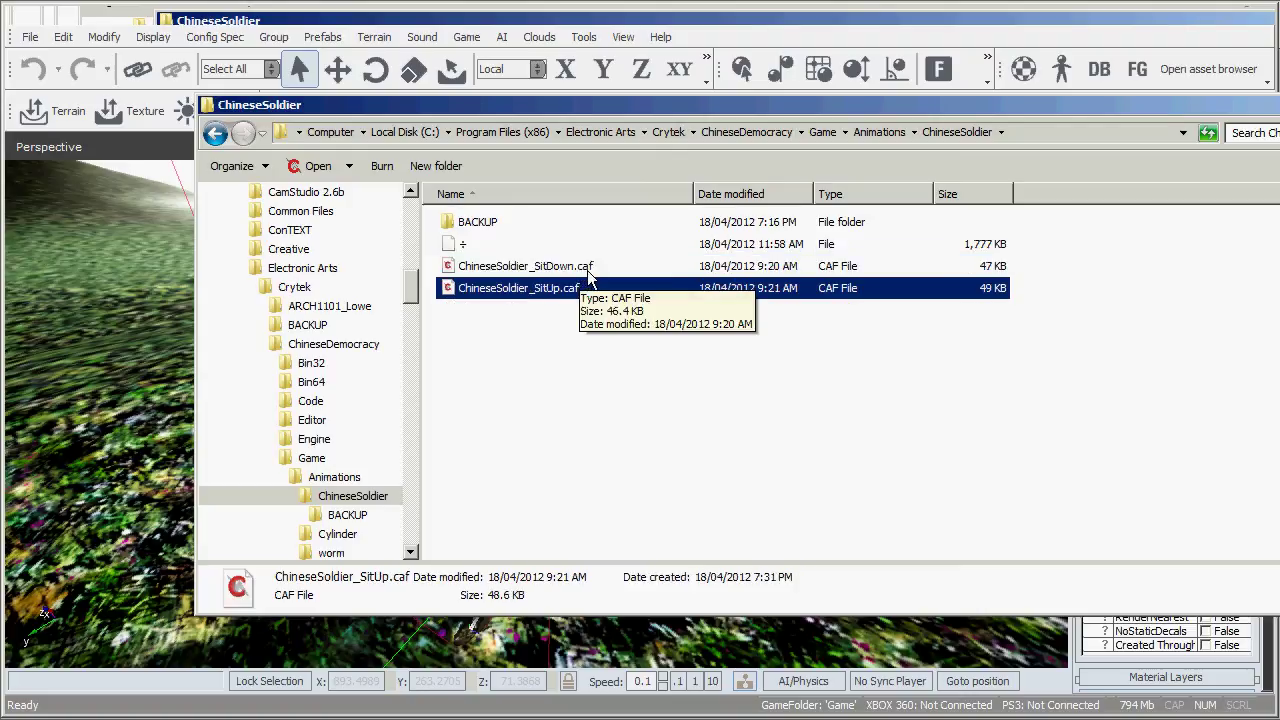
click(559, 330)
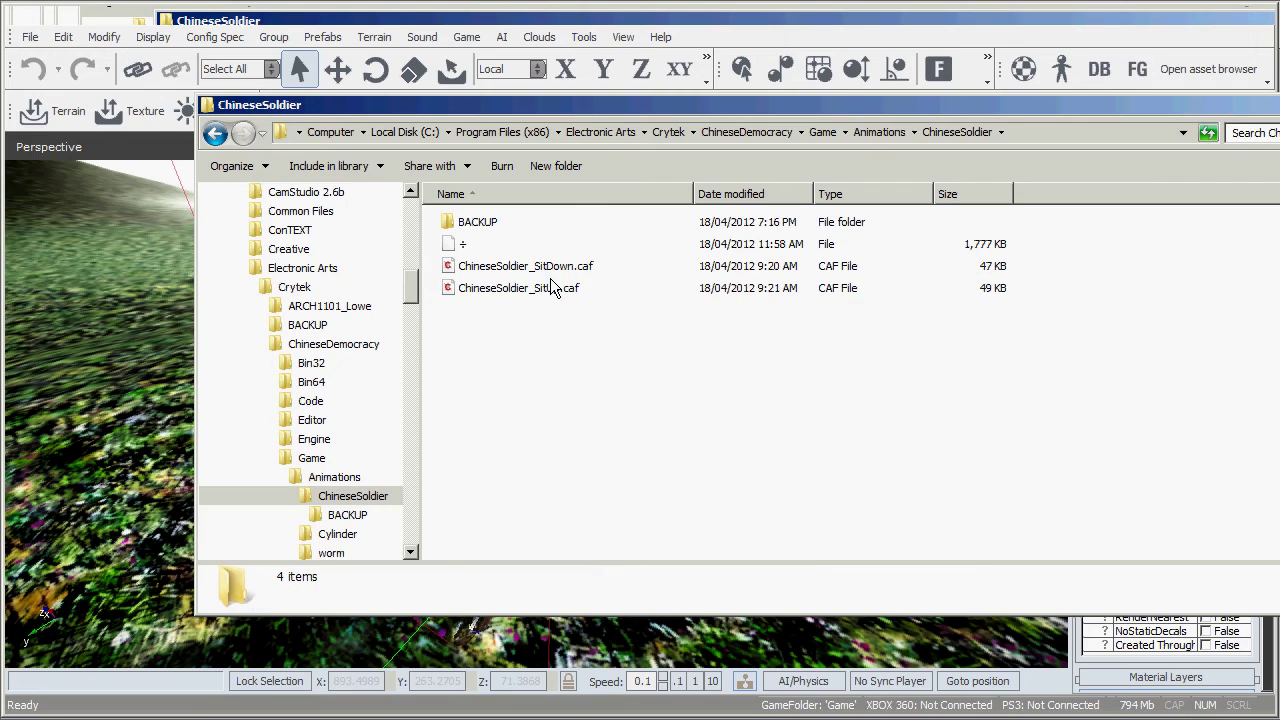
drag(909, 106, 910, 97)
drag(600, 580, 411, 174)
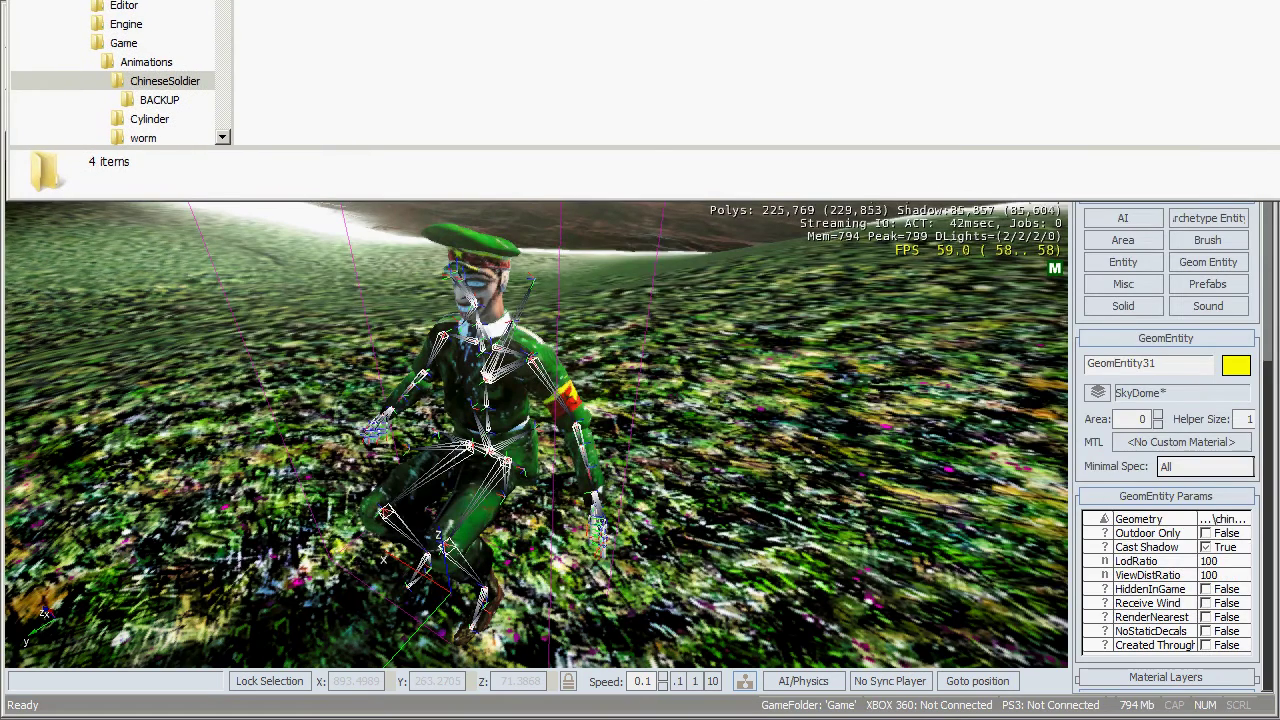
drag(430, 2, 519, 129)
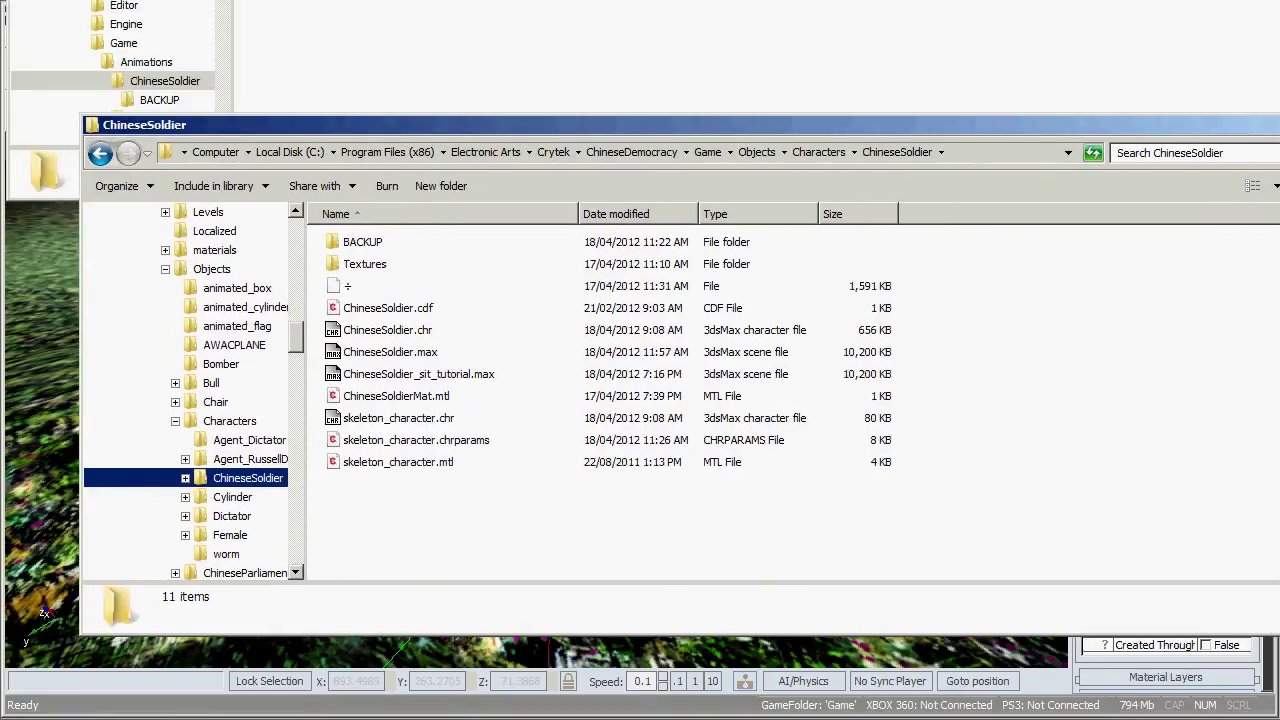
key(alt+Tab)
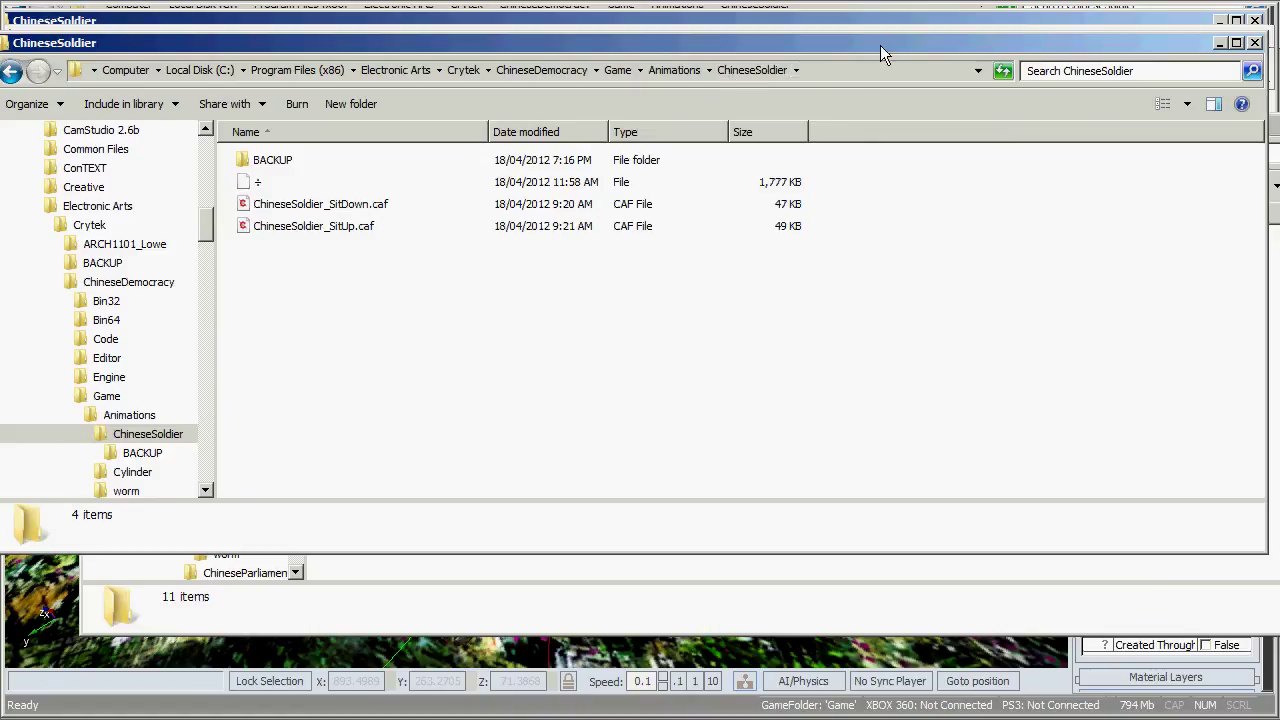
drag(882, 54, 890, 0)
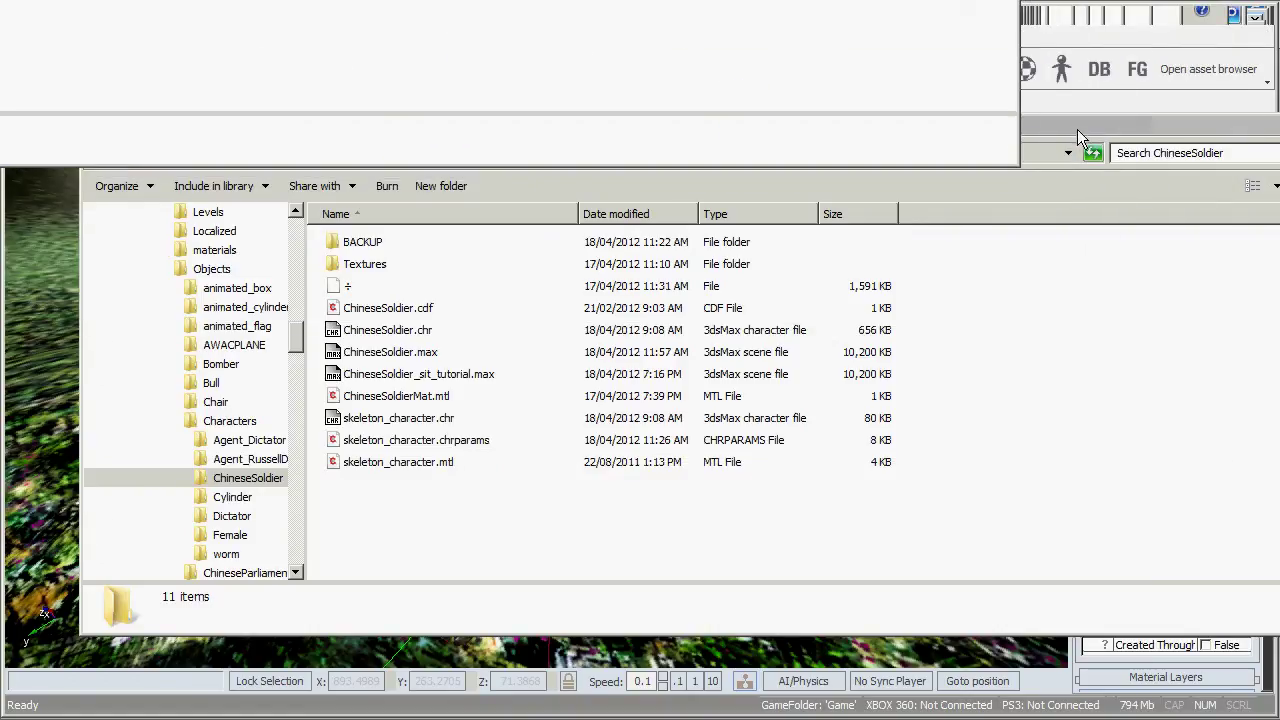
drag(1077, 126, 1018, 81)
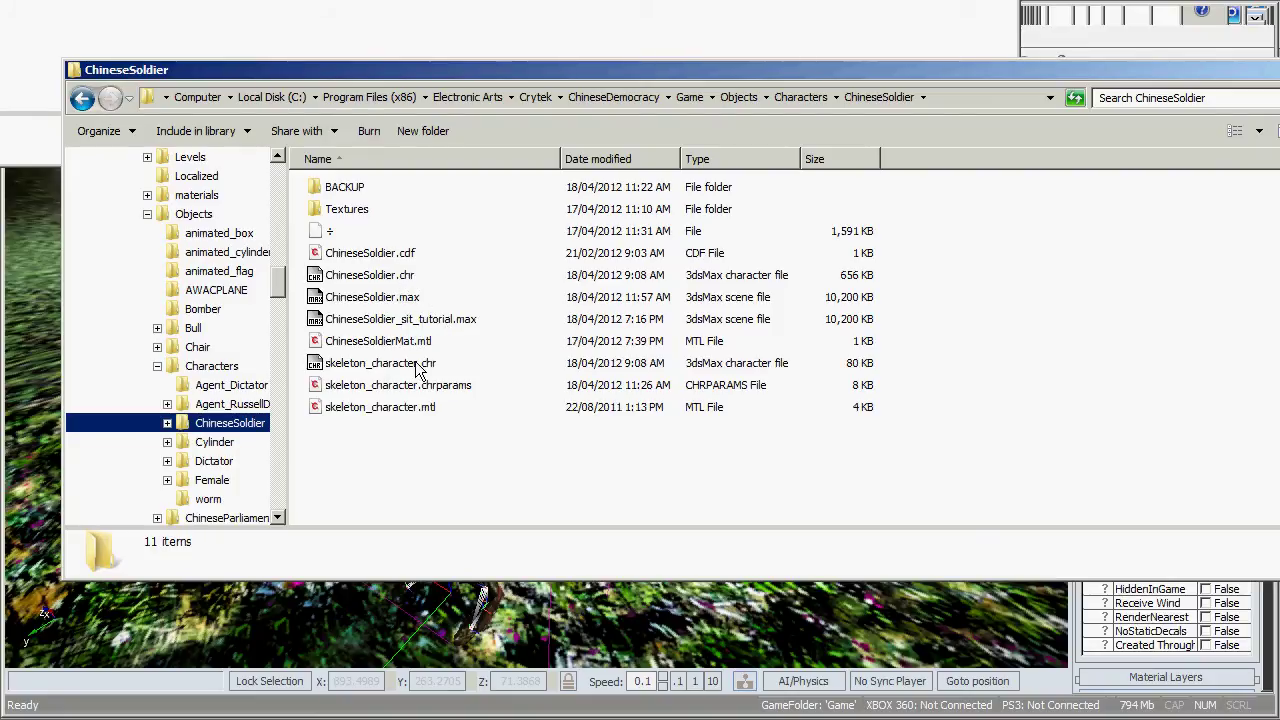
click(430, 321)
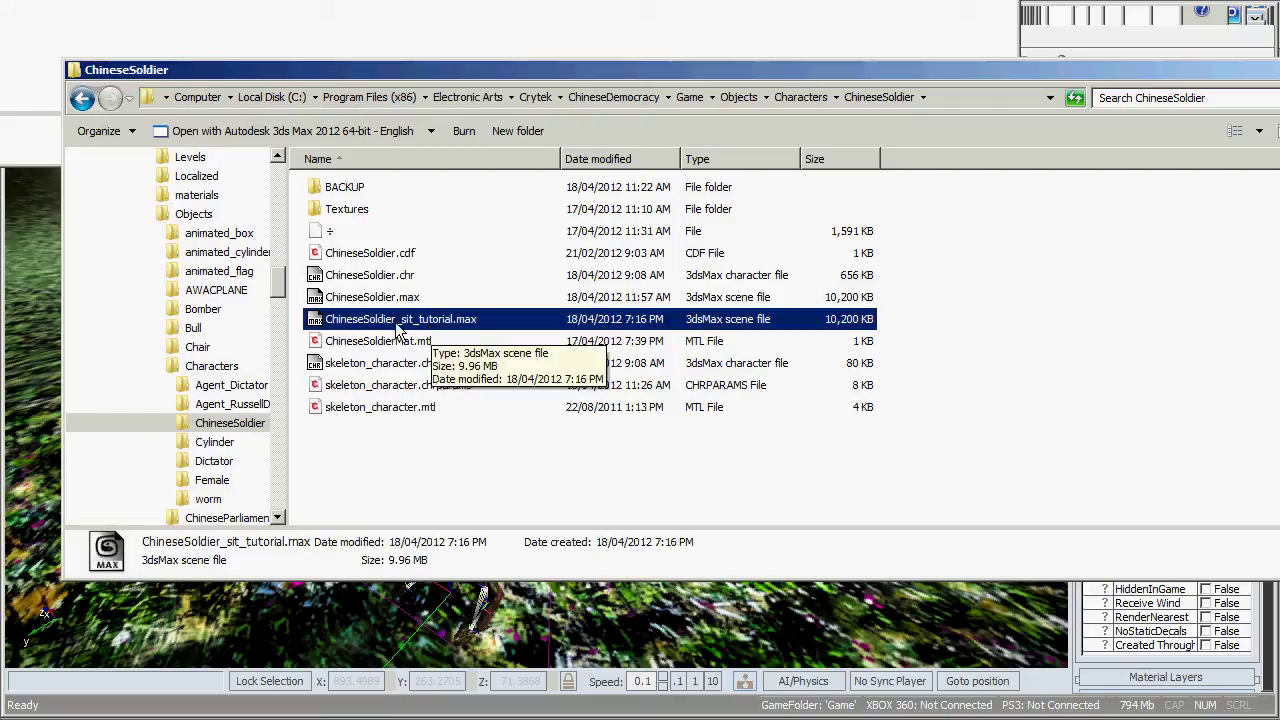
click(392, 279)
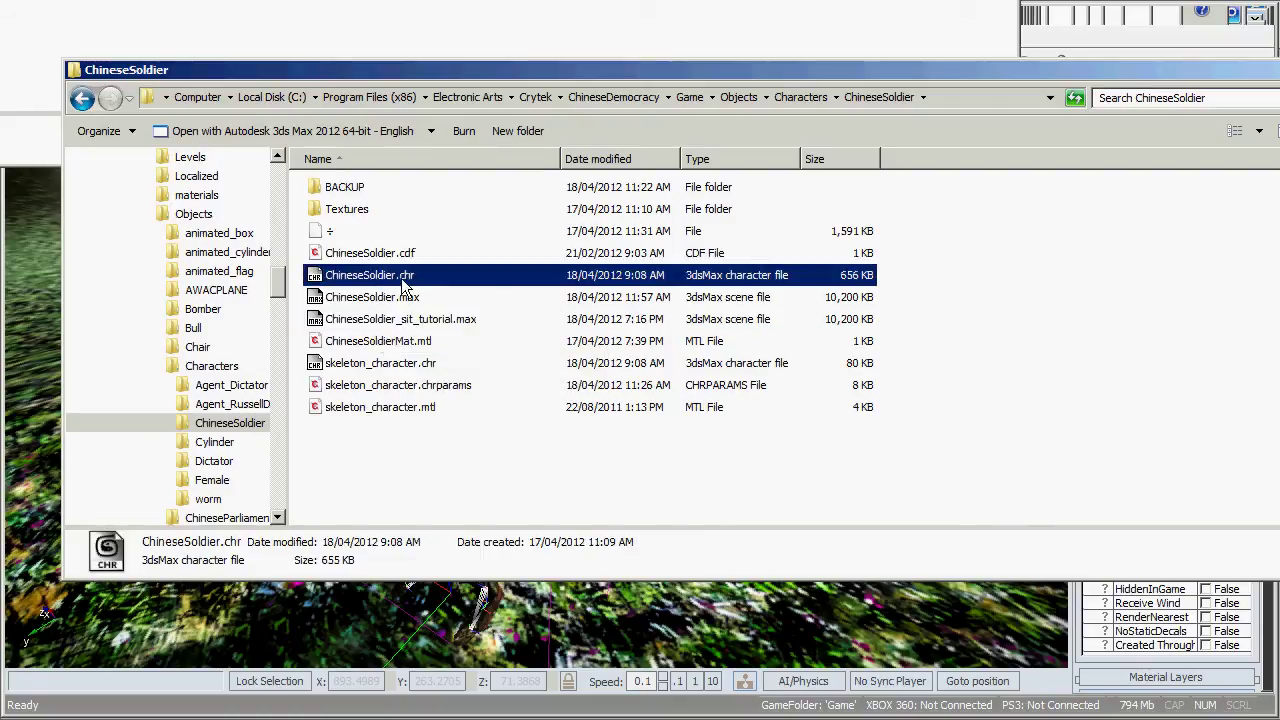
click(416, 366)
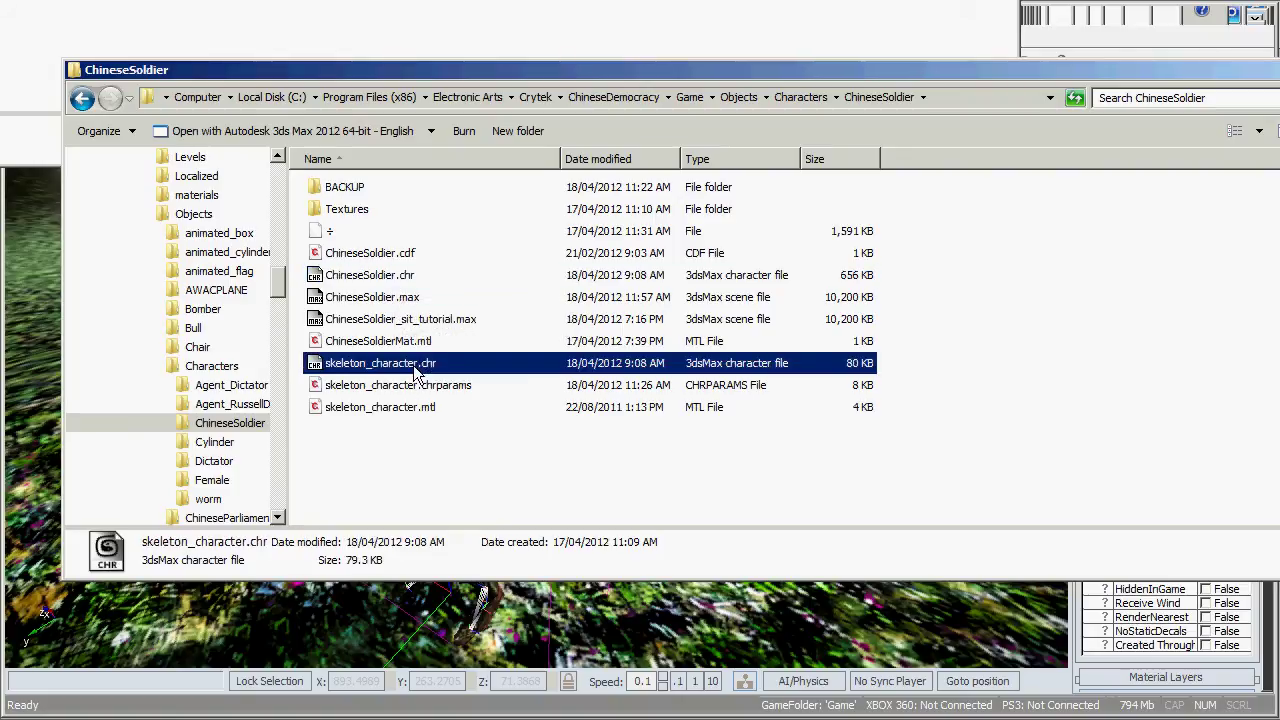
click(403, 285)
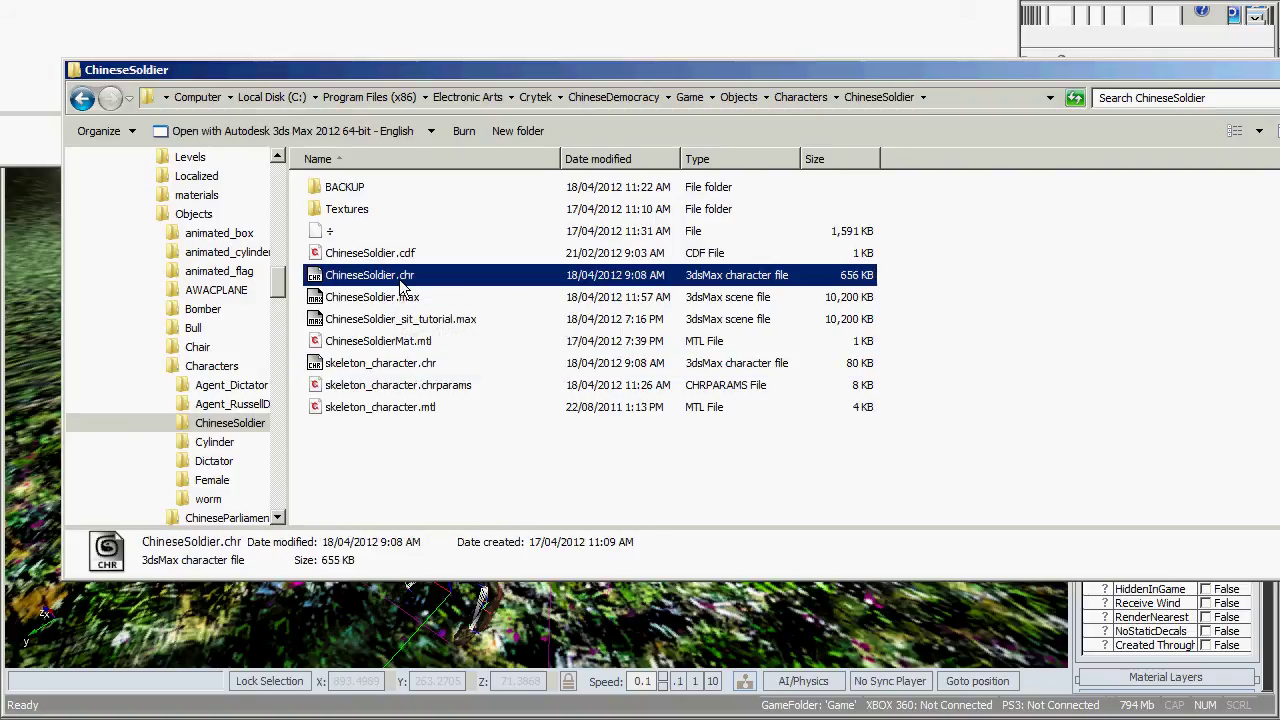
click(400, 256)
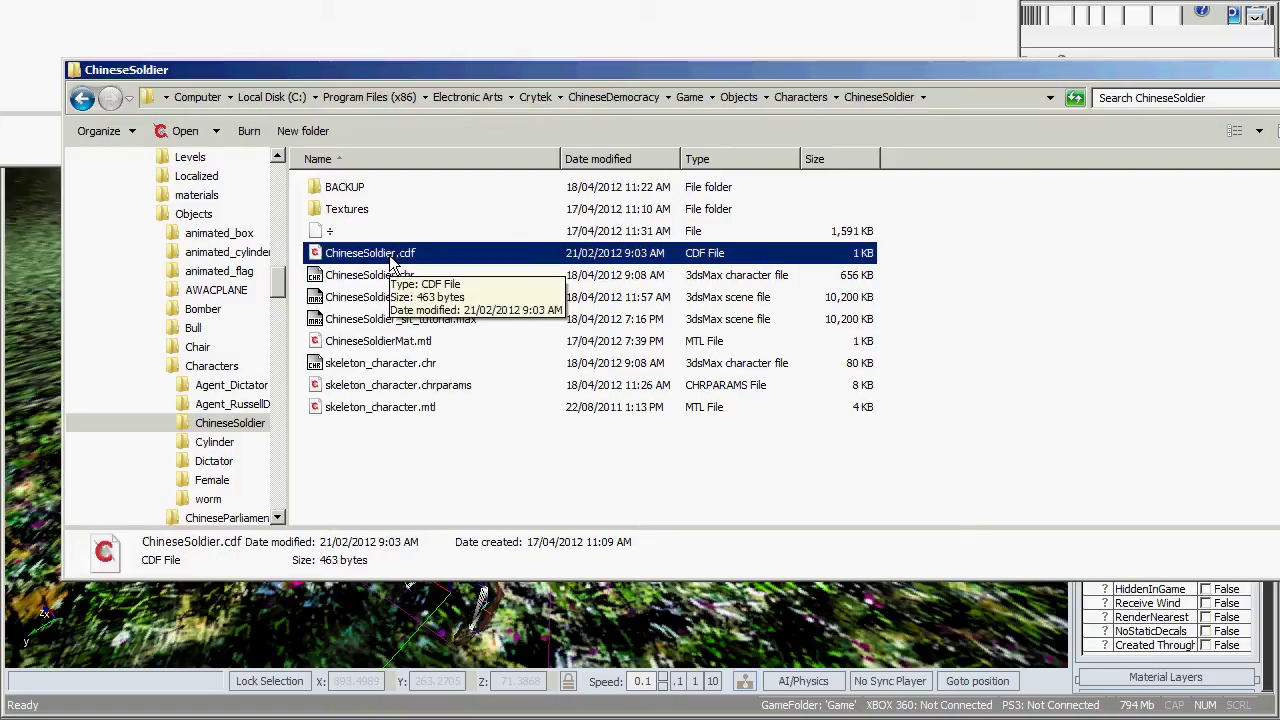
click(400, 391)
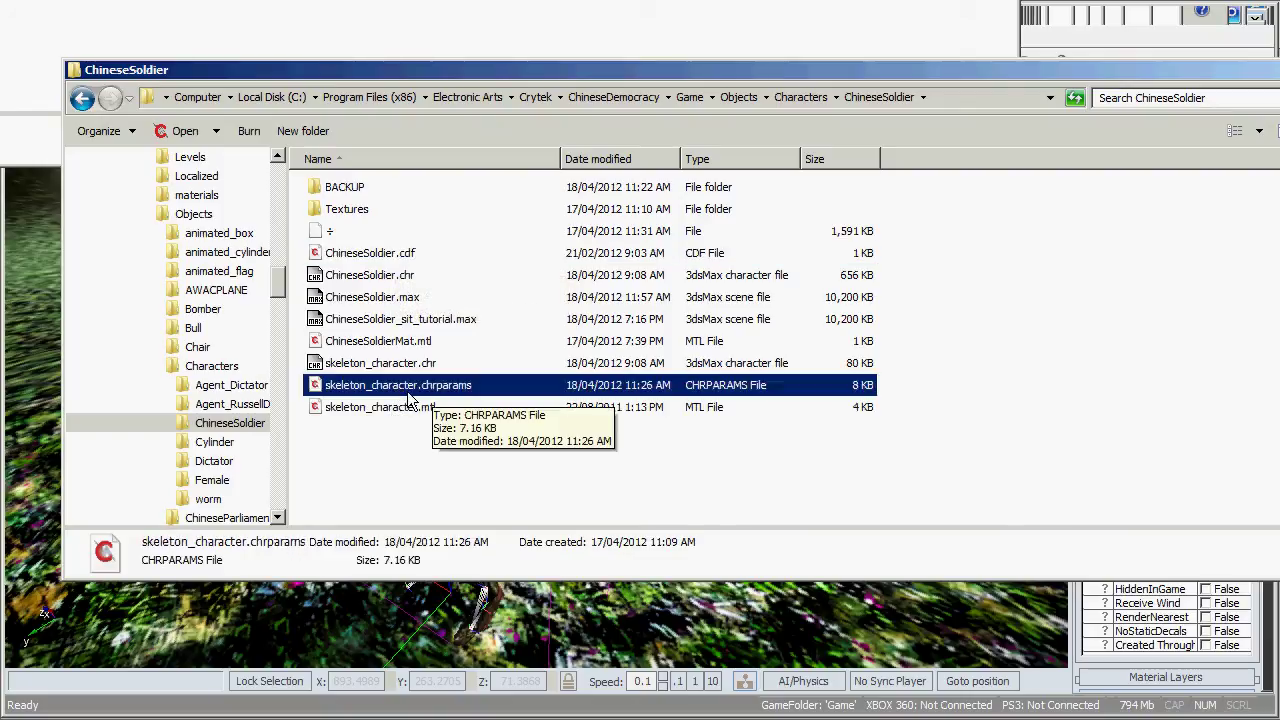
click(407, 369)
click(405, 392)
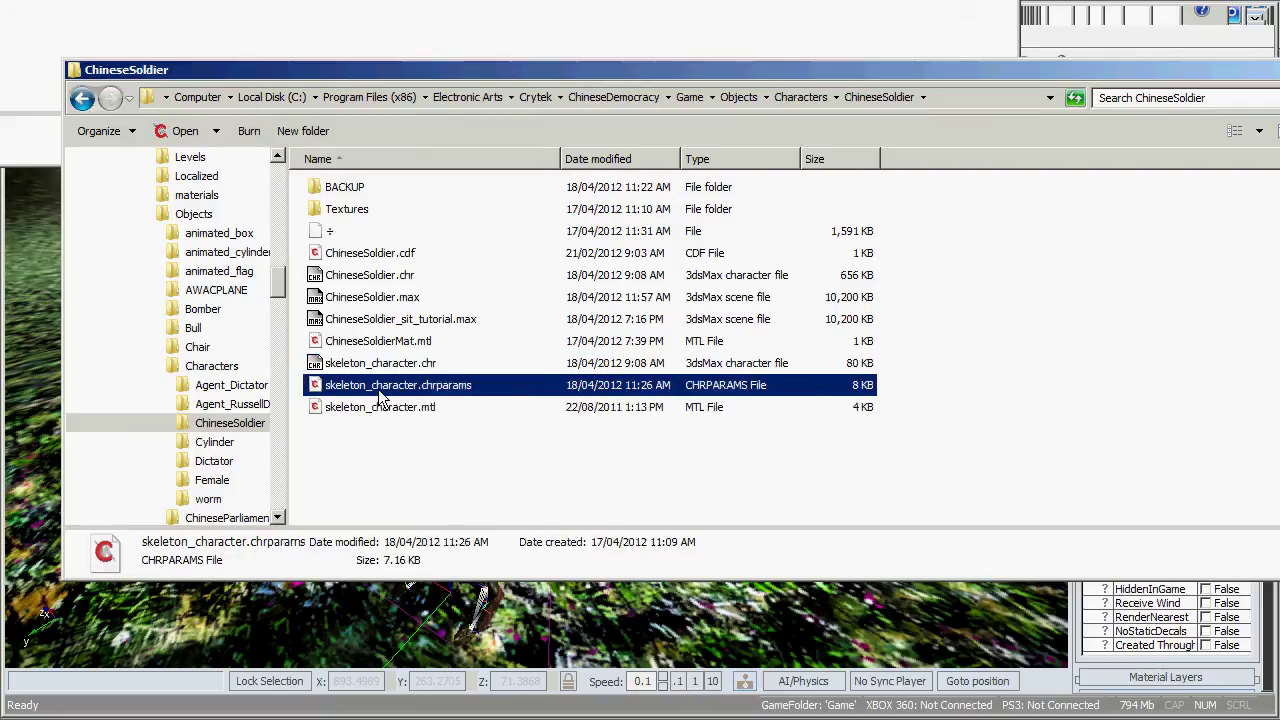
click(381, 370)
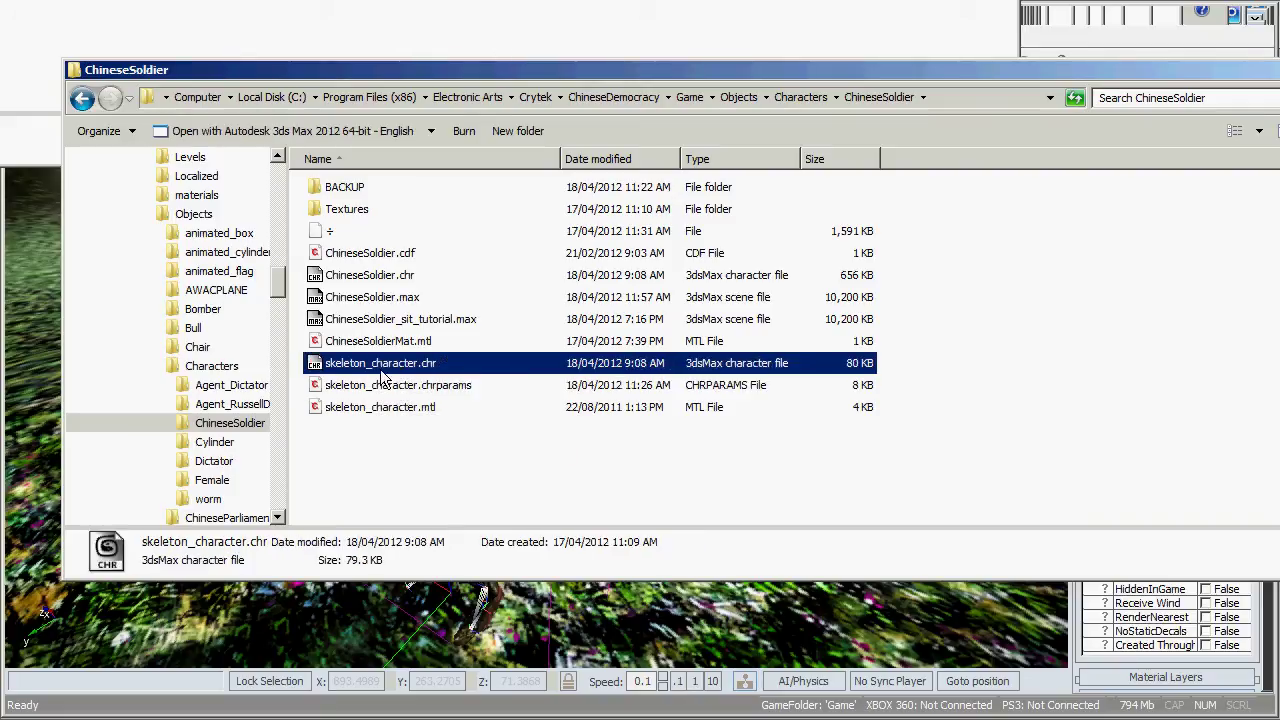
click(373, 287)
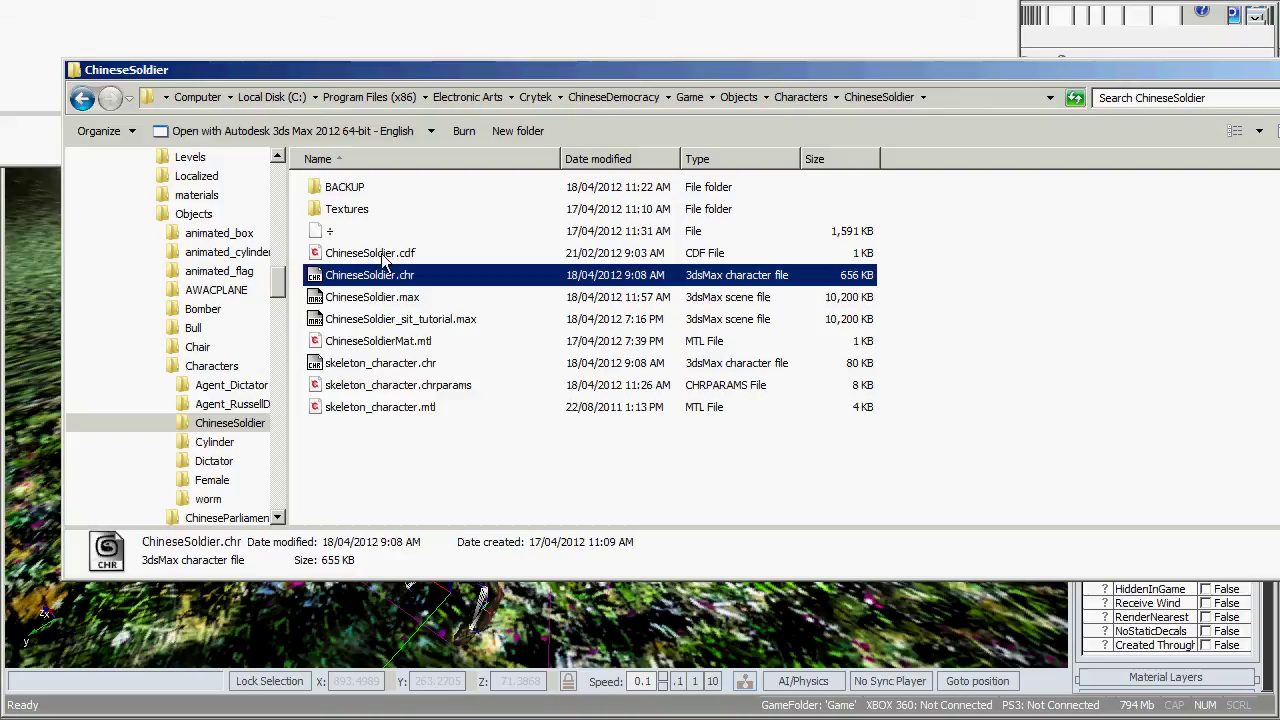
click(383, 258)
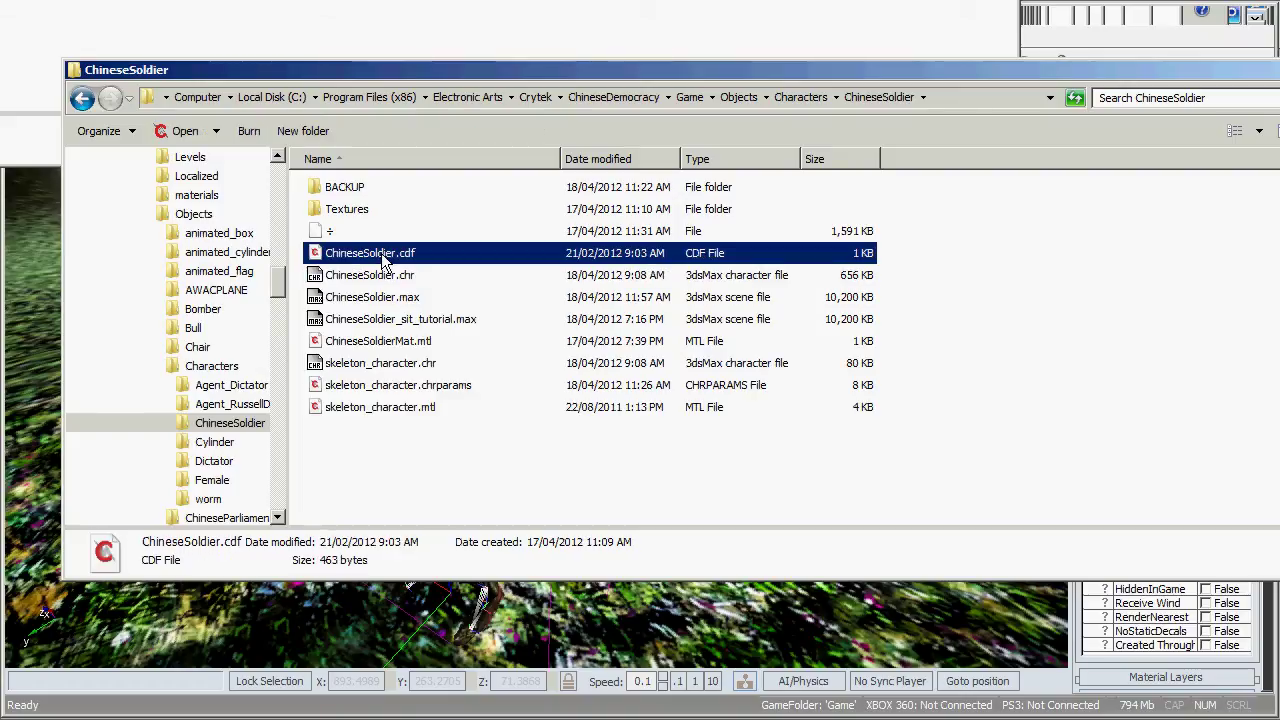
click(400, 390)
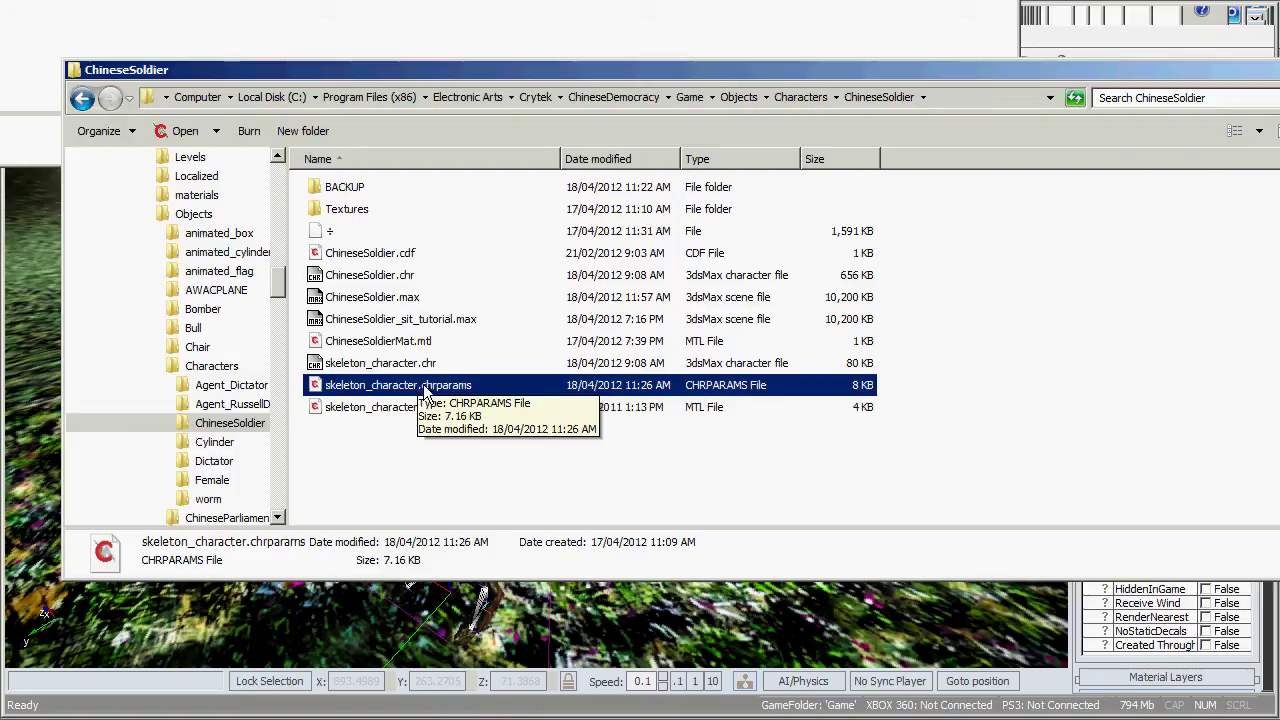
Open skeleton_character.chrparams in ConTEXT and review its AnimationList with the SitDown and SitUp entries
double_click(425, 388)
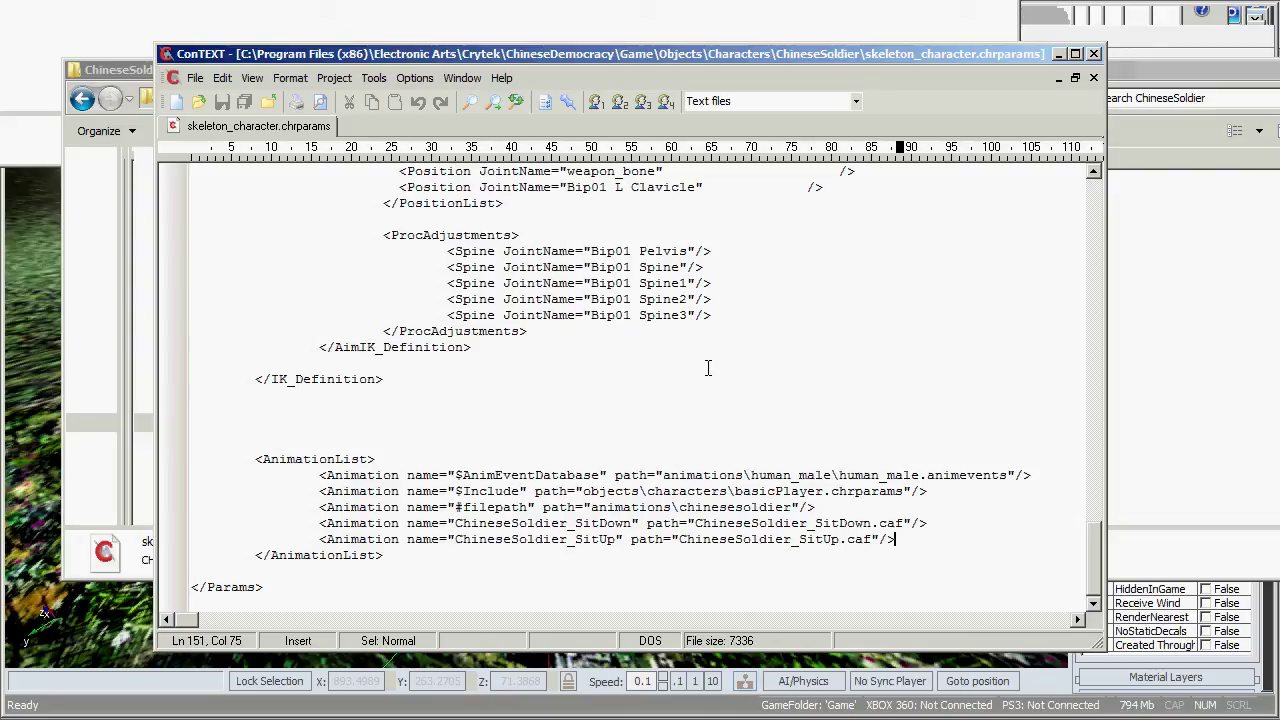
drag(1094, 572, 1094, 190)
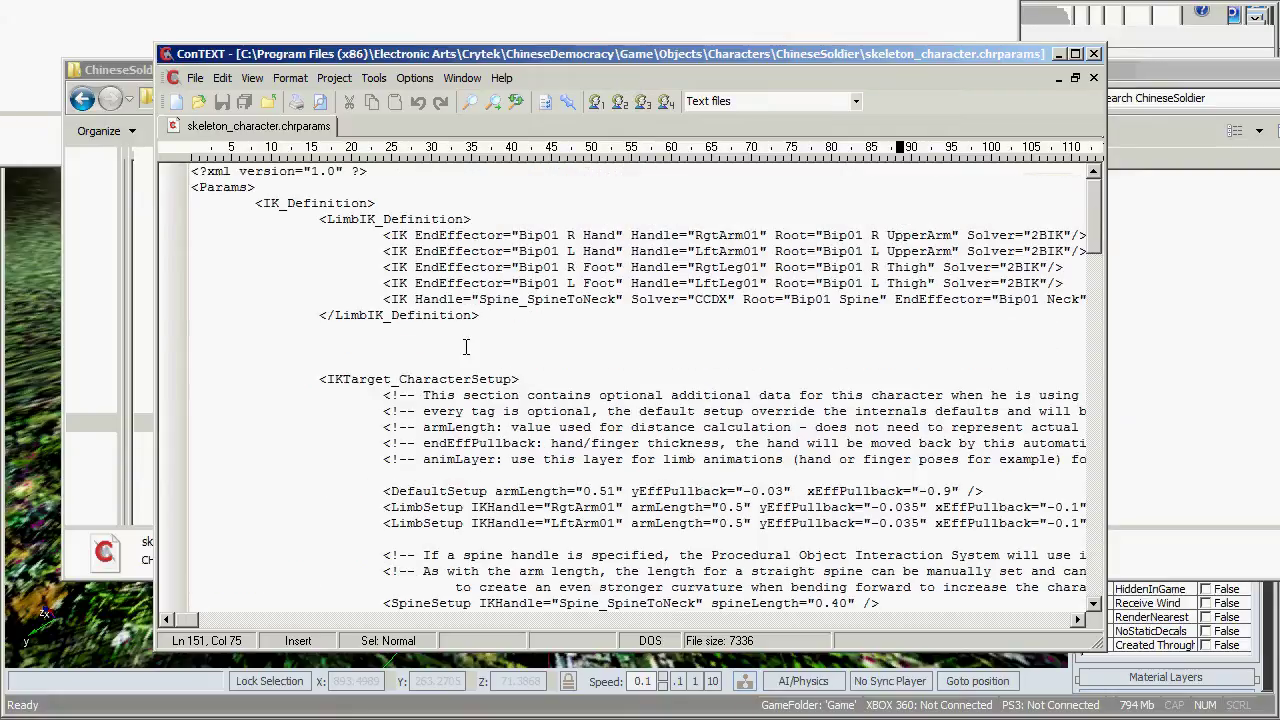
Bring the other Explorer window forward and browse from PAK_files into Objects\Objects
key(alt+Tab)
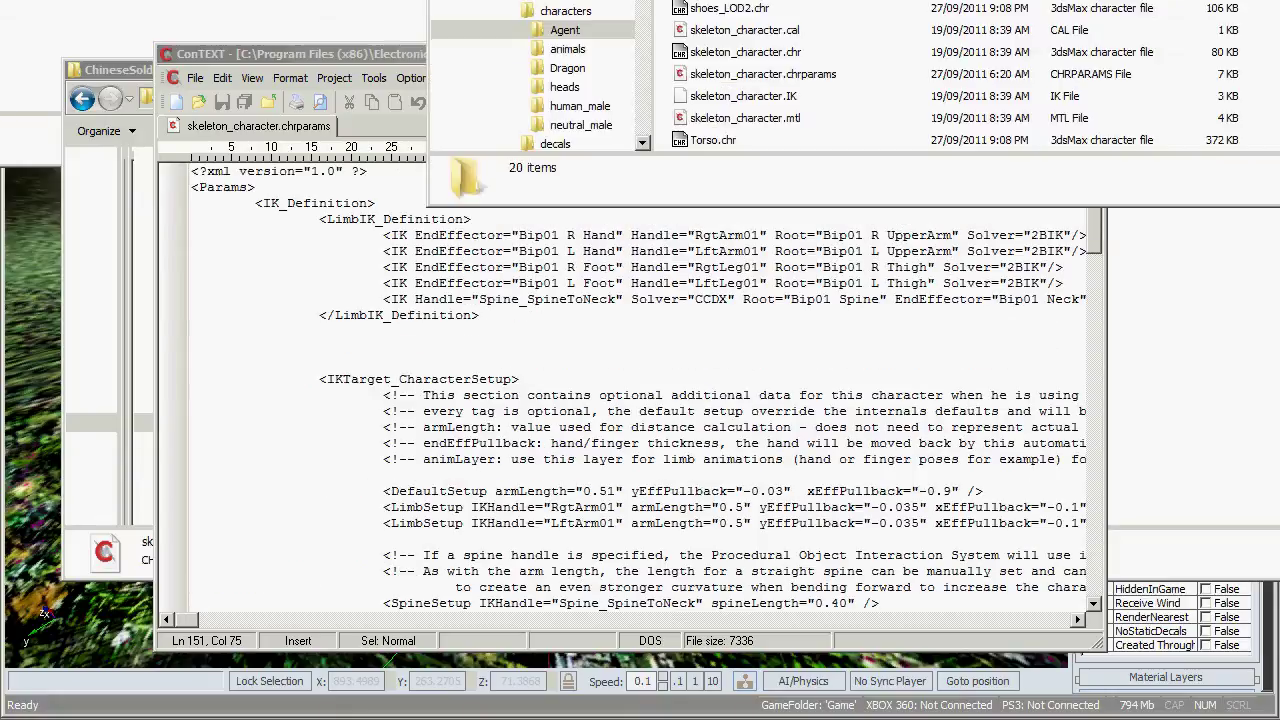
drag(1128, 0, 819, 76)
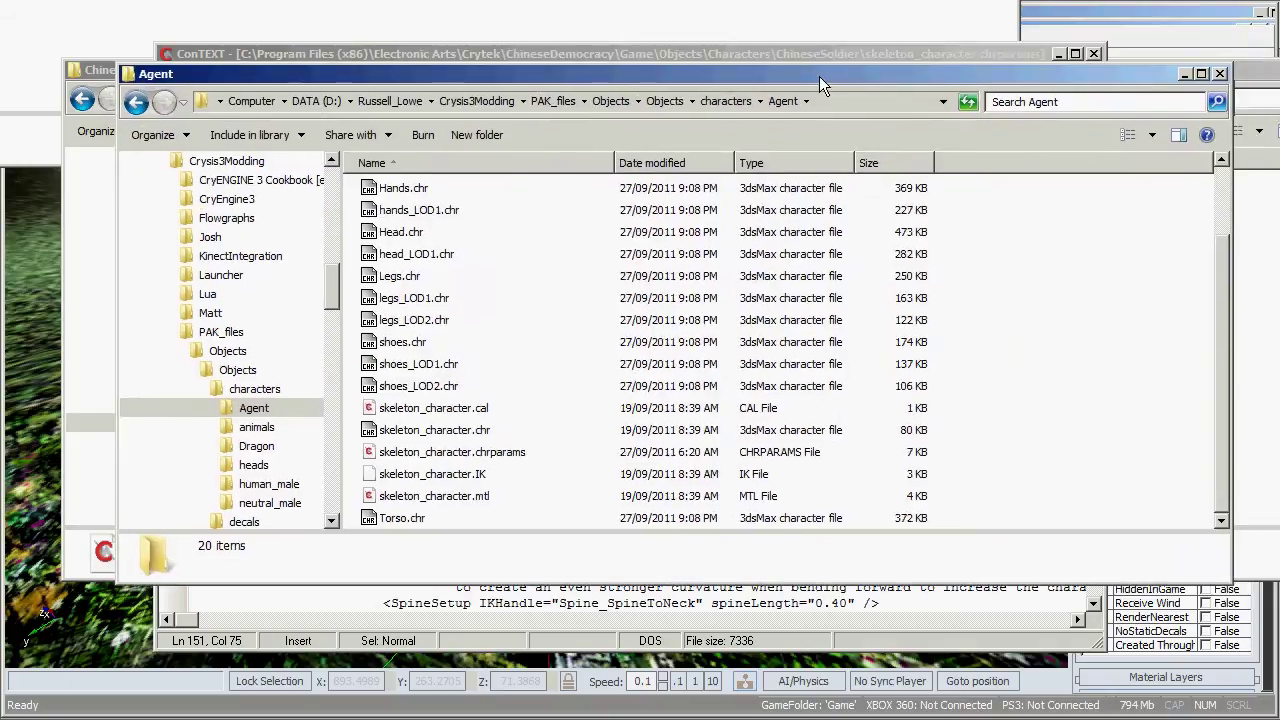
click(546, 101)
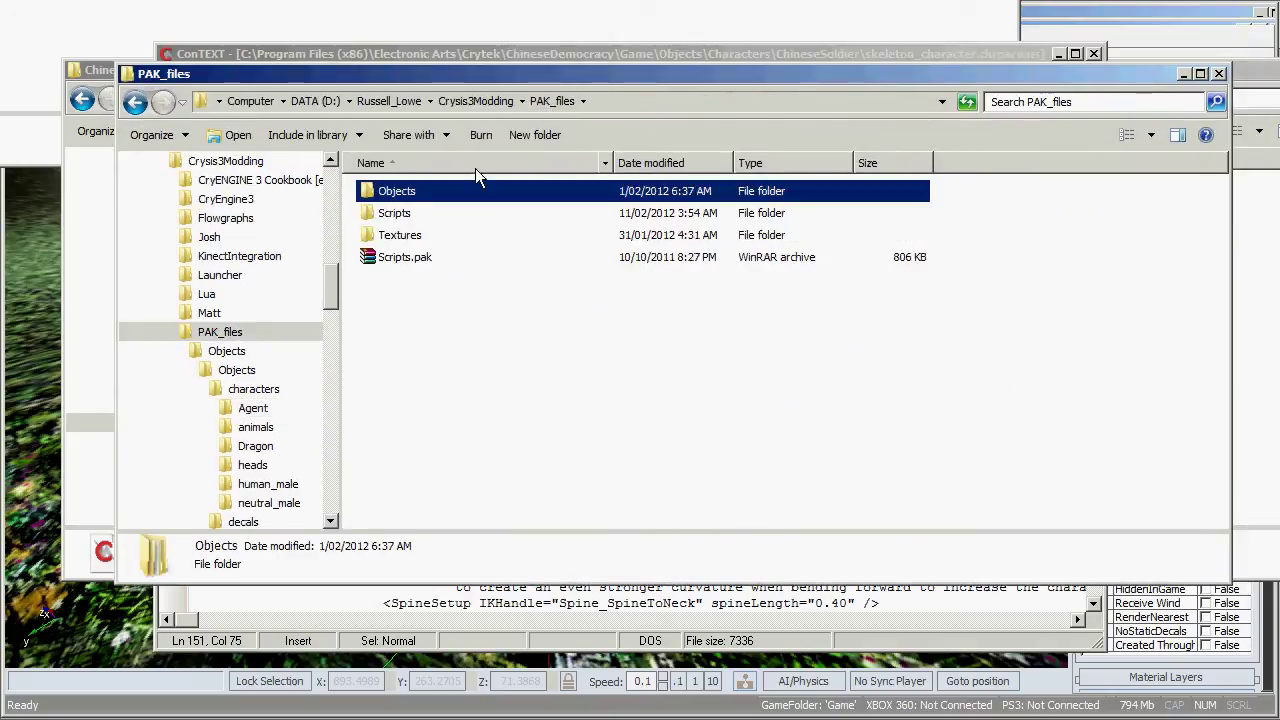
double_click(403, 199)
double_click(403, 199)
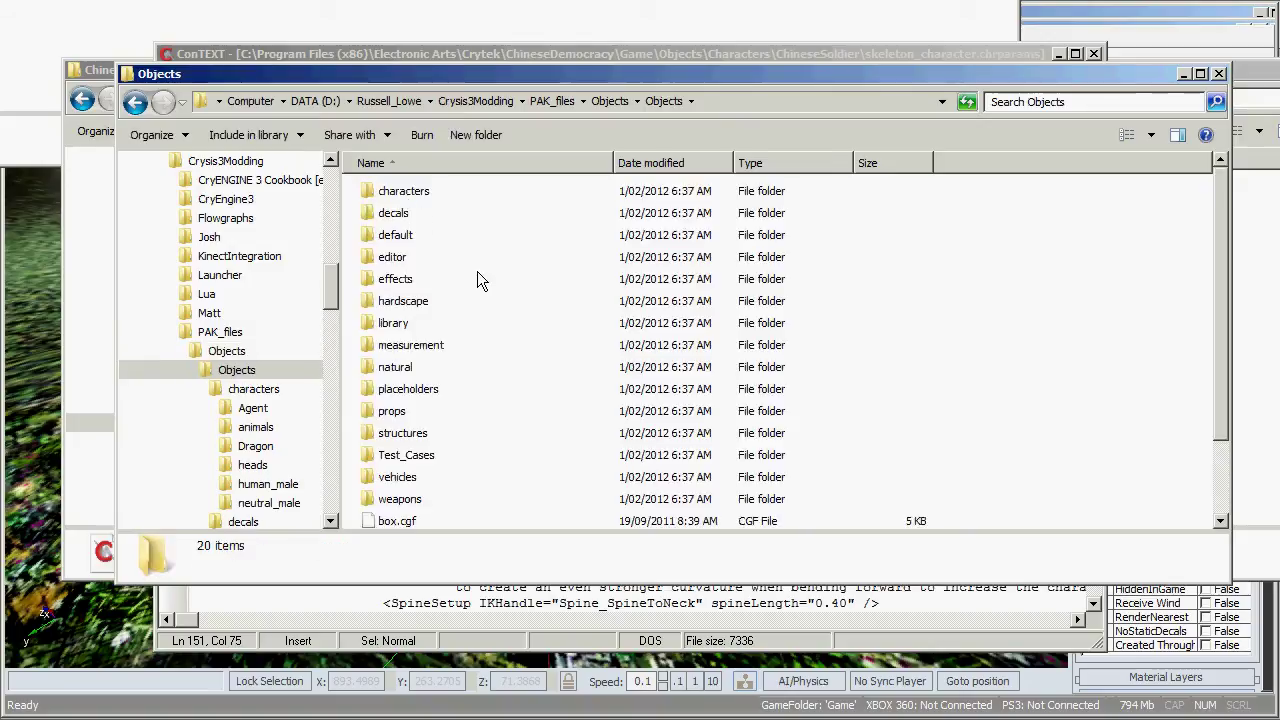
Open characters\Agent and select its skeleton_character.chrparams file
double_click(410, 195)
click(403, 196)
double_click(404, 196)
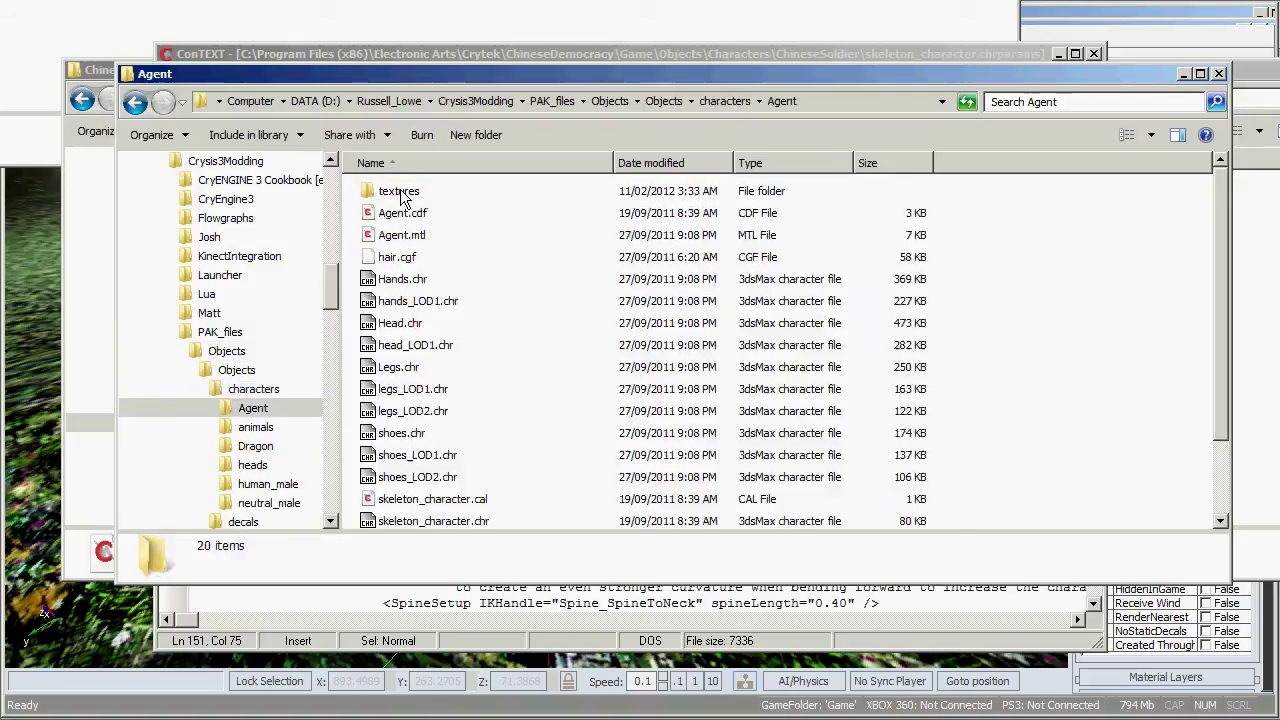
scroll(505, 345, down, 2)
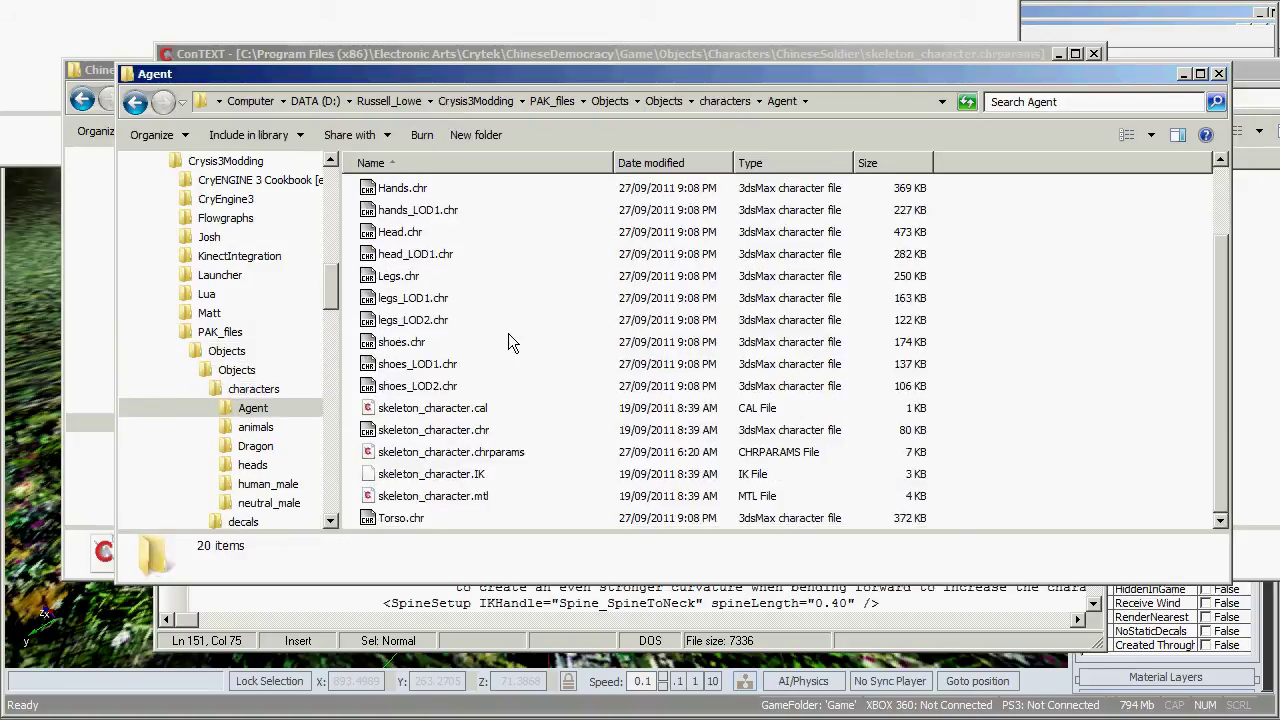
click(488, 453)
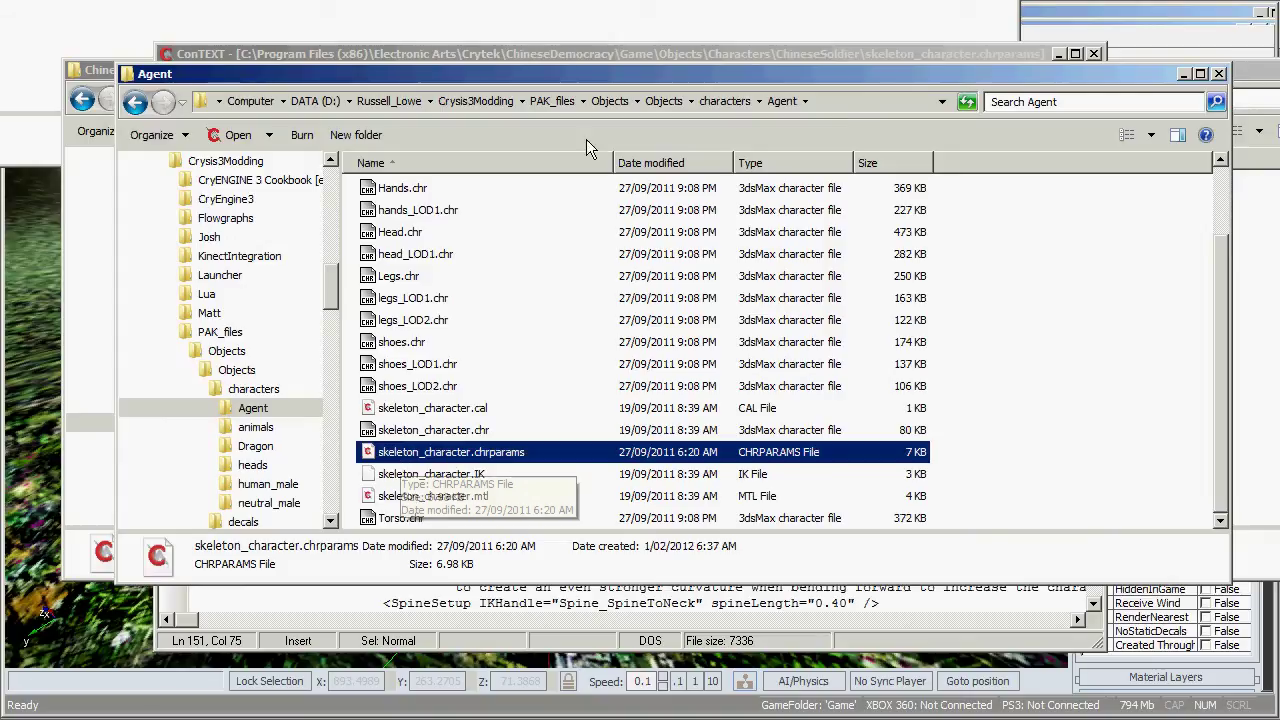
drag(631, 80, 572, 58)
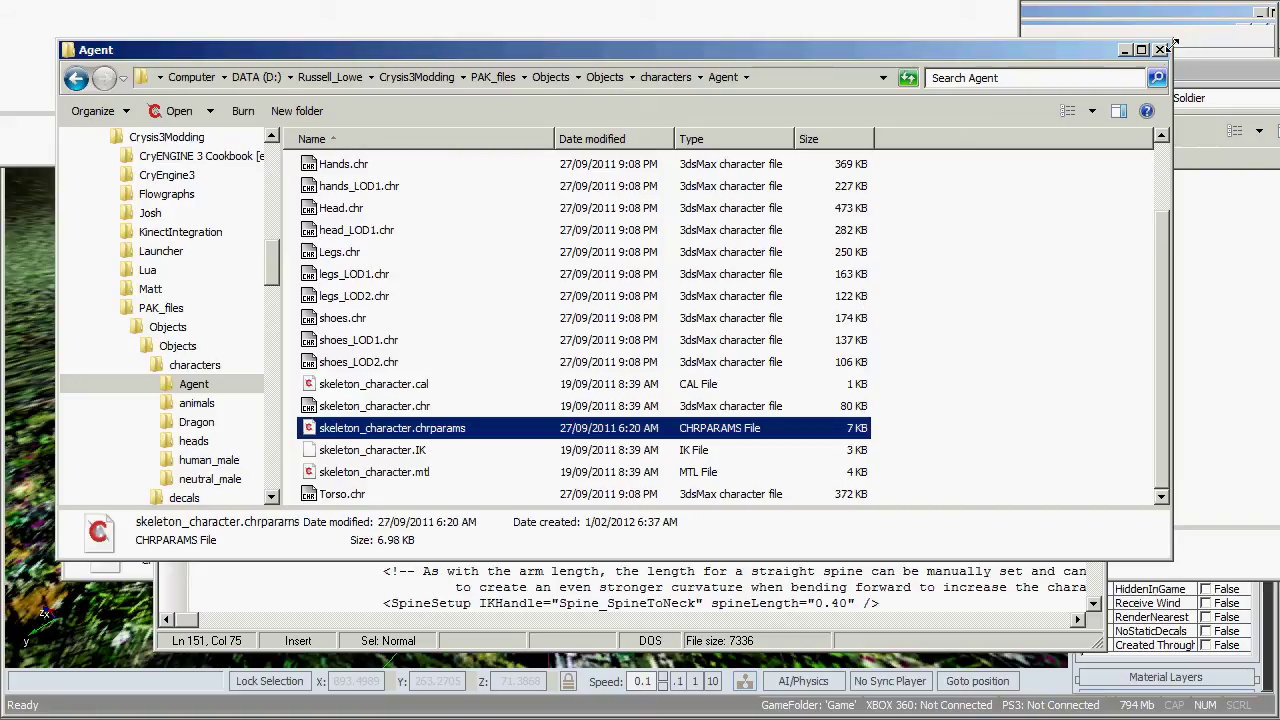
Bring the chrparams file forward in ConTEXT and scroll to the end of its AnimationList
click(1124, 50)
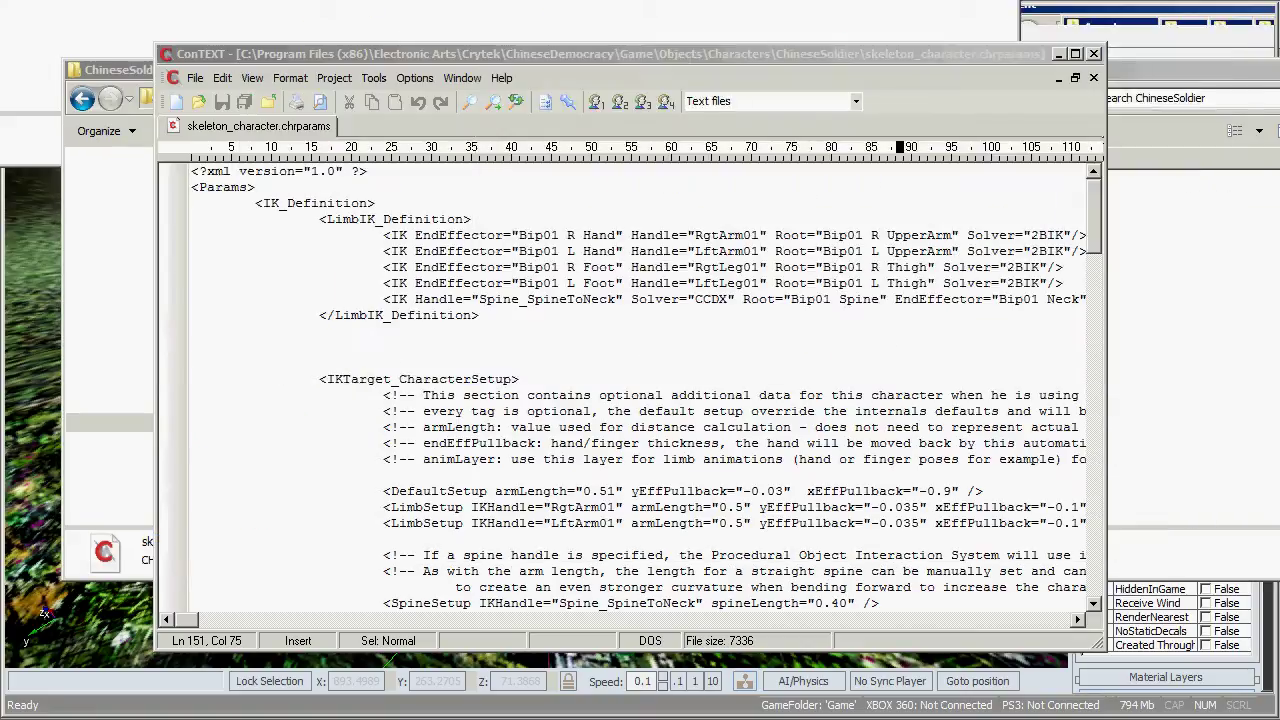
click(790, 365)
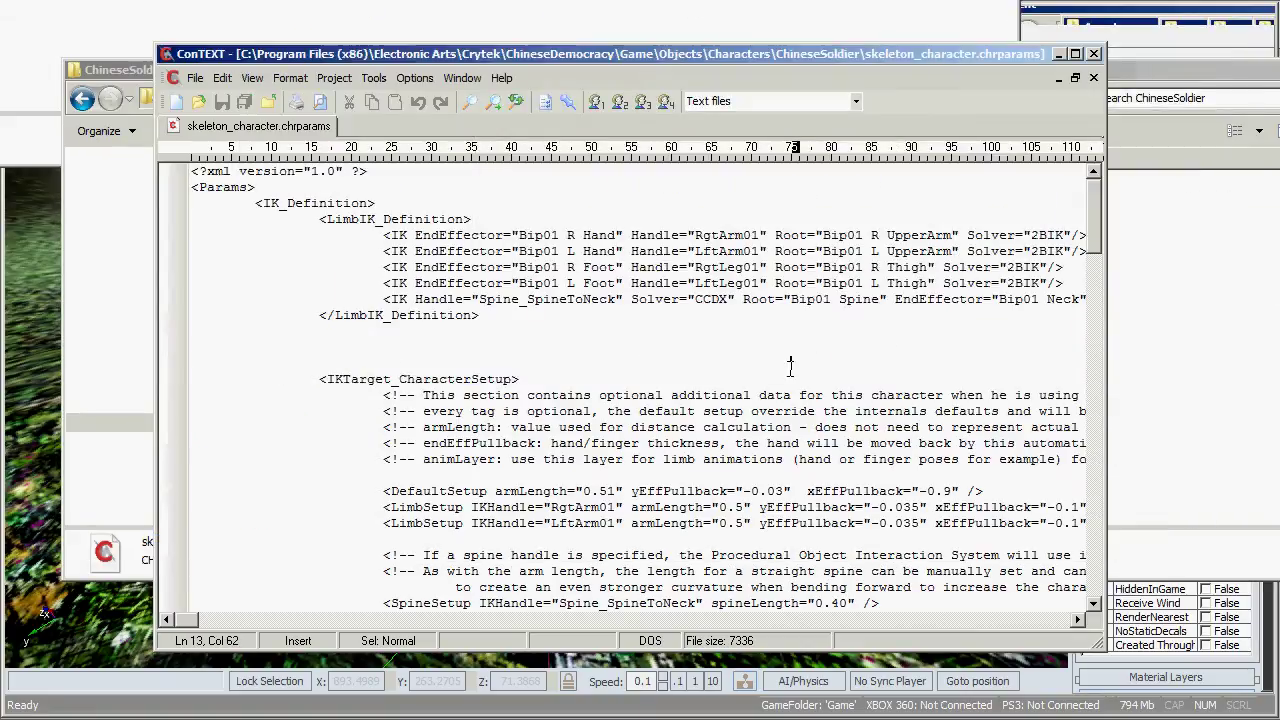
scroll(790, 365, down, 5)
drag(1098, 276, 1097, 576)
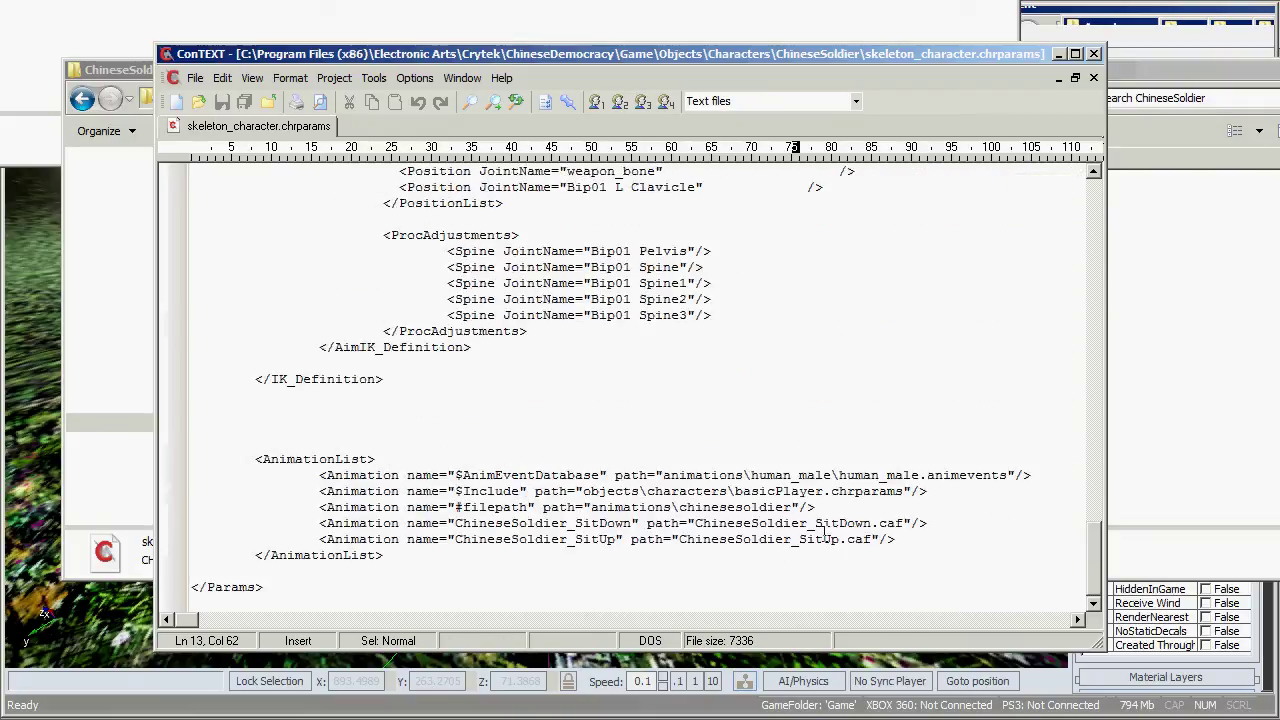
Highlight the $Include, SitDown and SitUp animation lines, then switch to the ChineseSoldier animations folder
drag(908, 539, 320, 508)
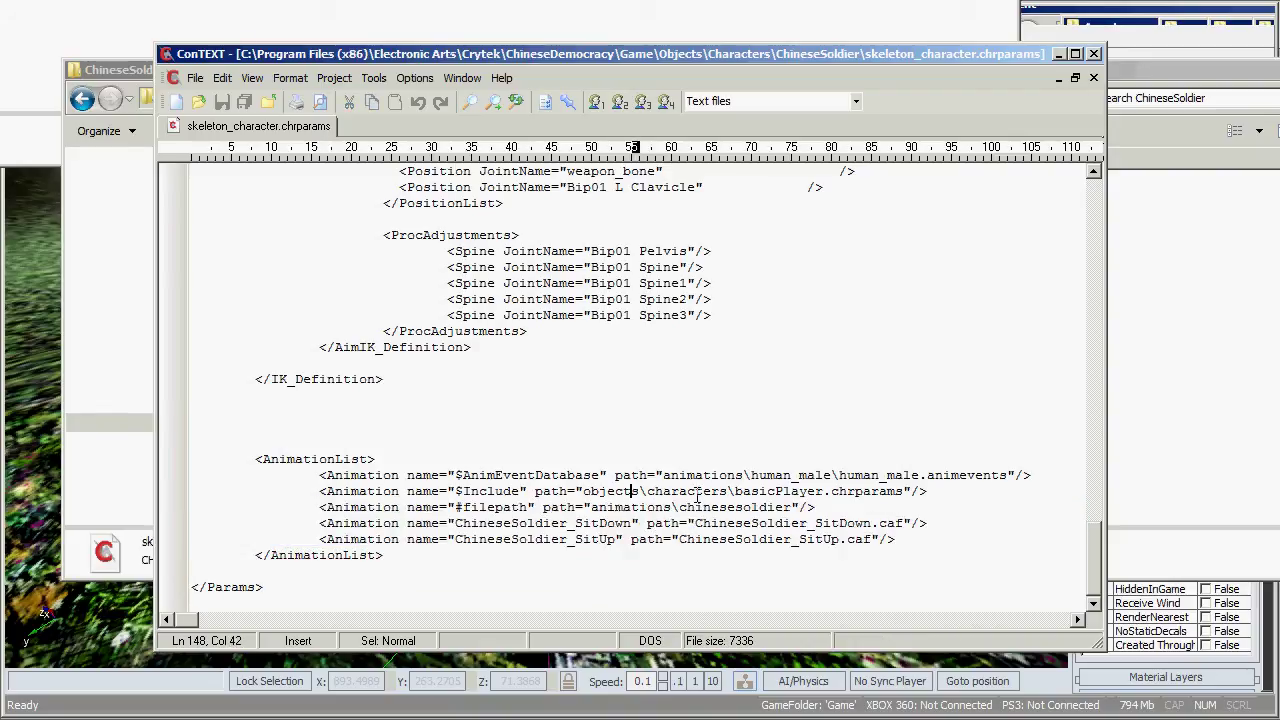
drag(931, 492, 319, 493)
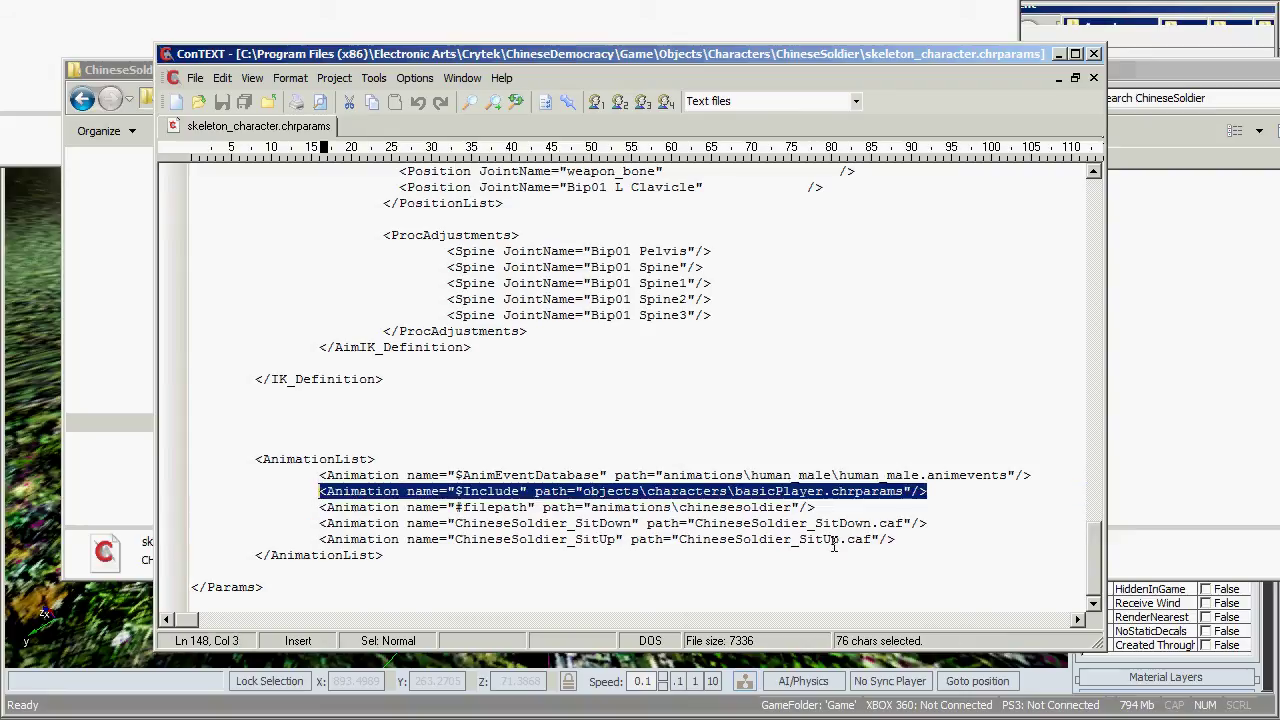
drag(910, 538, 323, 510)
click(373, 508)
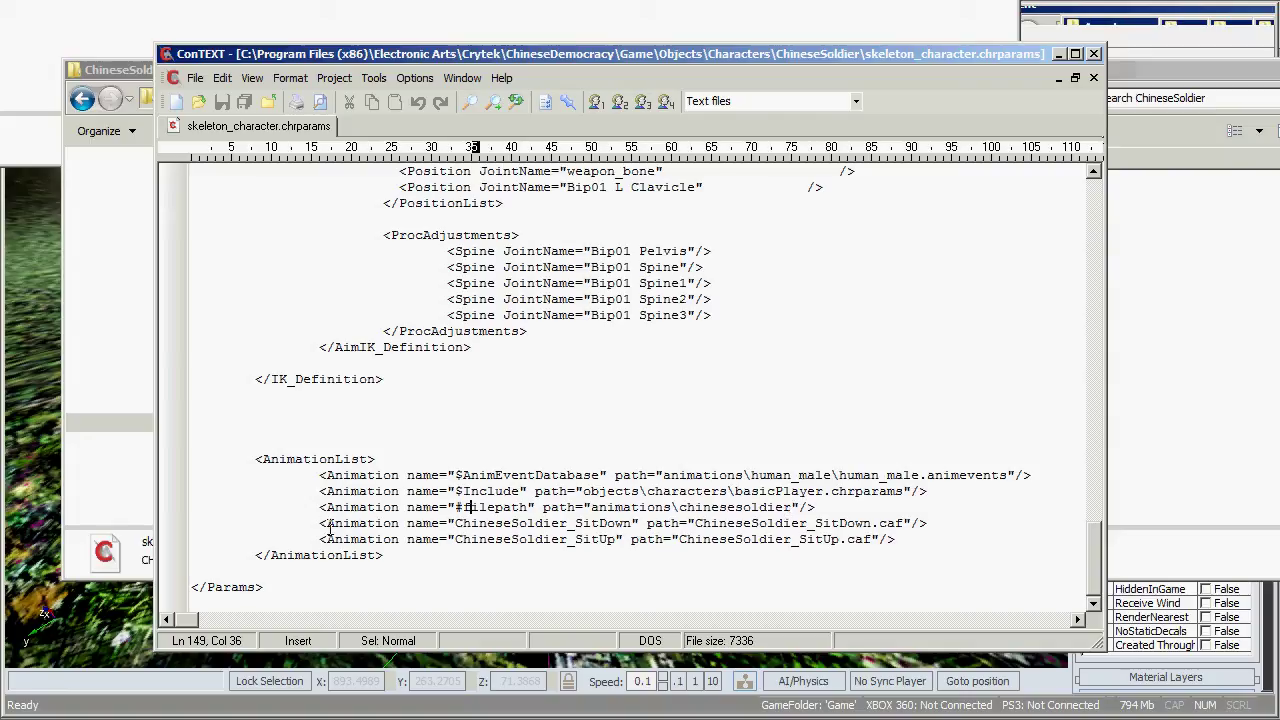
drag(323, 524, 870, 550)
click(779, 541)
key(alt+Tab)
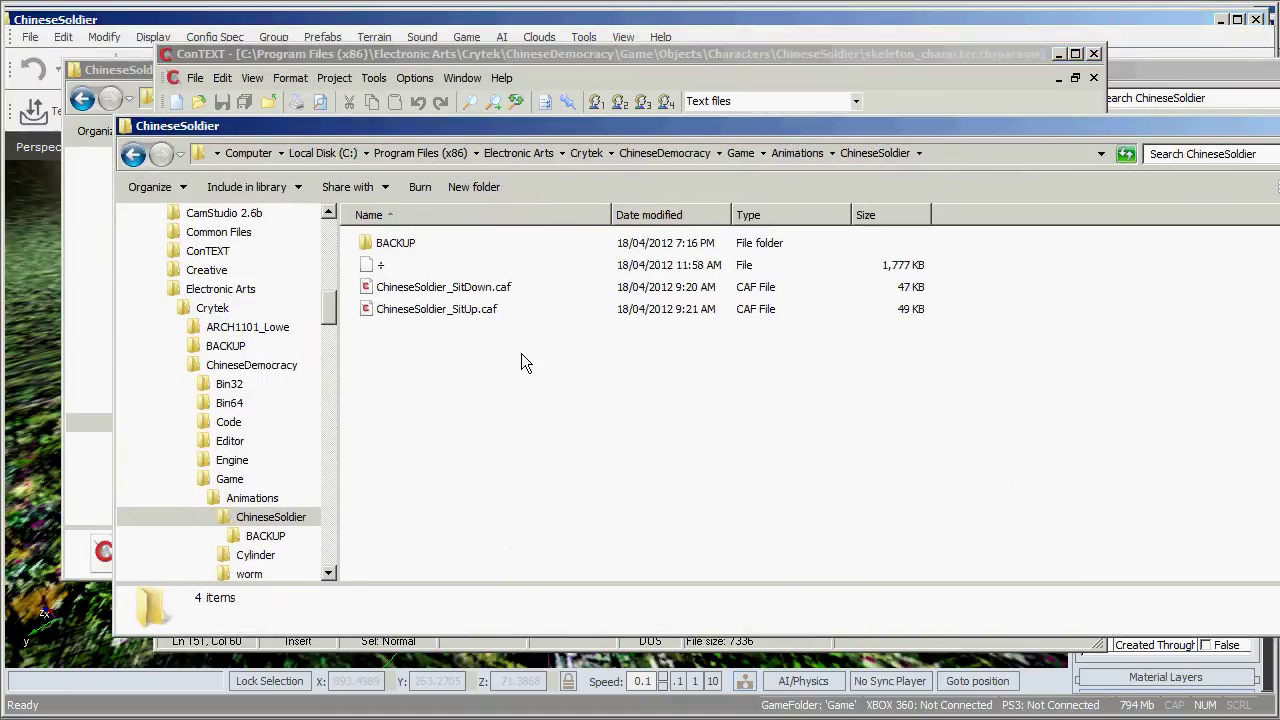
Delete ChineseSoldier_SitDown.caf and ChineseSoldier_SitUp.caf and move the Explorer window aside
drag(520, 358, 466, 296)
key(Delete)
key(Return)
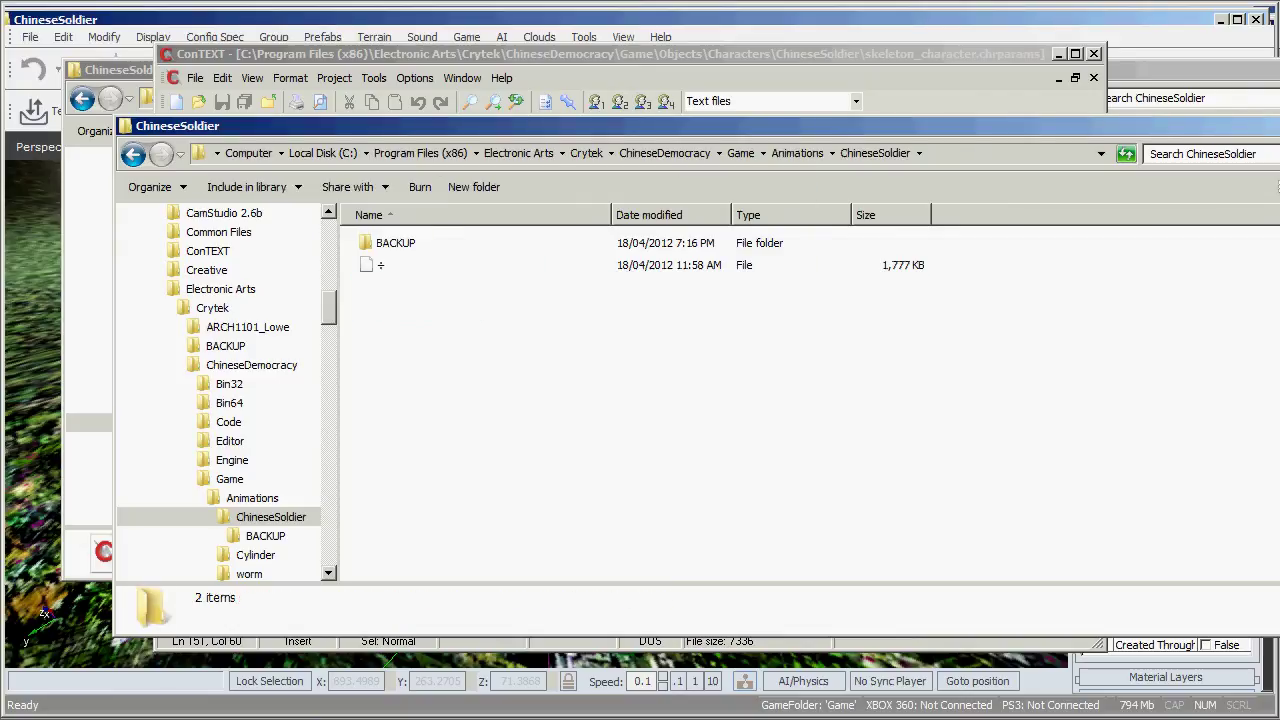
drag(1265, 118, 1017, 0)
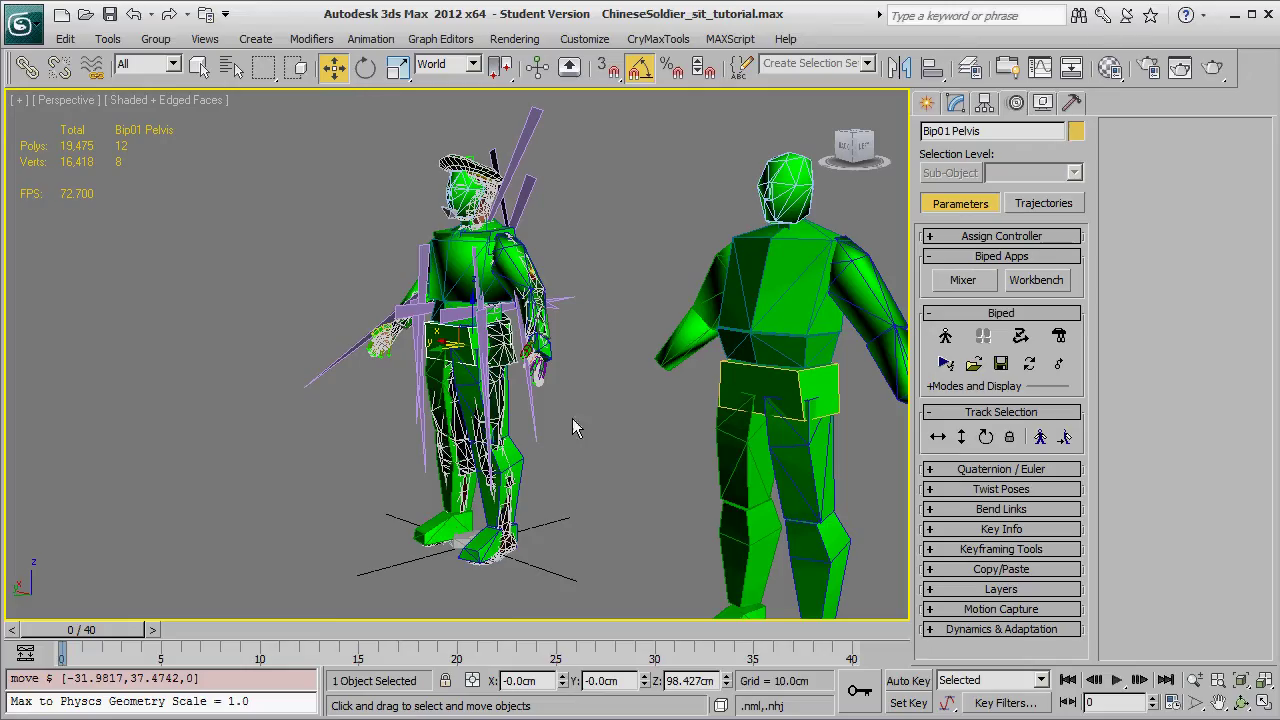
Clear the biped selection, then pan, orbit and zoom out to frame both soldiers
right_click(668, 413)
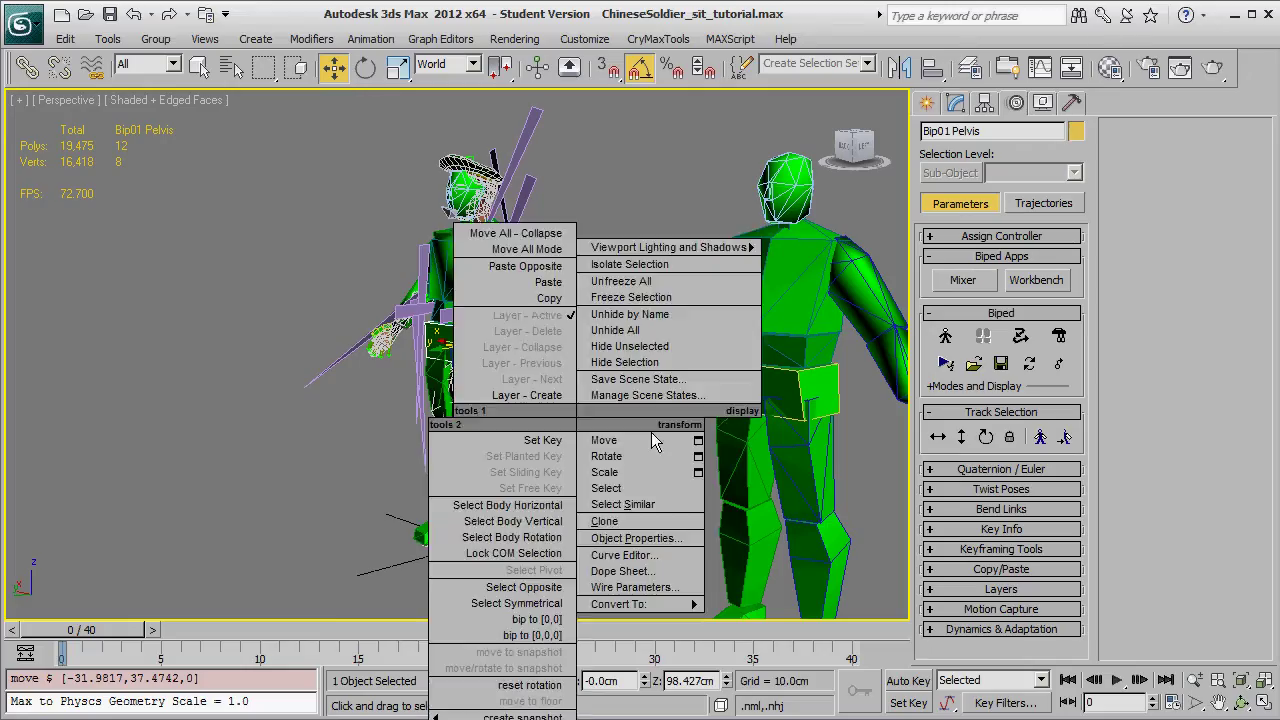
click(617, 493)
middle_drag(617, 493, 523, 491)
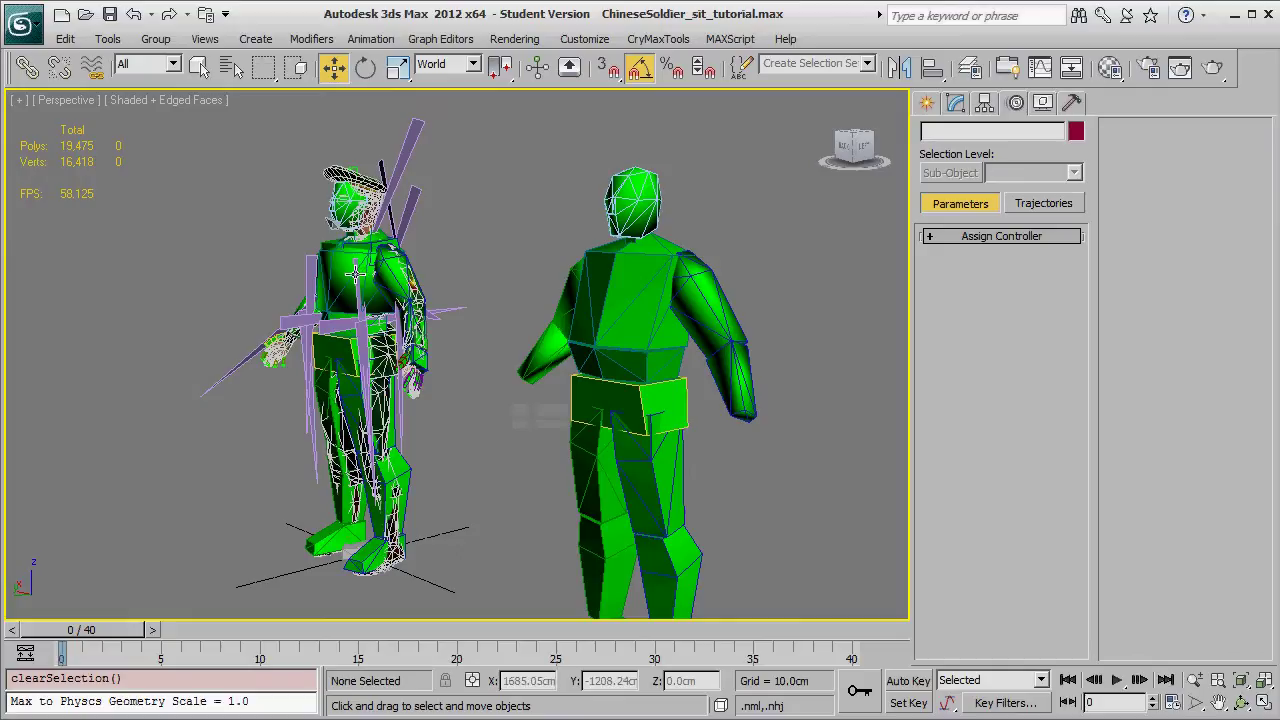
alt+middle_drag(700, 386, 677, 413)
scroll(714, 422, down, 5)
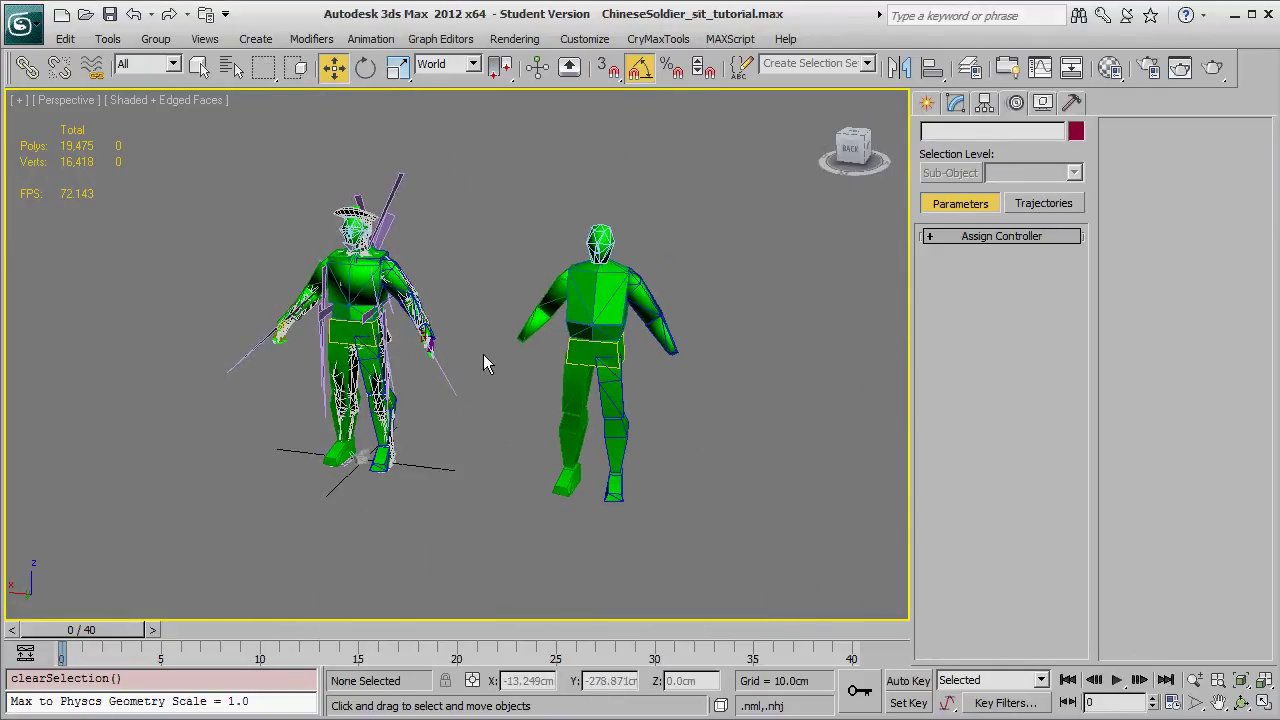
Open the Layer Manager and hide the ChineseSoldierMesh, Loctaor_Locomotion, Skeleton_character (Export) and bip layers
click(966, 78)
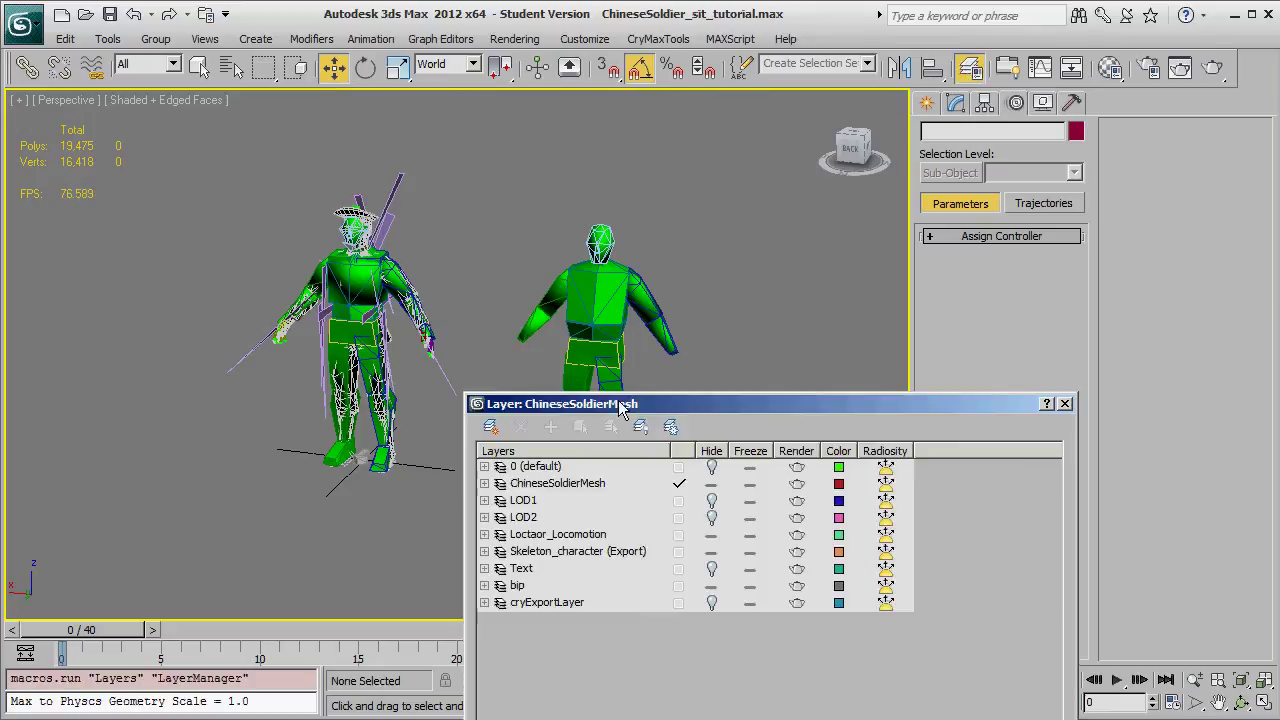
drag(680, 330, 627, 226)
click(660, 299)
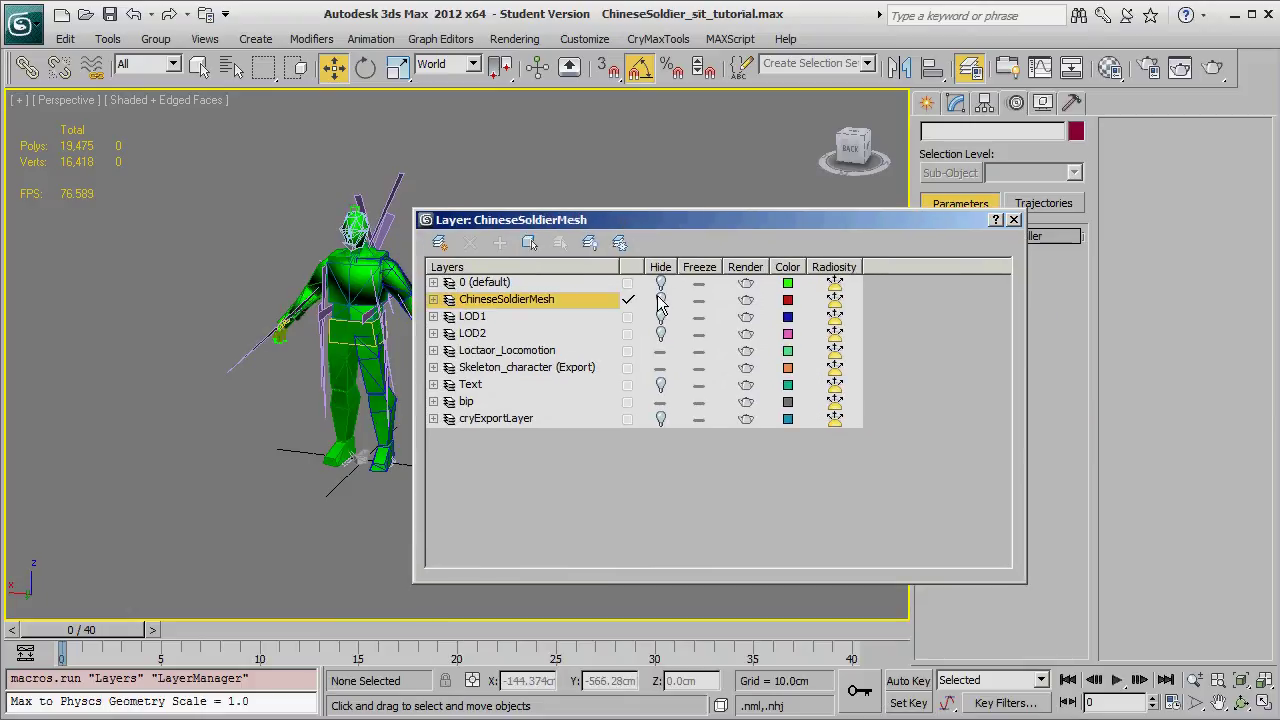
click(660, 350)
click(660, 367)
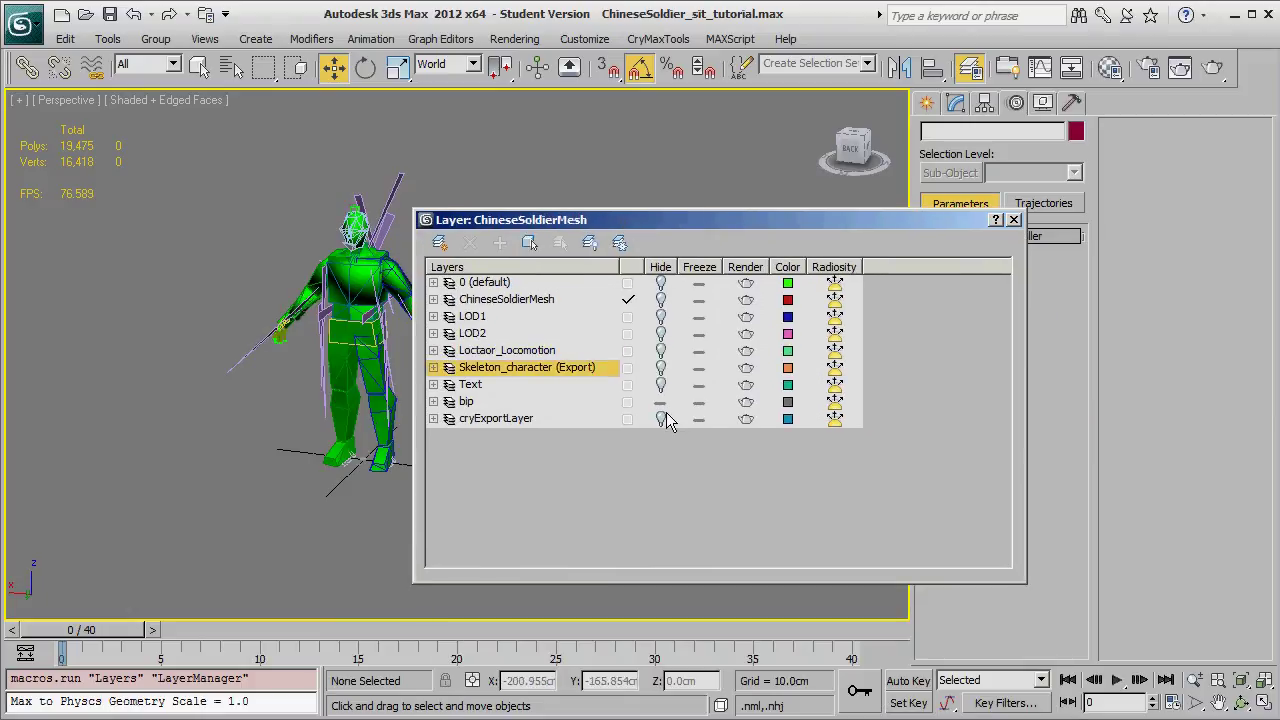
click(660, 401)
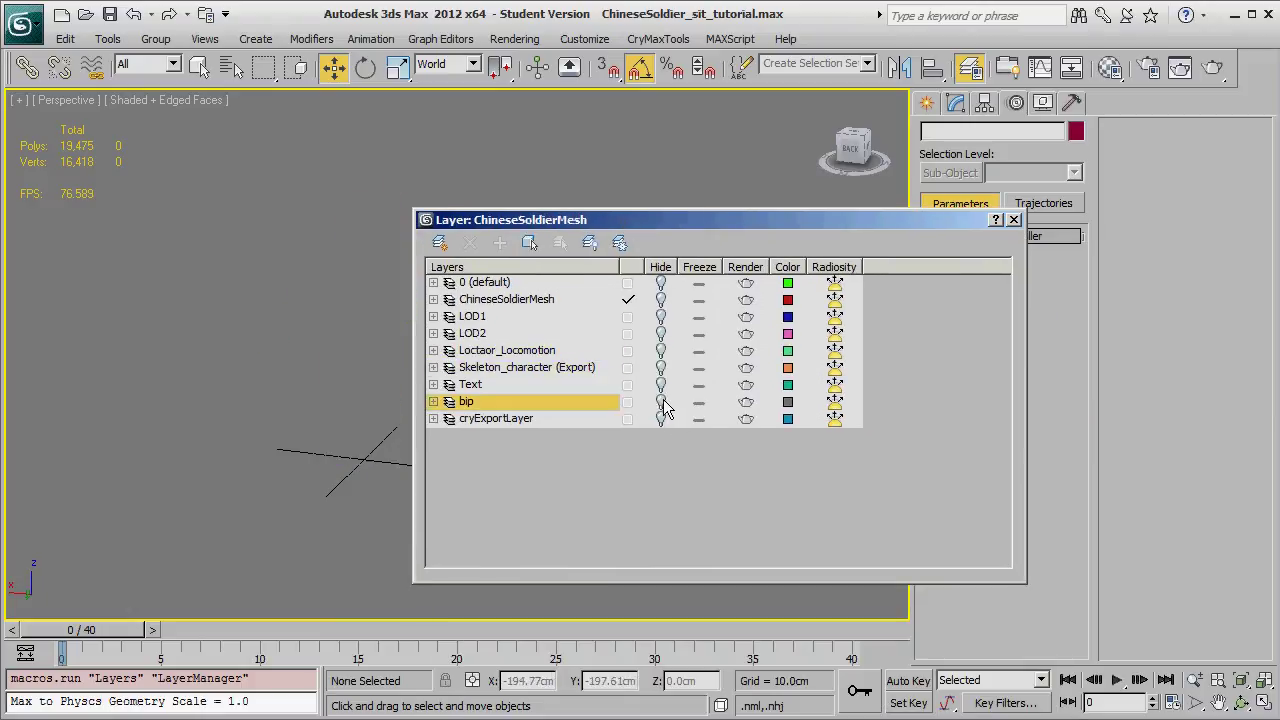
Inspect the 0 (default) layer alone, then hide it and show ChineseSoldierMesh
click(661, 284)
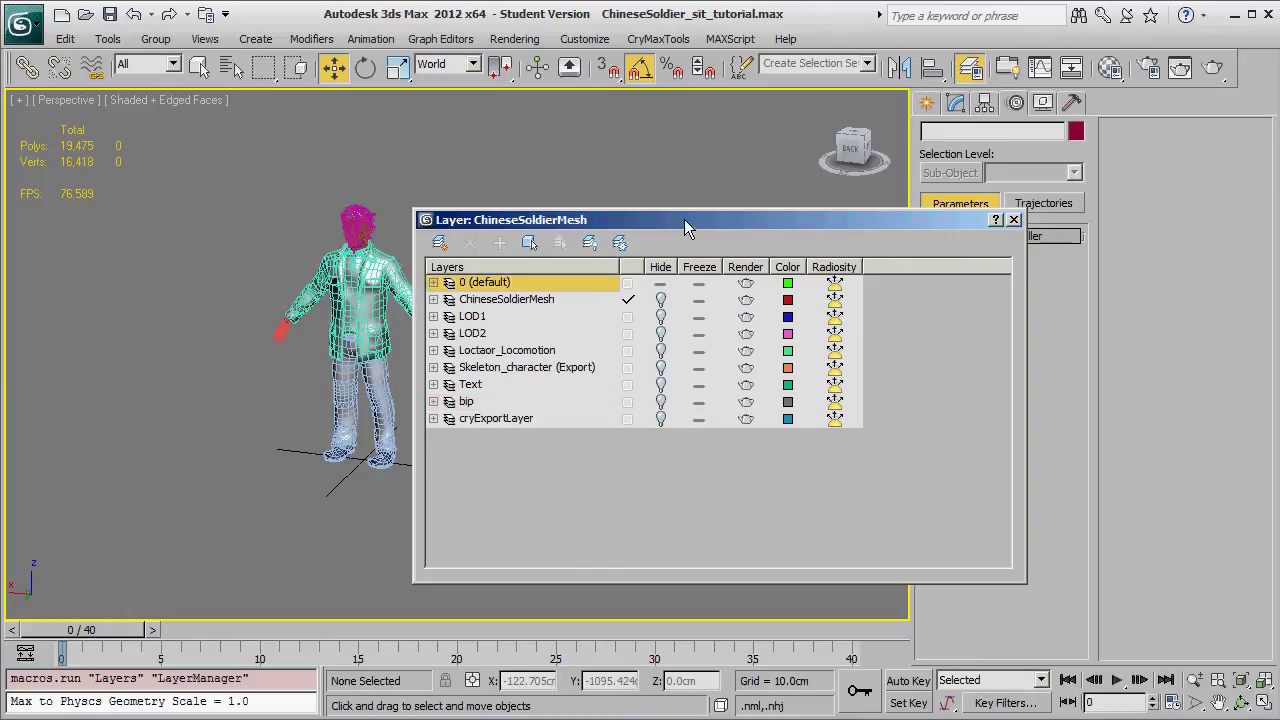
drag(684, 219, 772, 214)
click(748, 277)
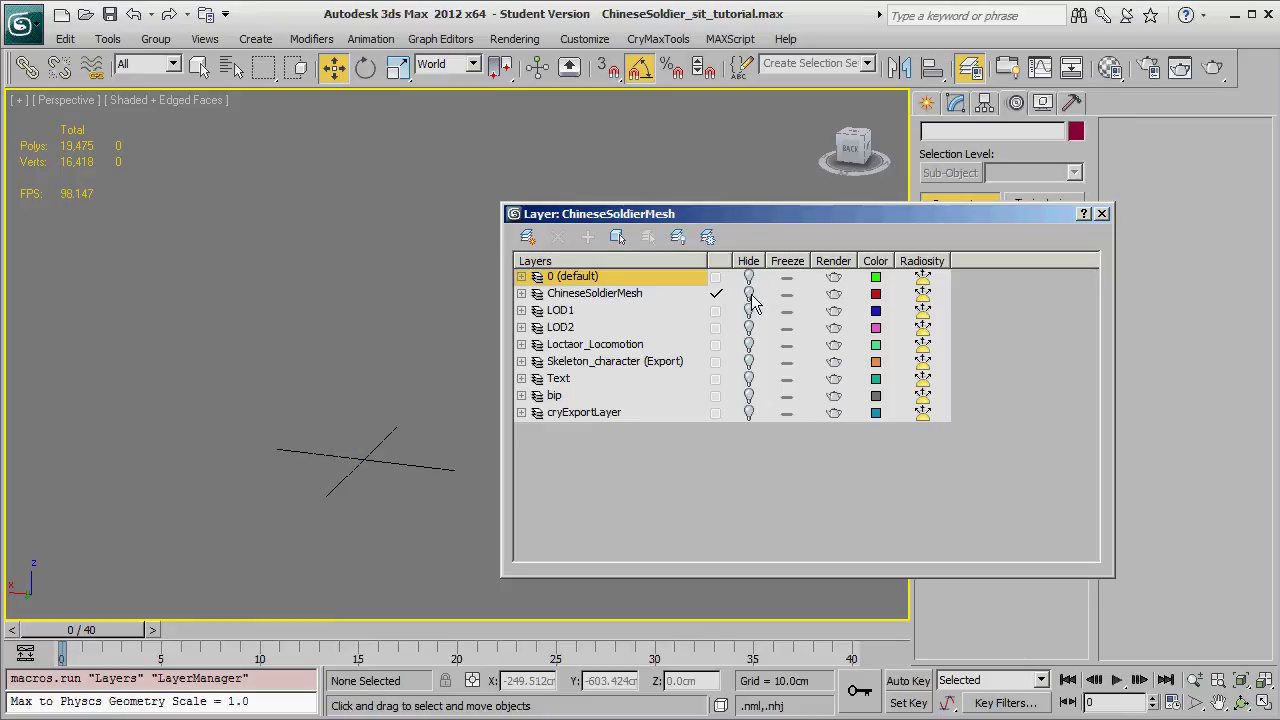
click(749, 294)
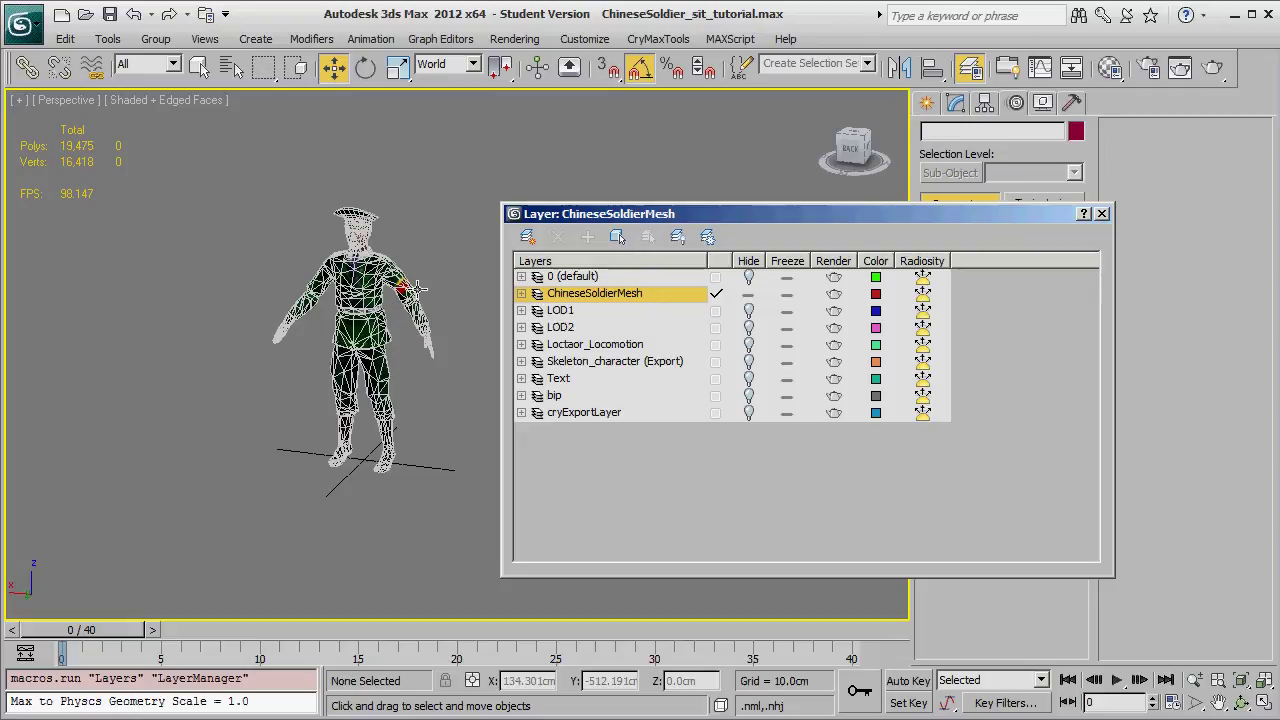
Zoom in on the ChineseSoldierMesh soldier and turn off its wireframe overlay with F4
key(w)
middle_drag(425, 440, 449, 418)
scroll(449, 418, up, 5)
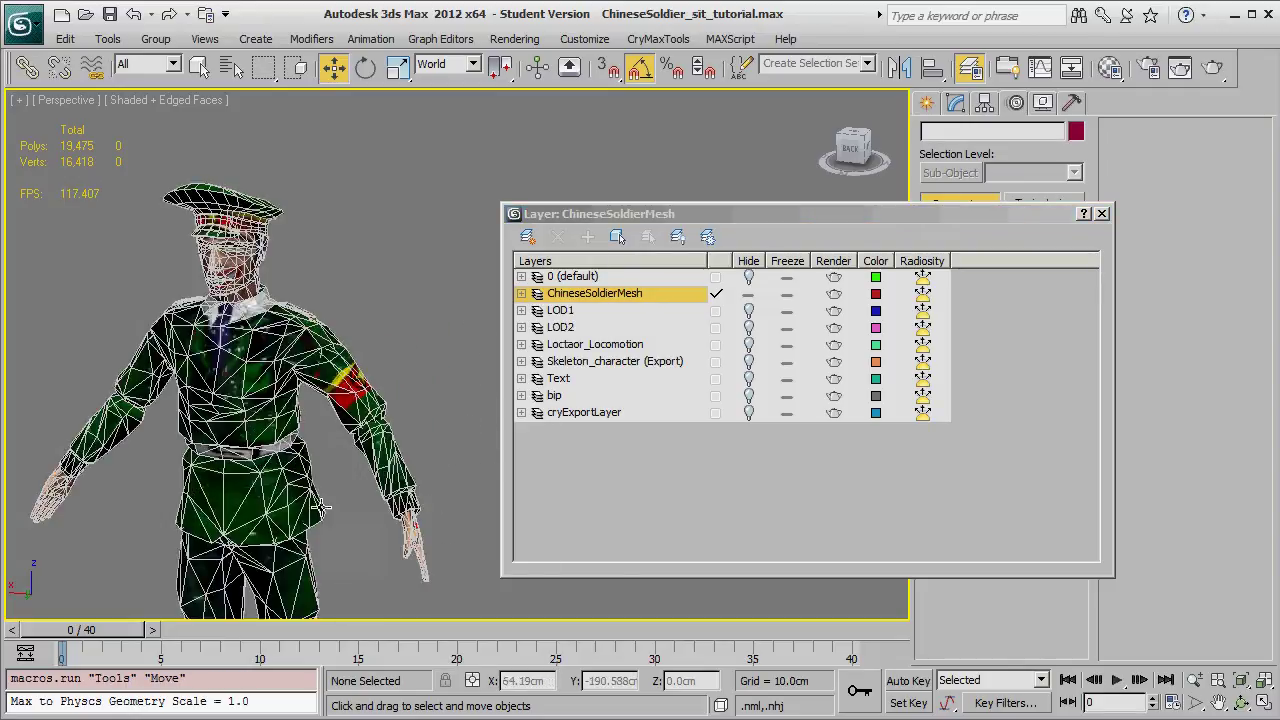
middle_drag(330, 450, 425, 438)
scroll(388, 451, up, 3)
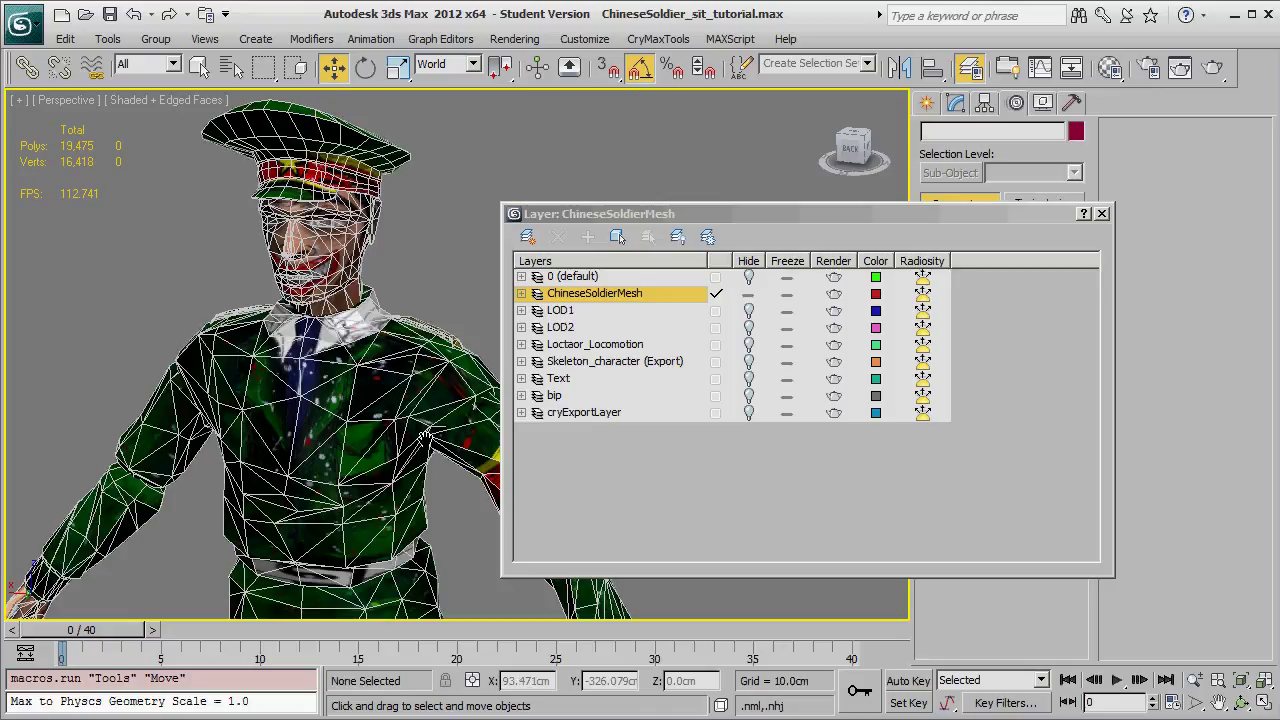
key(F4)
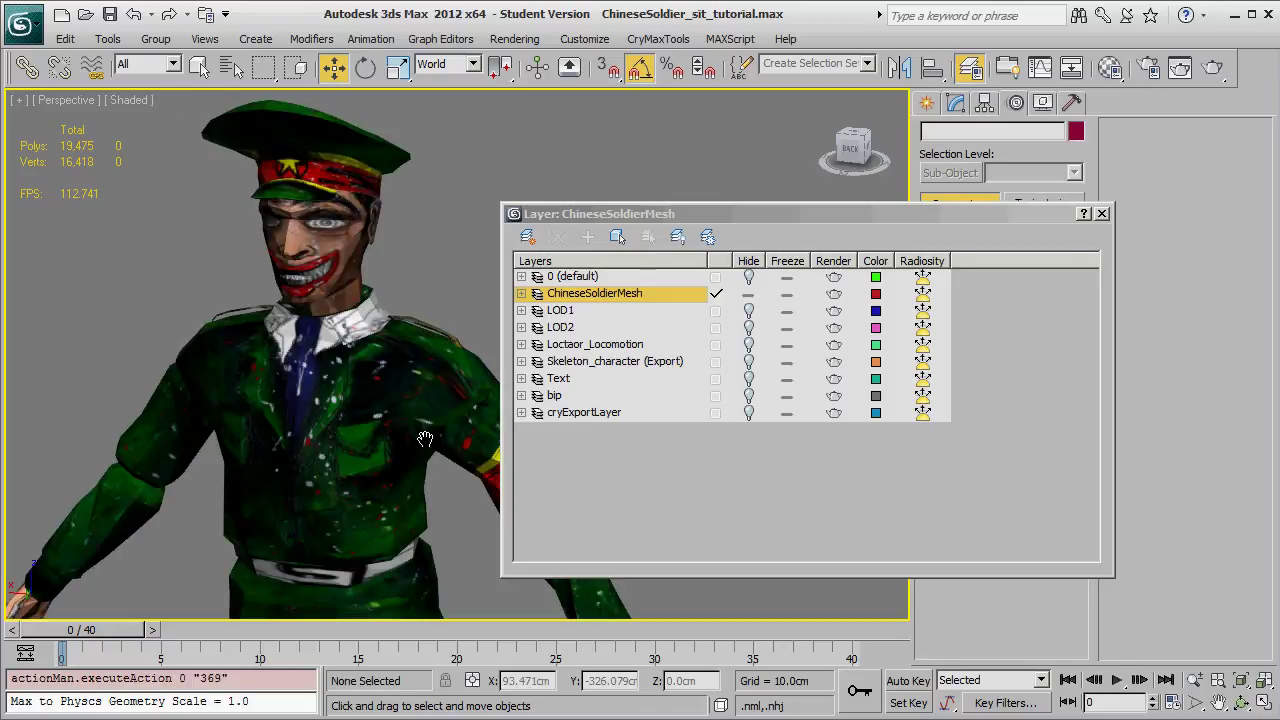
scroll(425, 438, down, 2)
scroll(437, 449, down, 3)
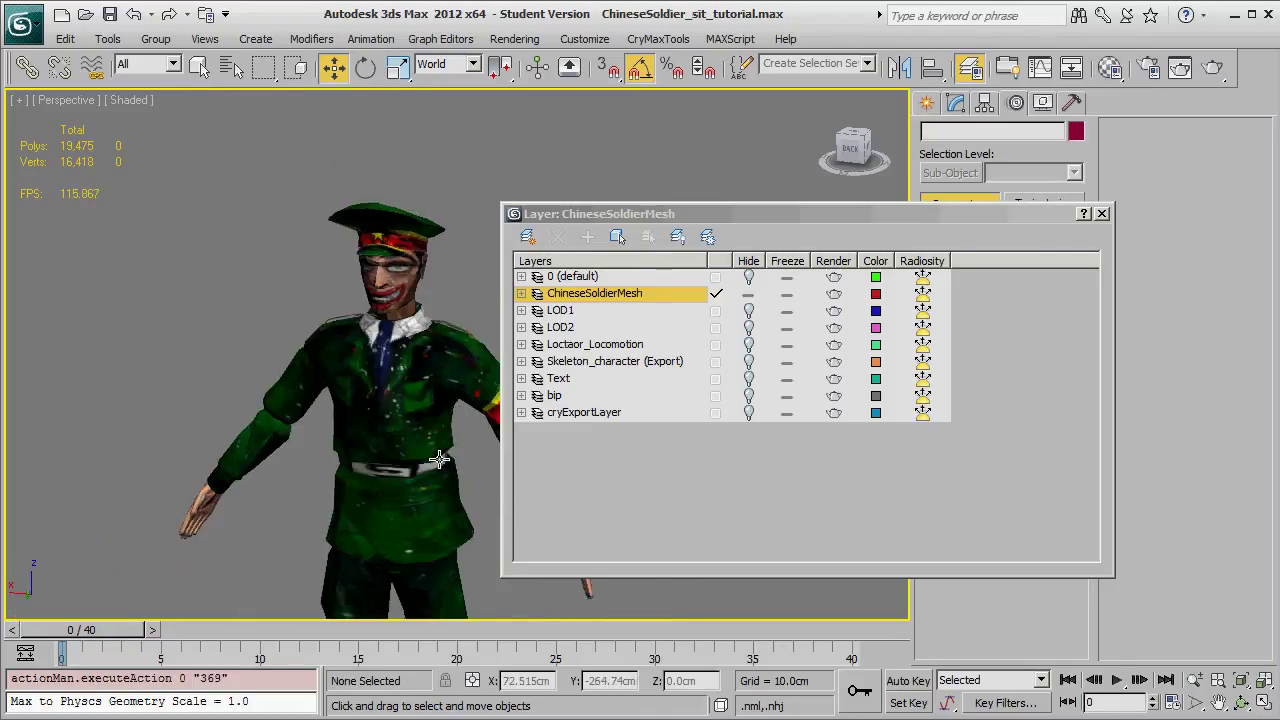
middle_drag(439, 460, 381, 403)
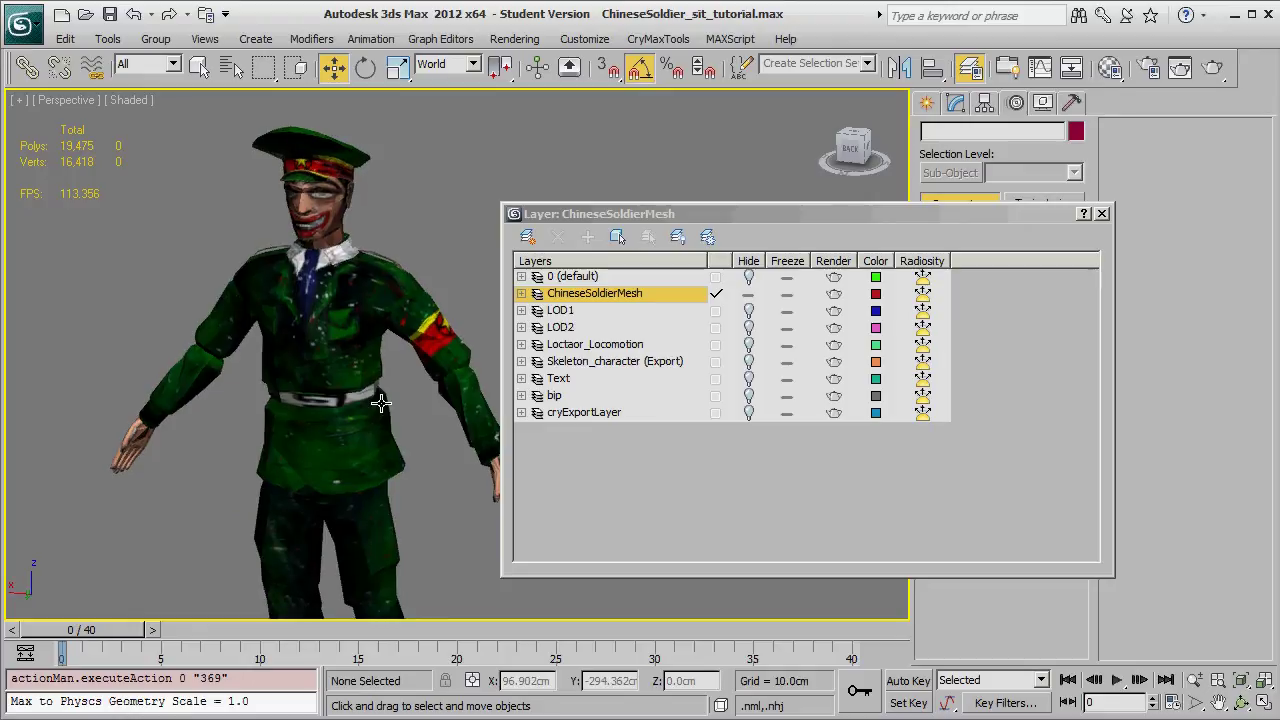
Show the Loctaor_Locomotion, Skeleton_character (Export), LOD2, LOD1, 0 (default) and Text layers
click(747, 346)
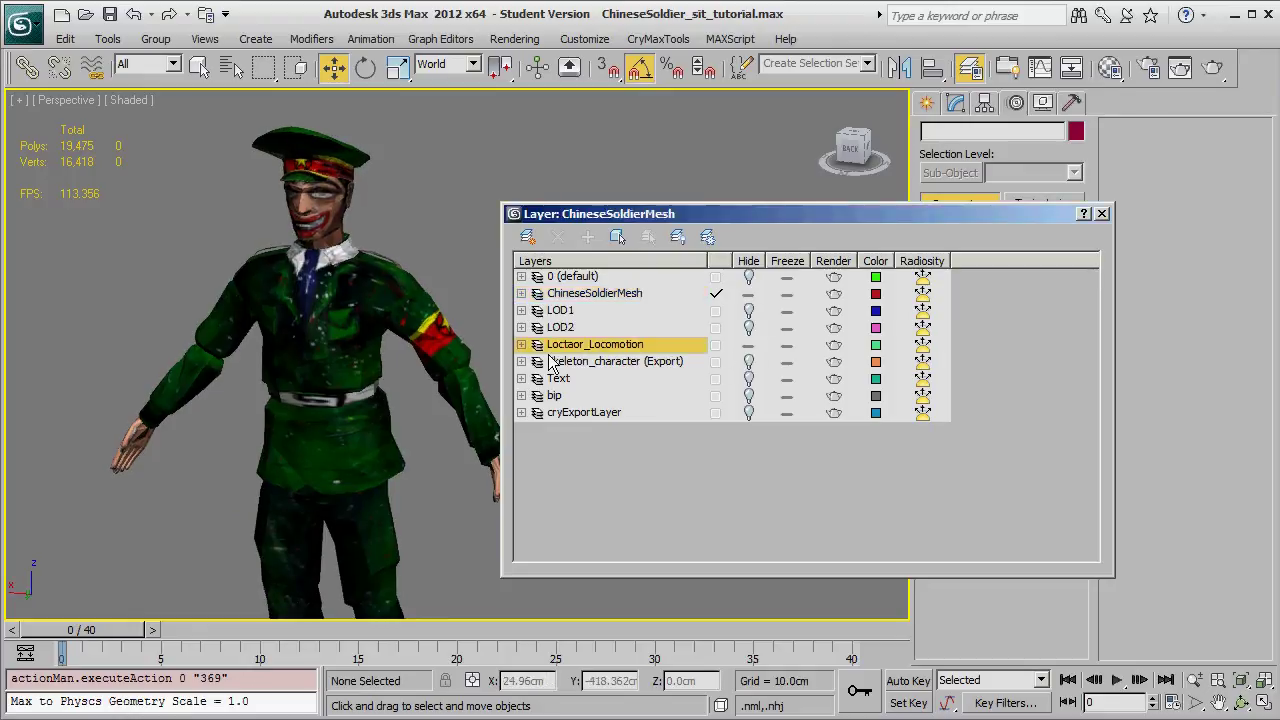
click(750, 364)
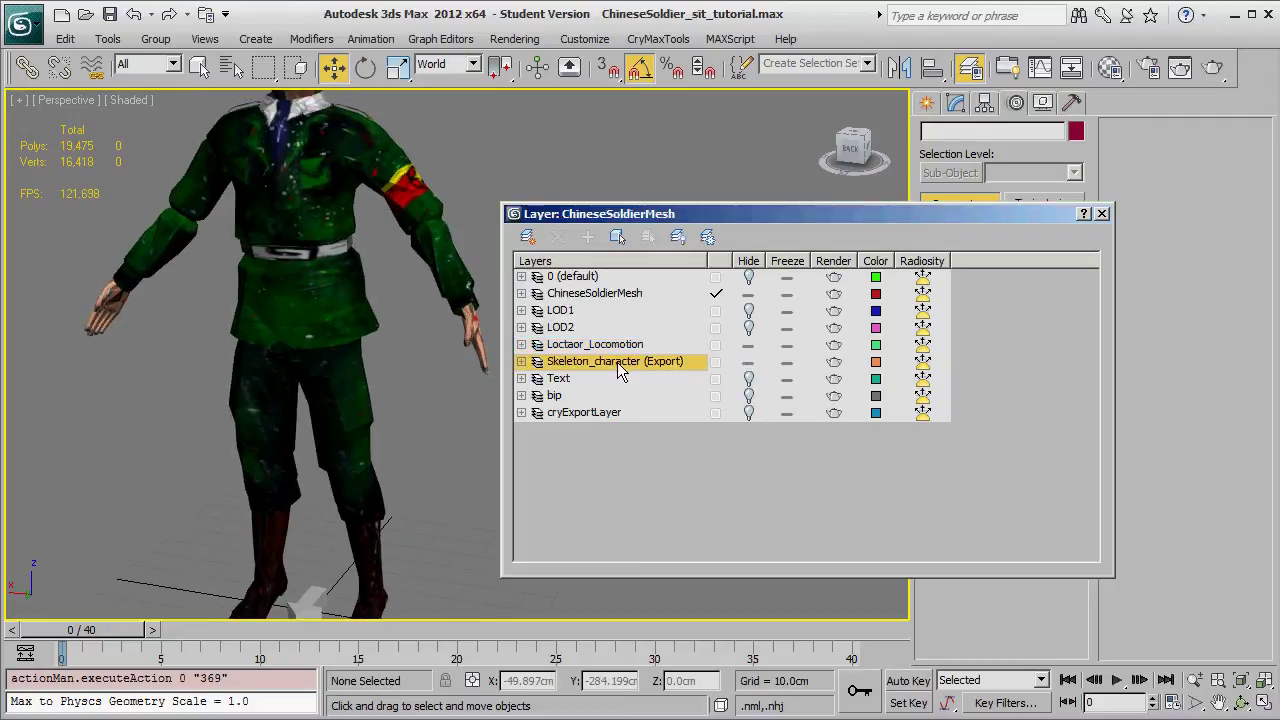
click(747, 327)
click(748, 310)
click(748, 277)
click(749, 379)
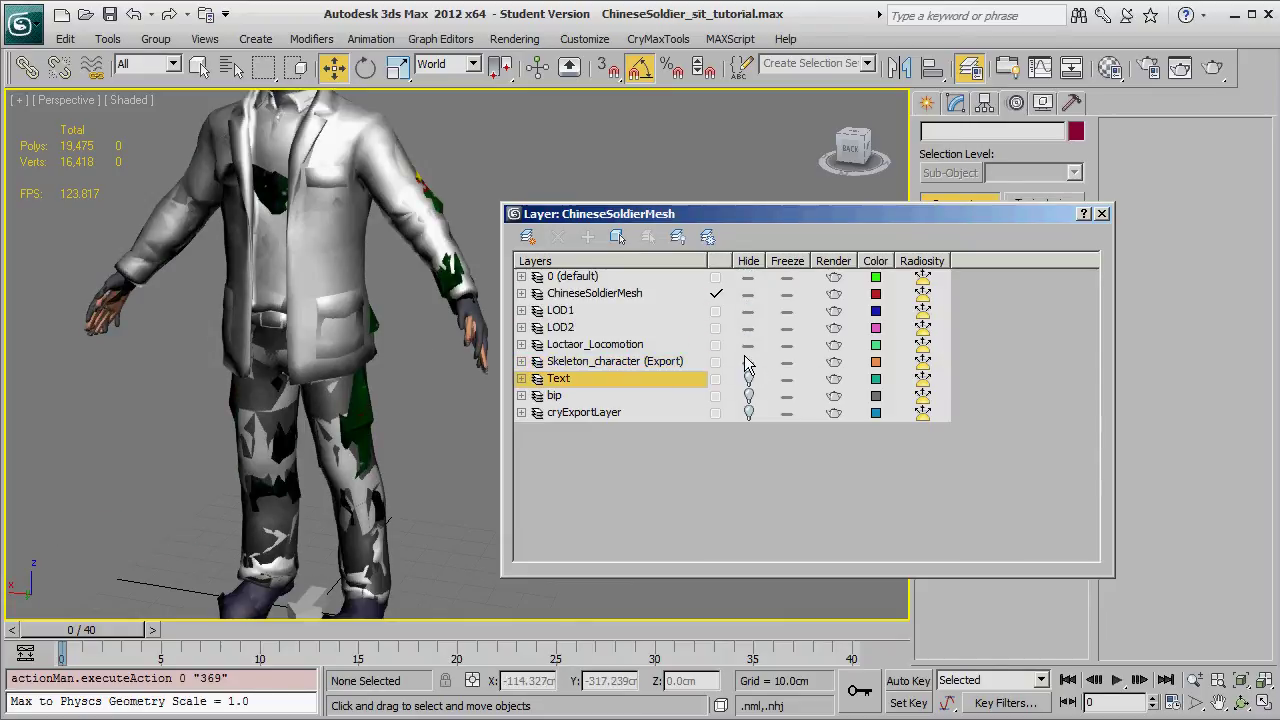
Hide Loctaor_Locomotion, LOD1, ChineseSoldierMesh, 0 (default) and LOD2, leaving only the skeleton
click(748, 344)
click(748, 310)
click(748, 293)
click(748, 277)
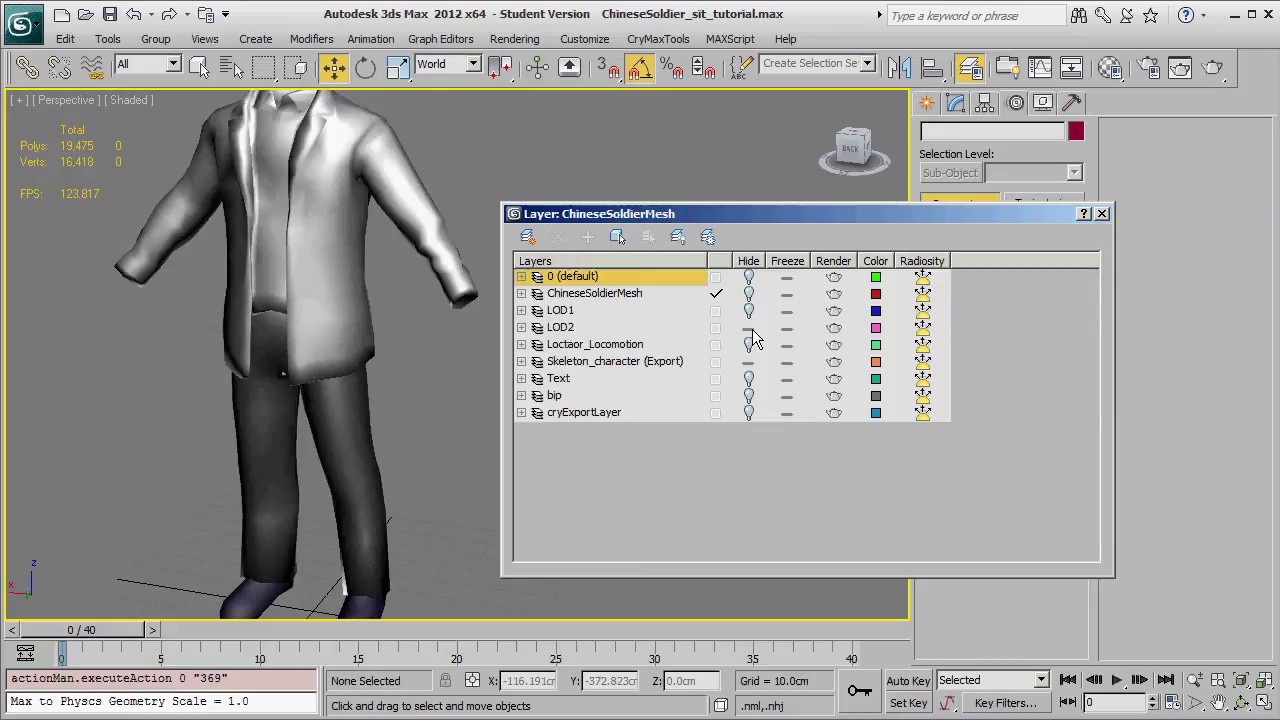
click(750, 329)
Pan to the grey skeleton_character triangle and select it
right_click(279, 343)
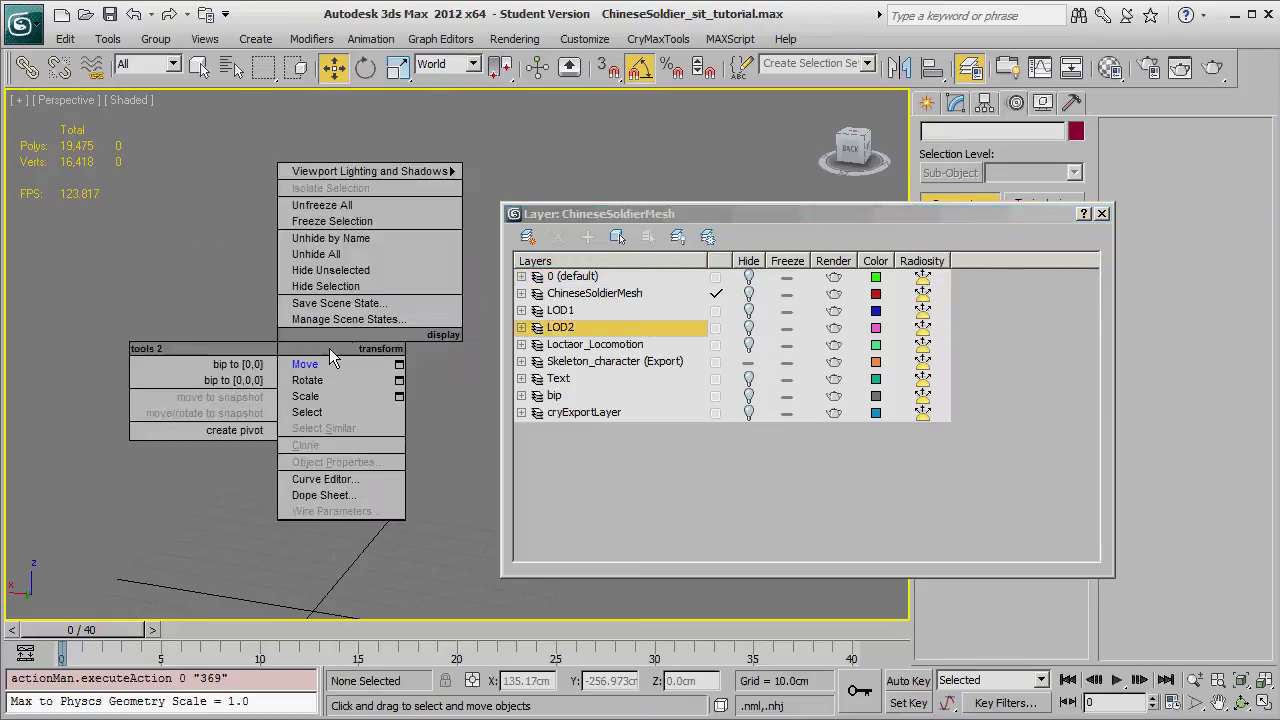
click(197, 289)
middle_drag(278, 239, 391, 420)
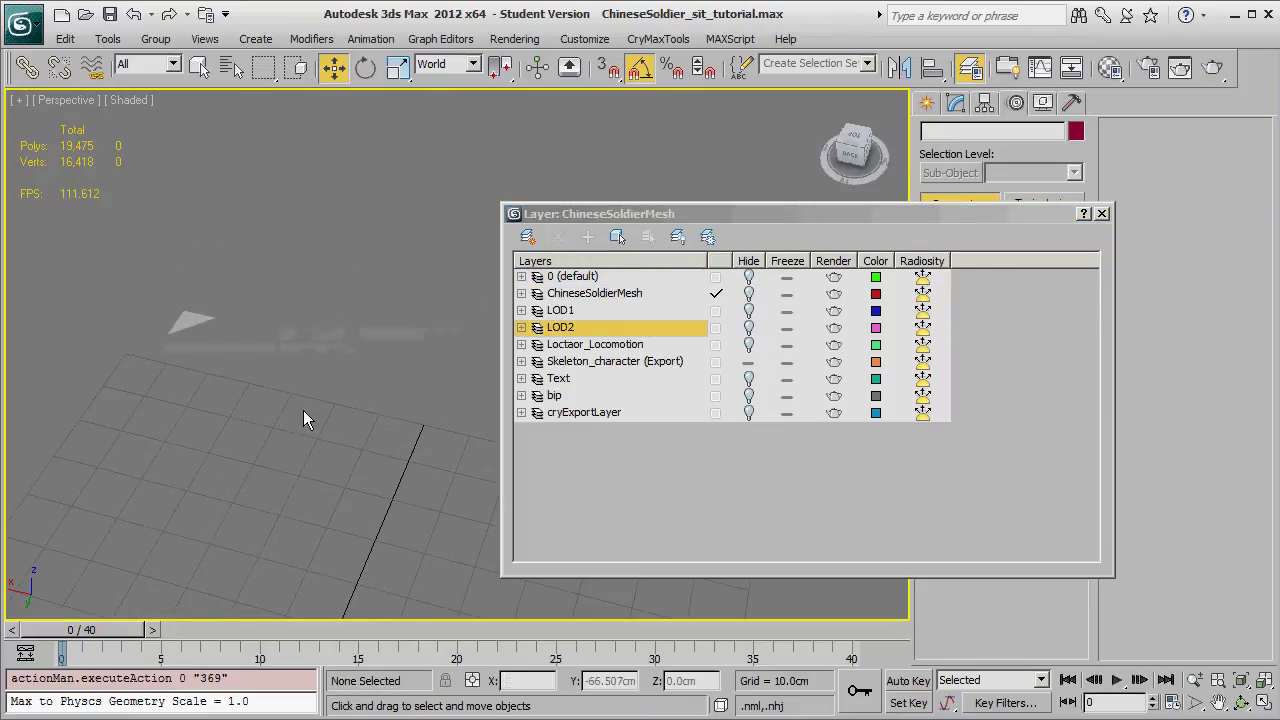
middle_drag(303, 418, 451, 426)
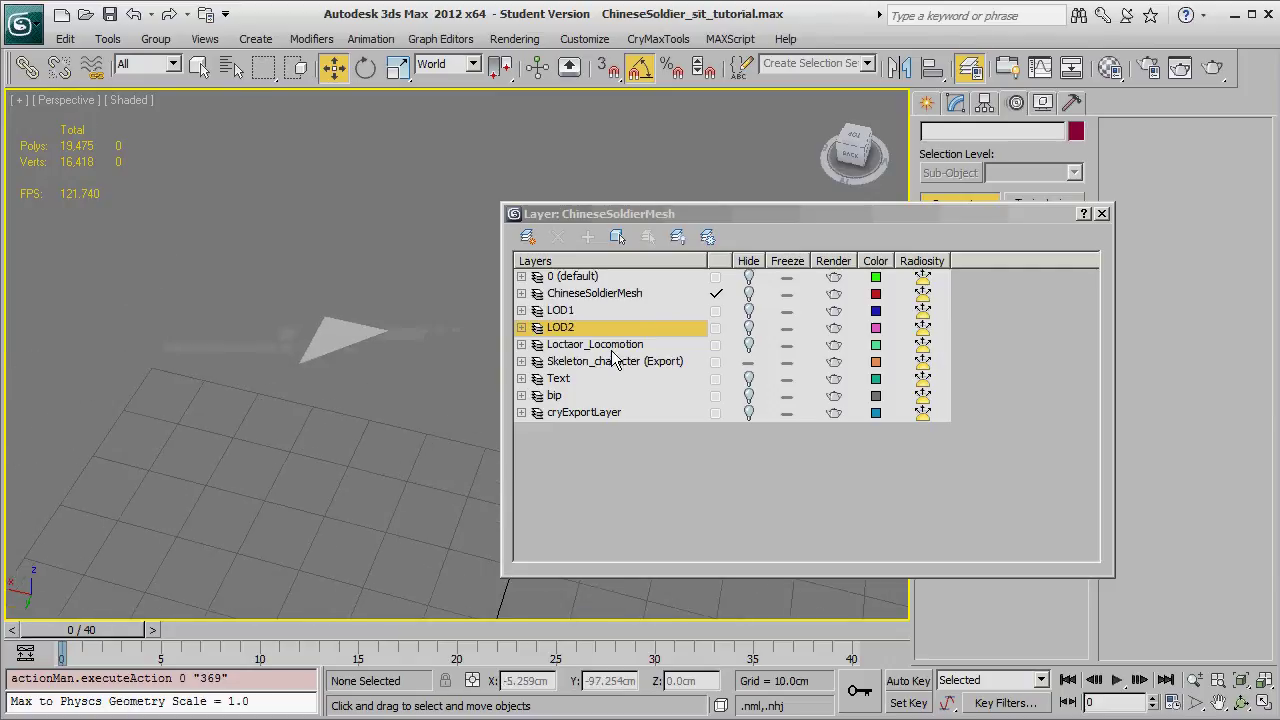
click(362, 310)
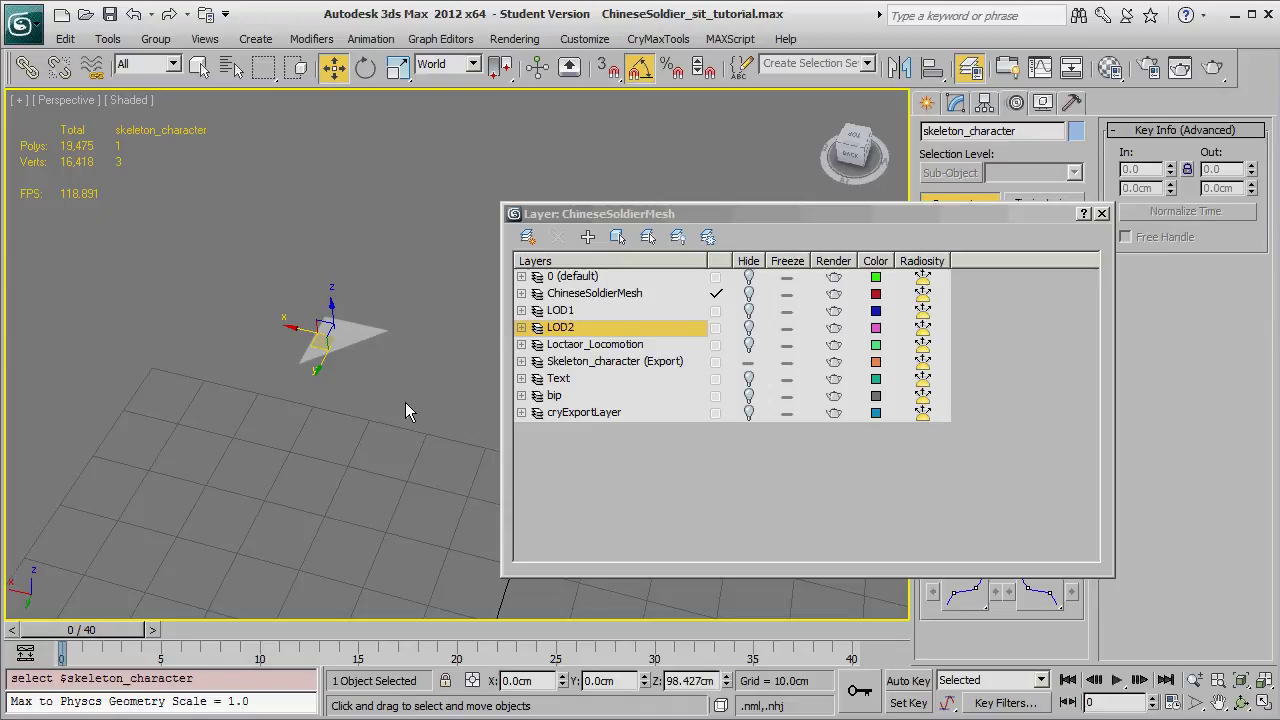
middle_drag(405, 402, 343, 384)
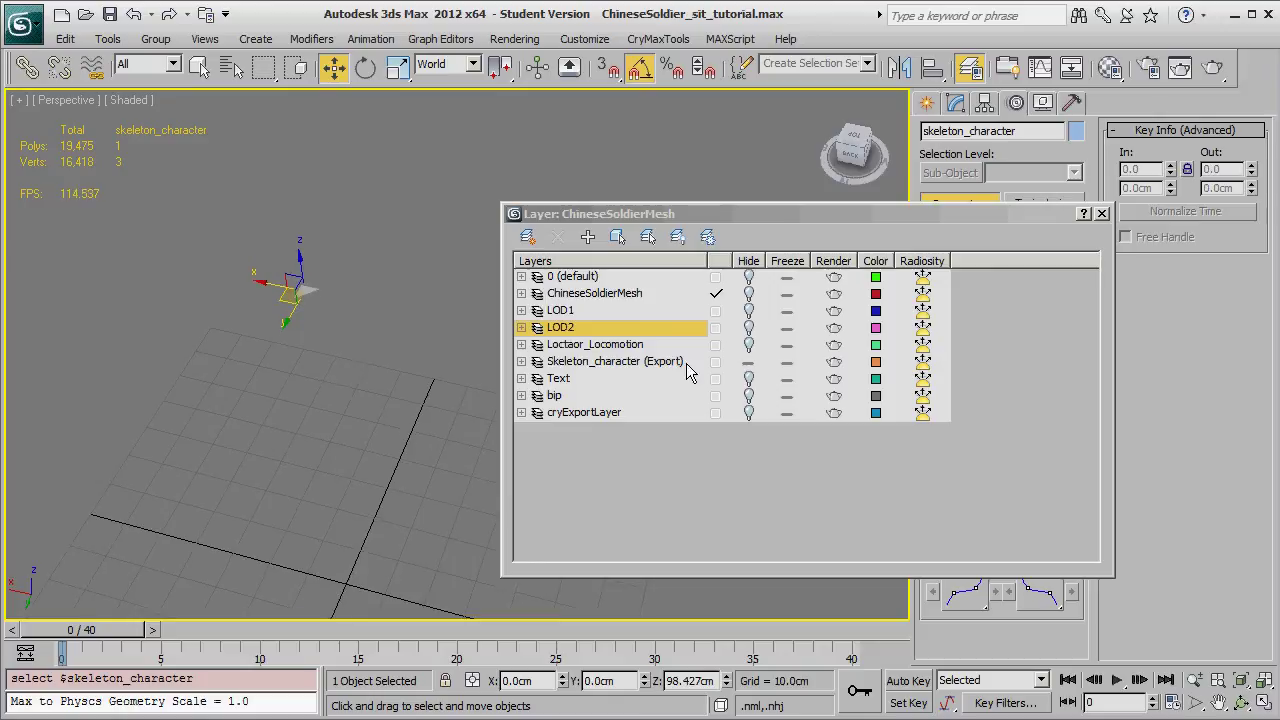
Toggle Loctaor_Locomotion, unhide ChineseSoldierMesh and bip, and view the soldier from the side
click(747, 345)
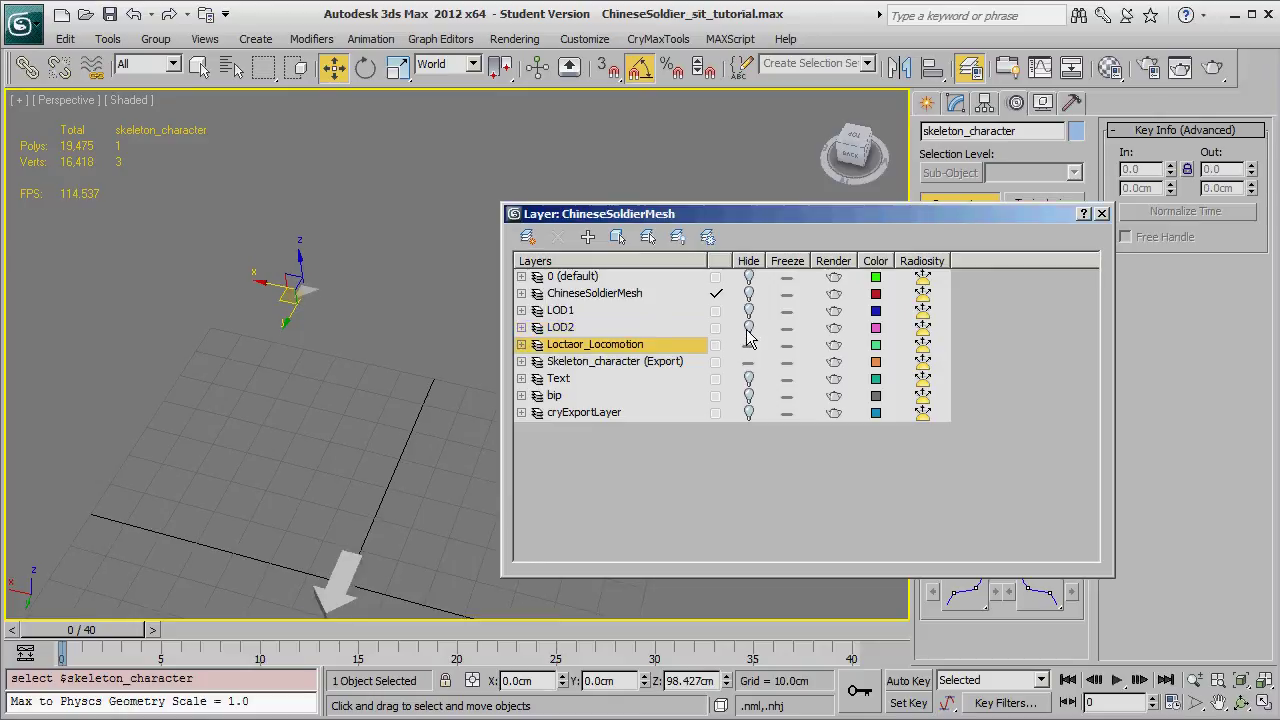
click(748, 345)
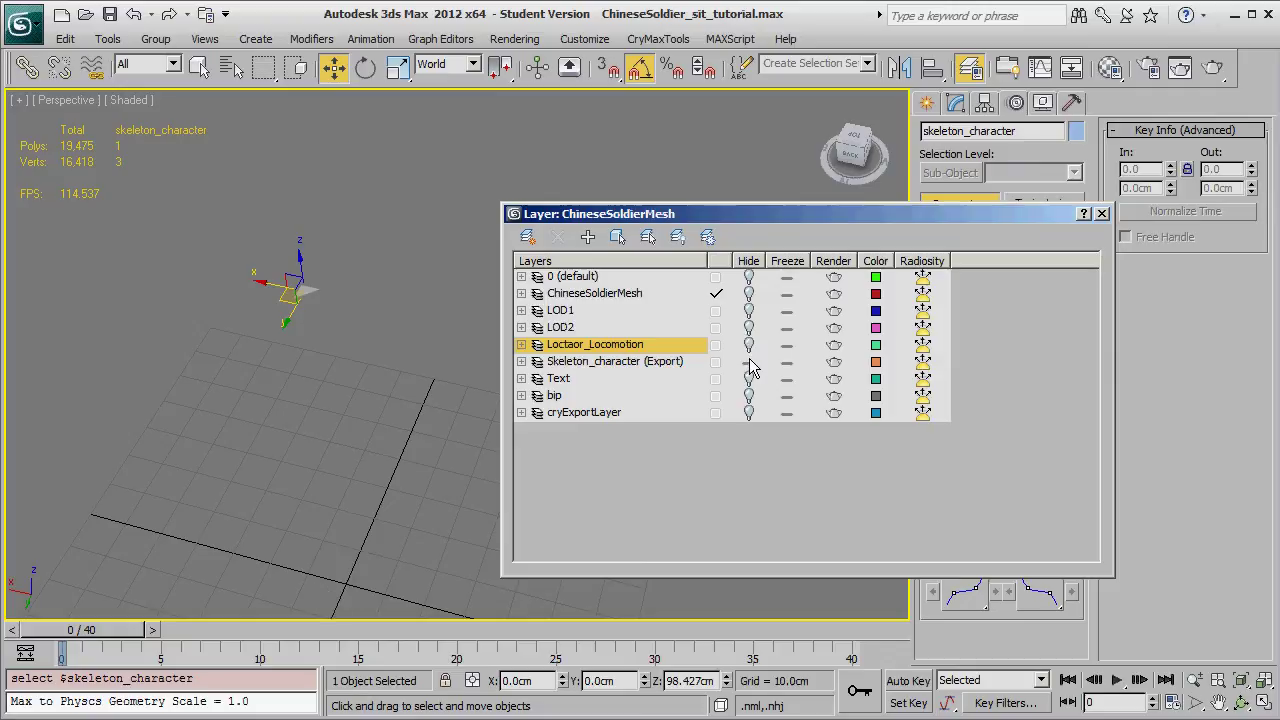
click(750, 294)
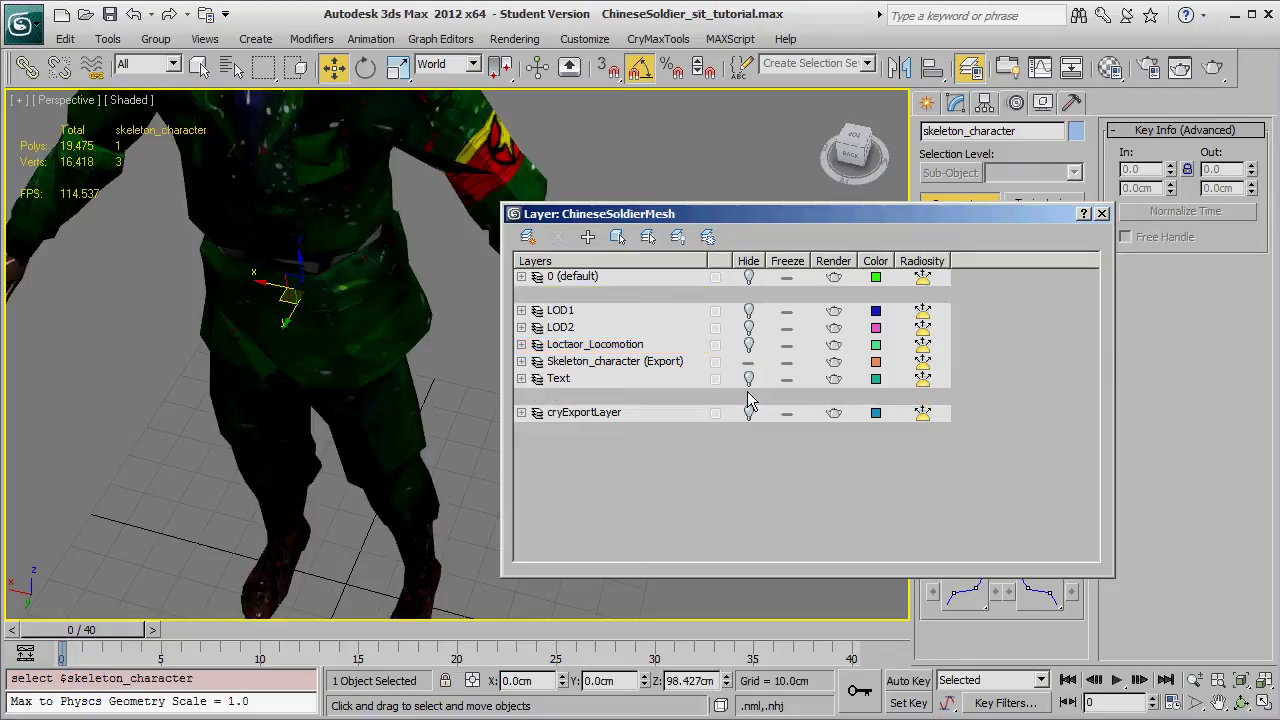
click(749, 396)
scroll(377, 374, down, 5)
middle_drag(332, 365, 115, 353)
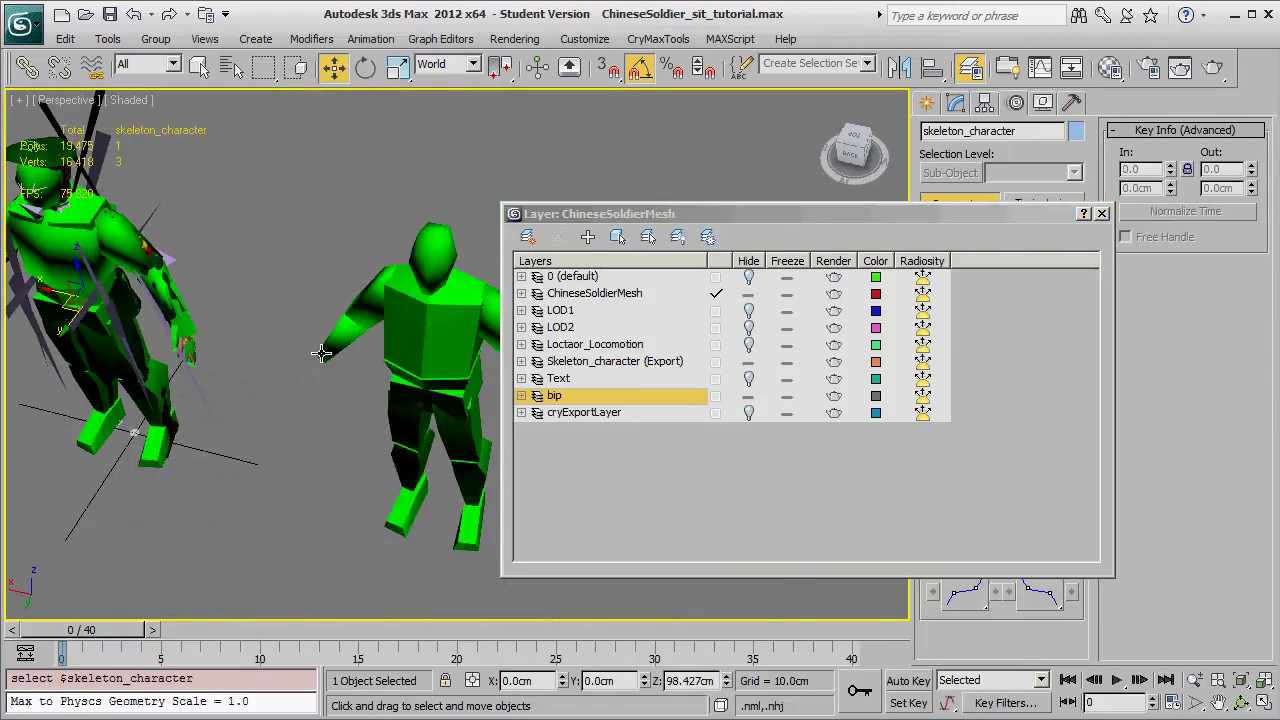
alt+middle_drag(366, 380, 430, 400)
scroll(376, 447, up, 3)
middle_drag(376, 447, 417, 467)
scroll(417, 467, down, 3)
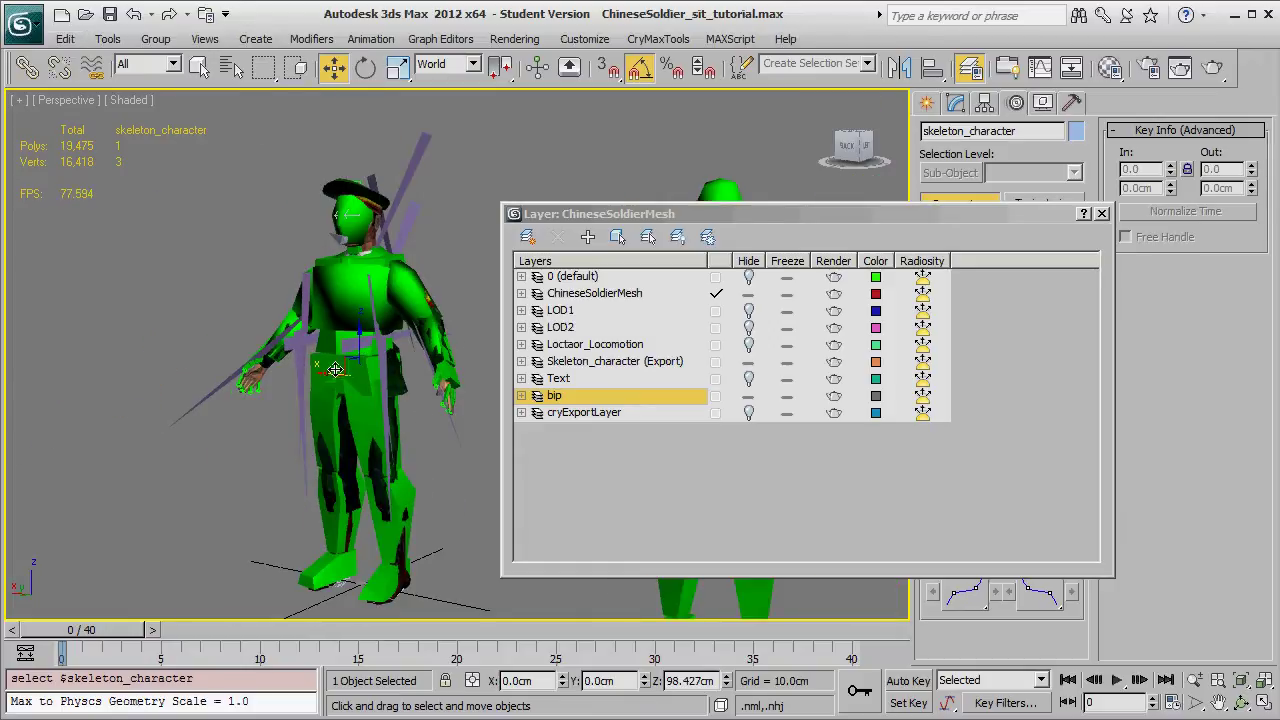
Briefly show the Text layer's annotations, hide them again, and close the Layer Manager
click(748, 378)
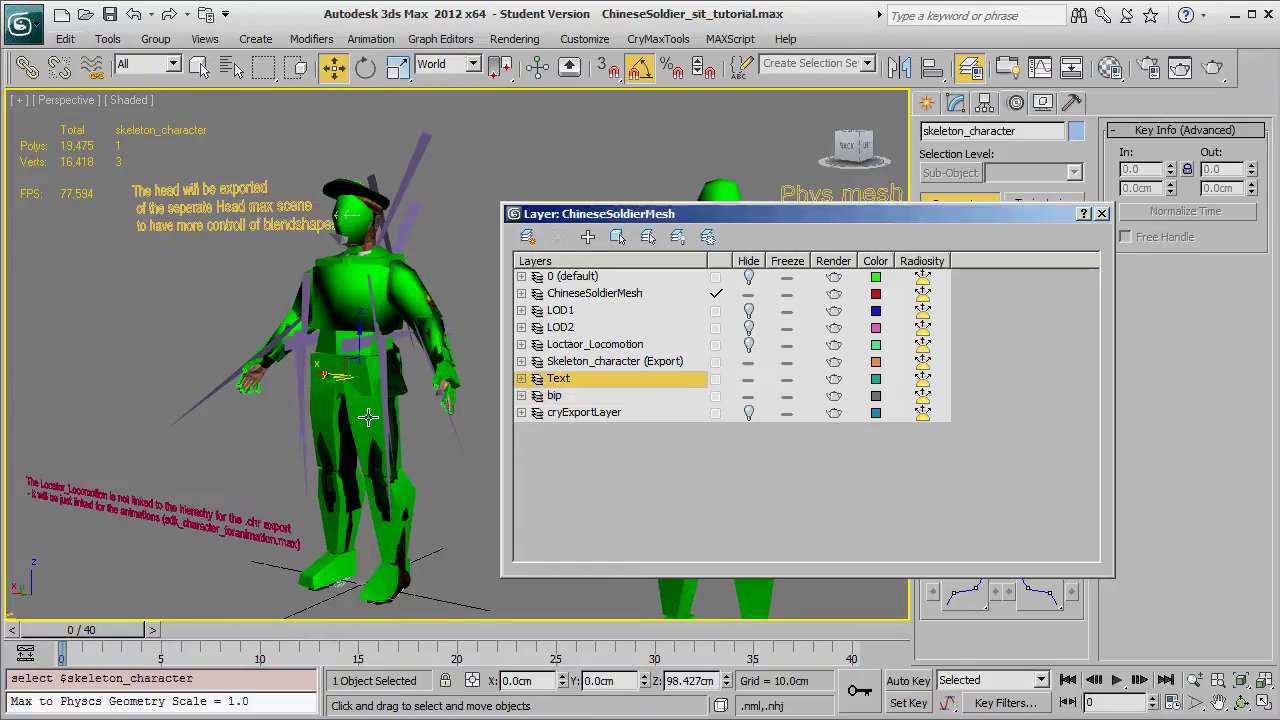
mouse_move(340, 418)
middle_down()
mouse_move(292, 385)
mouse_move(512, 497)
mouse_move(443, 529)
mouse_move(397, 474)
mouse_move(408, 484)
middle_up()
scroll(292, 385, down, 2)
click(748, 378)
scroll(358, 362, up, 6)
middle_drag(358, 362, 435, 401)
click(1101, 213)
middle_drag(595, 475, 606, 503)
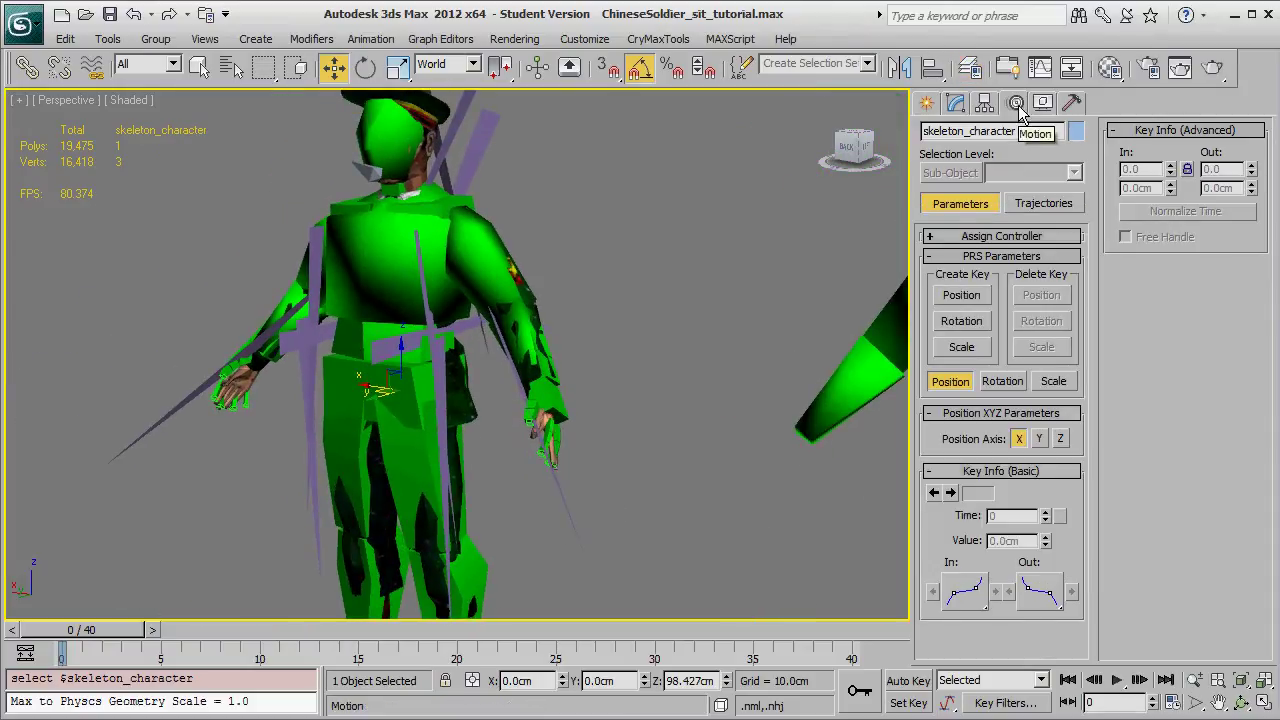
In the CryENGINE3 Exporter, select skeleton_character and ChineseSoldier in the export node list
click(1072, 104)
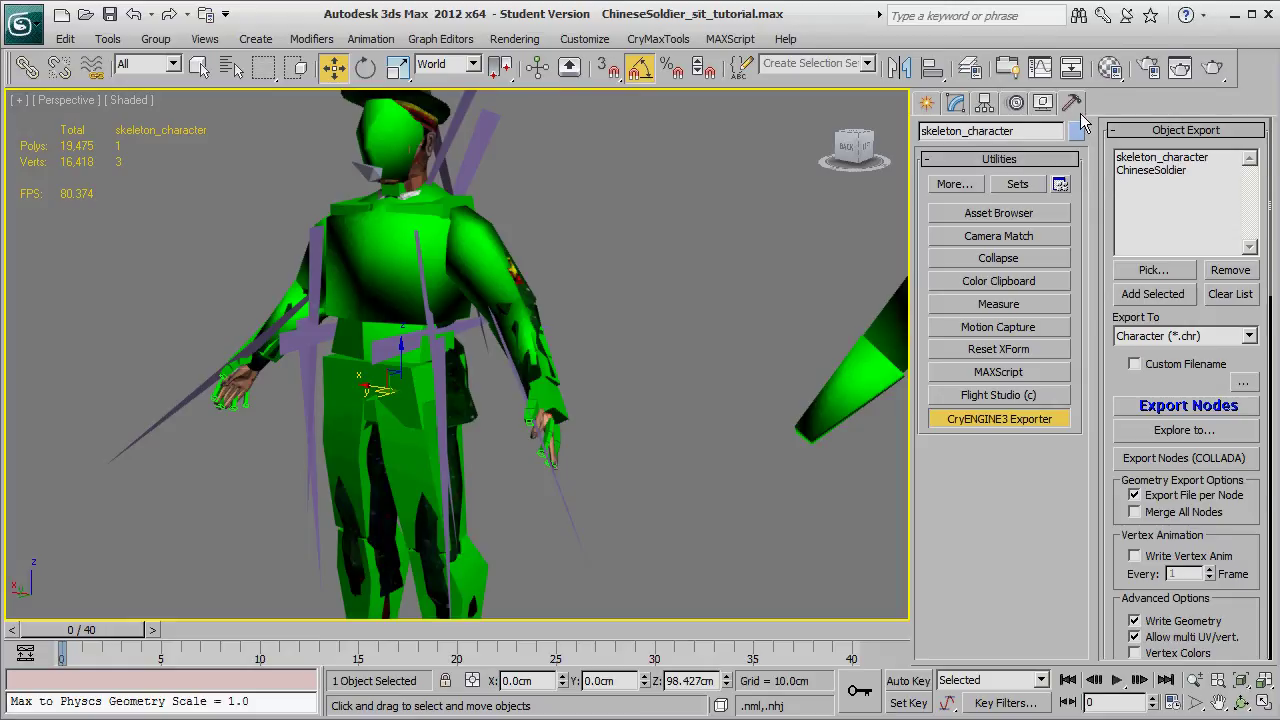
click(1163, 157)
ctrl+click(1160, 171)
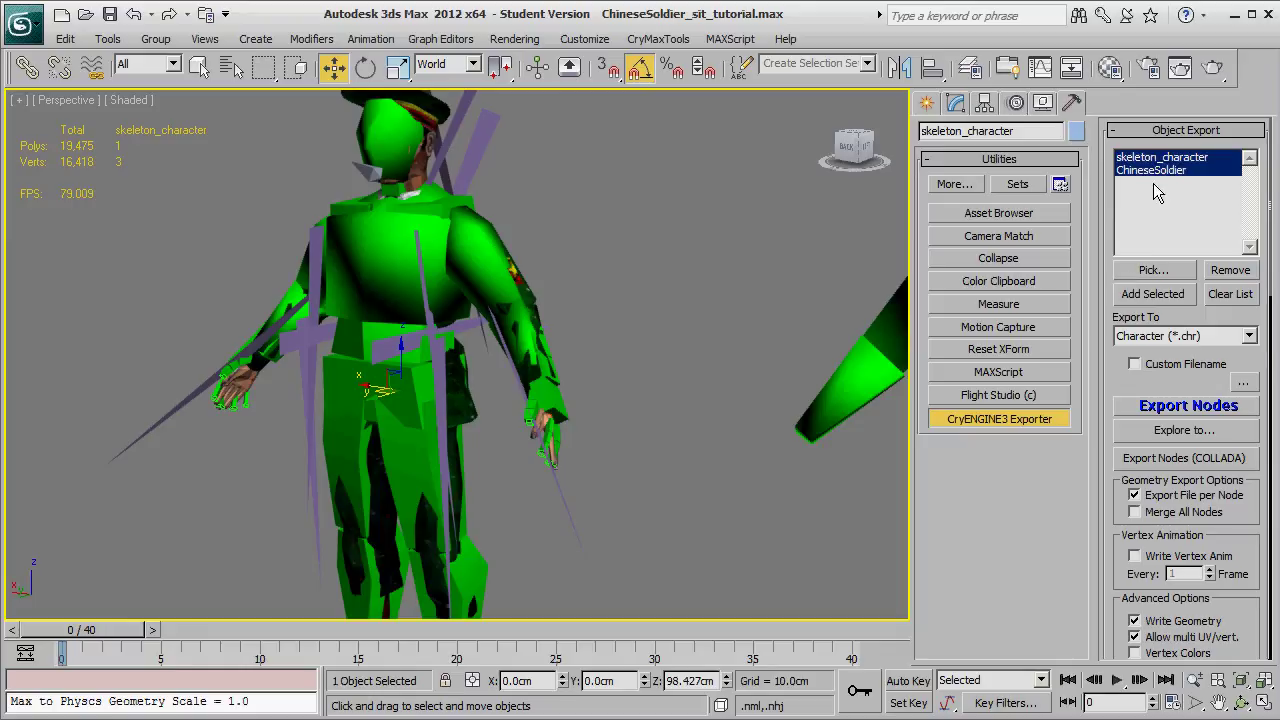
click(520, 290)
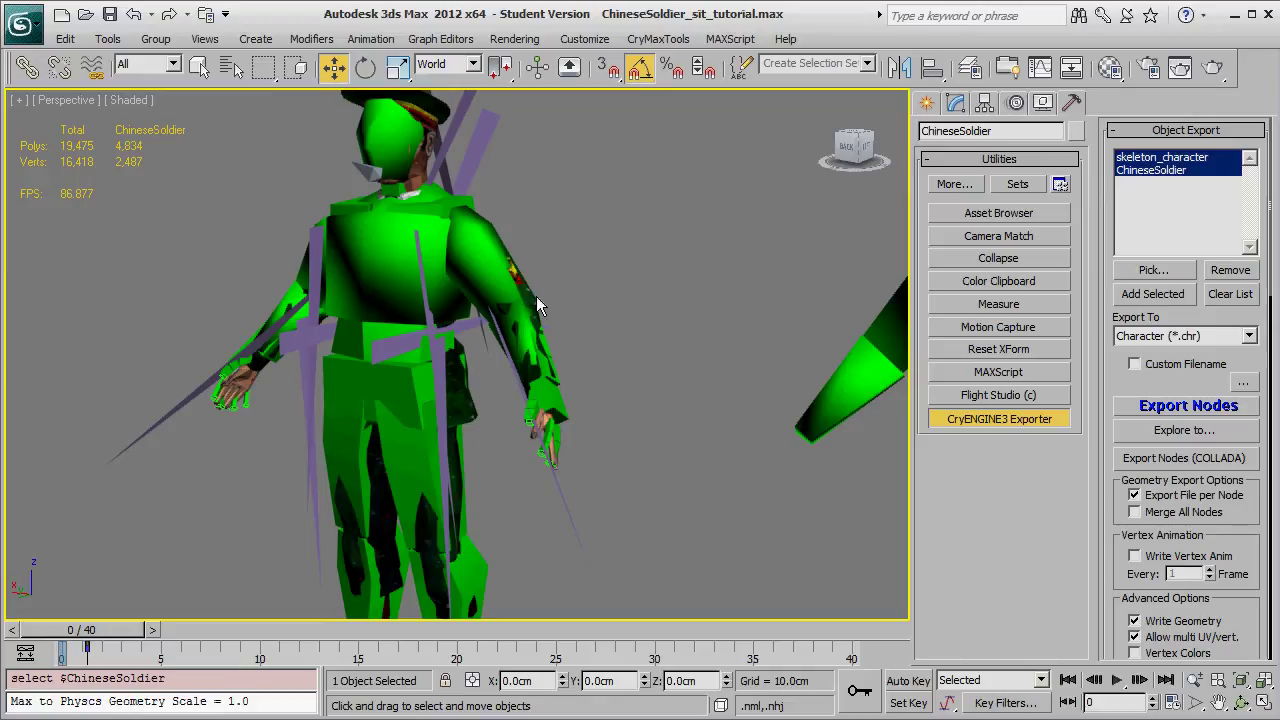
alt+middle_drag(597, 287, 729, 282)
Re-pick the export nodes, ending with ChineseSoldier chosen, and pan up the soldier's body
click(1168, 186)
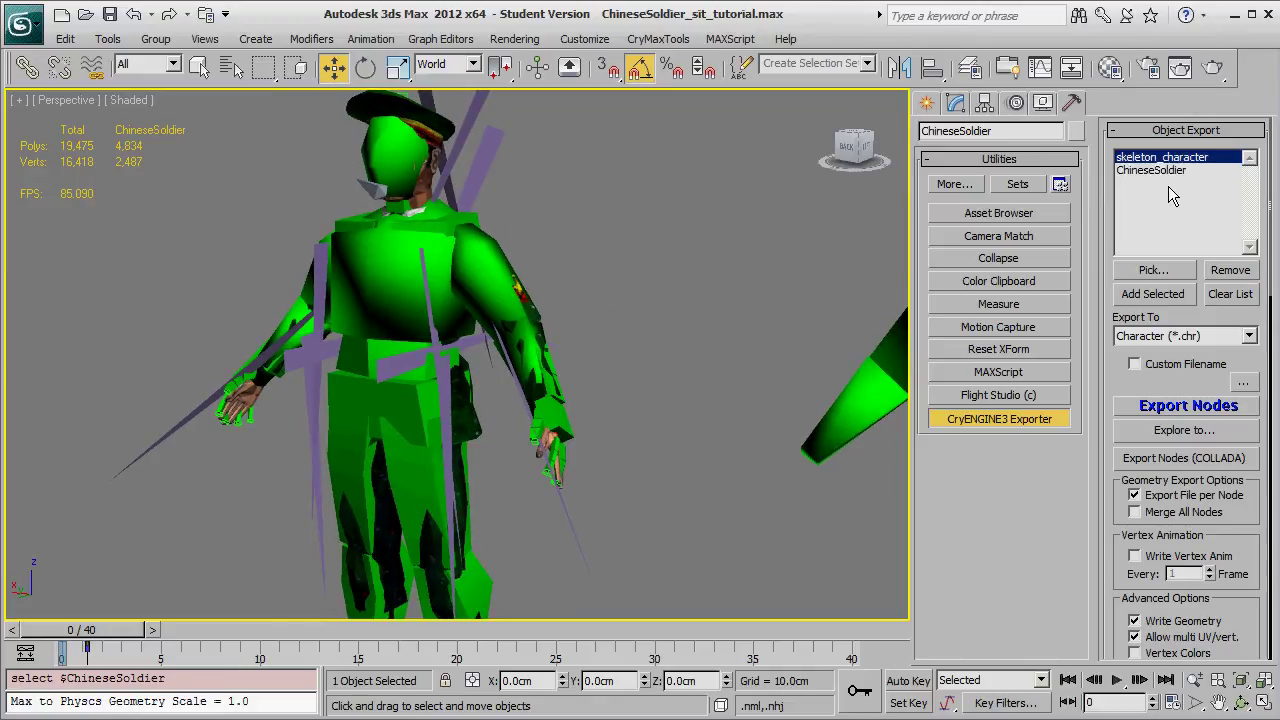
shift+click(1190, 172)
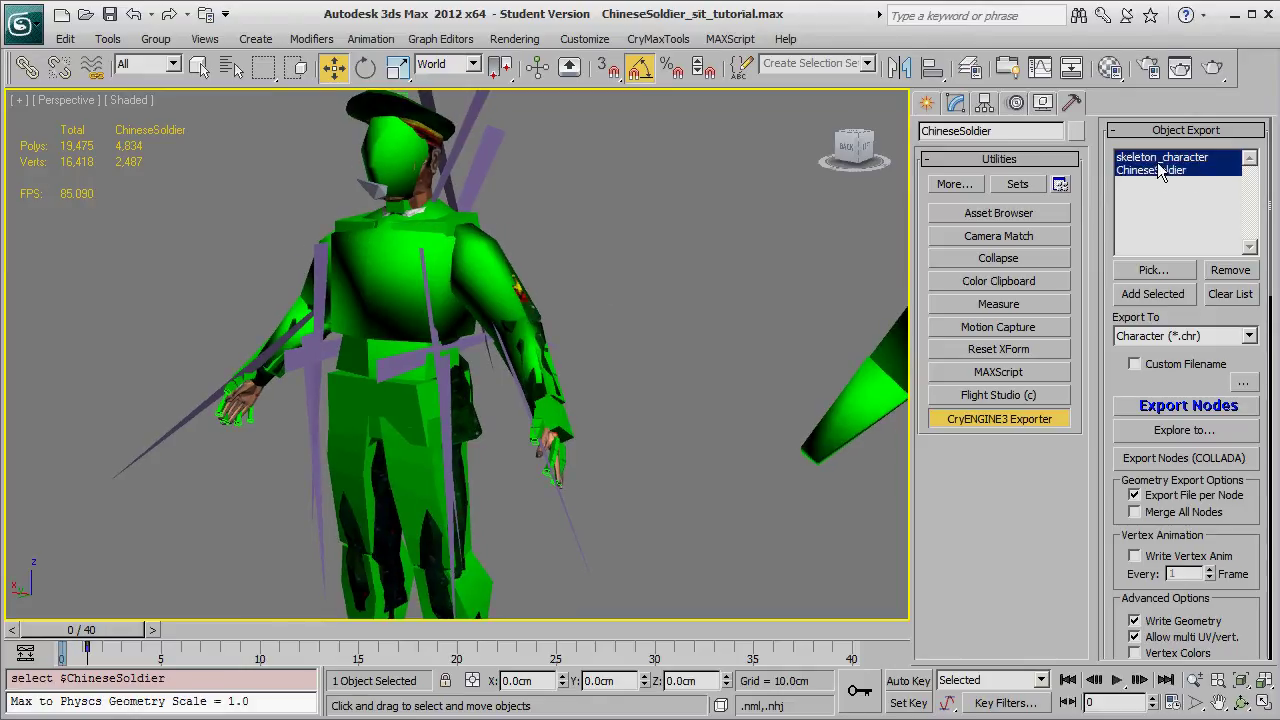
click(1162, 170)
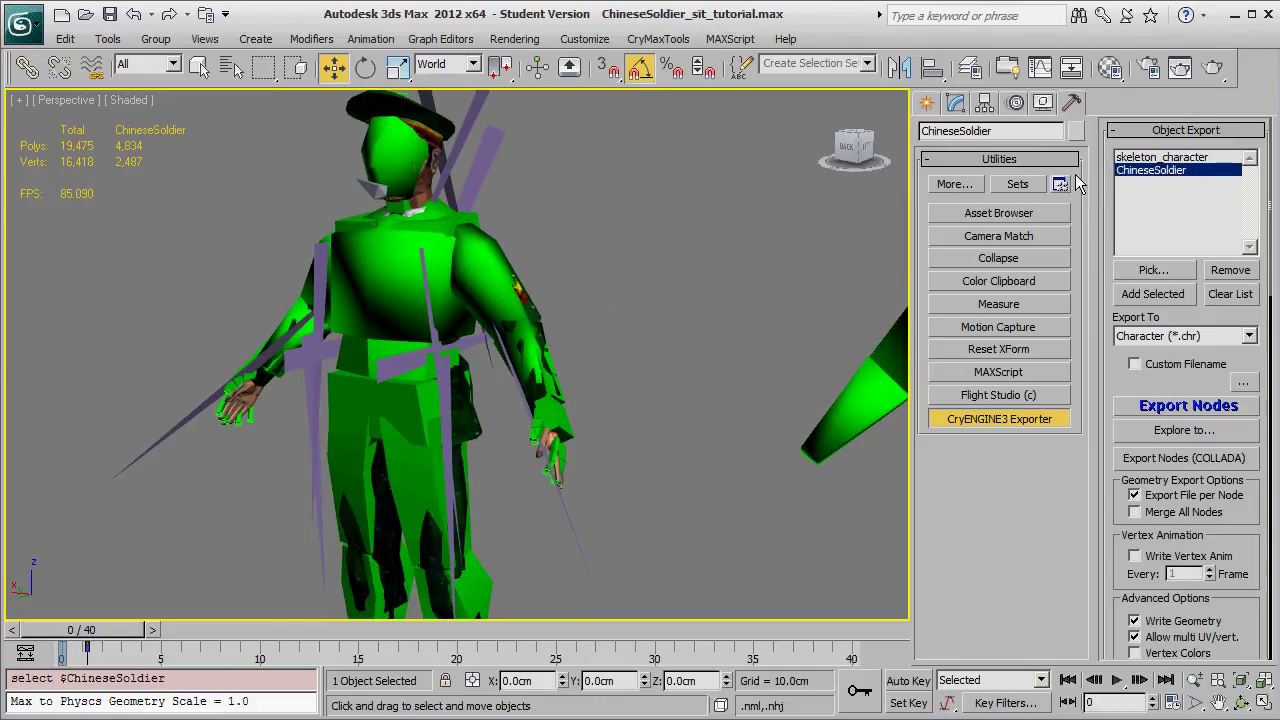
shift+click(1178, 170)
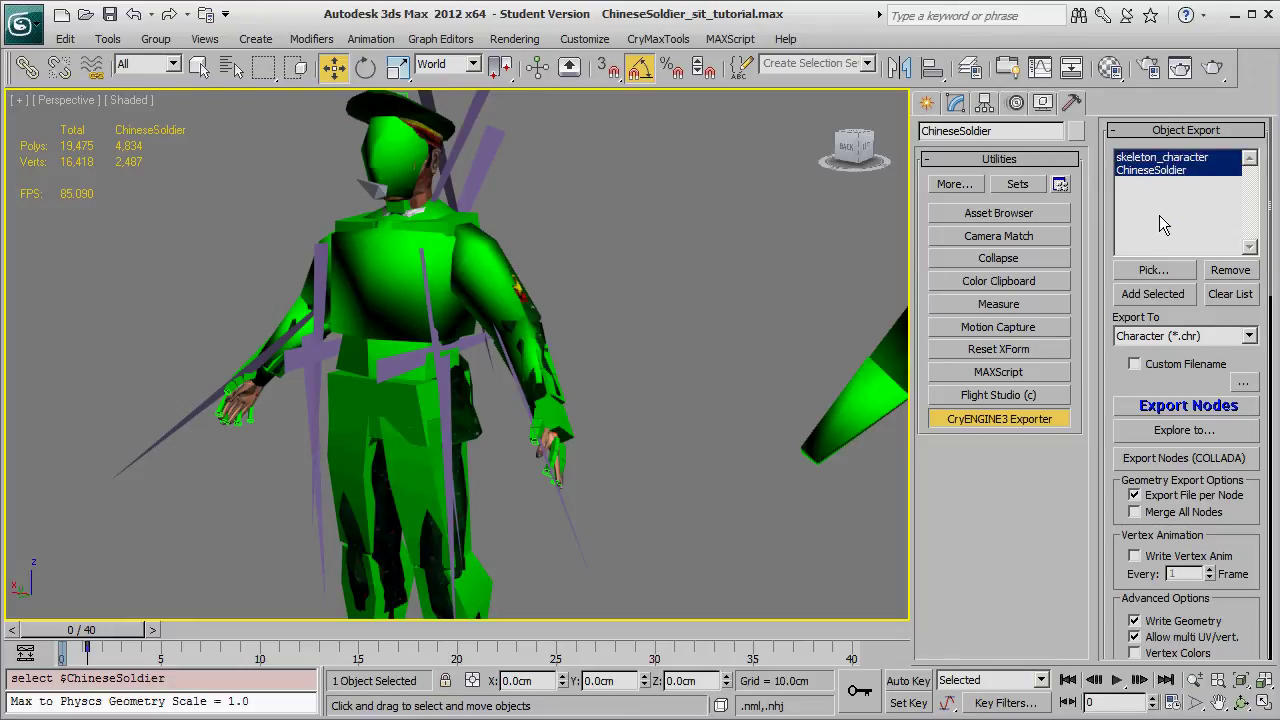
click(1167, 212)
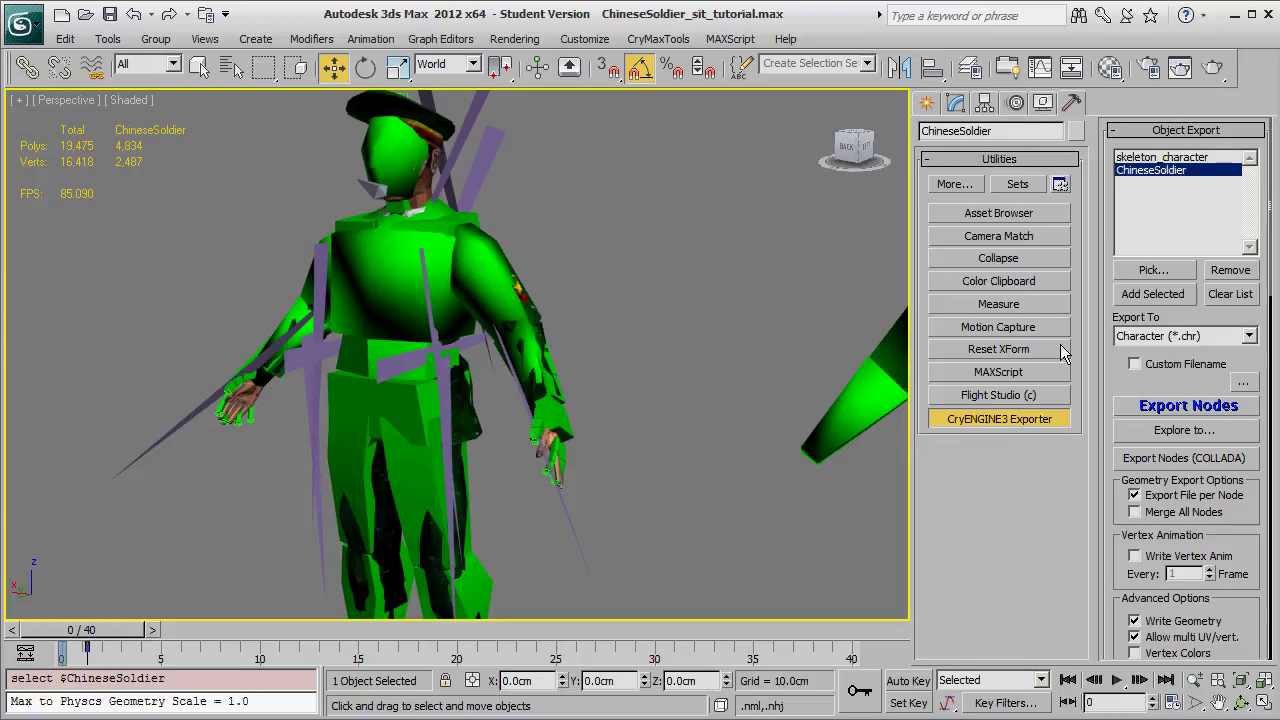
middle_drag(842, 331, 712, 285)
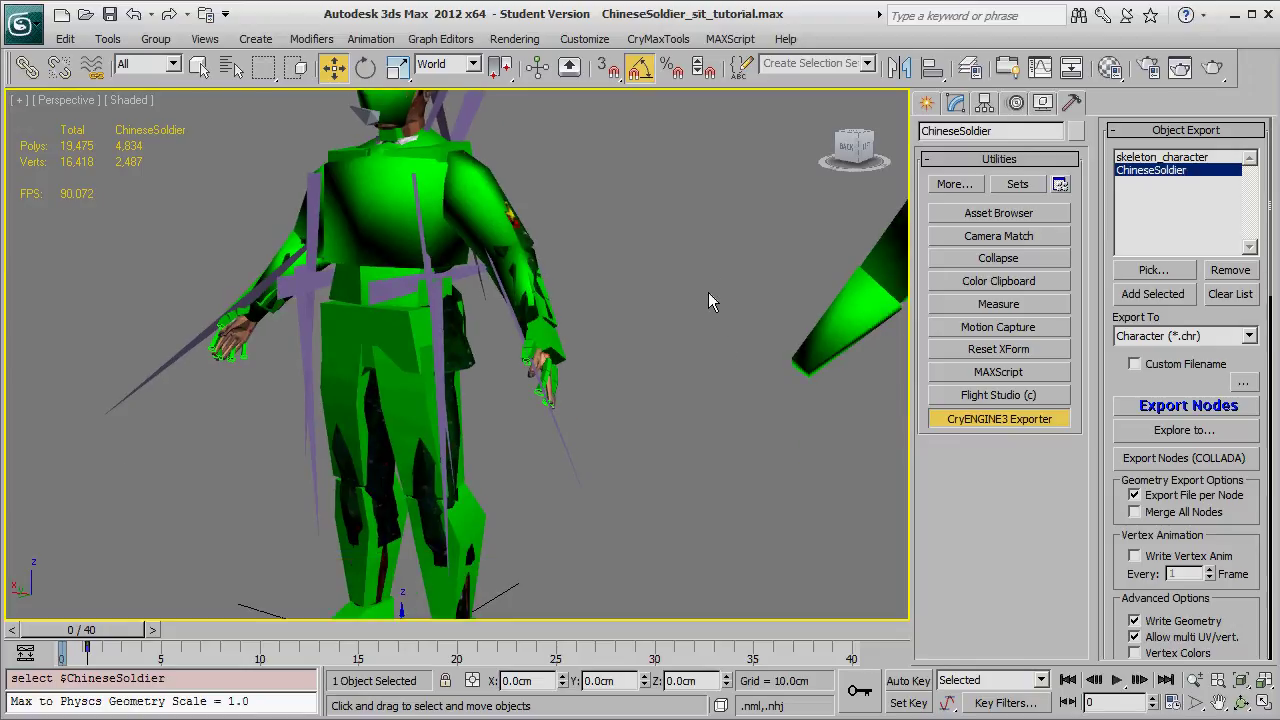
Zoom in on the soldier's hips in wireframe (F3) and select the Bip01 biped root
scroll(1106, 368, down, 10)
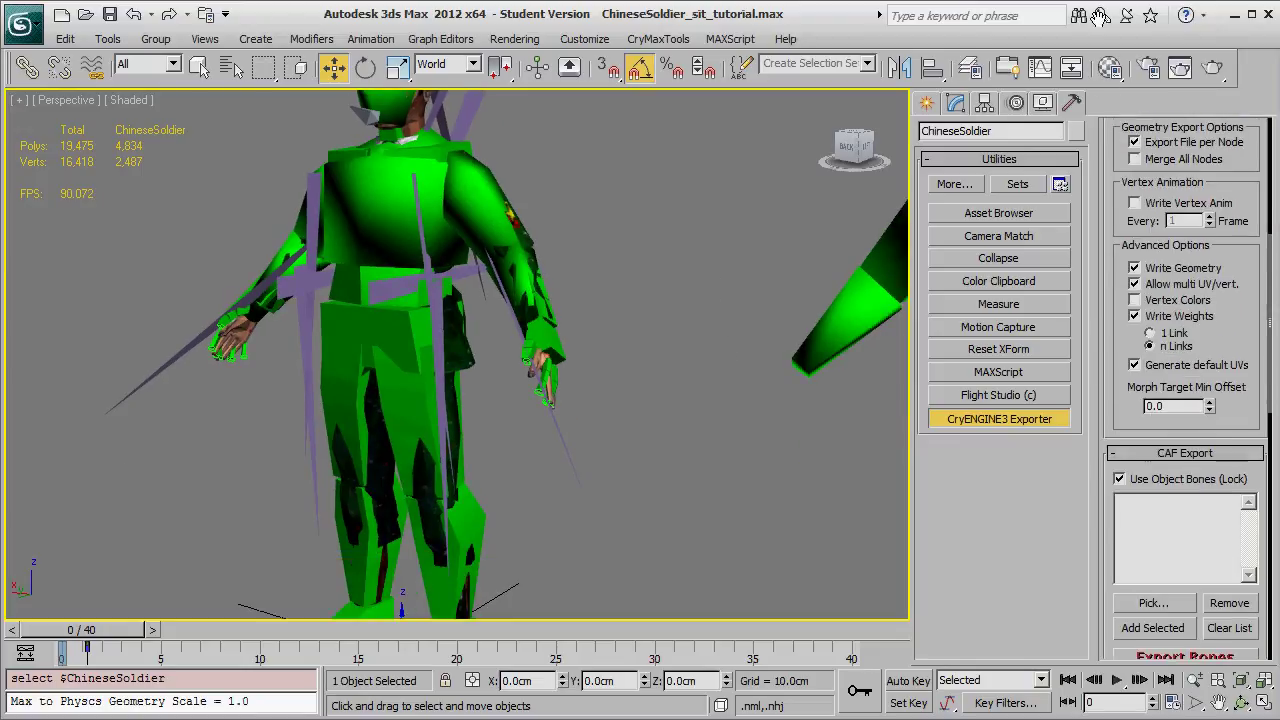
scroll(1187, 388, down, 5)
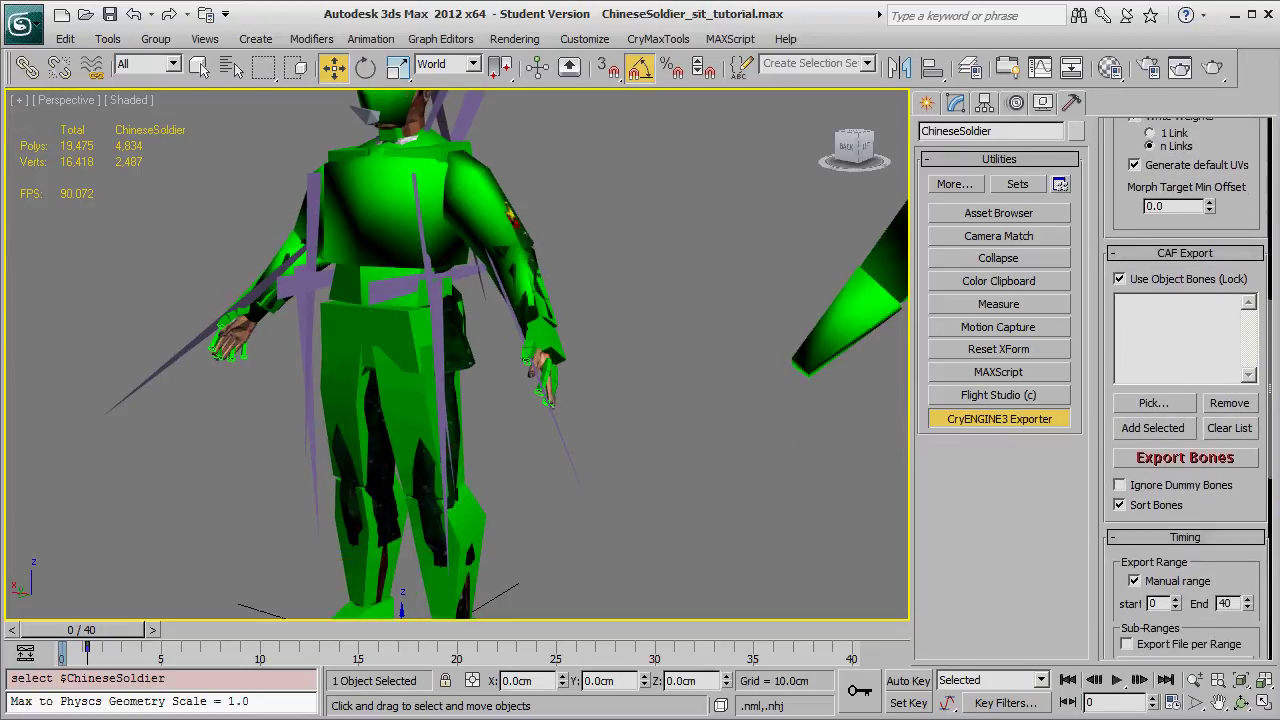
scroll(1065, 477, up, 15)
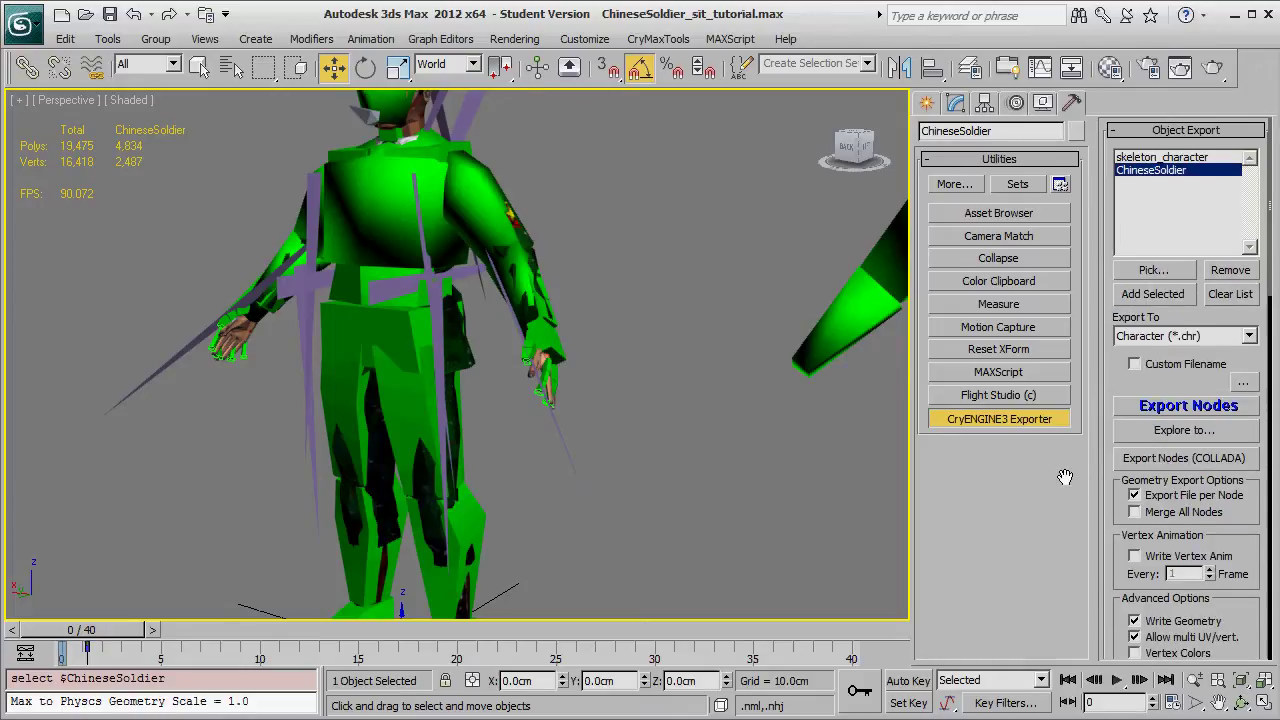
scroll(1109, 384, down, 12)
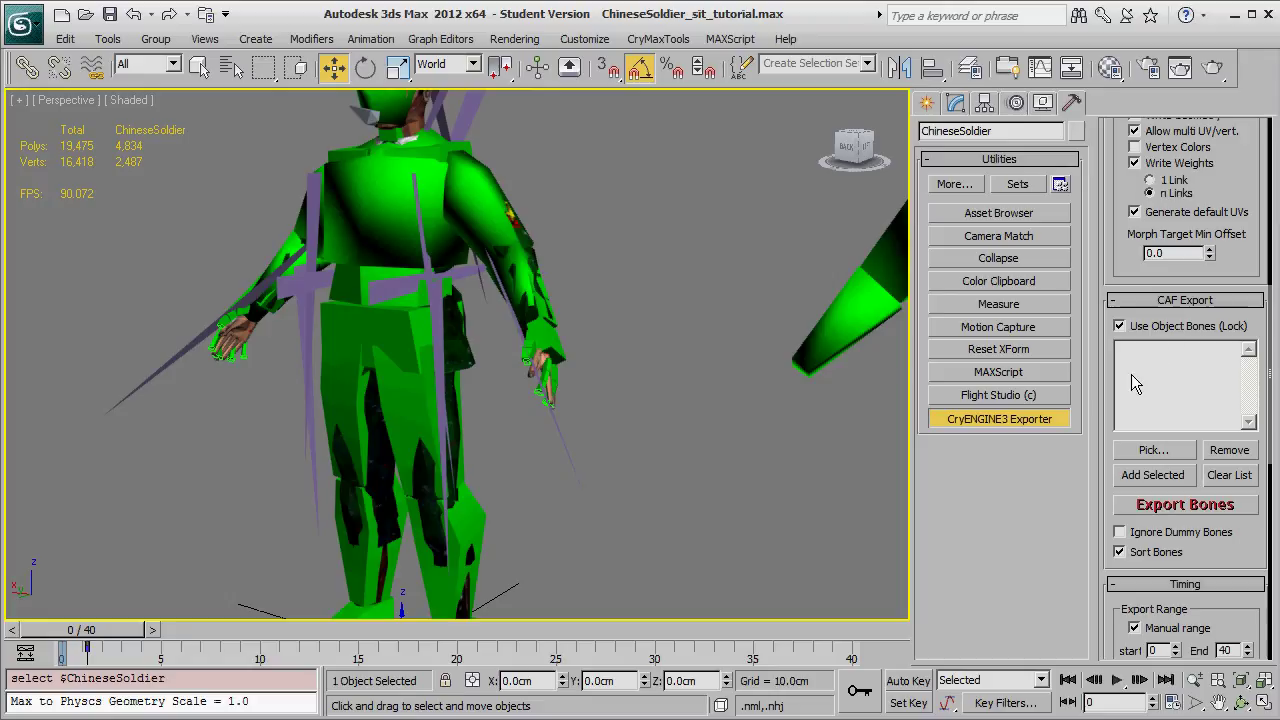
middle_drag(591, 445, 568, 408)
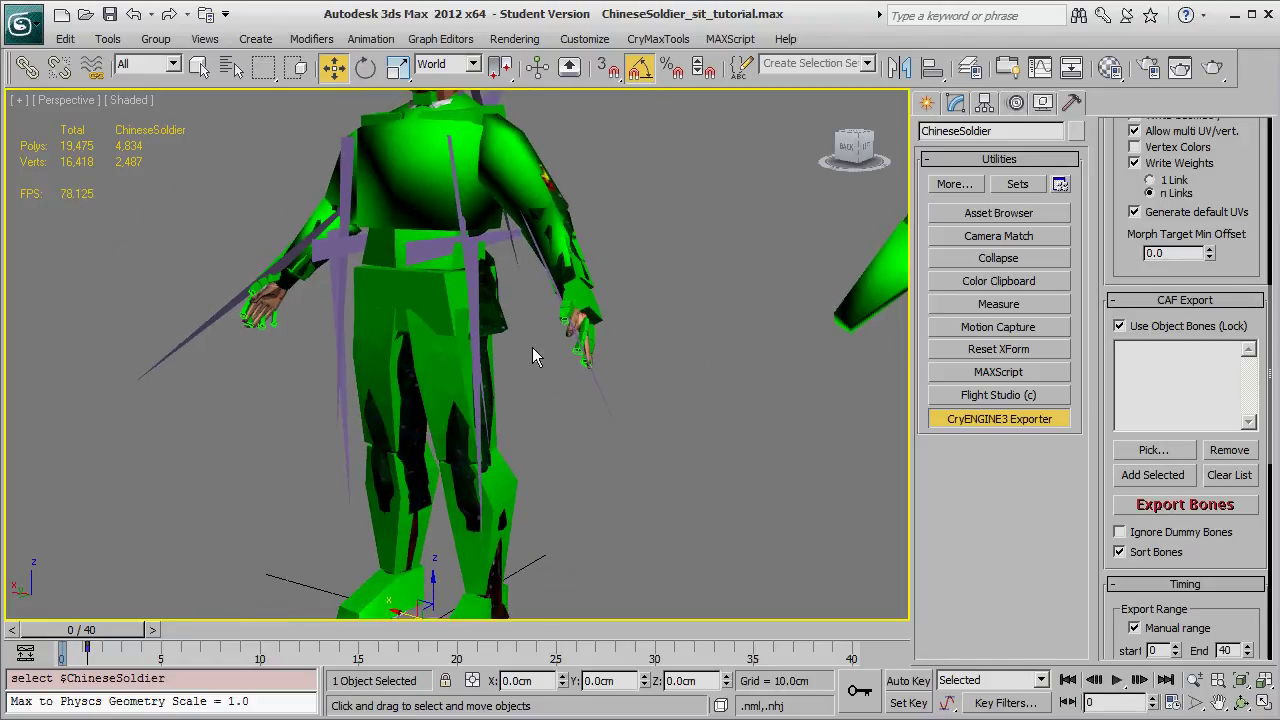
scroll(532, 357, up, 5)
middle_drag(534, 357, 546, 440)
key(F3)
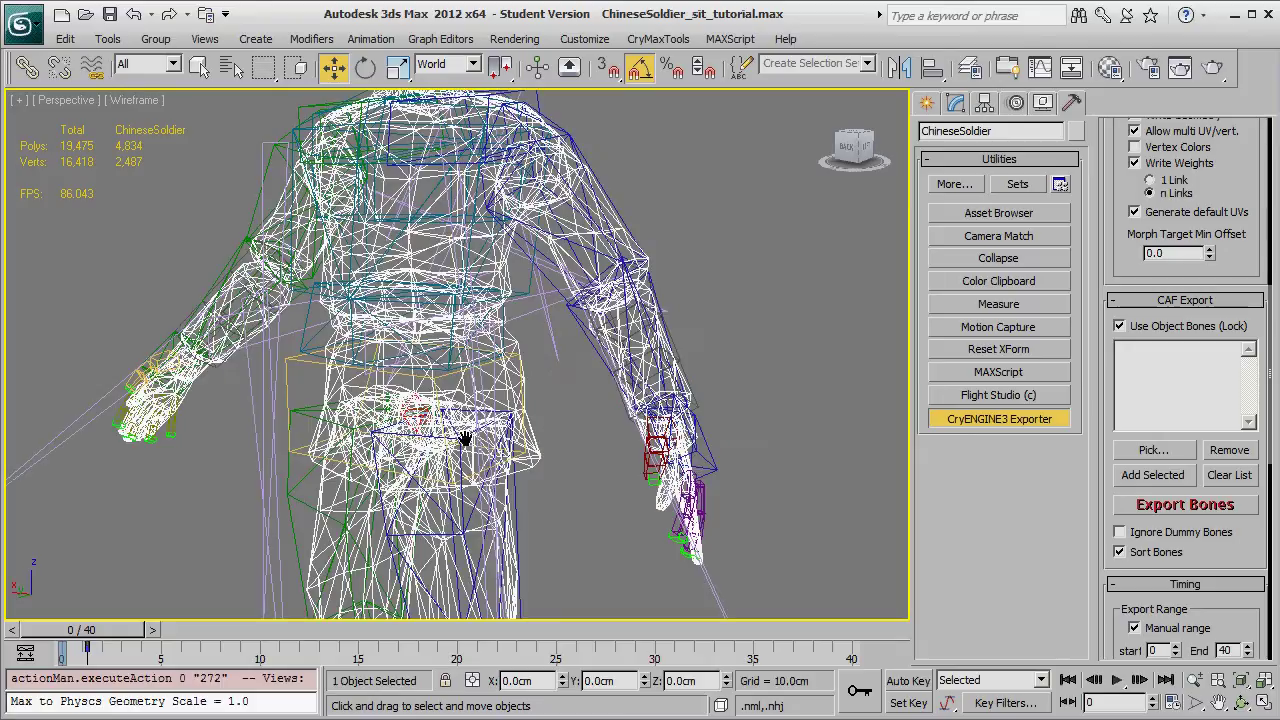
scroll(465, 438, up, 8)
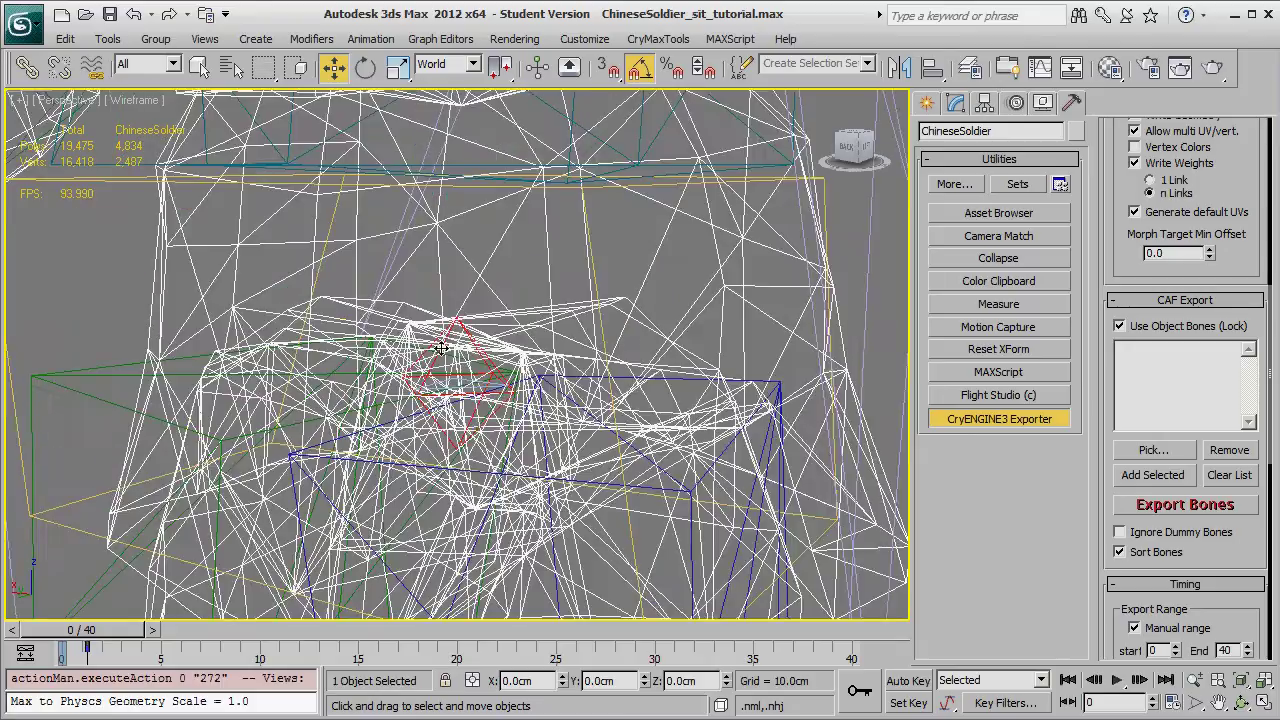
click(438, 349)
click(438, 351)
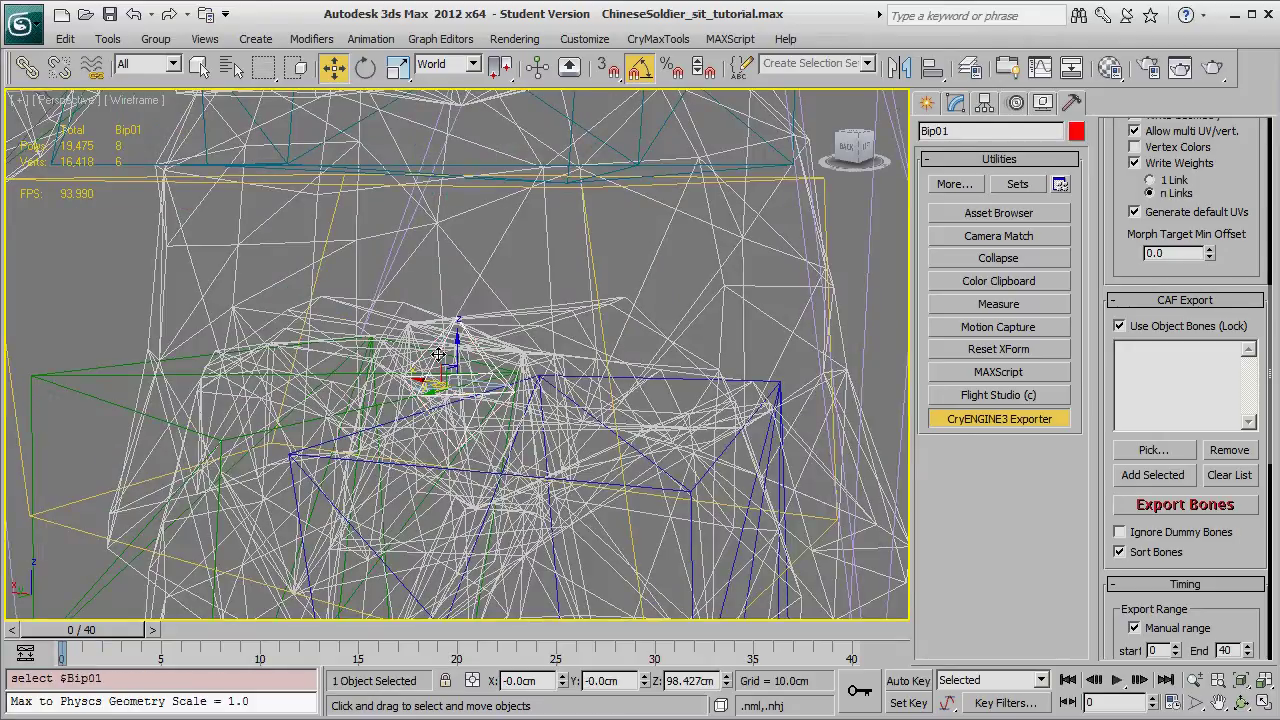
Add Bip01 to the CAF Export bones list, then return to shaded view and zoom out
click(1167, 451)
click(1155, 450)
click(1158, 474)
middle_drag(802, 380, 659, 375)
scroll(1148, 330, up, 5)
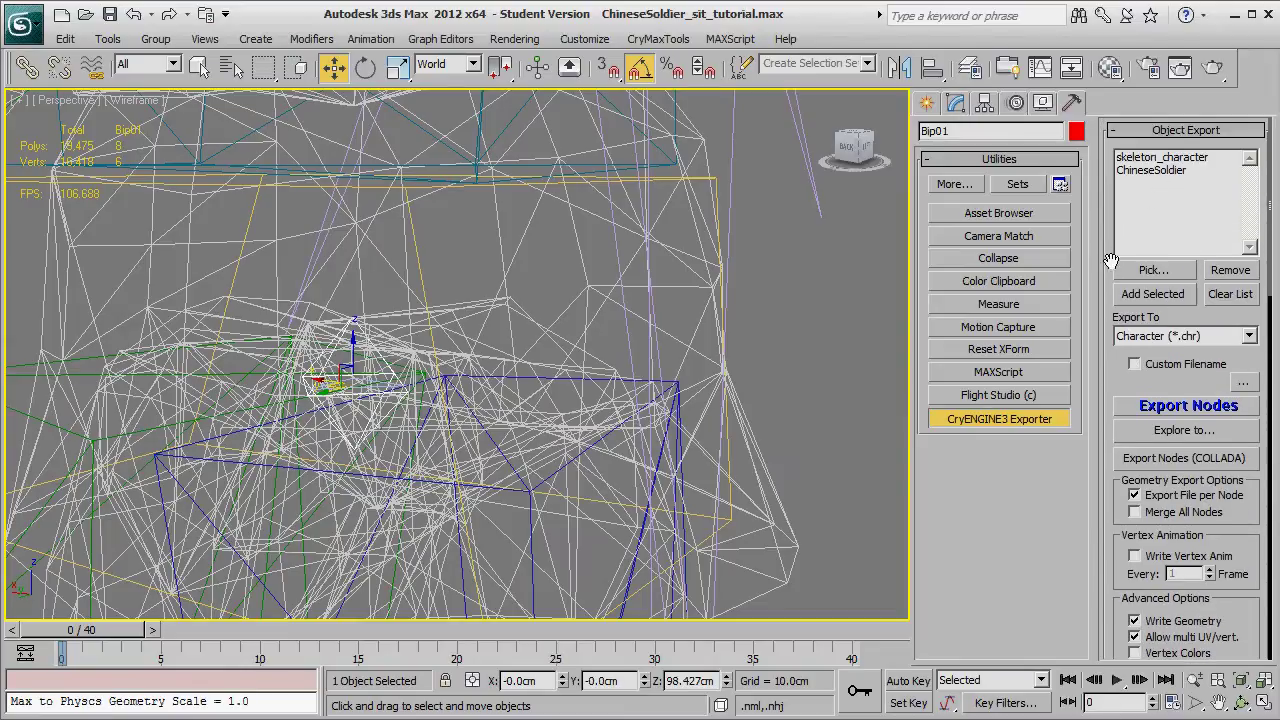
drag(1101, 315, 1105, 5)
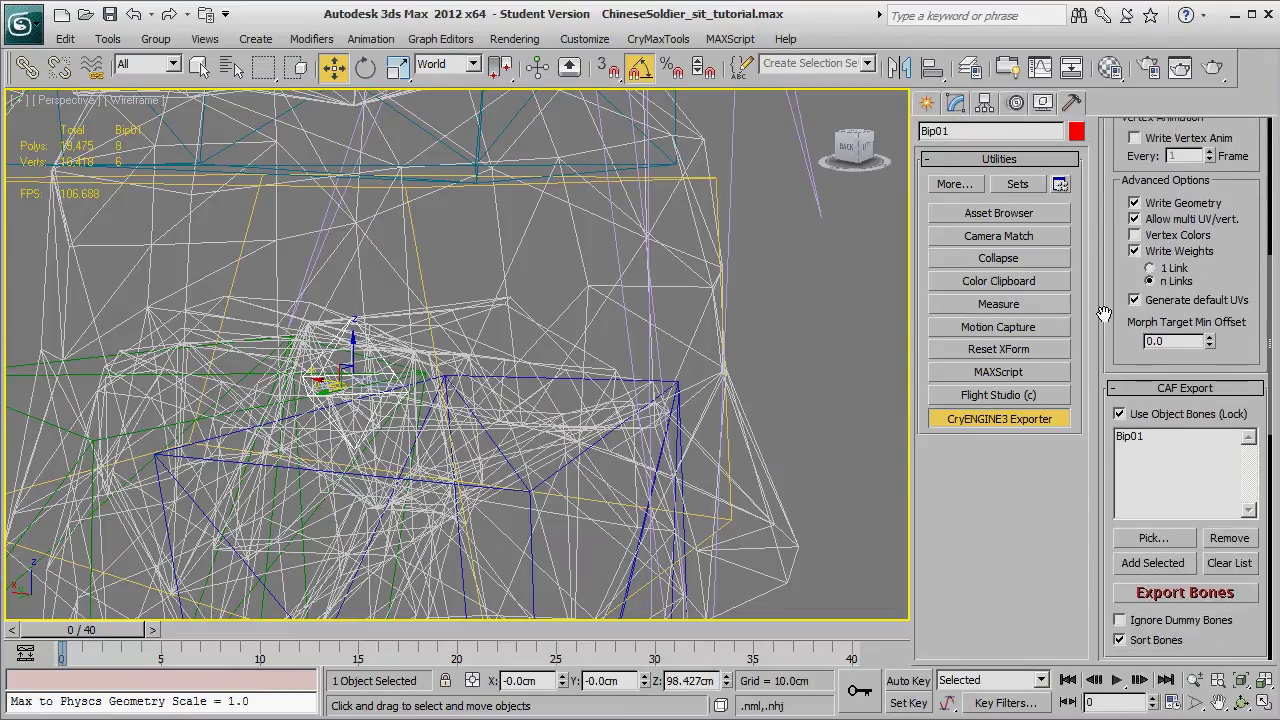
scroll(1120, 335, down, 3)
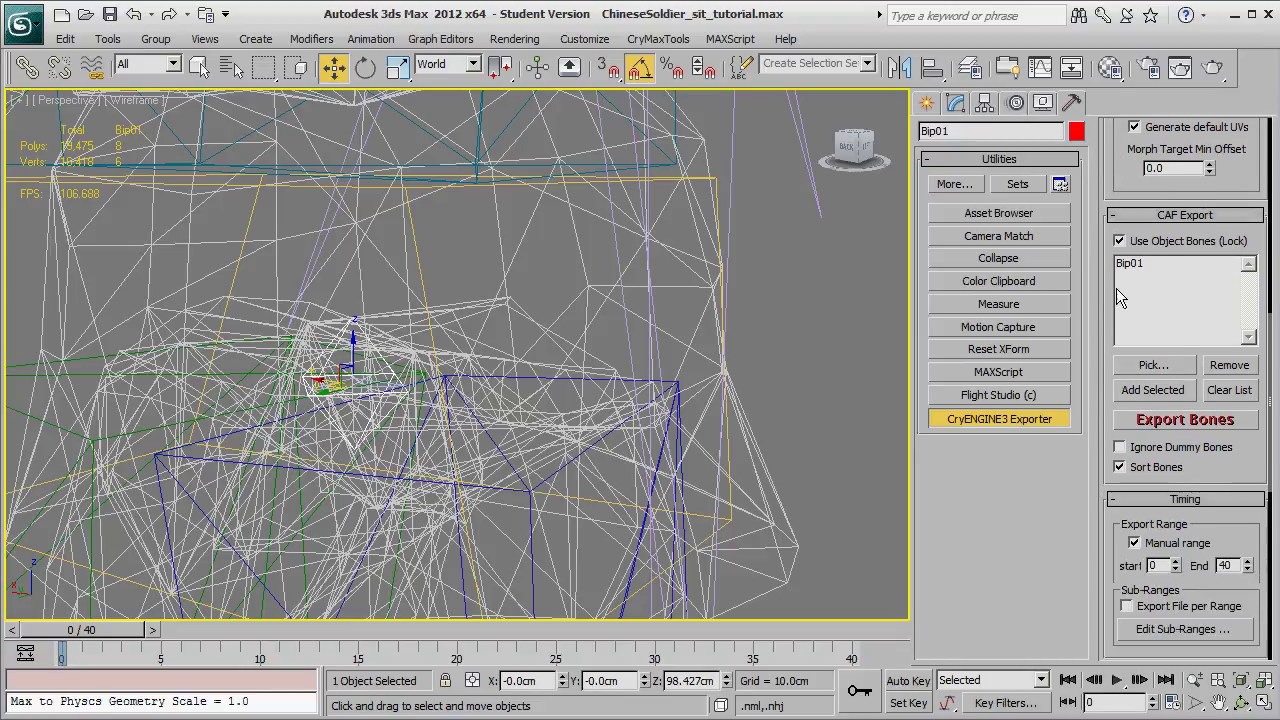
scroll(720, 440, down, 10)
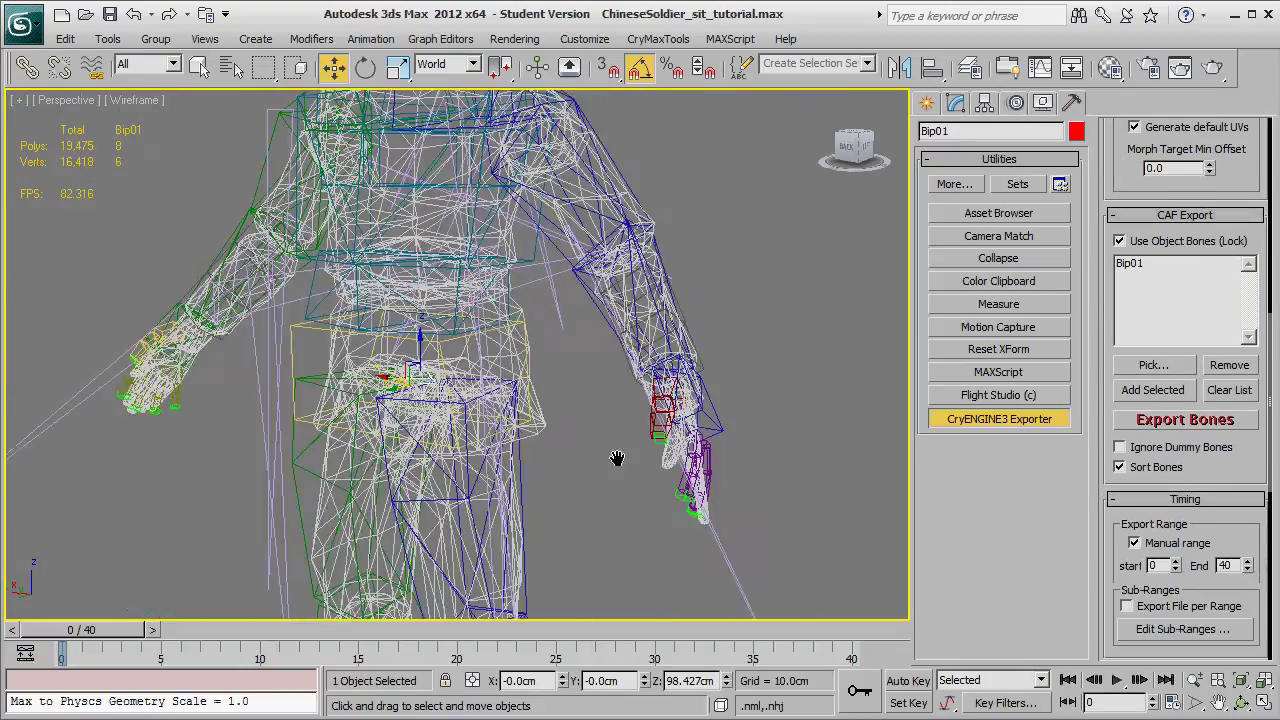
key(F3)
mouse_move(603, 491)
middle_down()
mouse_move(569, 449)
mouse_move(635, 446)
mouse_move(589, 446)
mouse_move(581, 508)
middle_up()
scroll(581, 508, down, 3)
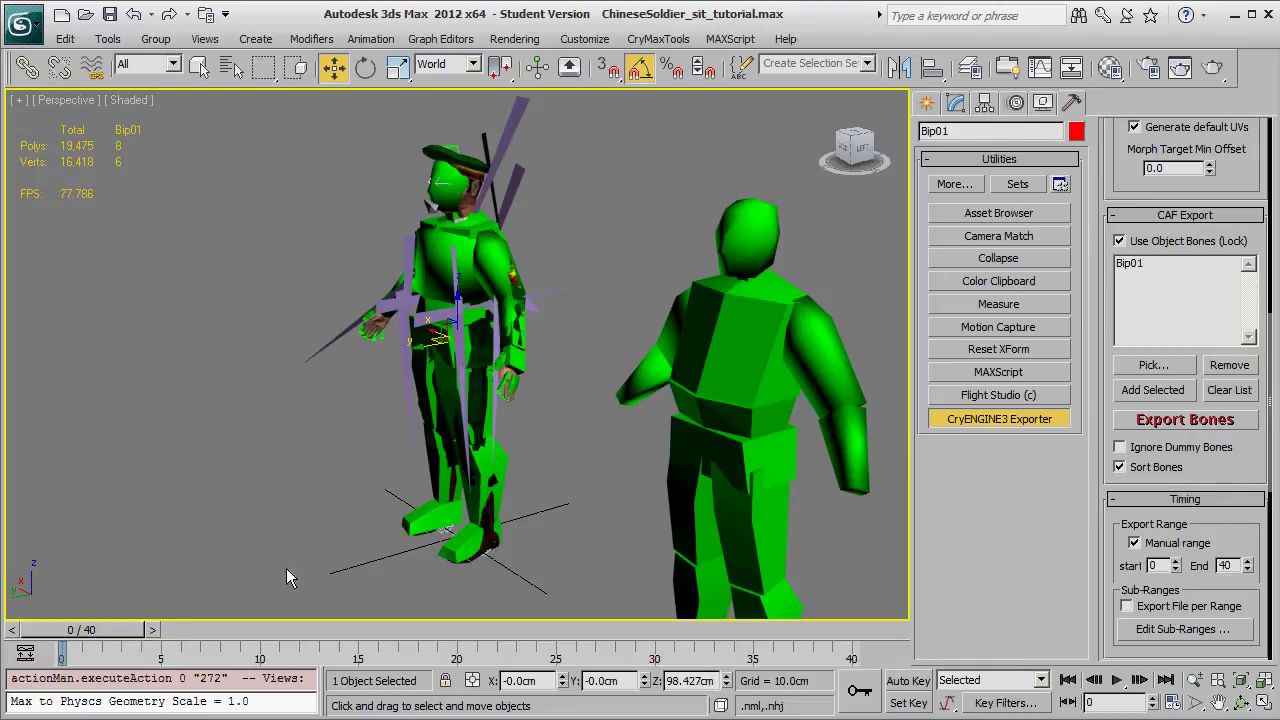
Scrub to frame 36, select Bip01 Pelvis and show its biped Motion parameters
click(439, 250)
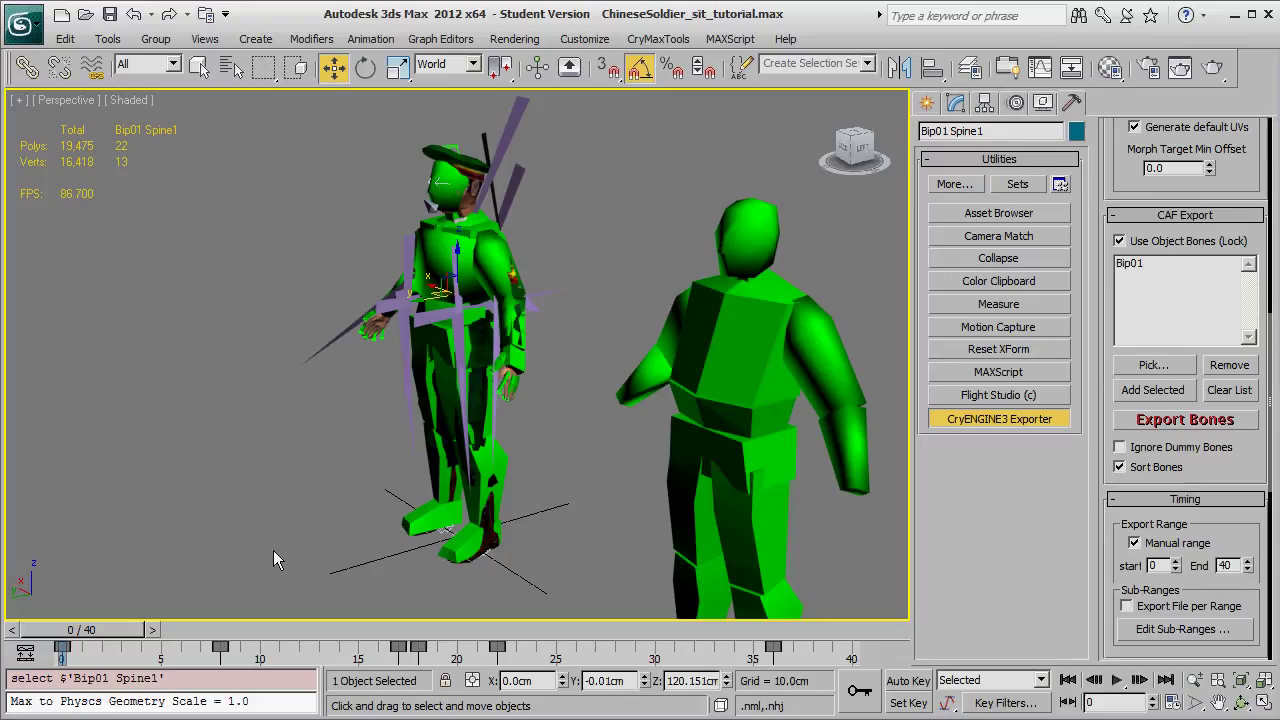
drag(114, 630, 785, 643)
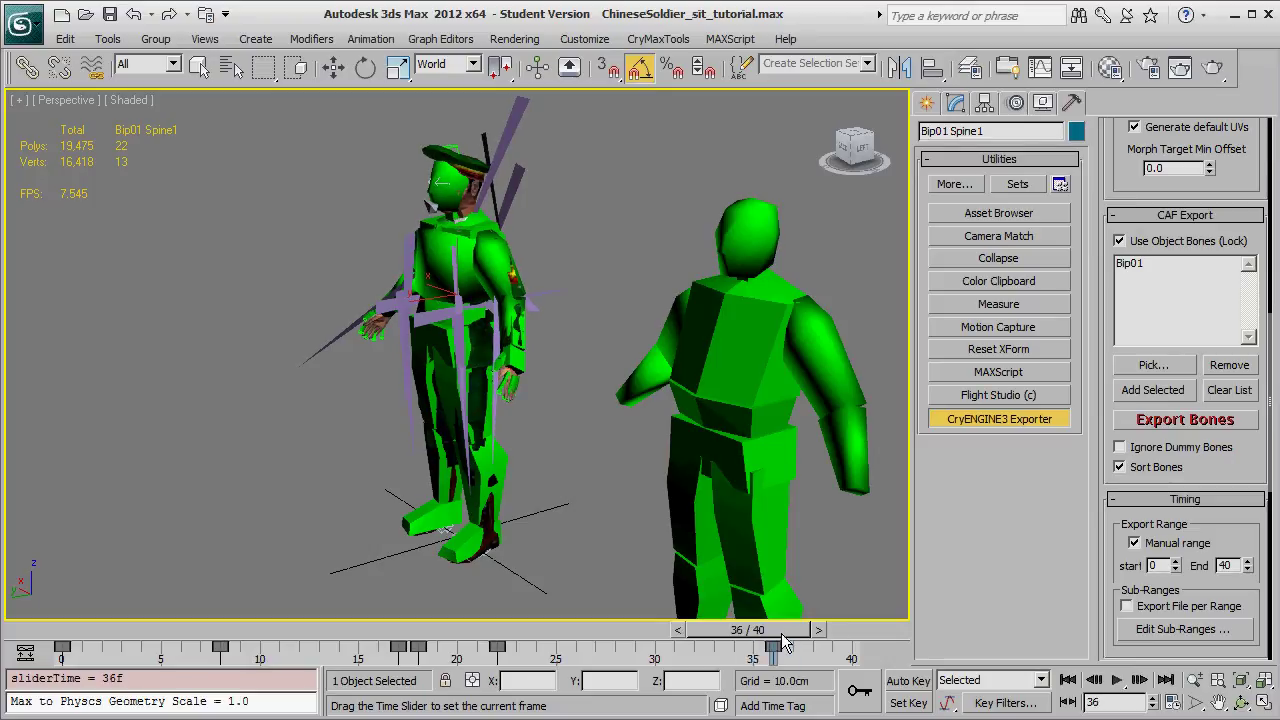
key(w)
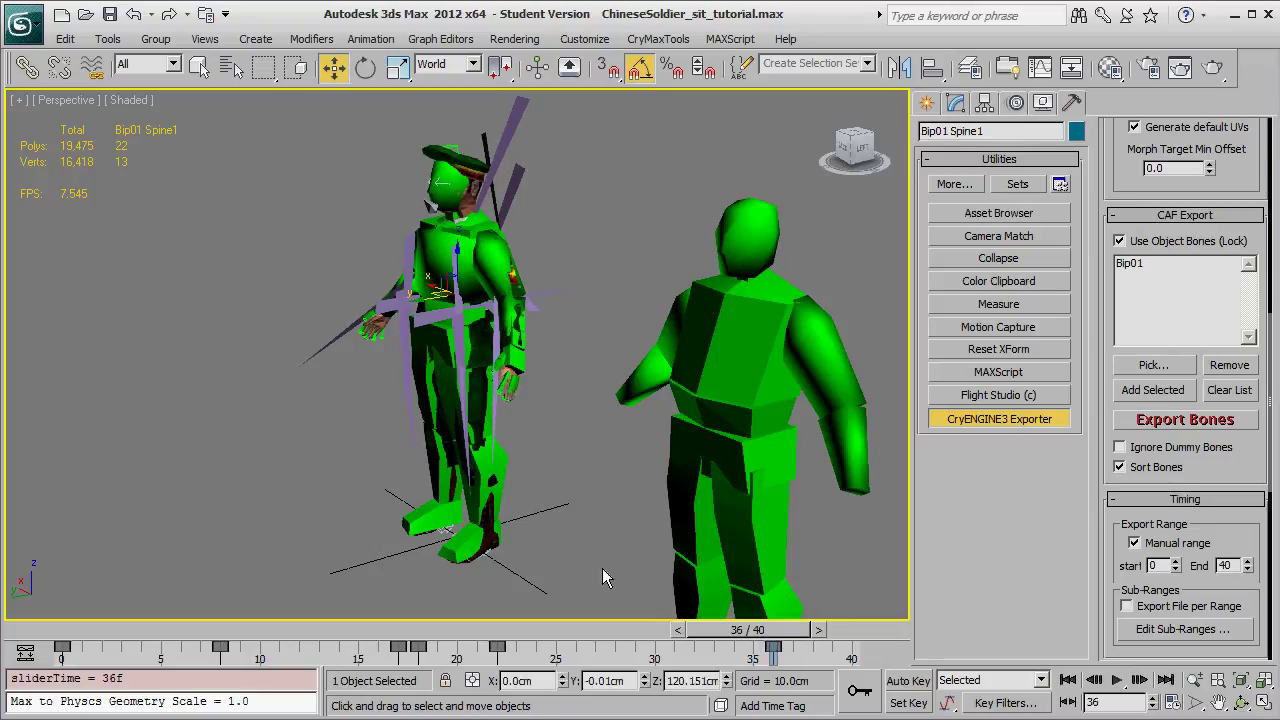
click(449, 341)
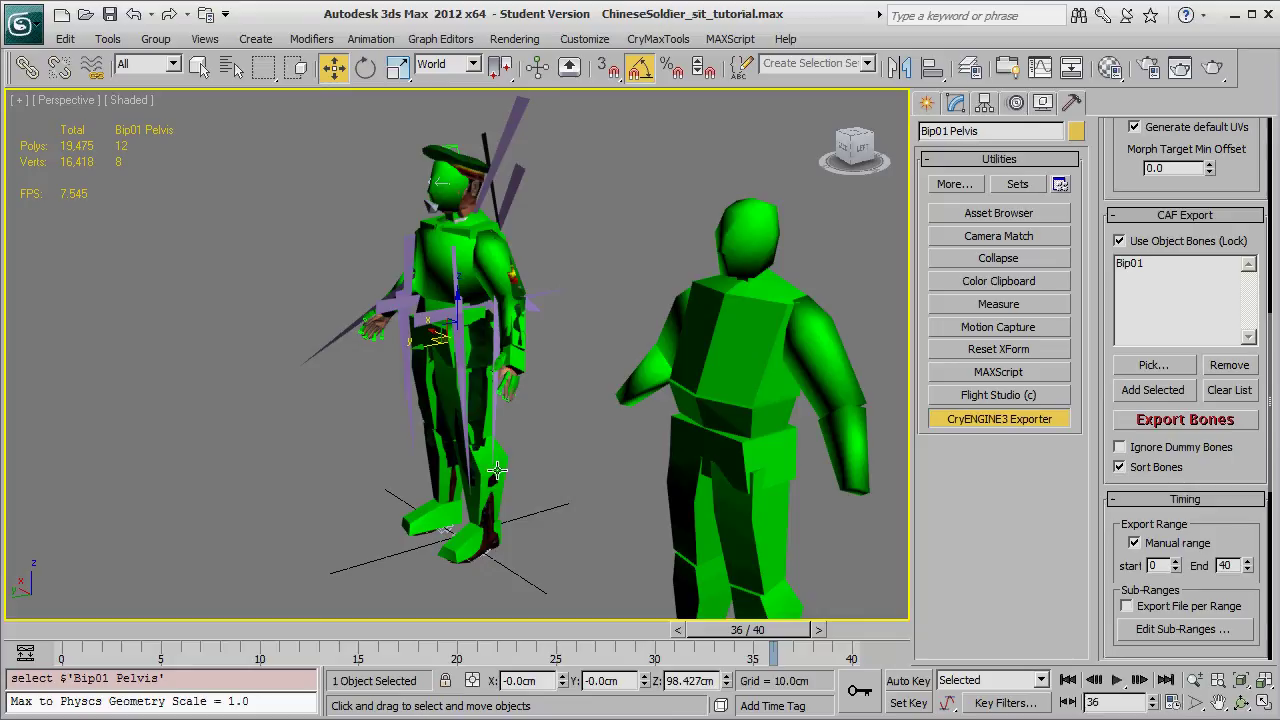
click(1015, 104)
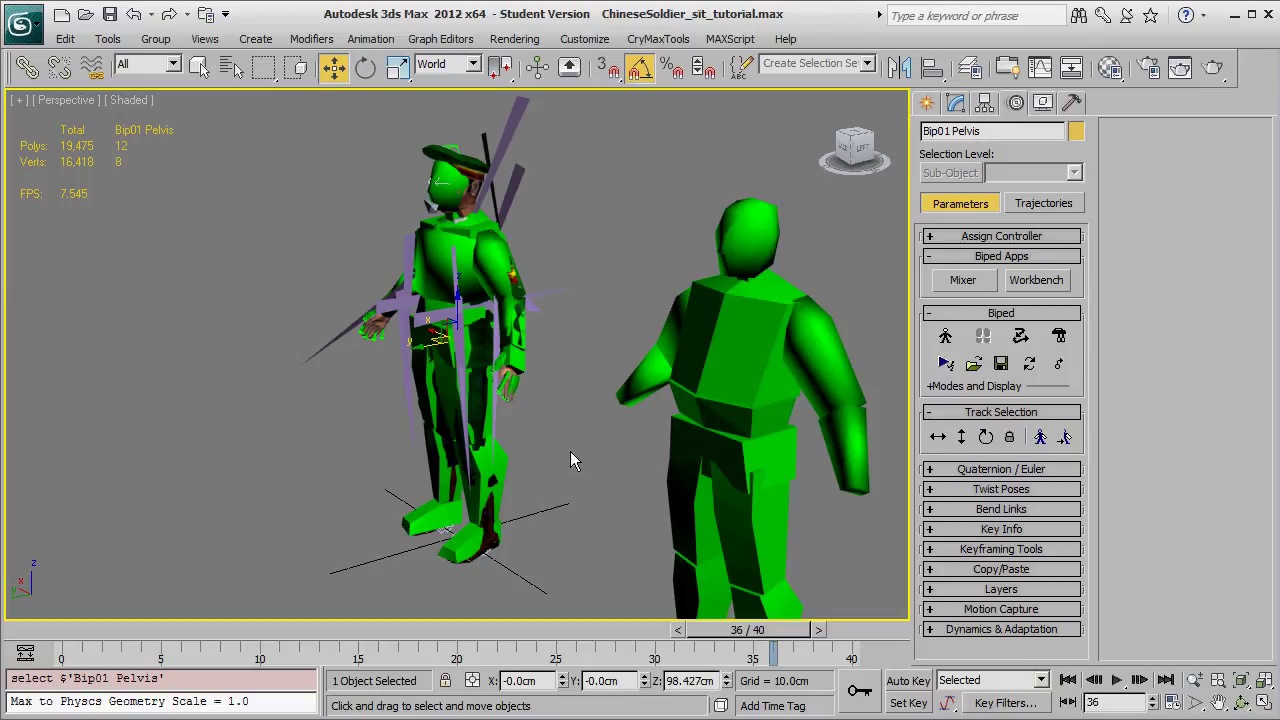
Reframe both characters and shift the biped's body sideways using the Track Selection body controls
mouse_move(584, 440)
middle_down()
mouse_move(557, 463)
mouse_move(586, 442)
mouse_move(576, 439)
middle_up()
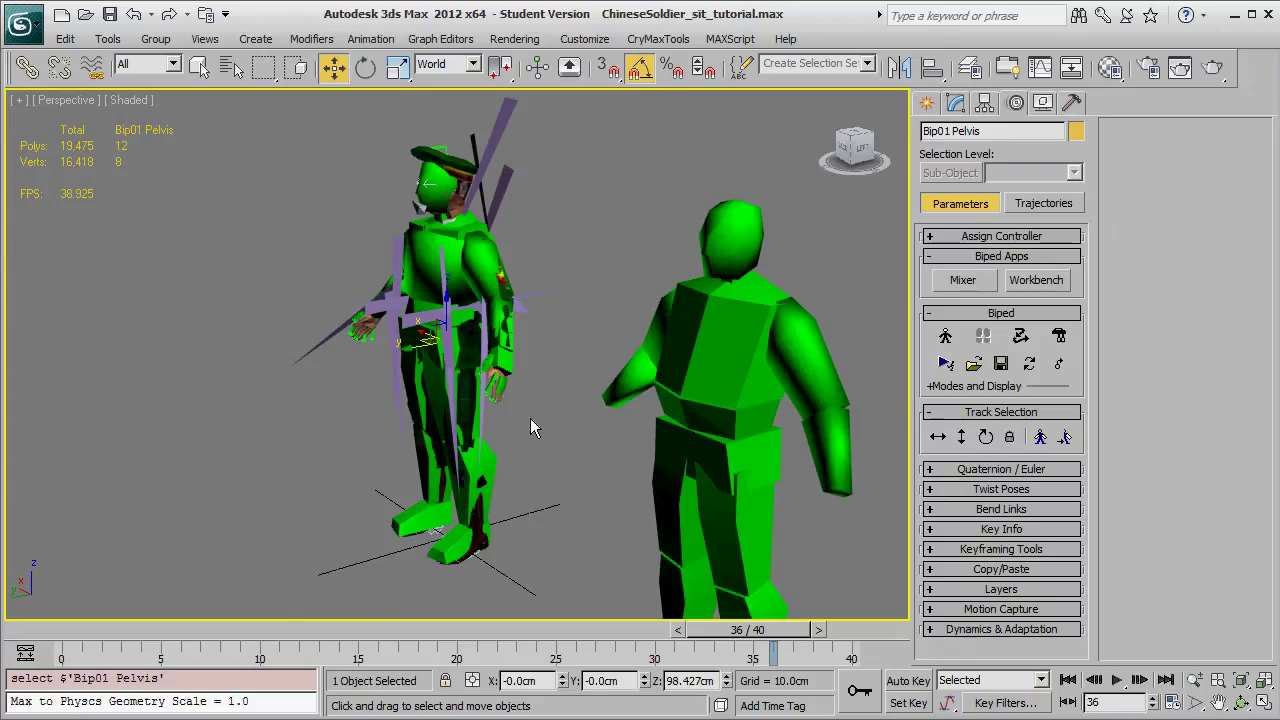
middle_drag(530, 419, 506, 452)
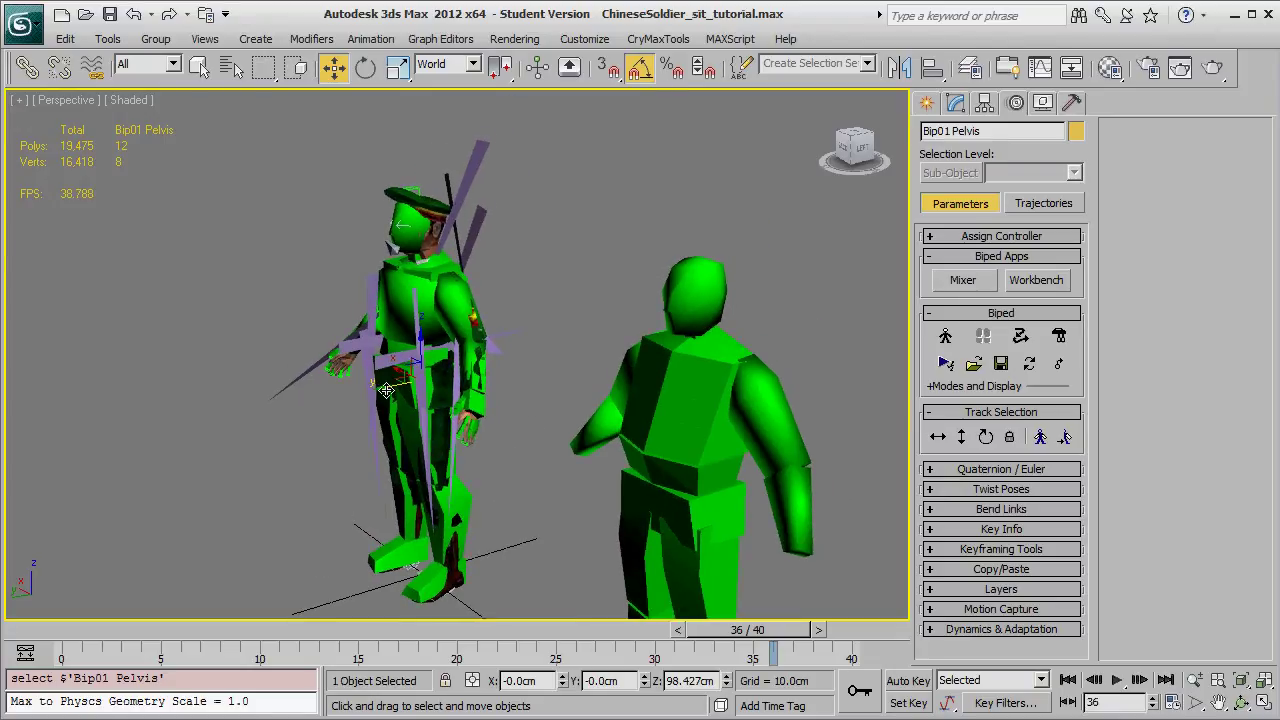
drag(386, 388, 471, 432)
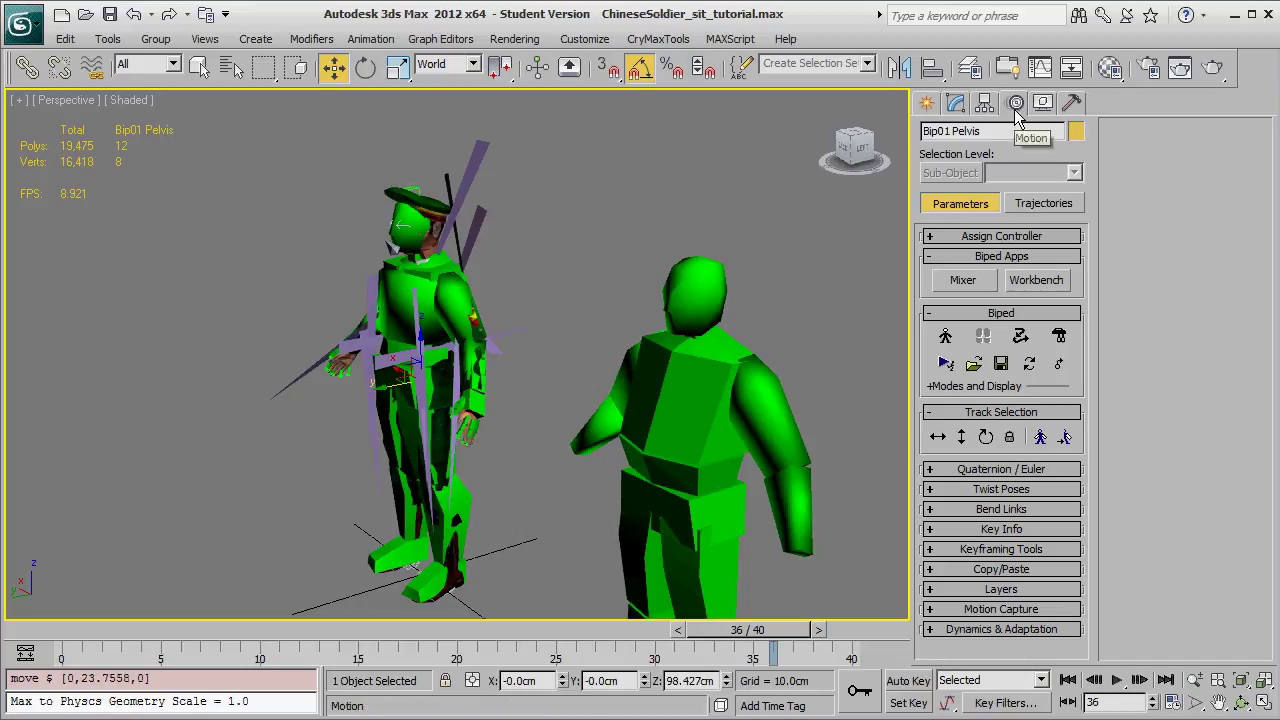
click(961, 437)
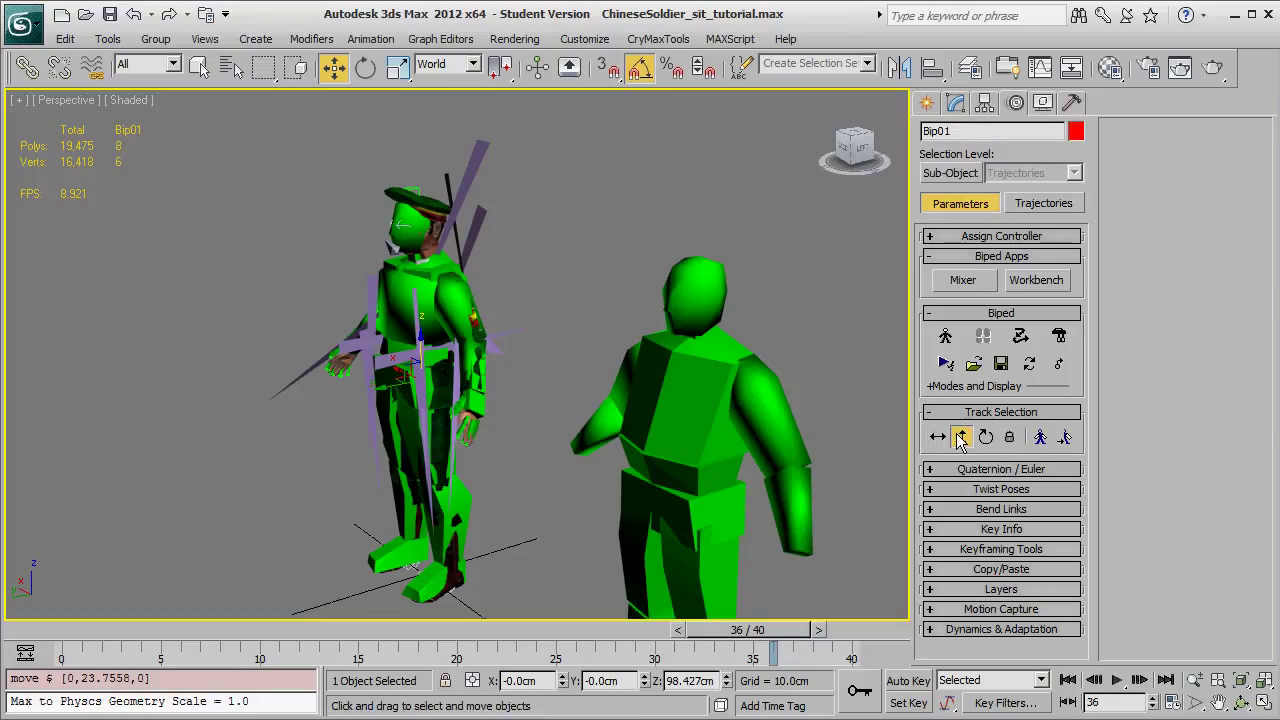
mouse_move(383, 390)
mouse_down()
mouse_move(316, 397)
mouse_move(455, 402)
mouse_move(392, 405)
mouse_up()
middle_drag(497, 524, 513, 415)
Select the soldier's left foot and zoom in so both feet show fully
click(437, 461)
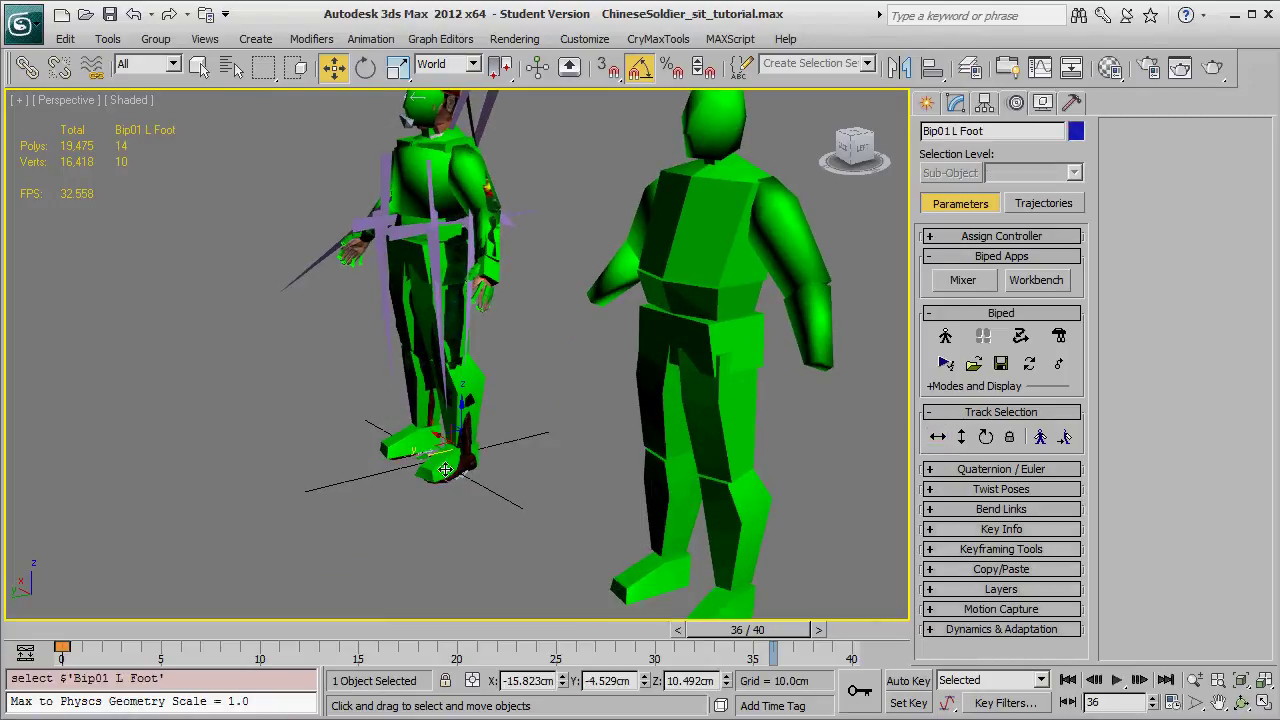
scroll(562, 502, up, 10)
middle_drag(570, 510, 497, 437)
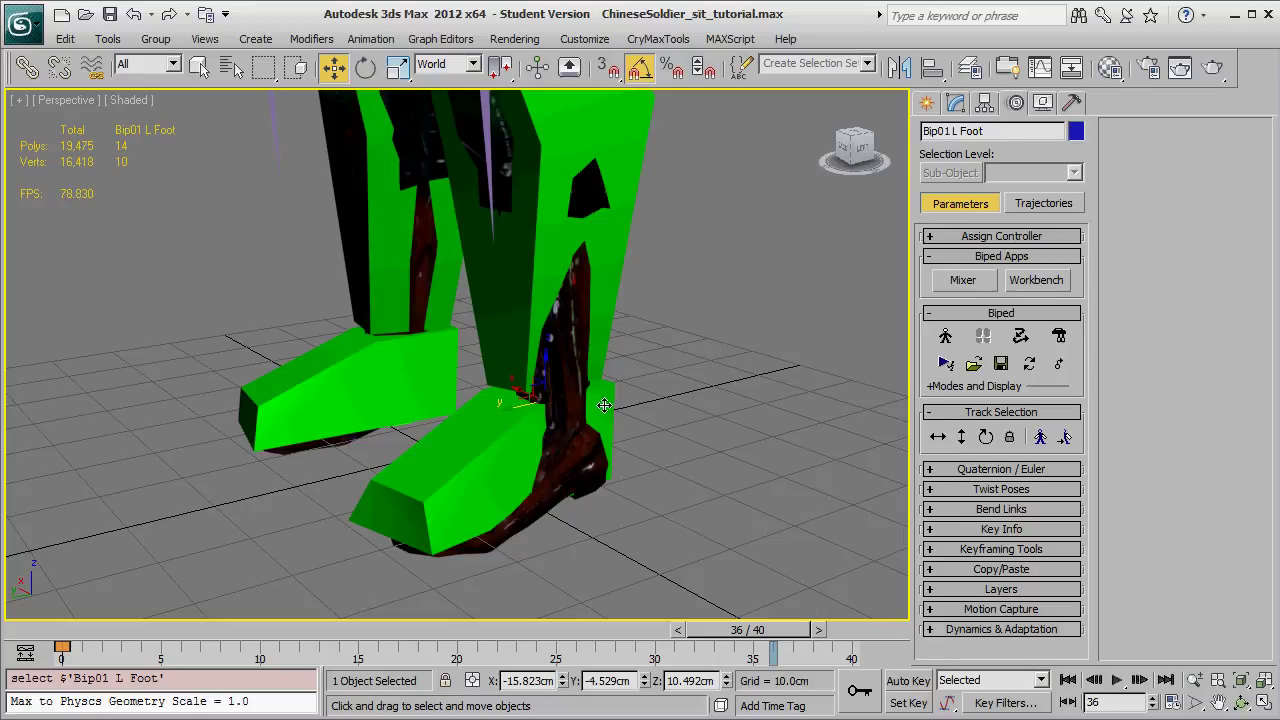
Expand the biped Key Info and Keyframing Tools rollouts, then scrub back to frame 0
click(930, 530)
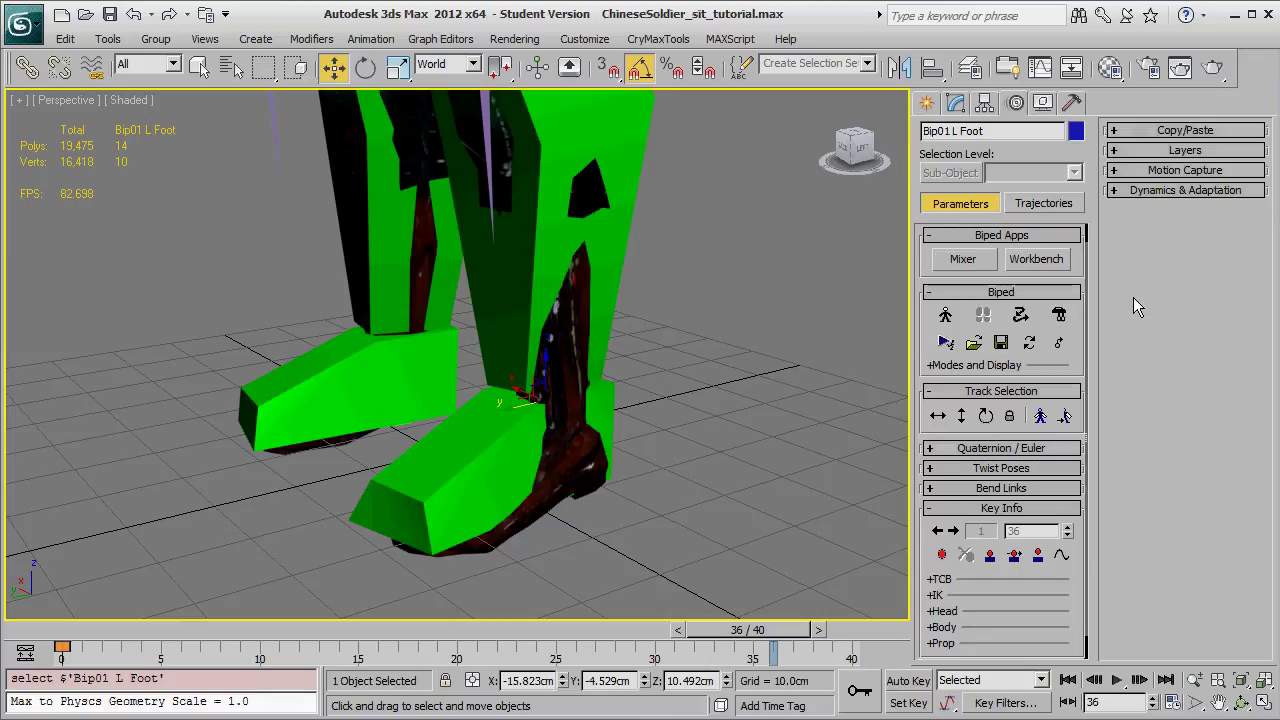
scroll(1132, 304, down, 1)
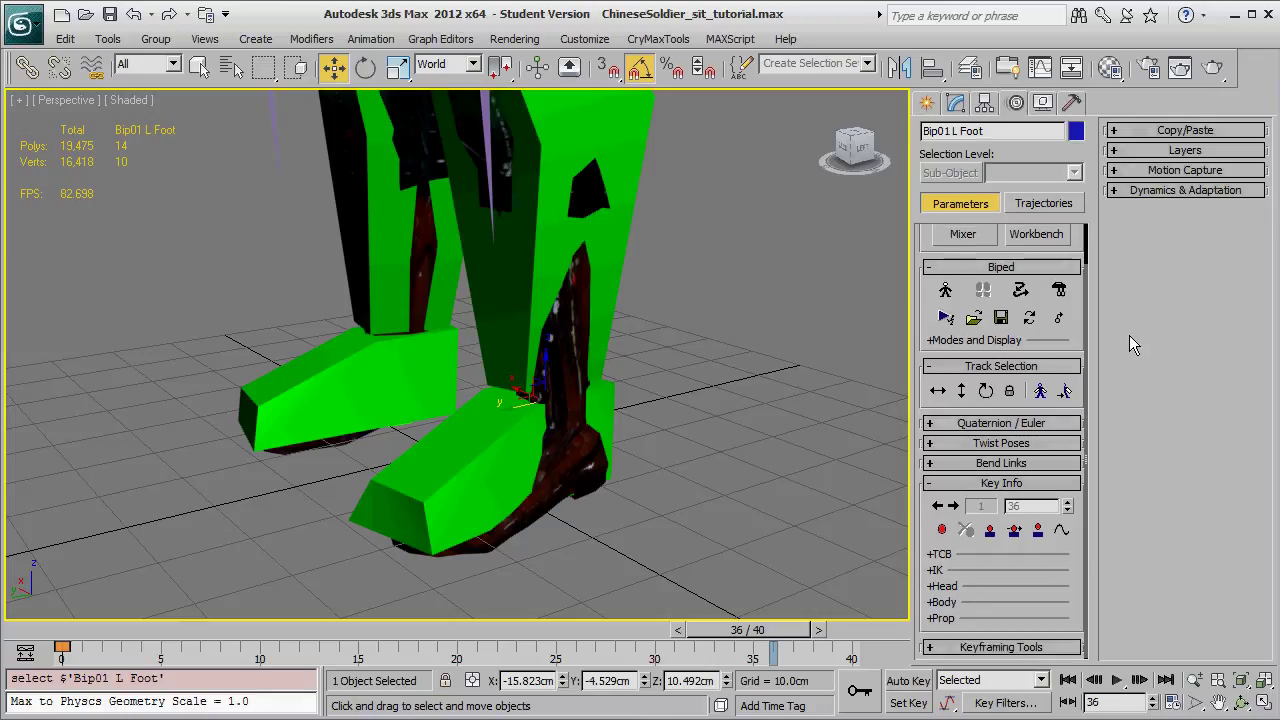
click(931, 650)
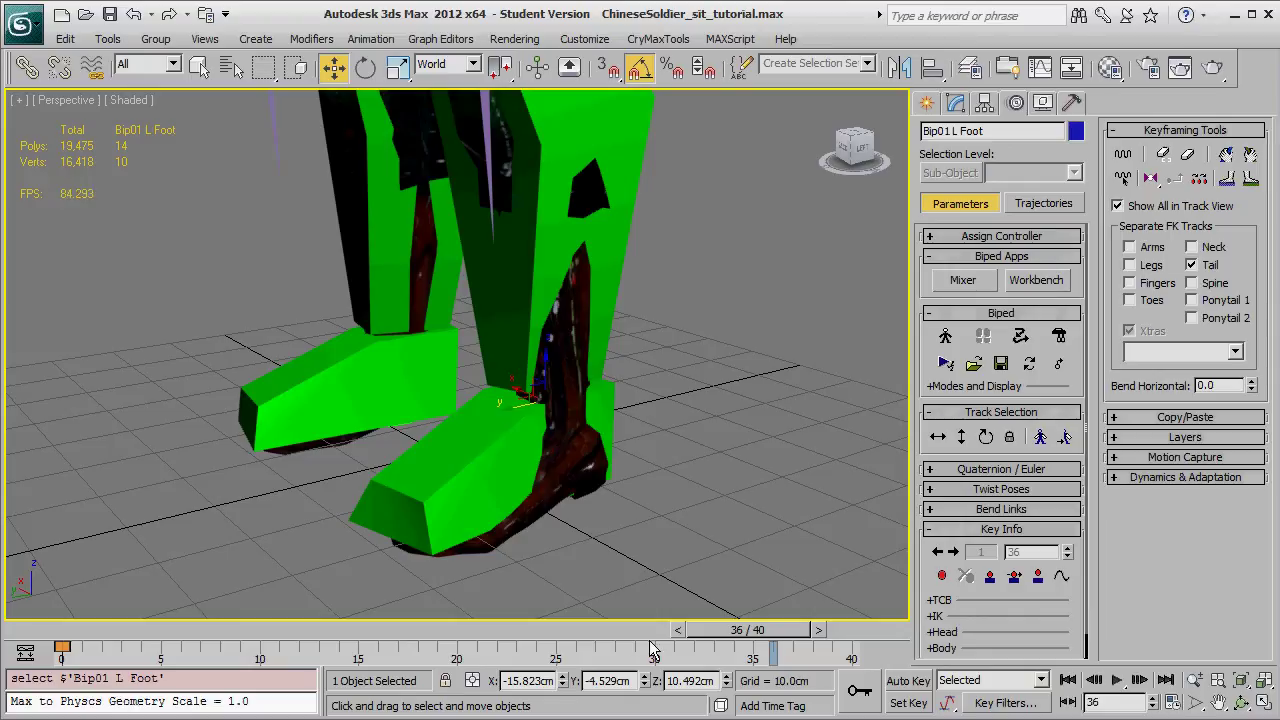
drag(748, 630, 40, 636)
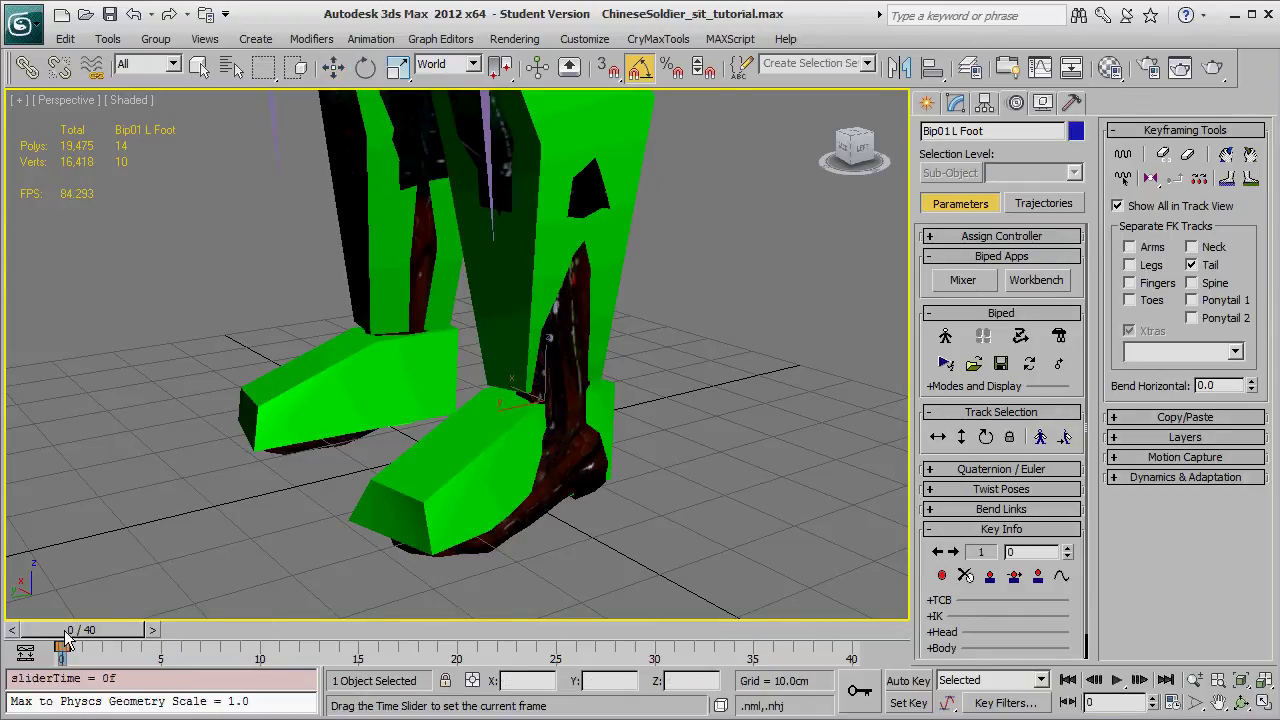
click(343, 362)
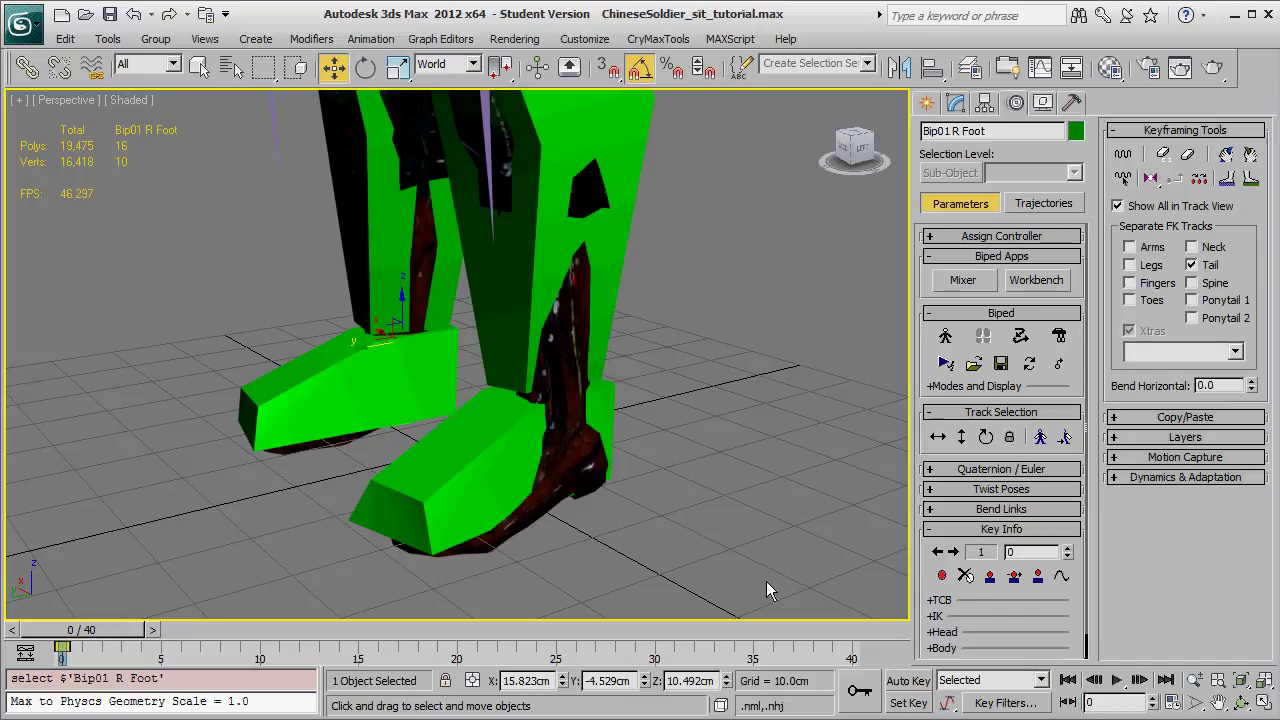
drag(128, 640, 62, 645)
key(w)
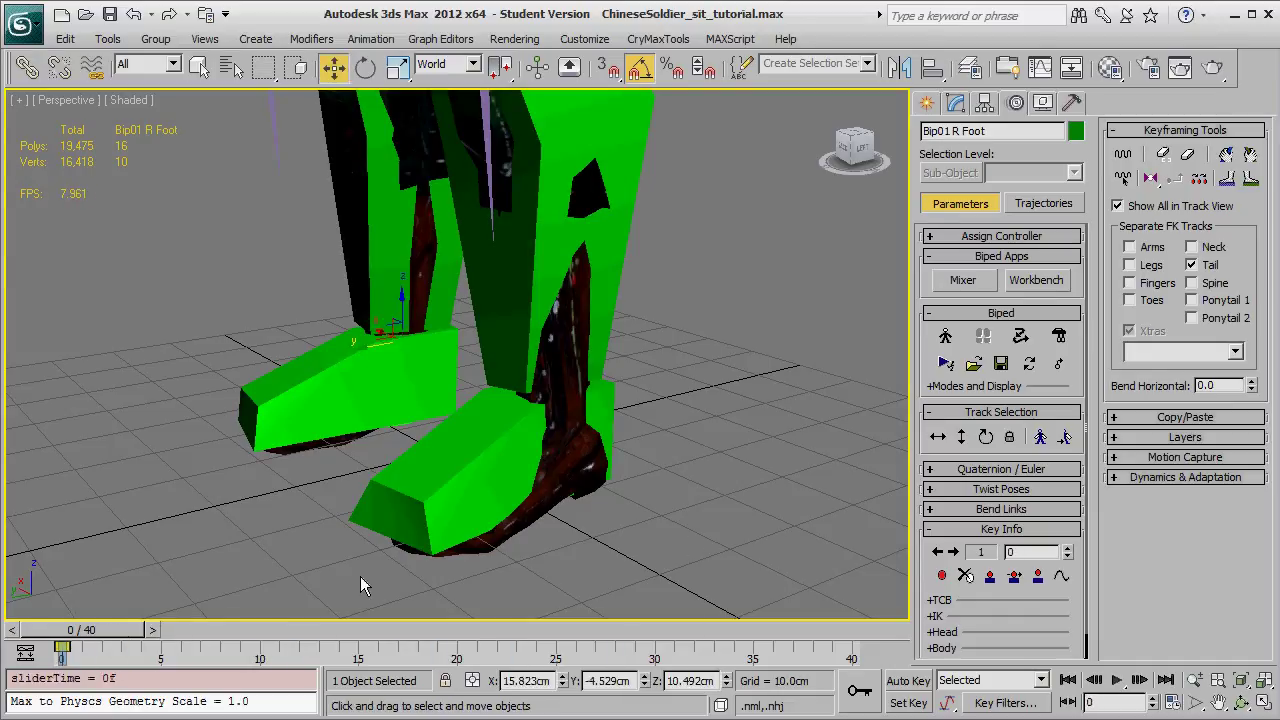
scroll(620, 520, down, 3)
scroll(620, 526, down, 5)
alt+middle_drag(620, 526, 588, 491)
click(446, 296)
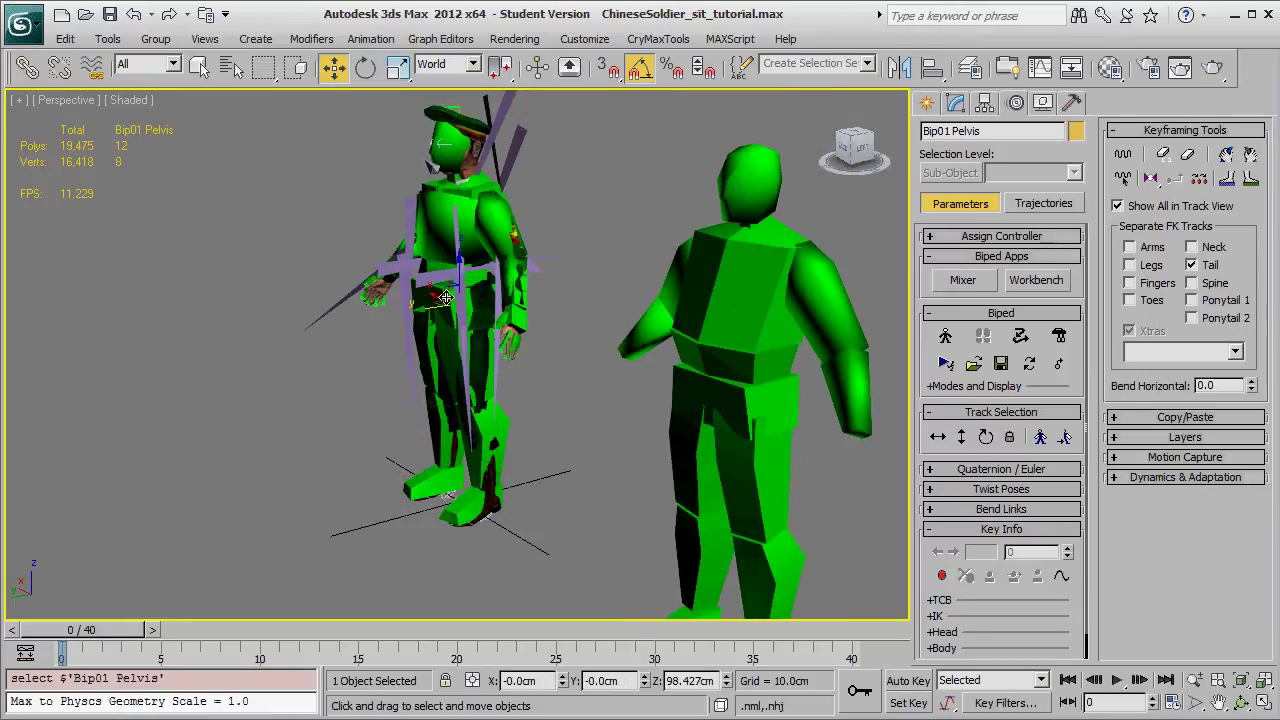
mouse_move(82, 630)
mouse_down()
mouse_move(285, 632)
mouse_move(82, 630)
mouse_up()
key(w)
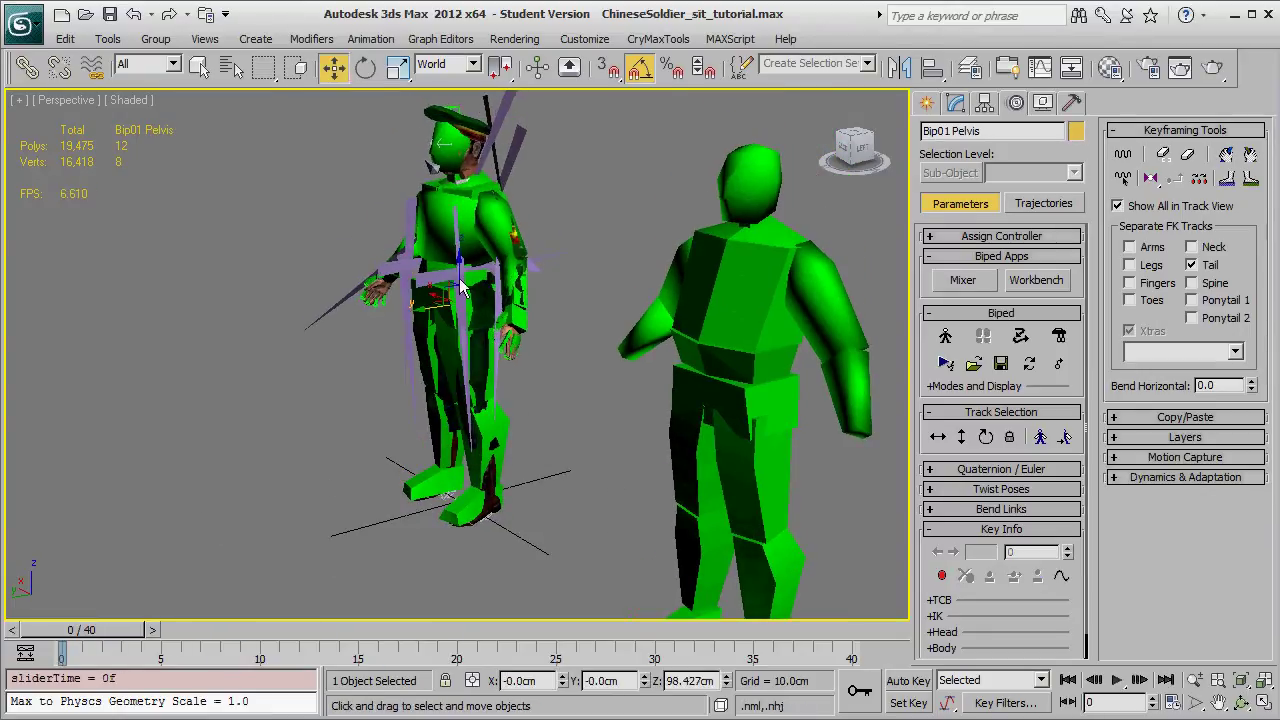
click(453, 299)
click(450, 300)
click(961, 436)
mouse_move(427, 323)
mouse_down()
mouse_move(290, 332)
mouse_move(437, 325)
mouse_up()
click(456, 502)
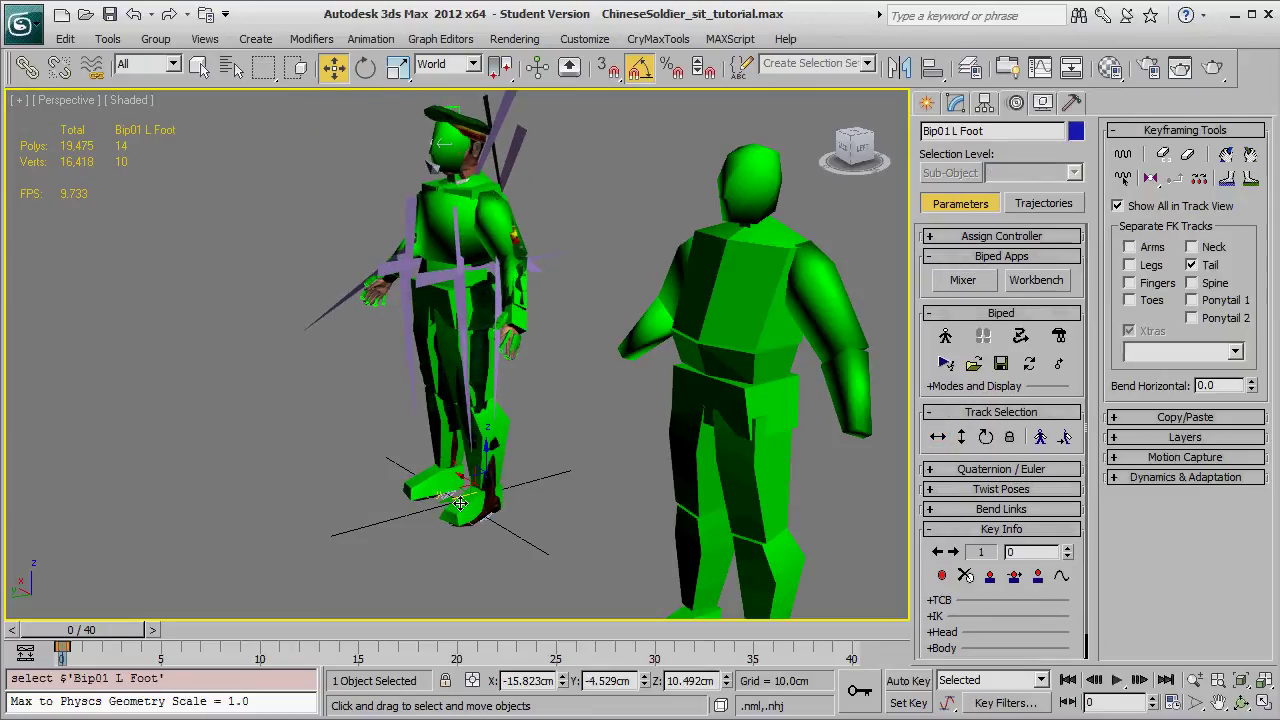
middle_drag(568, 537, 507, 538)
scroll(507, 538, up, 3)
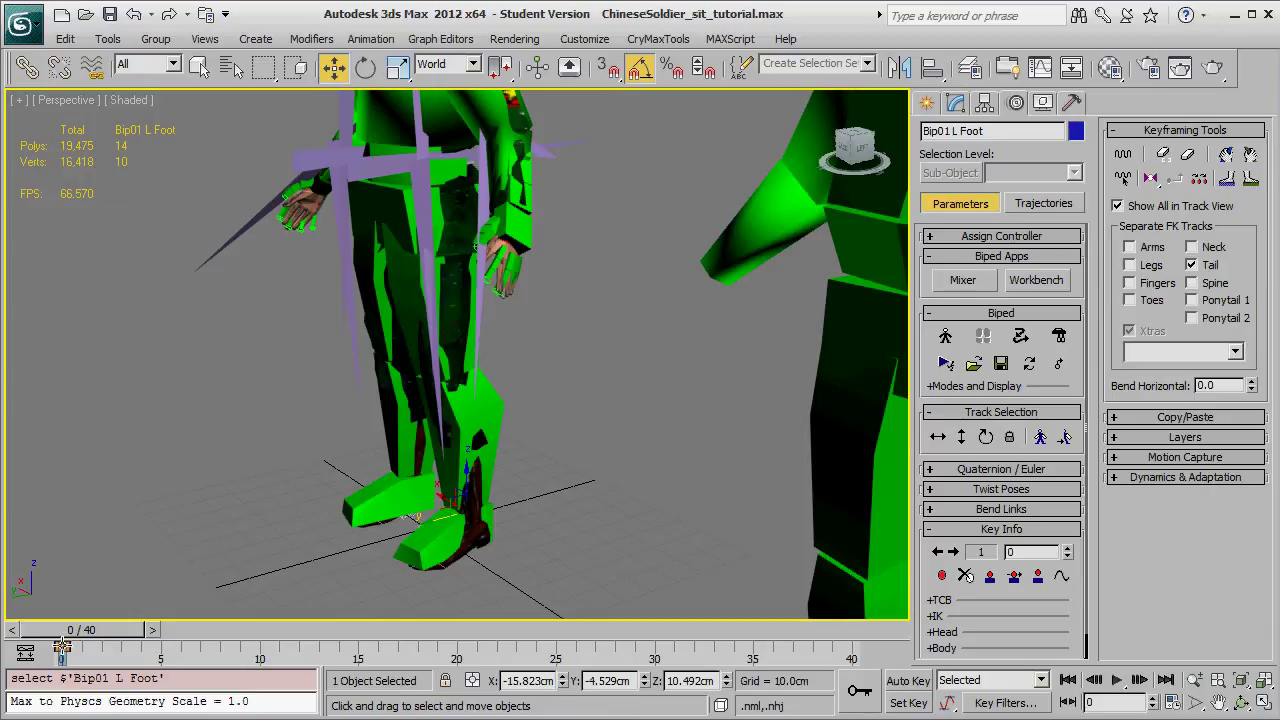
scroll(256, 612, up, 4)
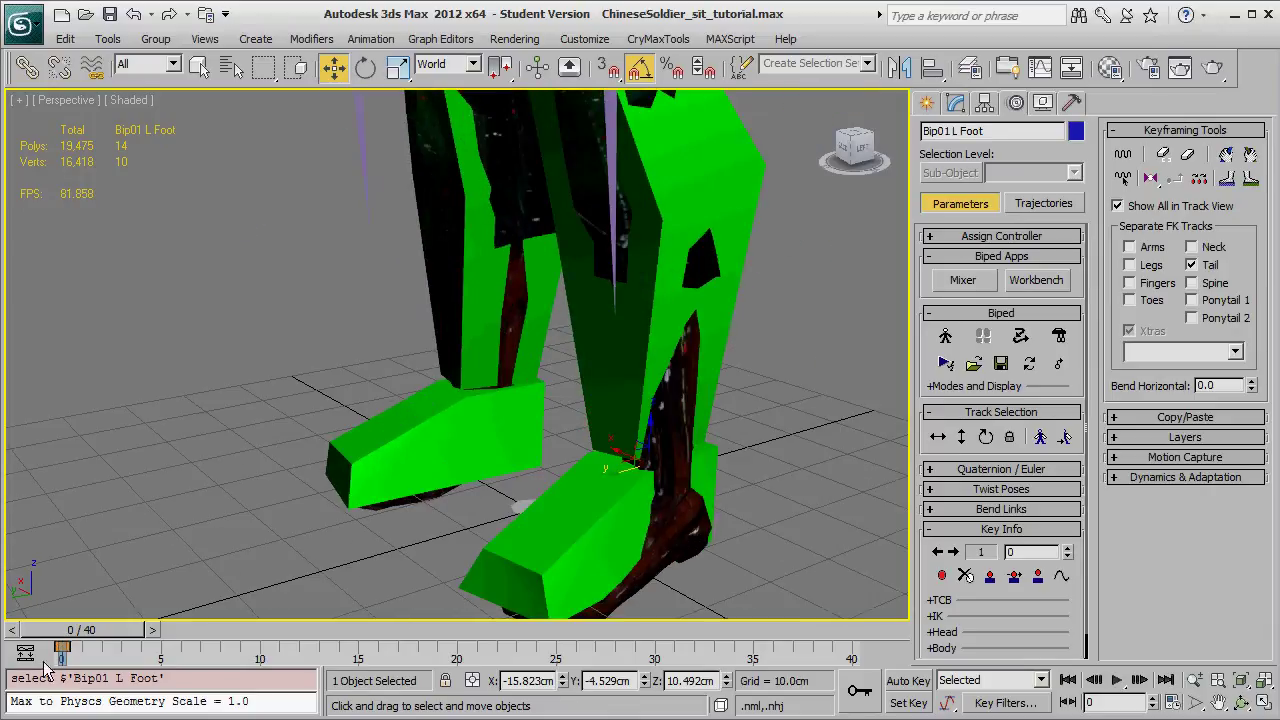
click(393, 449)
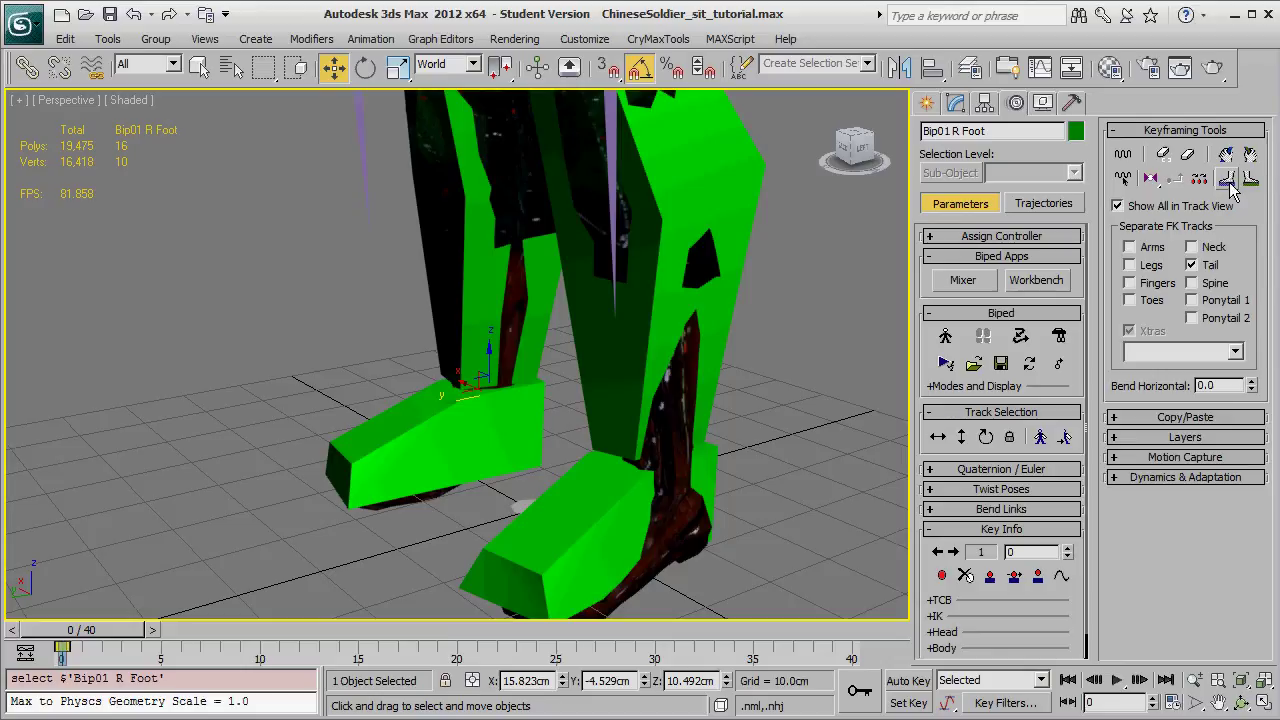
Anchor the left leg and set a planted key on the left foot at frame 0
click(1228, 182)
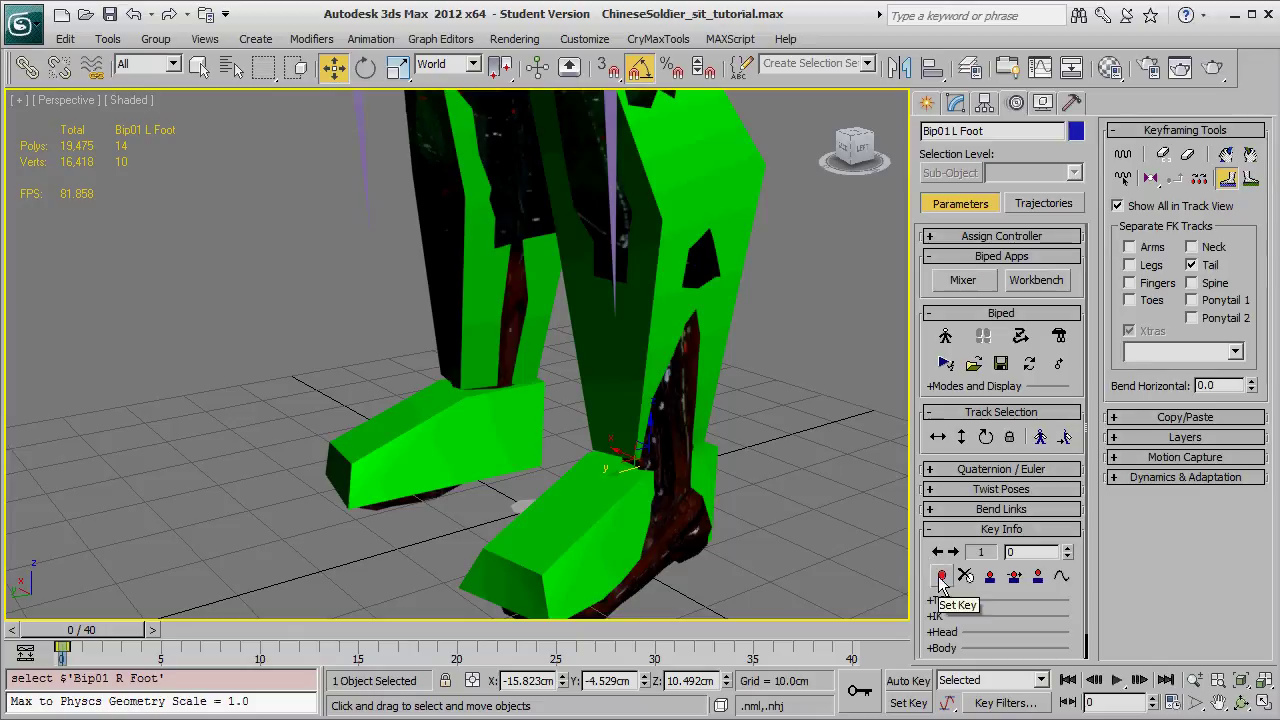
click(990, 579)
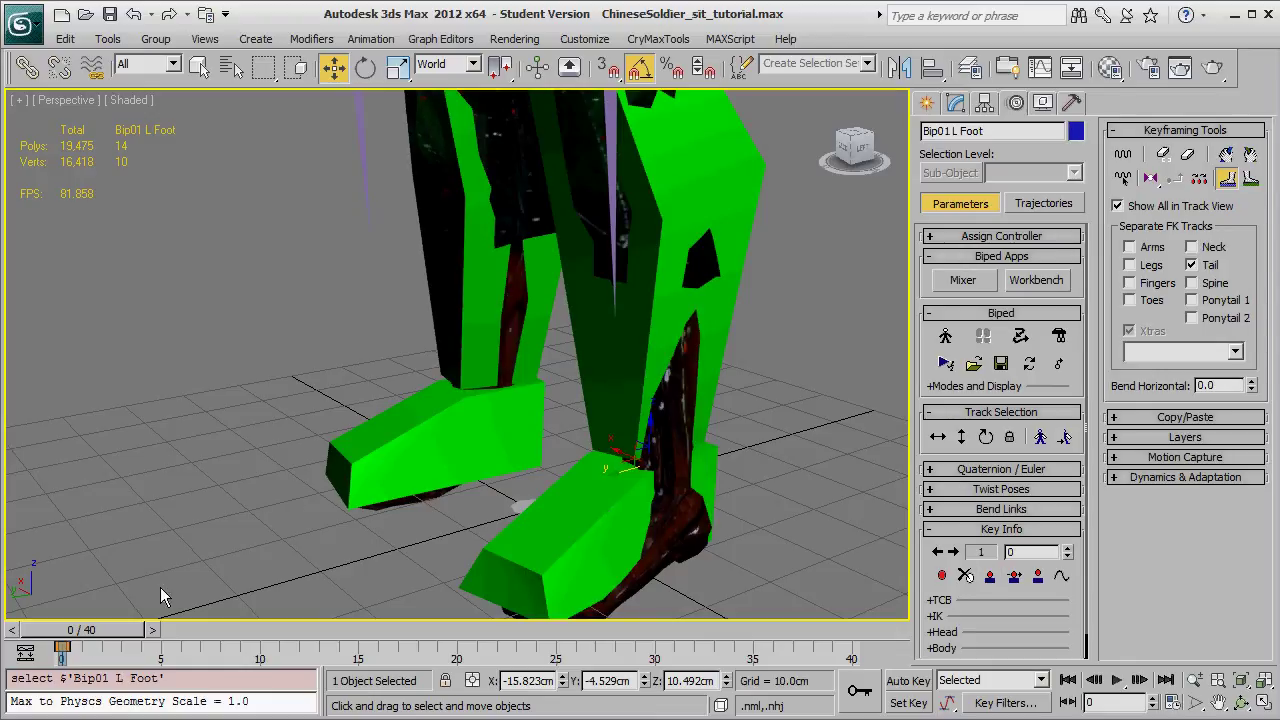
click(110, 659)
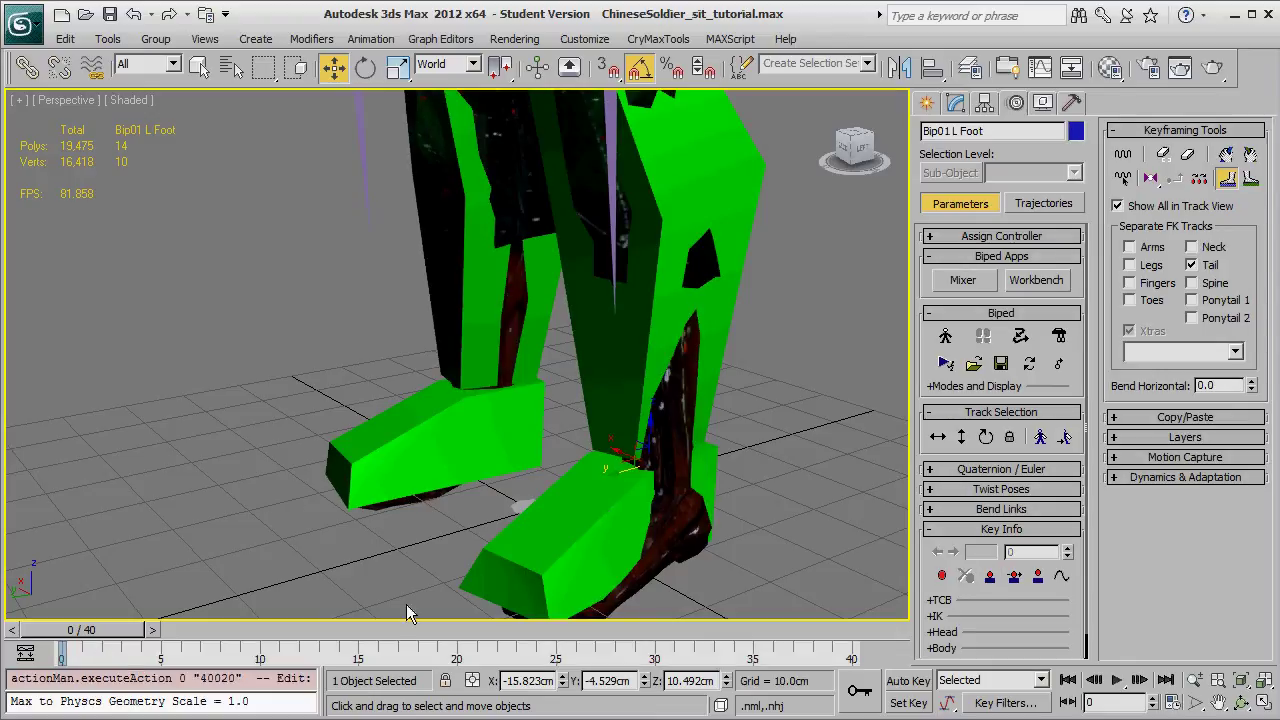
click(478, 573)
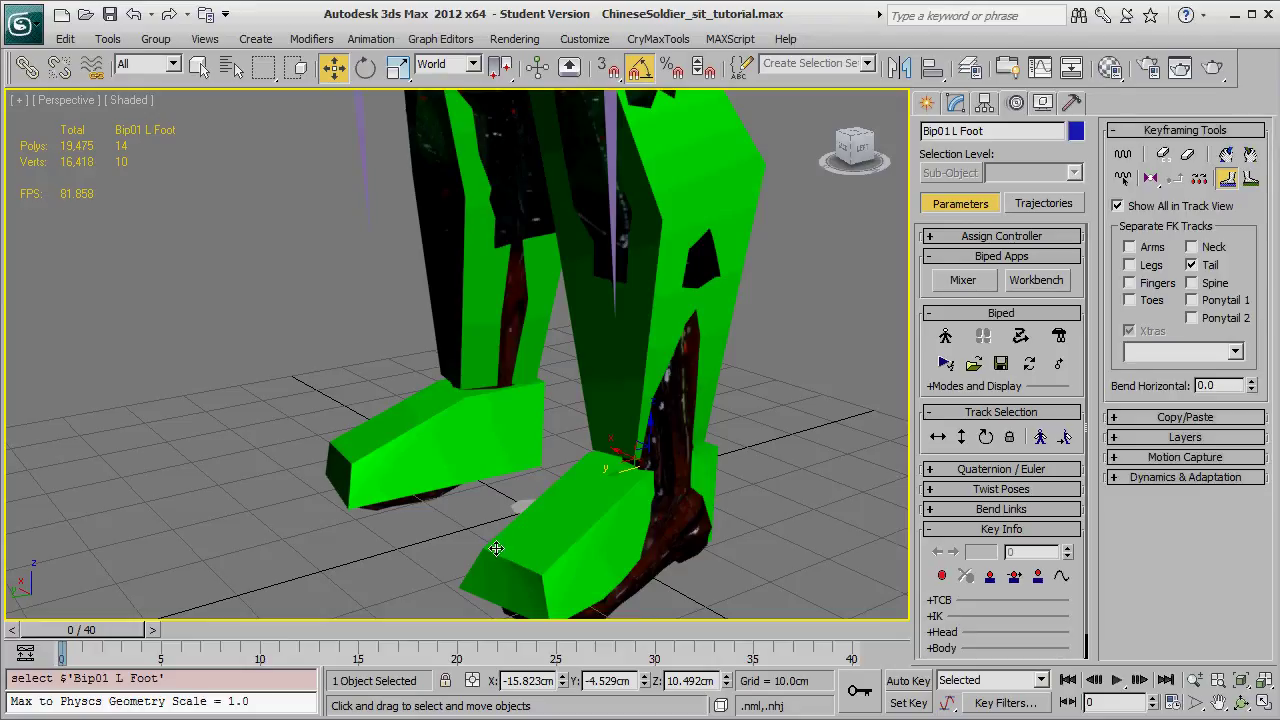
Release the left leg anchor and select the soldier's right foot, framing the torso
click(1226, 178)
click(391, 431)
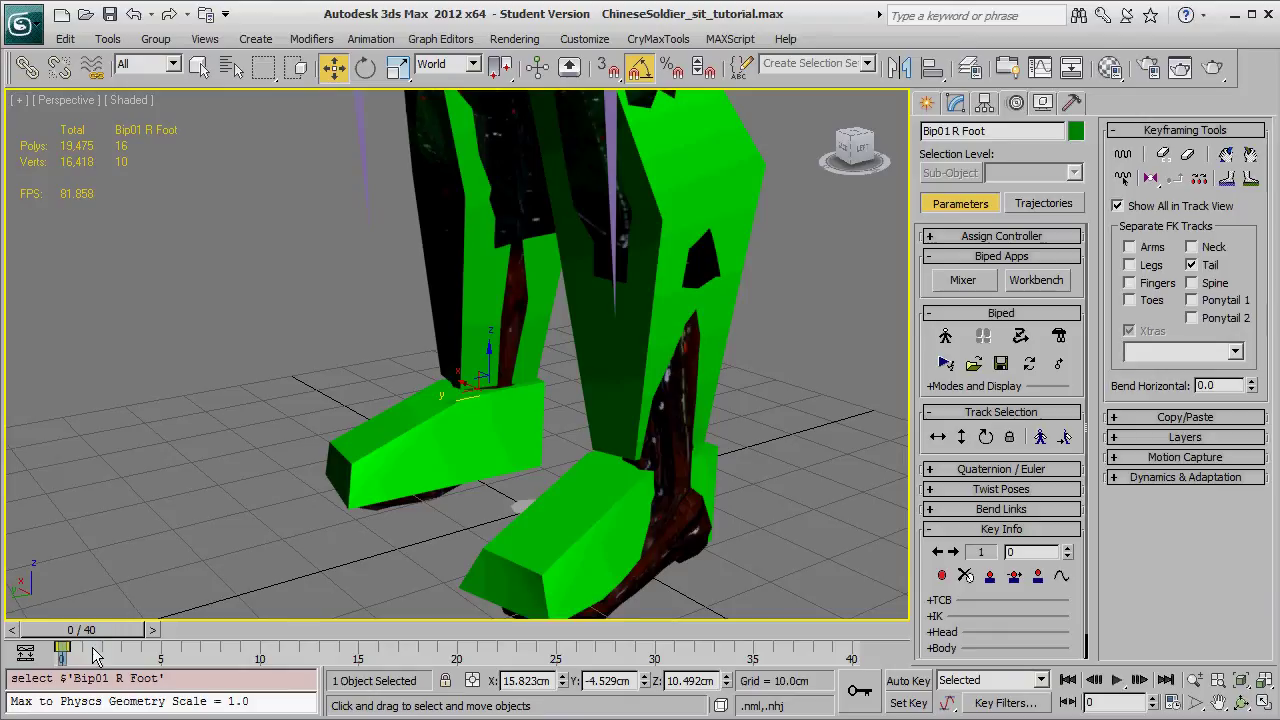
scroll(571, 463, down, 5)
middle_drag(609, 218, 434, 290)
click(448, 256)
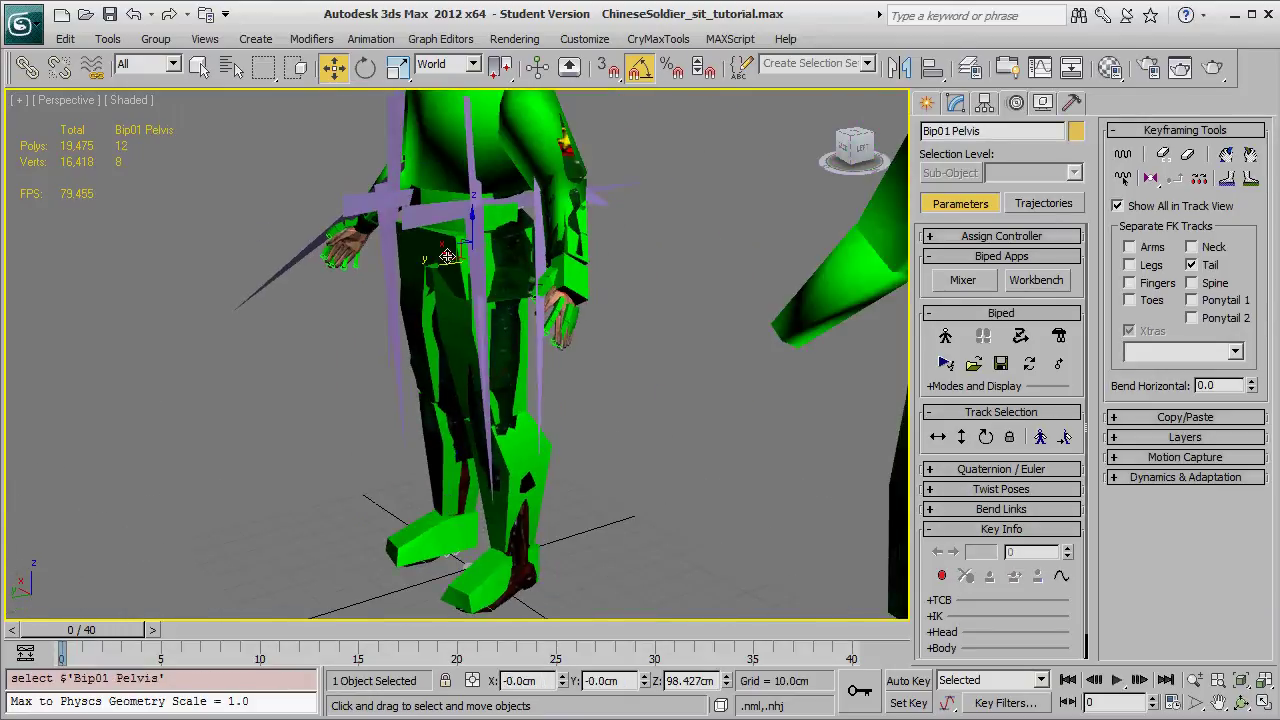
drag(435, 268, 514, 259)
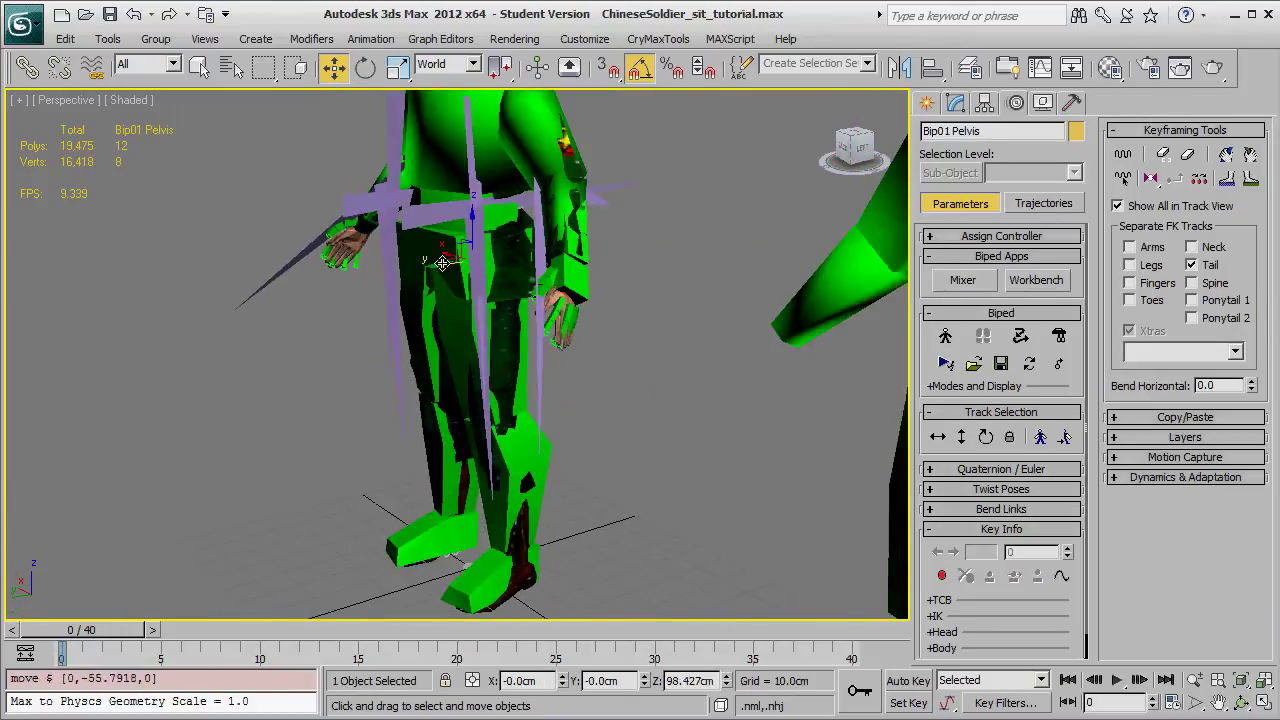
key(ctrl+z)
click(961, 436)
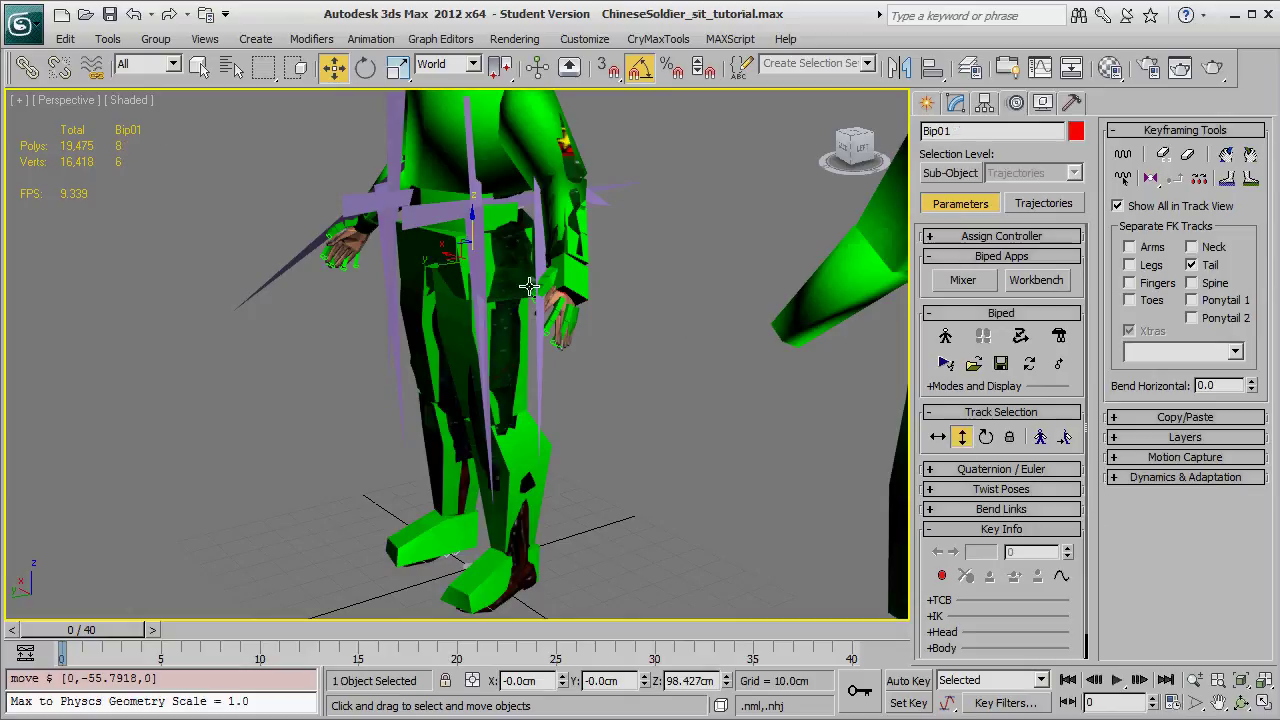
drag(437, 266, 613, 254)
key(ctrl+z)
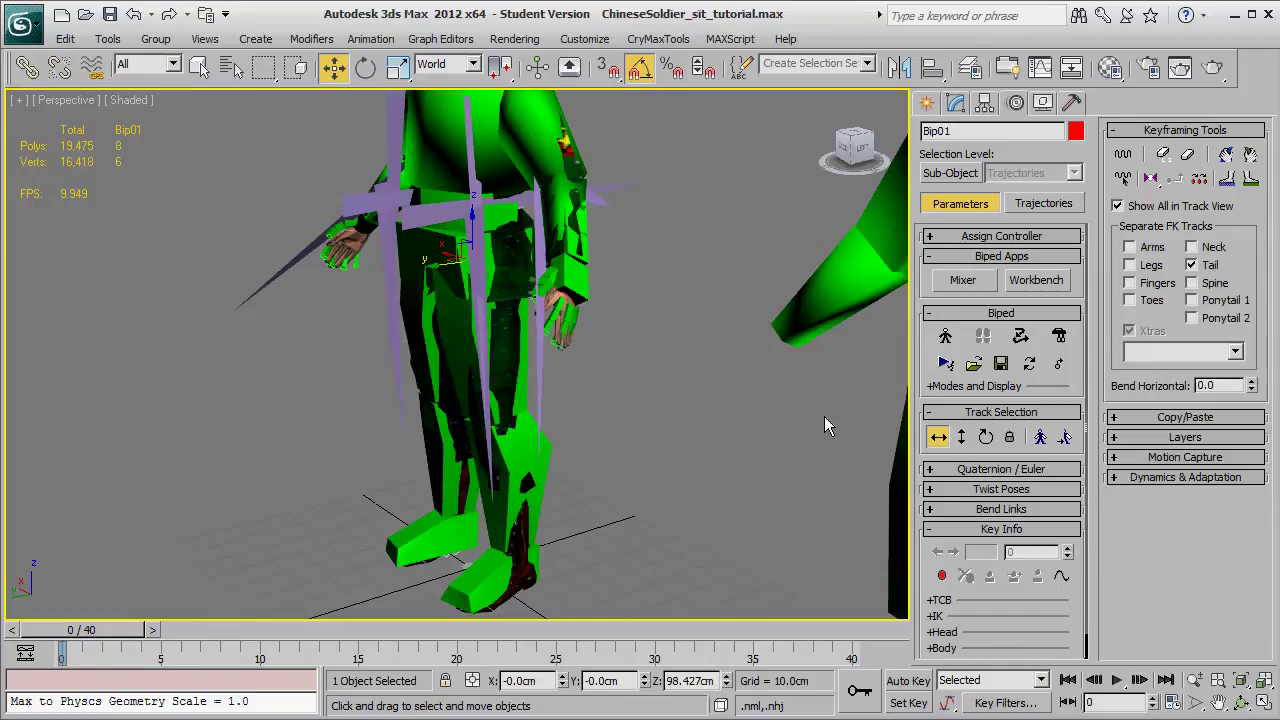
click(431, 532)
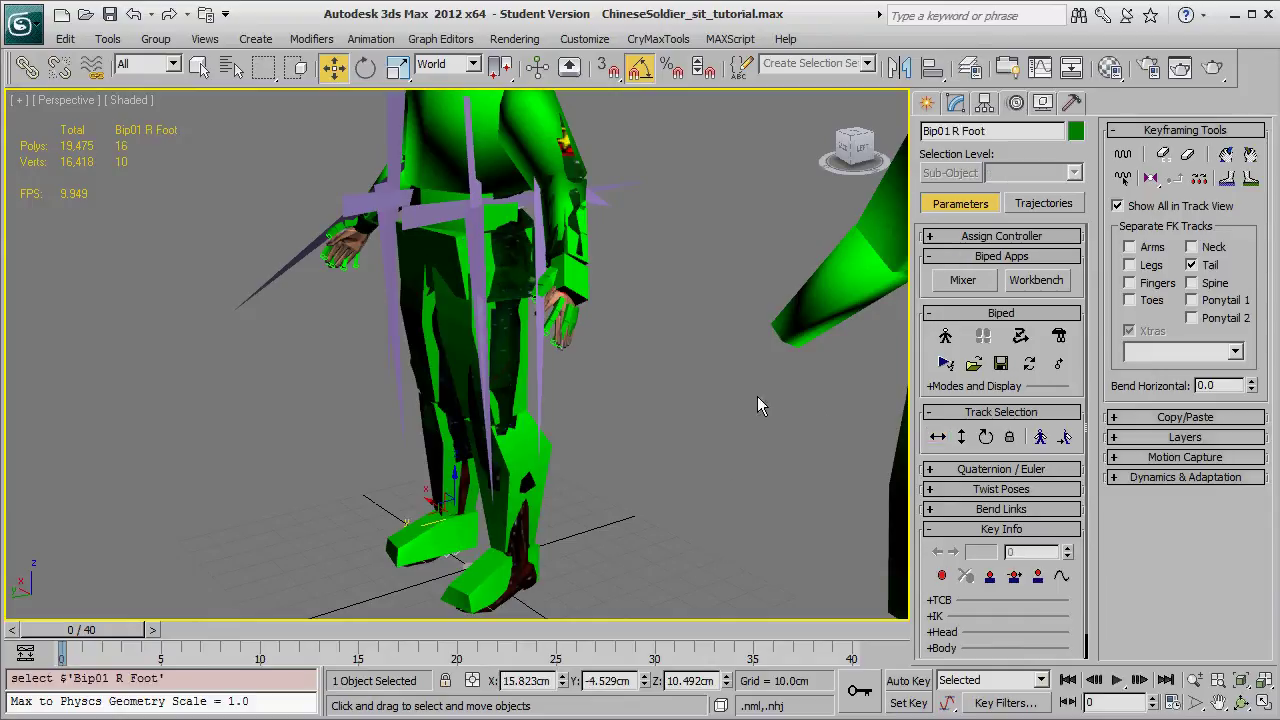
Set anchored planted keys on both feet, moving the left foot key to frame 0, and save
click(1253, 181)
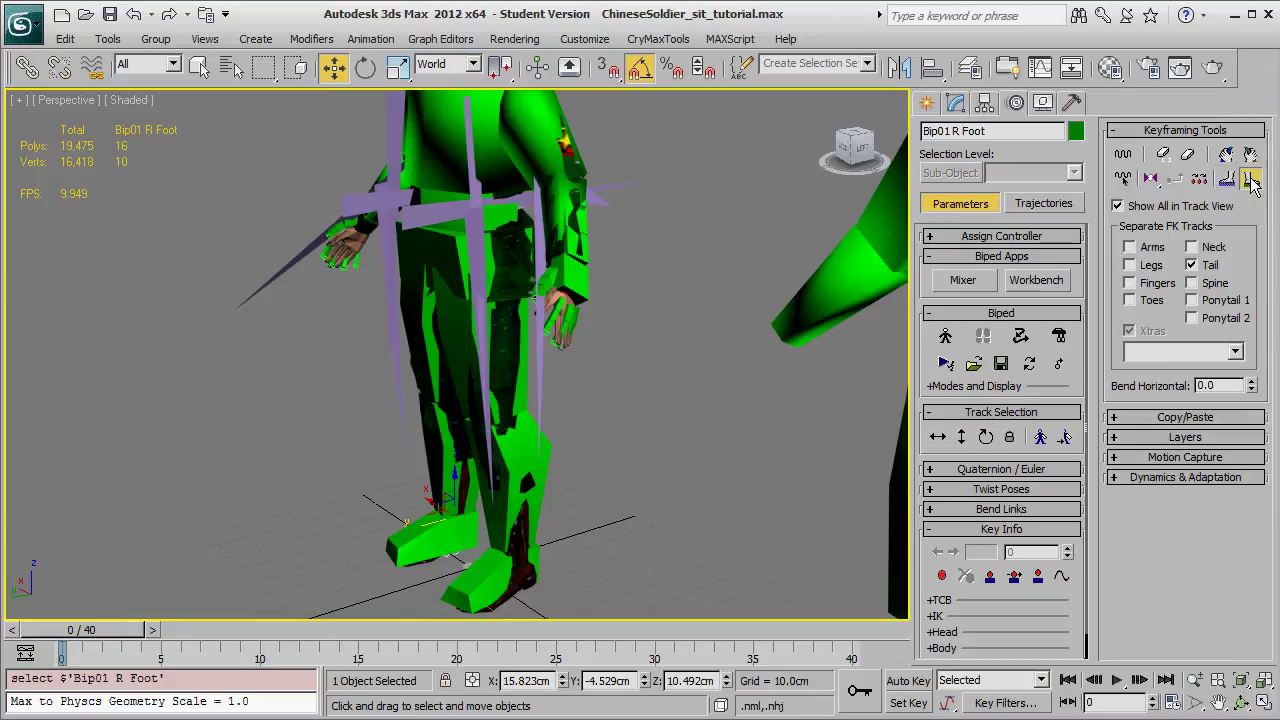
click(989, 578)
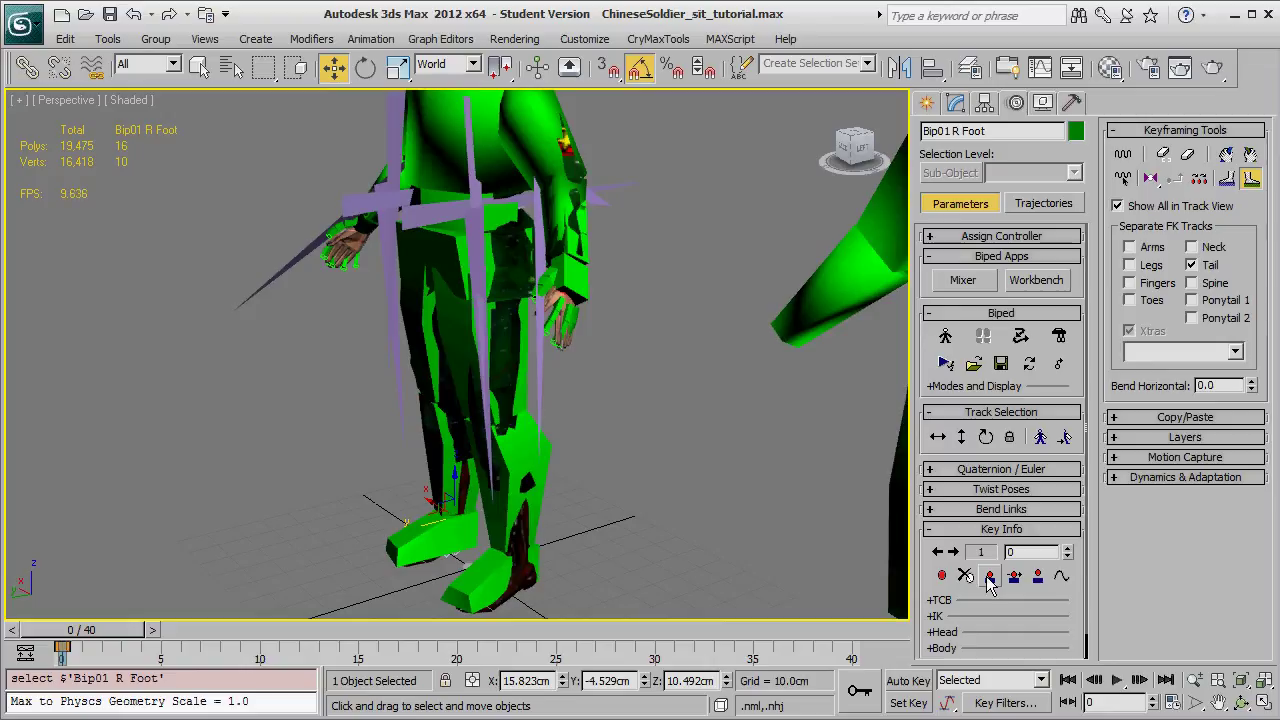
click(483, 578)
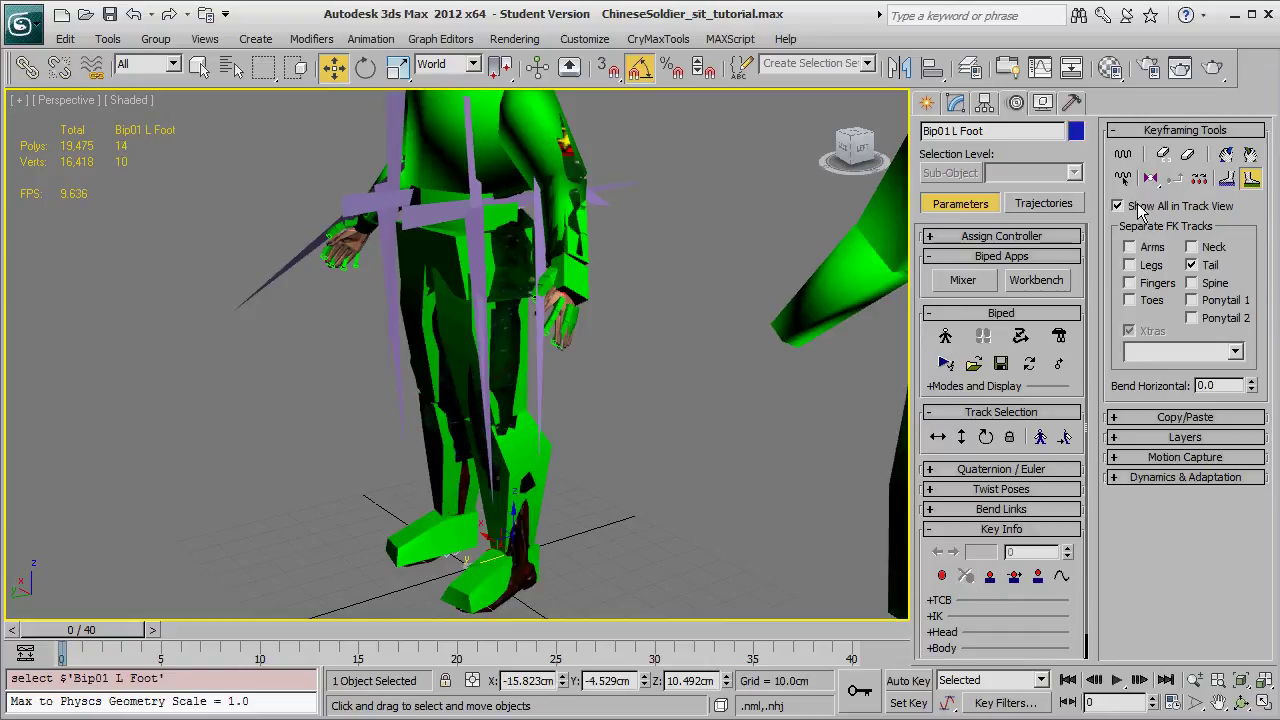
click(1228, 180)
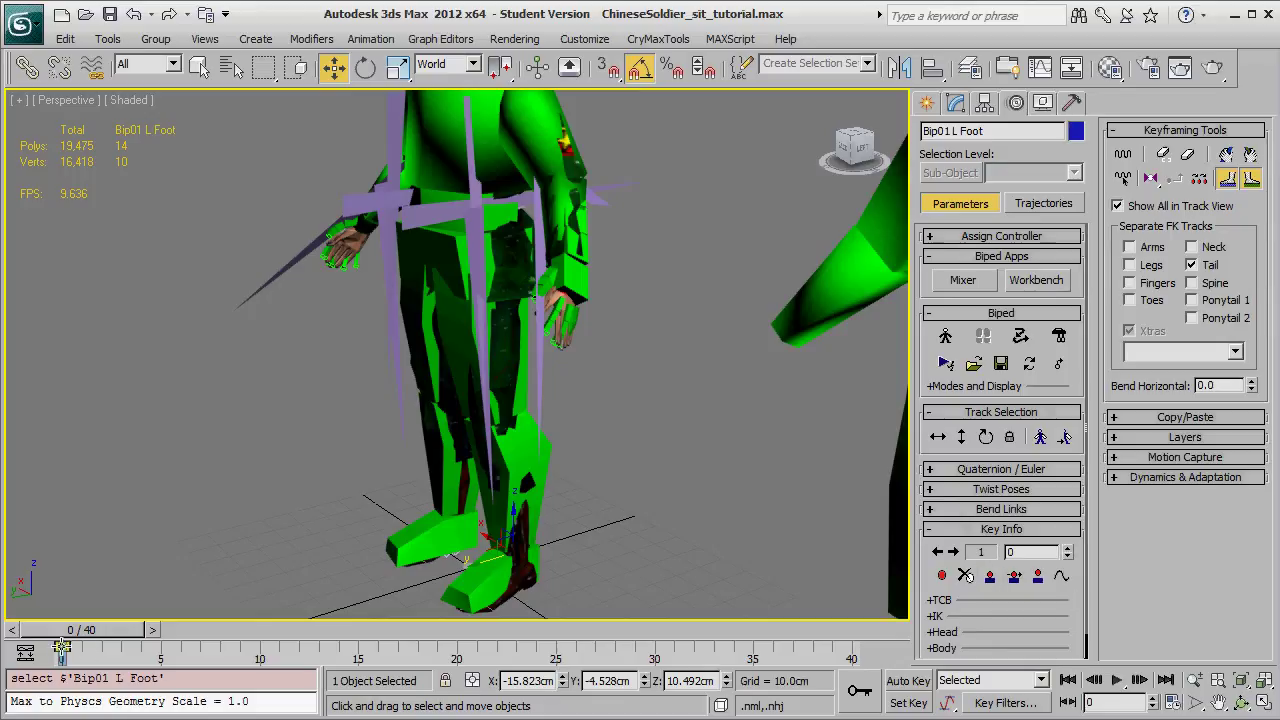
drag(88, 634, 118, 634)
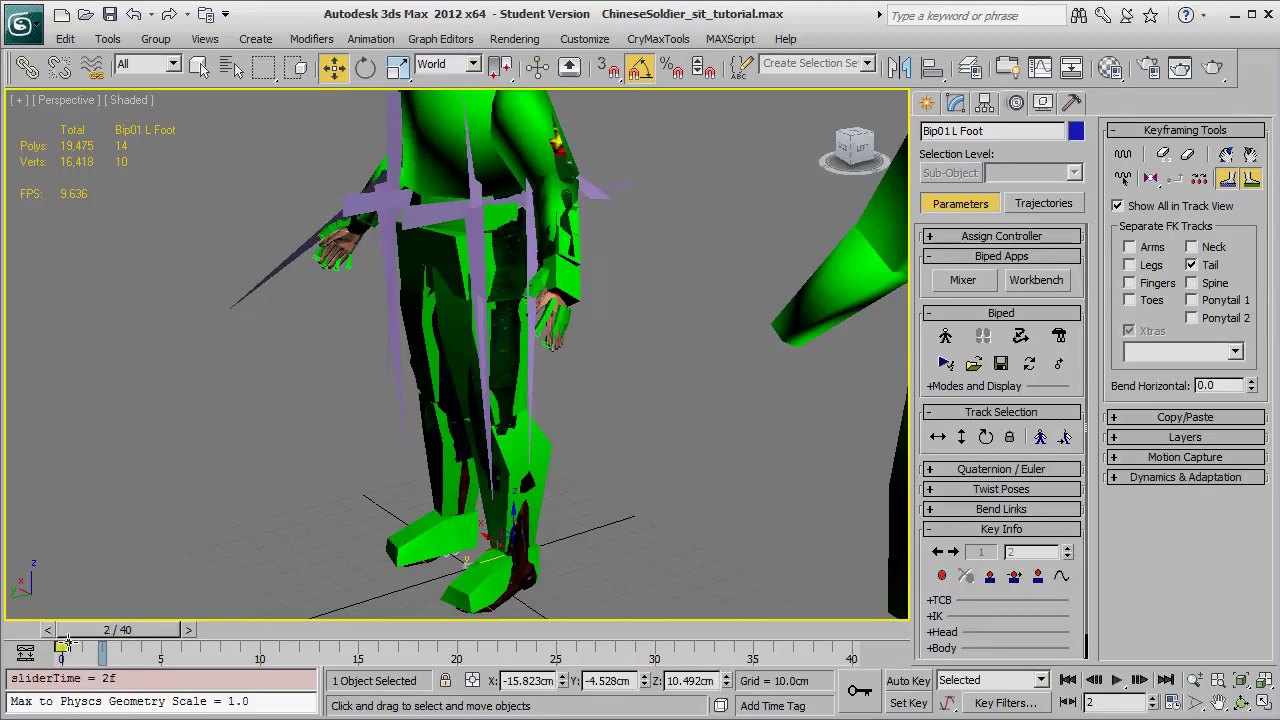
click(990, 578)
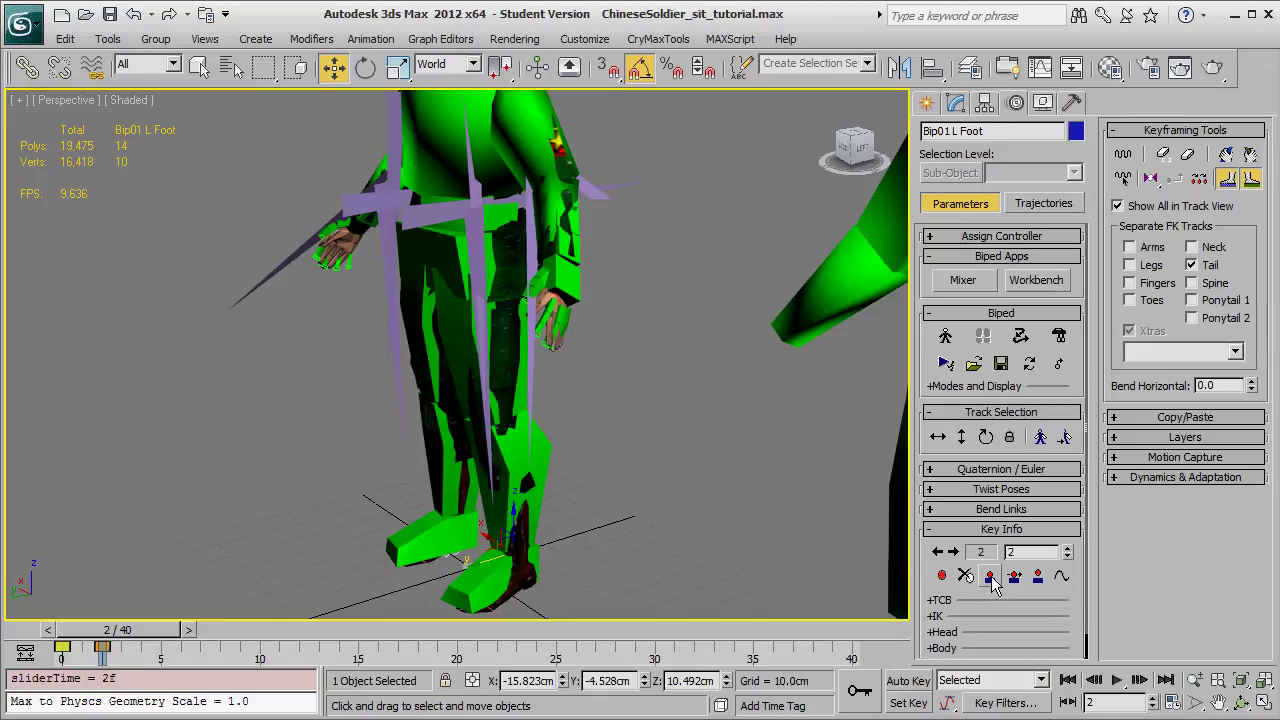
mouse_move(104, 646)
mouse_down()
mouse_move(62, 646)
mouse_move(507, 632)
mouse_move(91, 632)
mouse_up()
key(w)
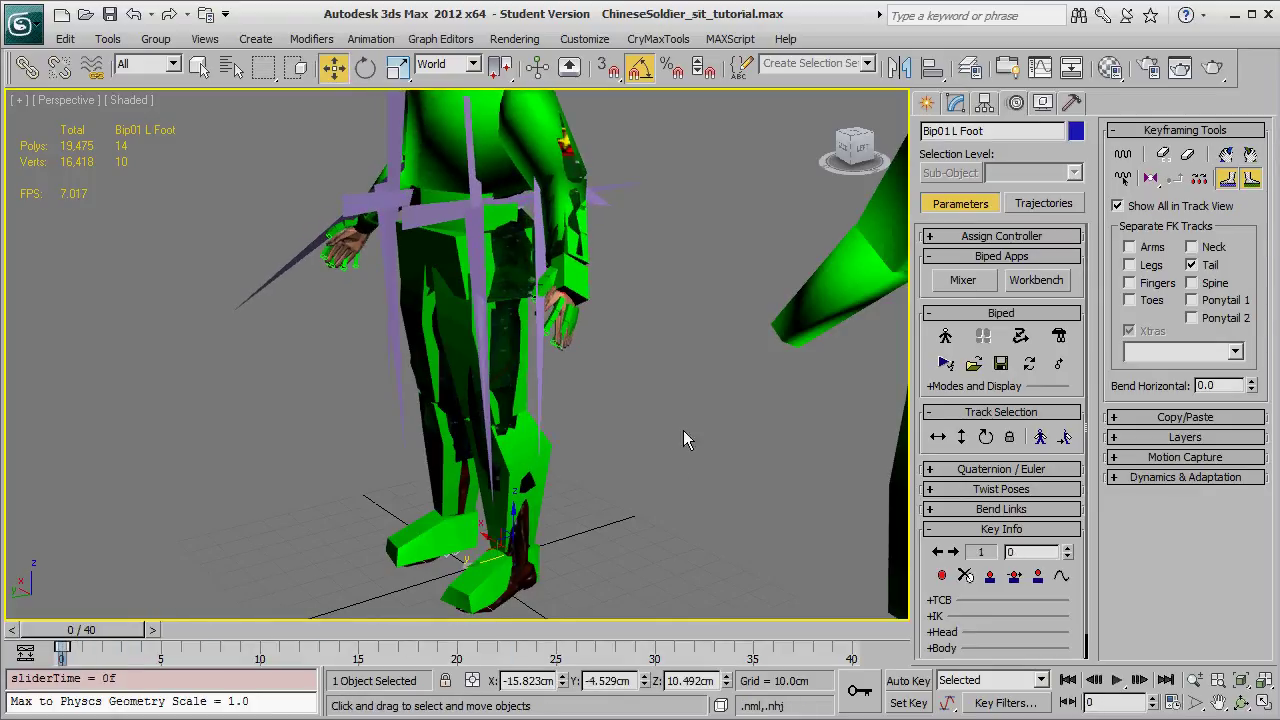
key(ctrl+s)
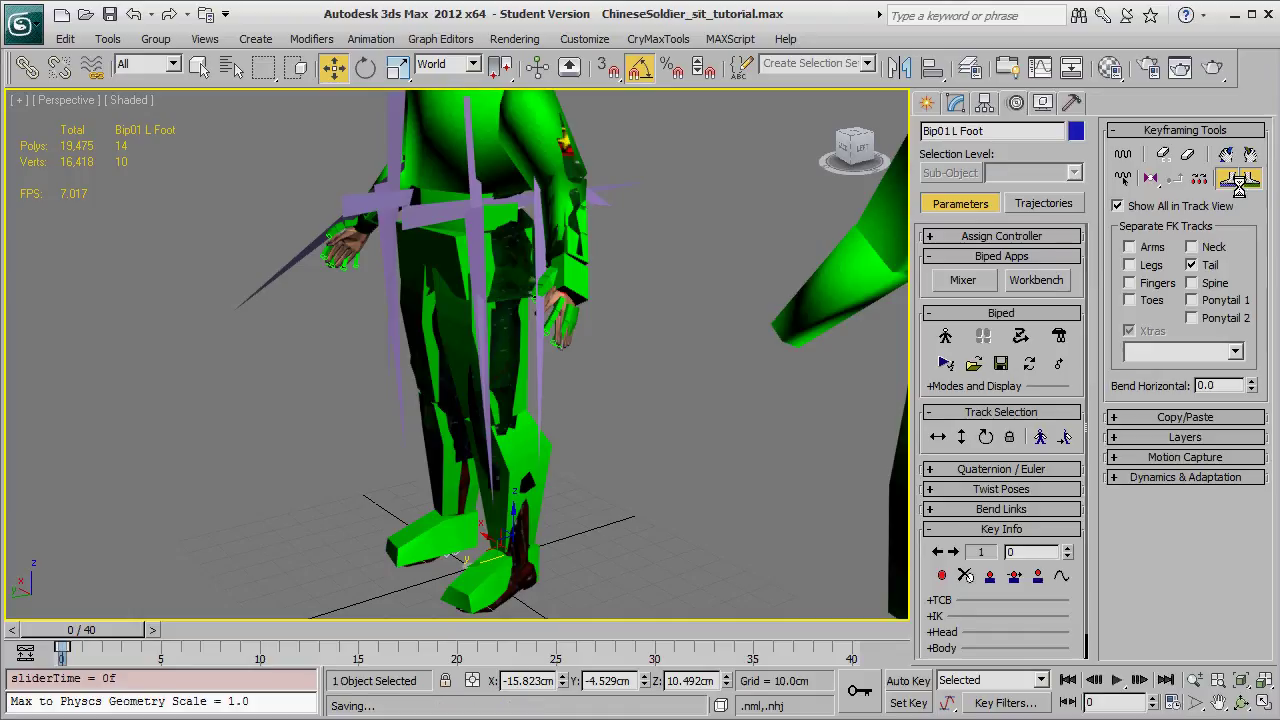
Nudge the pelvis to test the planted feet, select the centre of mass, and enable Auto Key
click(457, 249)
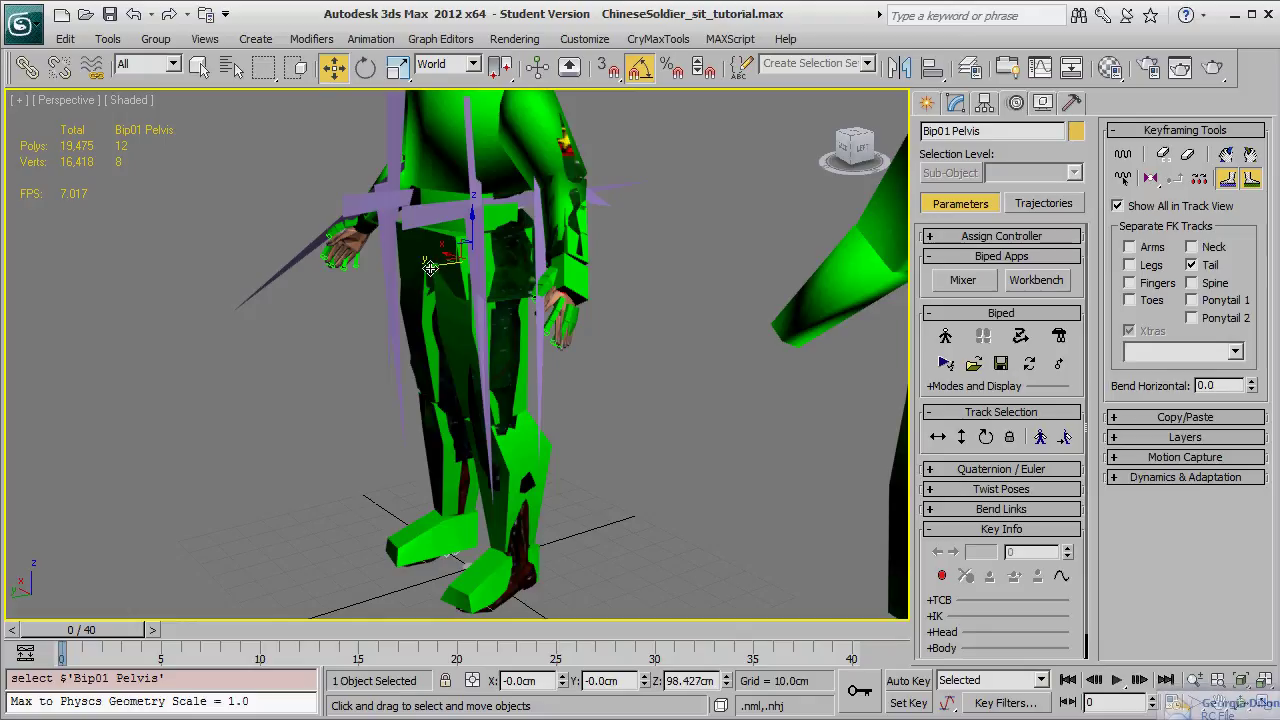
mouse_move(430, 265)
mouse_down()
mouse_move(505, 256)
mouse_move(446, 275)
mouse_up()
click(961, 436)
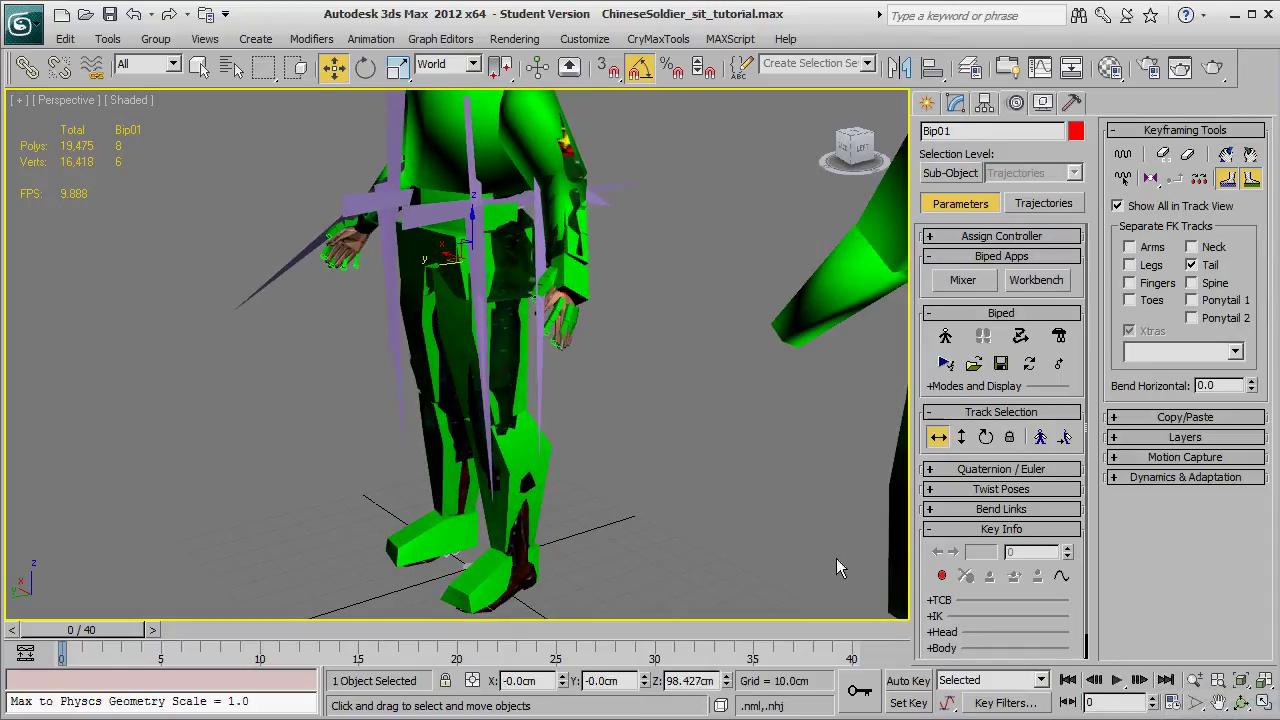
click(908, 681)
Key the body at frame 0, then lower the centre of mass into a sitting pose around frame 15
click(939, 438)
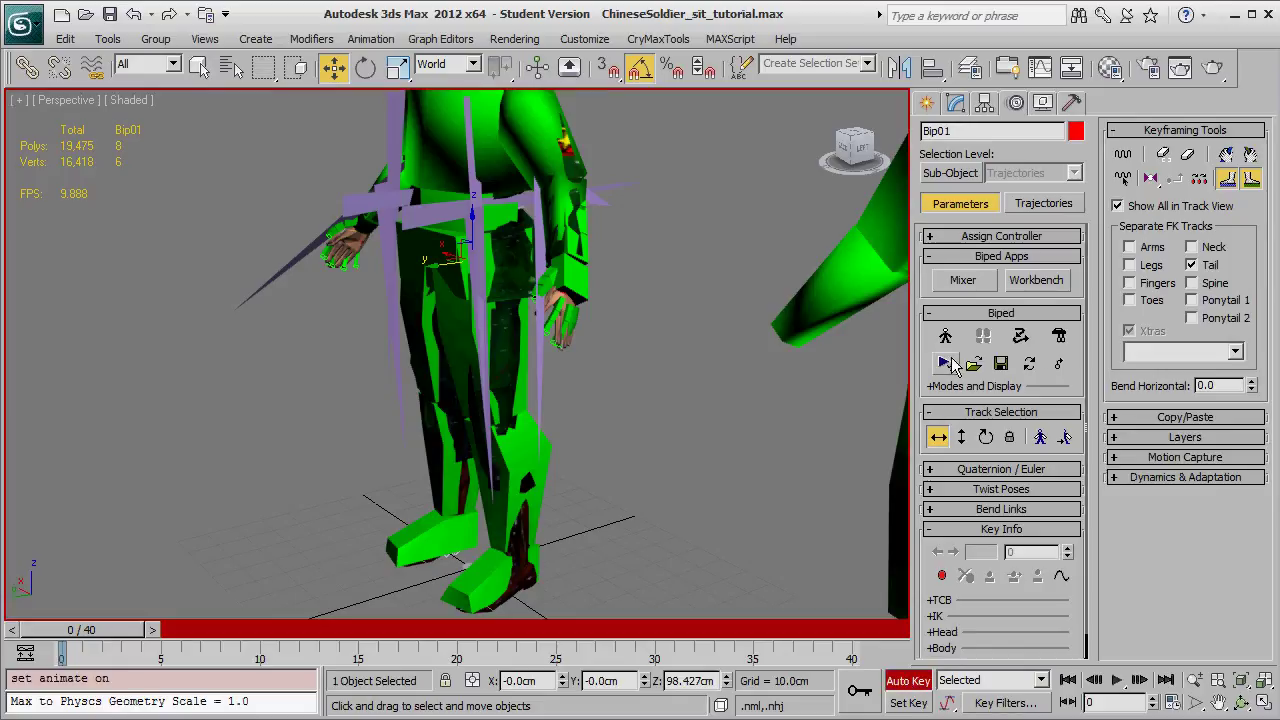
click(943, 577)
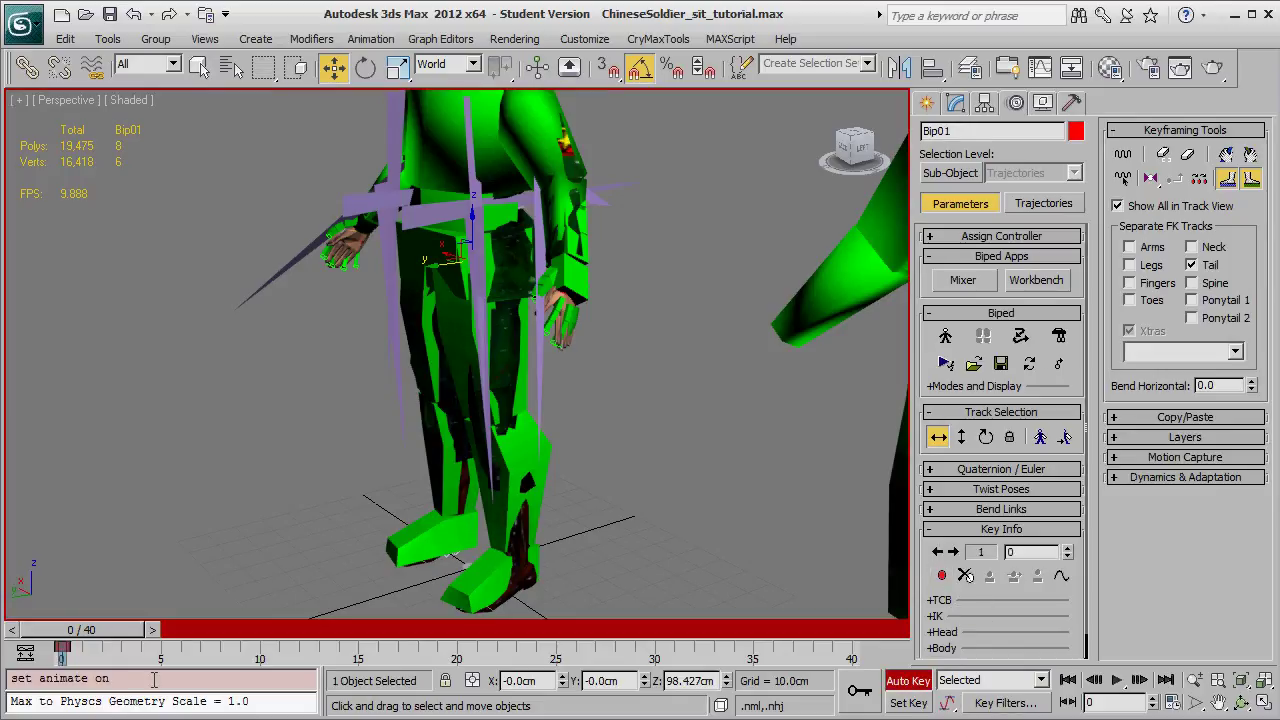
drag(128, 640, 440, 620)
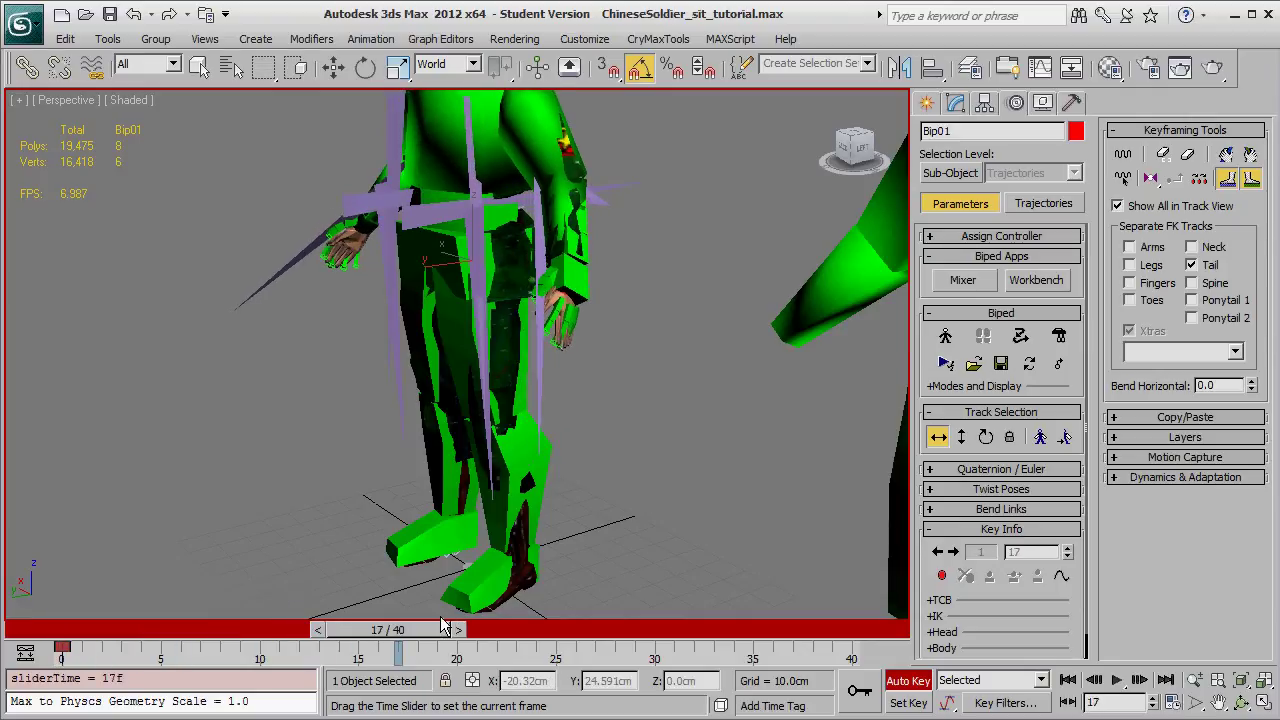
key(w)
drag(456, 250, 543, 371)
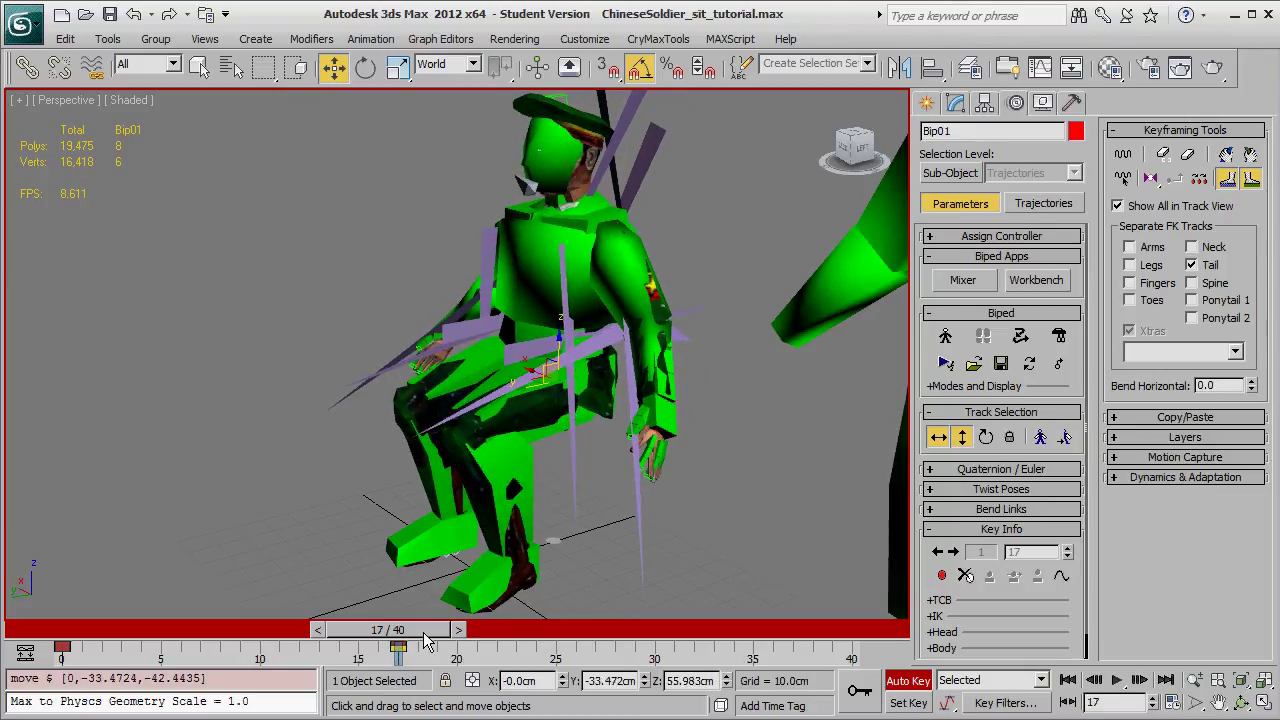
Raise the body toward standing height at the start and check the seated pose at frame 18
drag(425, 640, 113, 647)
key(w)
drag(470, 365, 470, 232)
mouse_move(105, 638)
mouse_down()
mouse_move(395, 640)
mouse_move(100, 645)
mouse_up()
key(w)
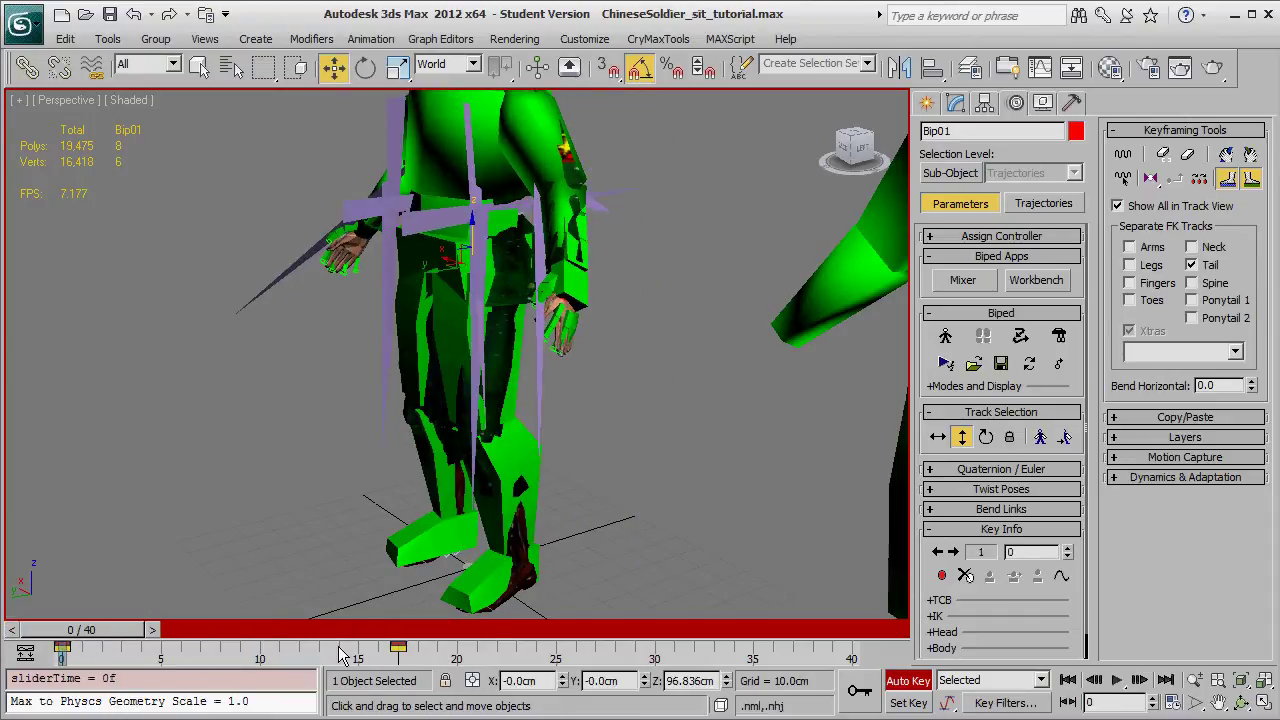
drag(122, 638, 455, 630)
key(w)
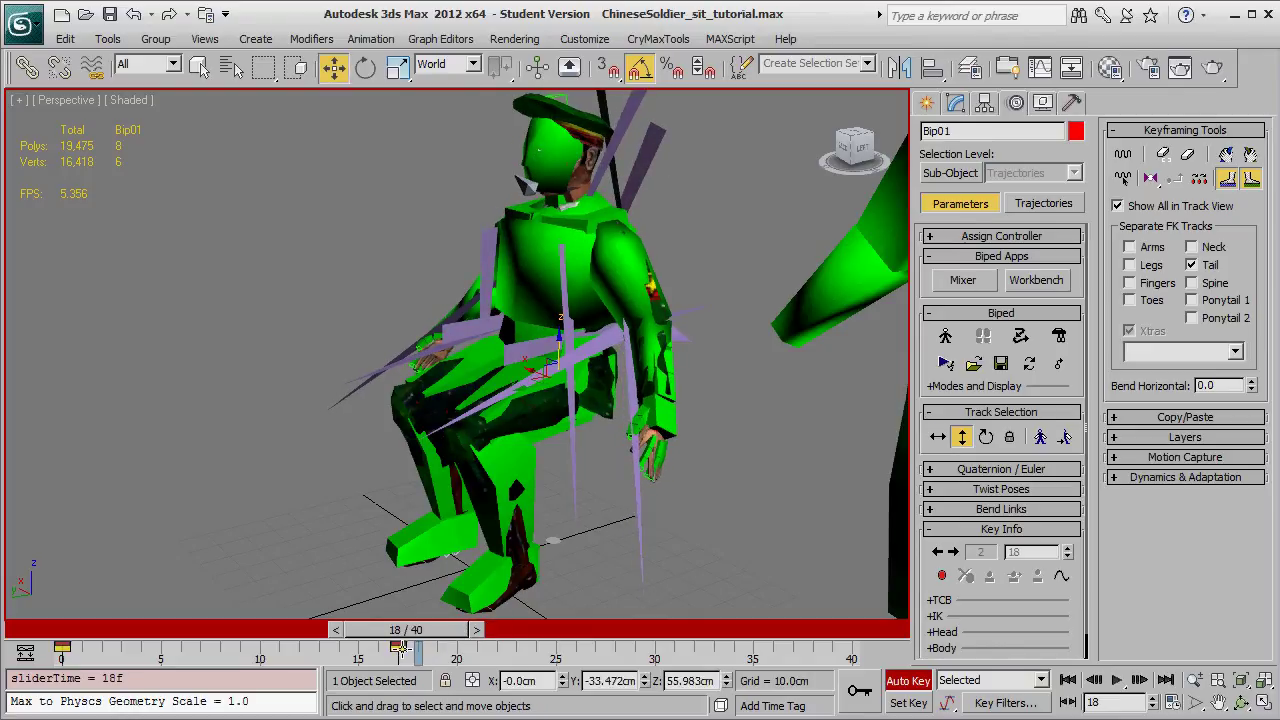
Select the body key on the timeline and scrub ahead to frame 36
click(400, 648)
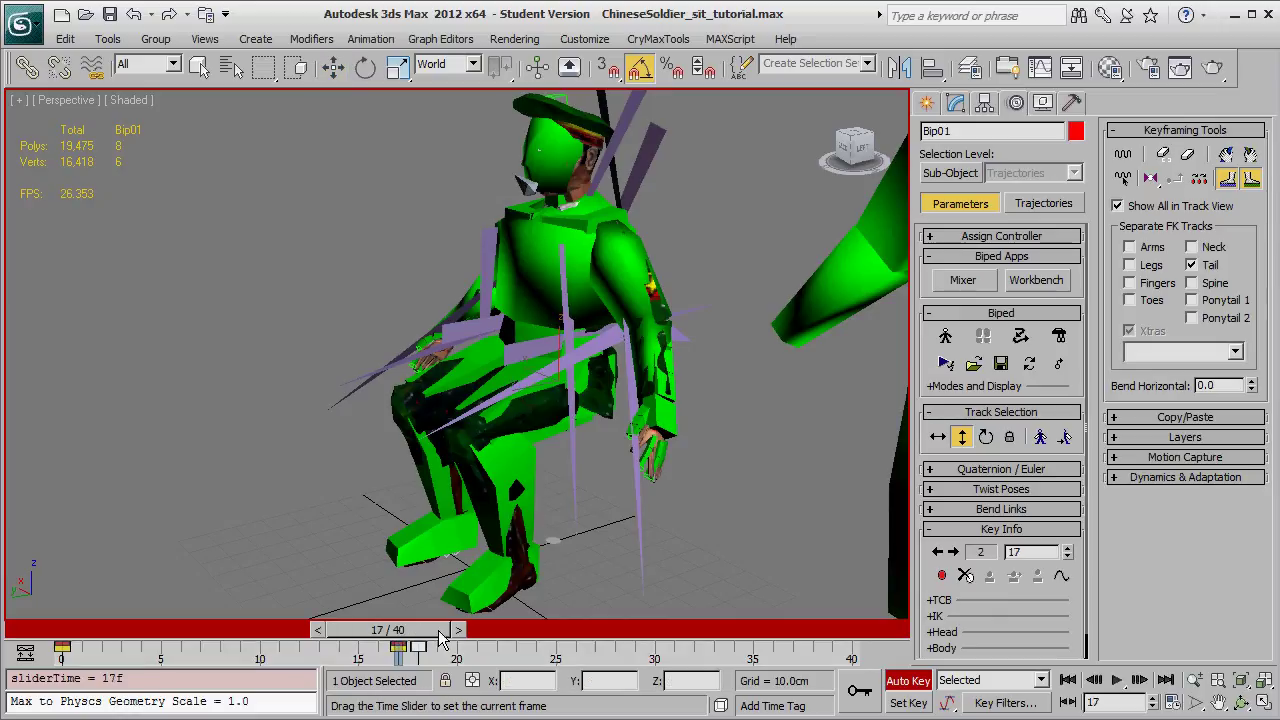
click(478, 631)
drag(480, 640, 795, 635)
key(w)
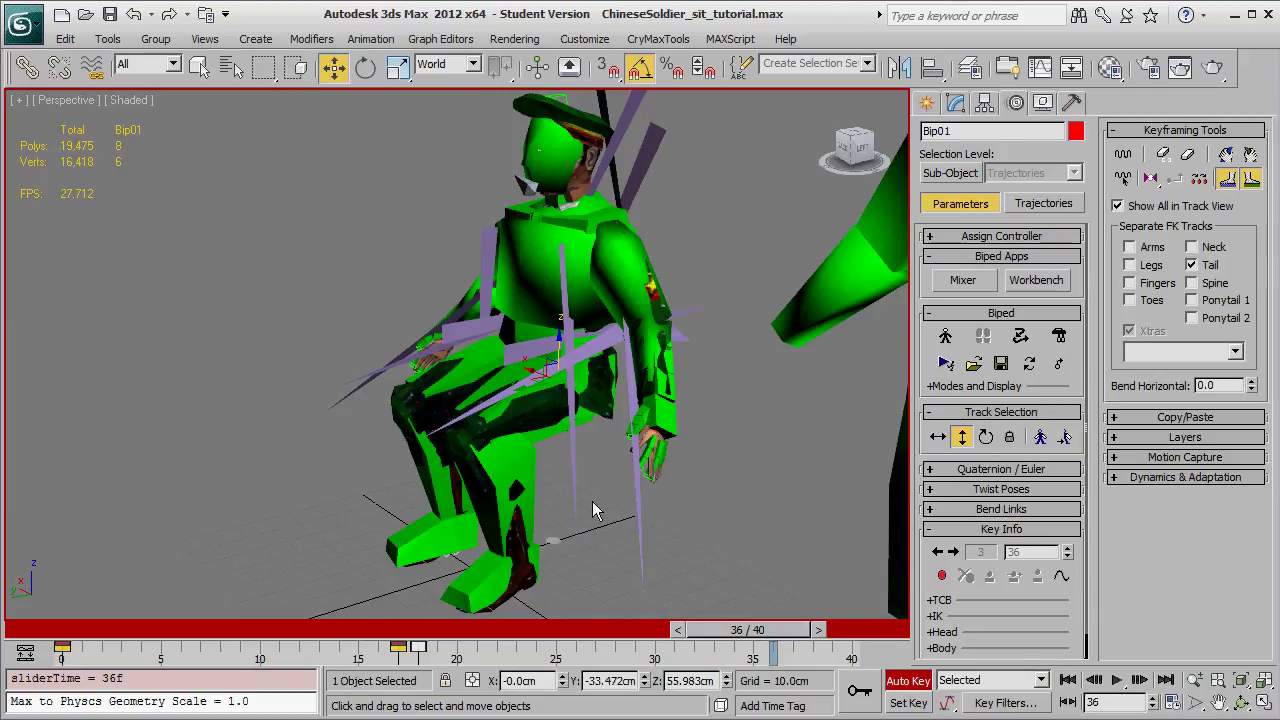
Inspect the thigh, spine, grenade helper, mesh and pelvis while orbiting around the soldier
click(545, 365)
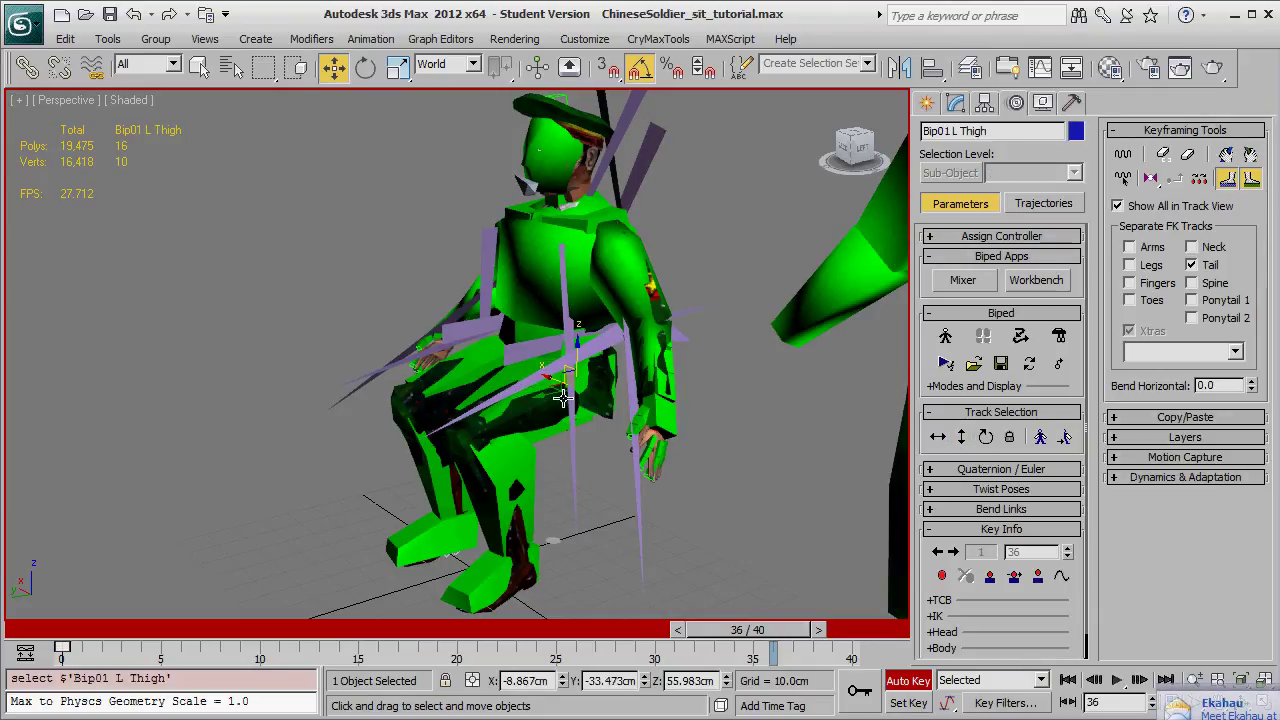
click(519, 336)
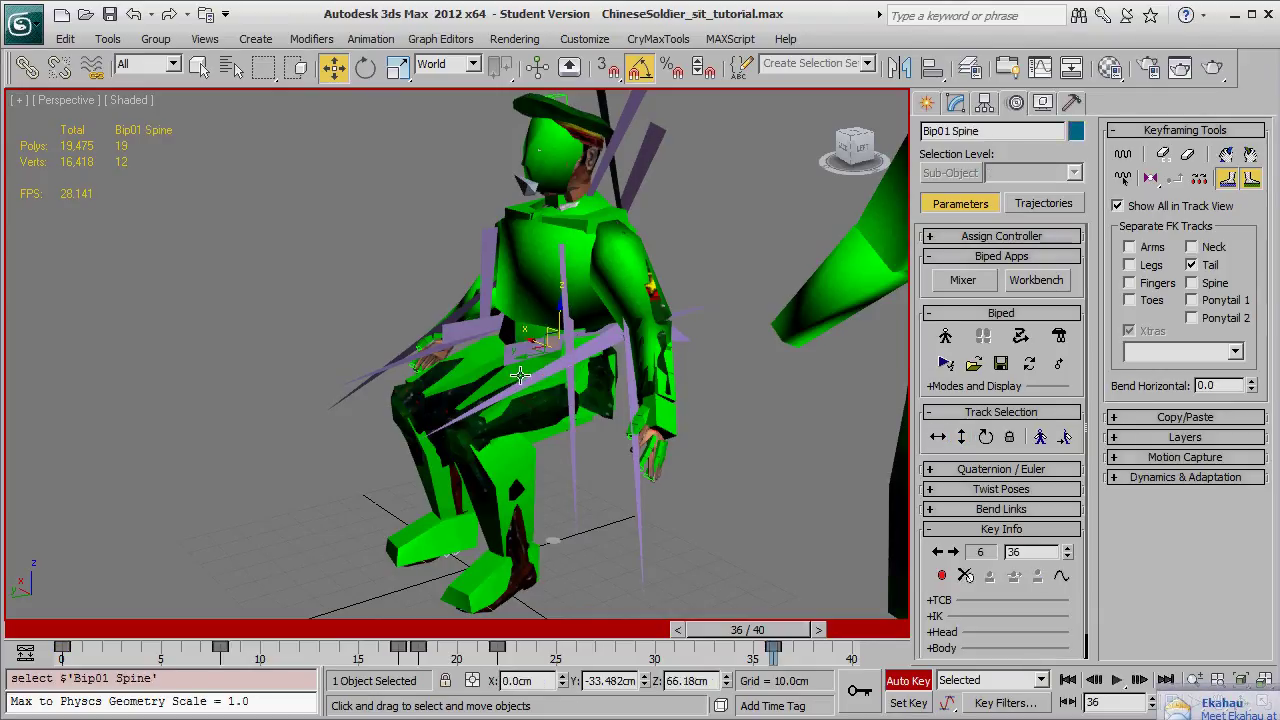
click(530, 376)
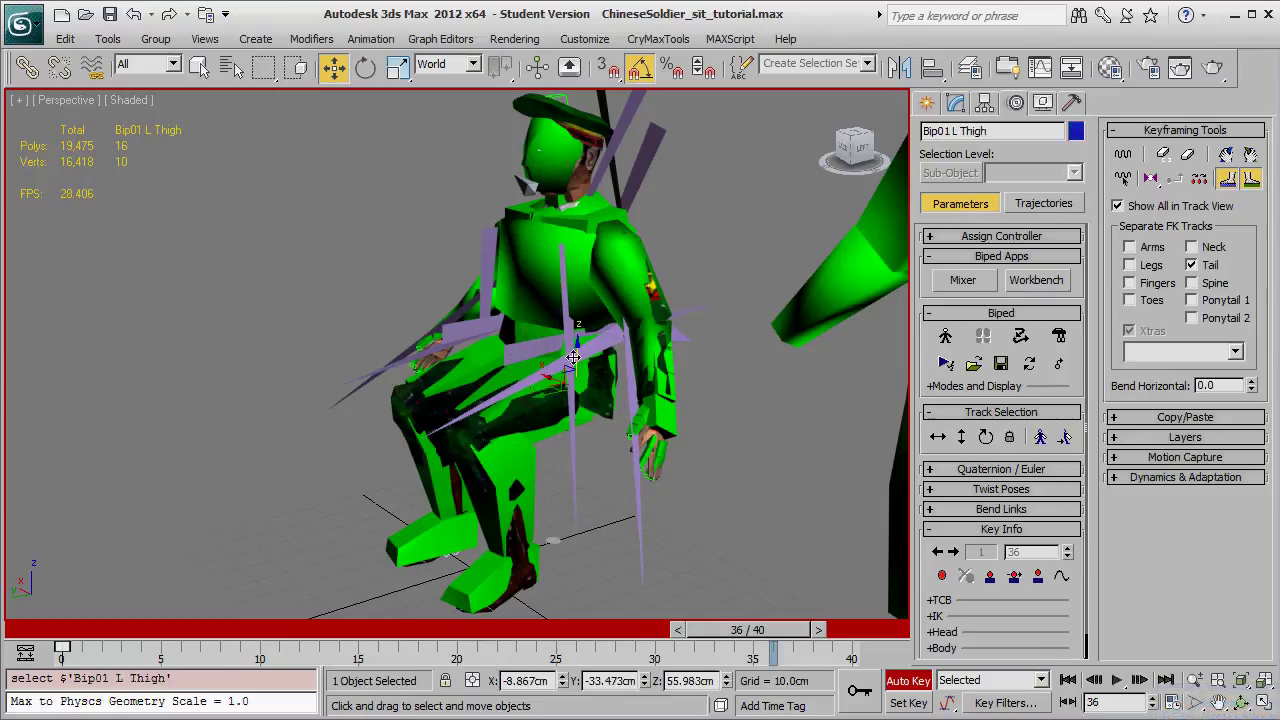
click(503, 328)
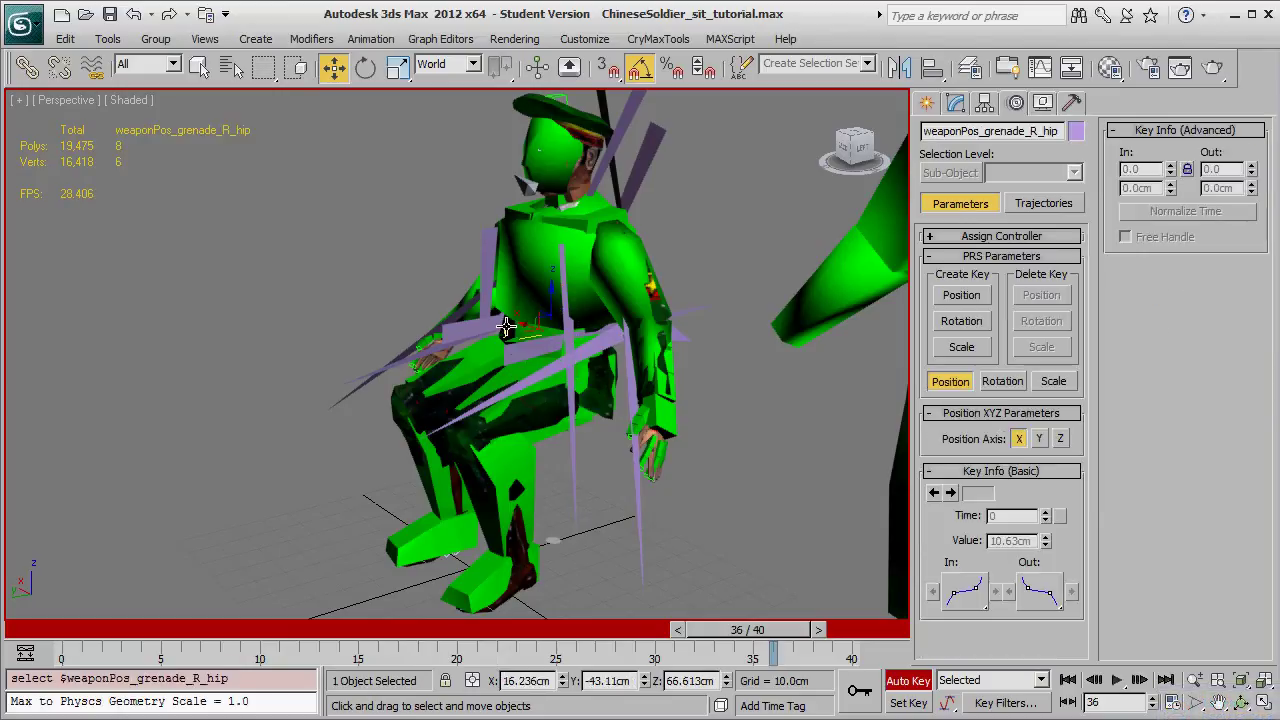
alt+middle_drag(680, 457, 481, 350)
scroll(481, 346, up, 3)
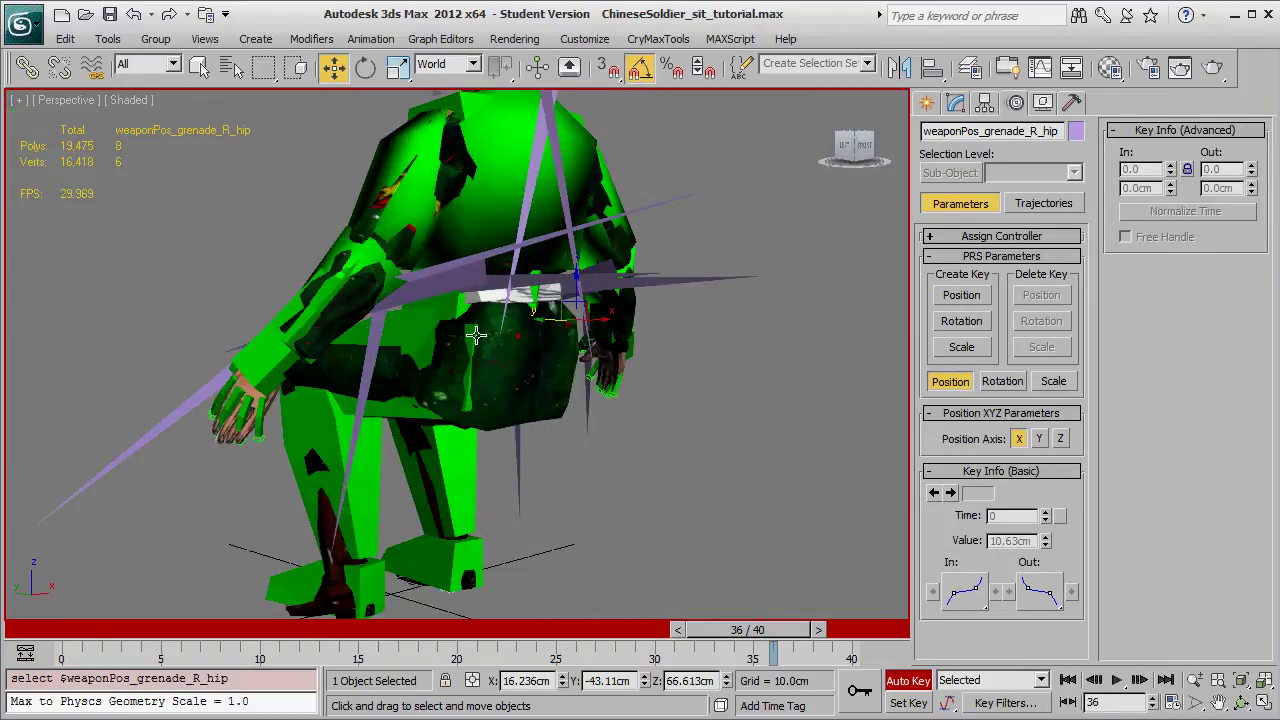
click(463, 330)
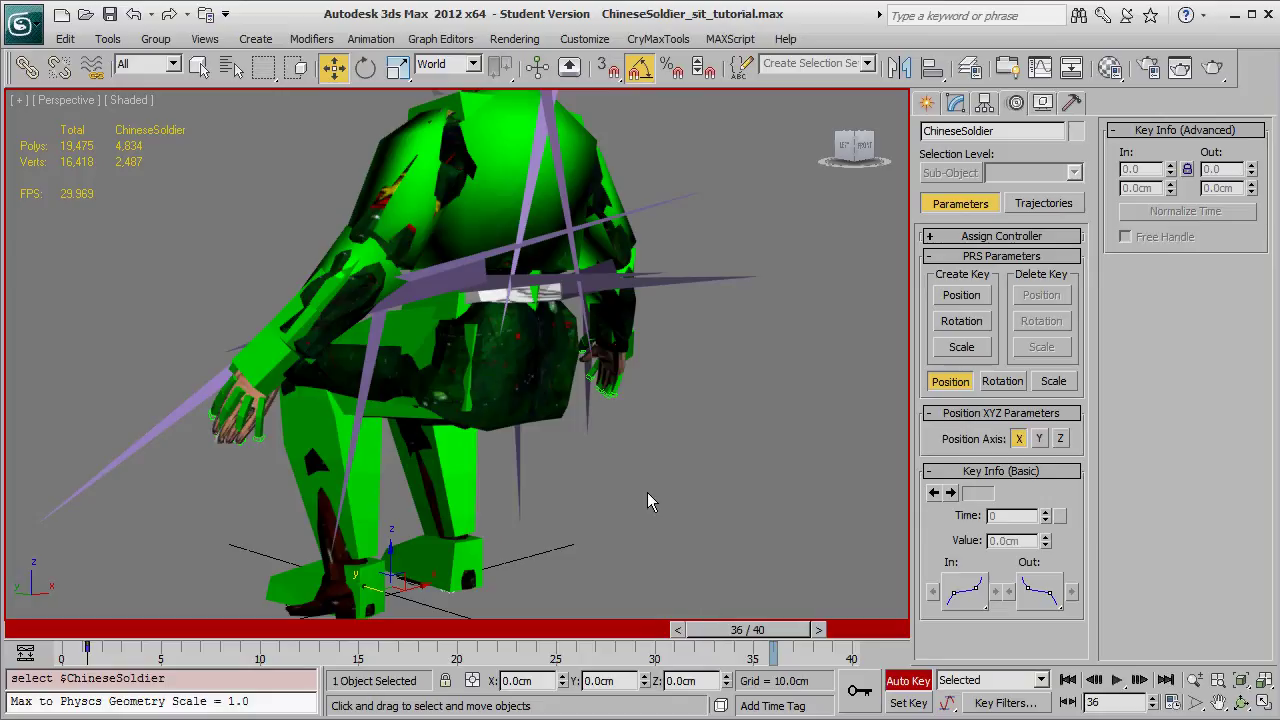
click(474, 336)
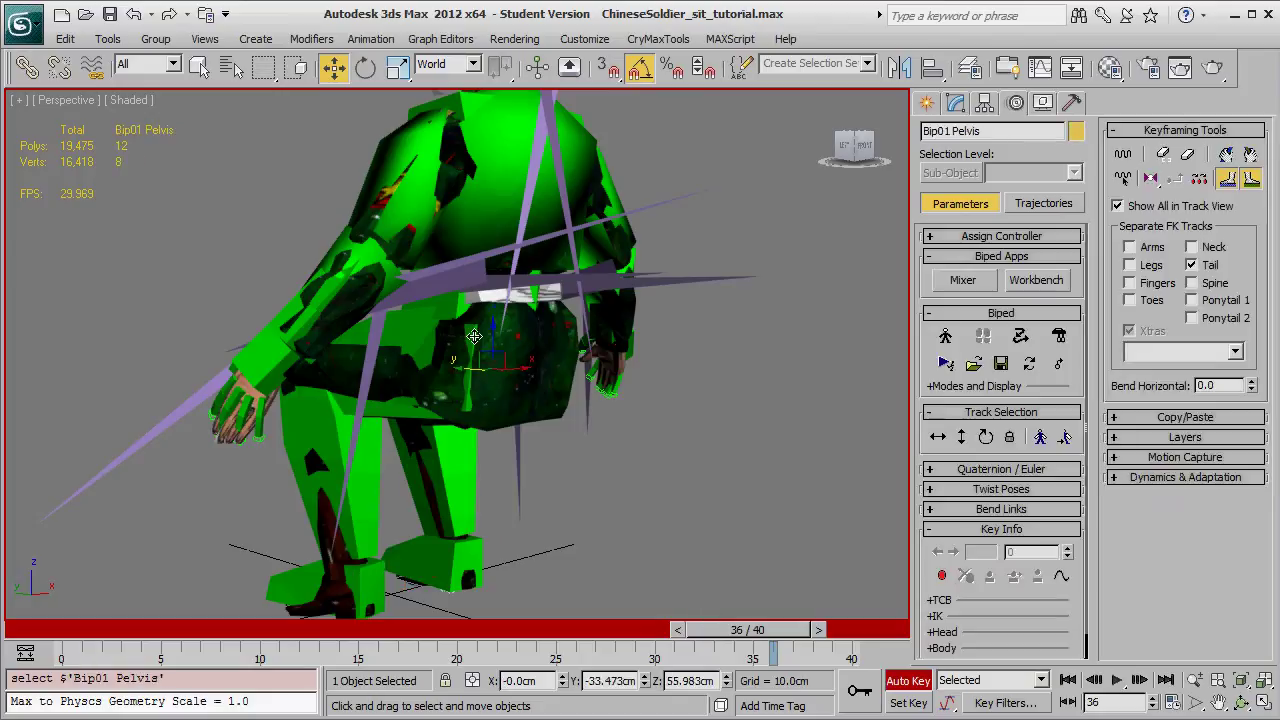
alt+middle_drag(572, 495, 778, 506)
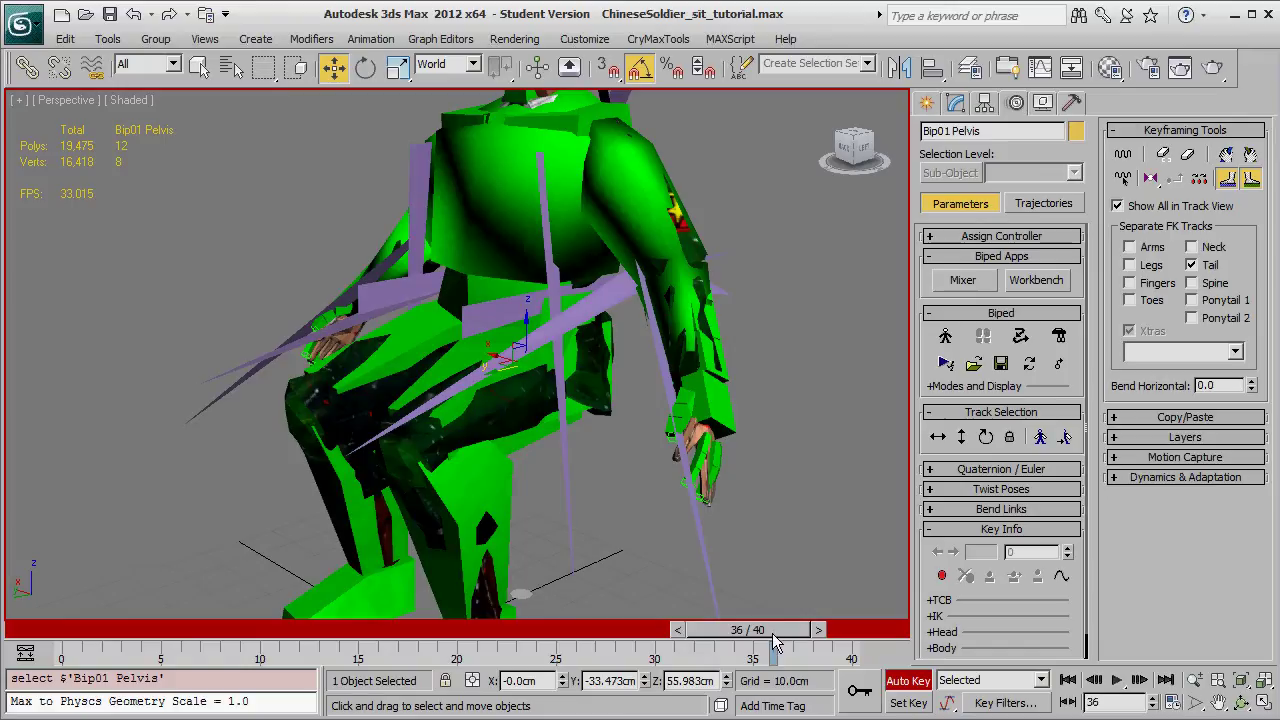
Enable Body Vertical and copy the standing frame-0 key to frame 35
click(961, 437)
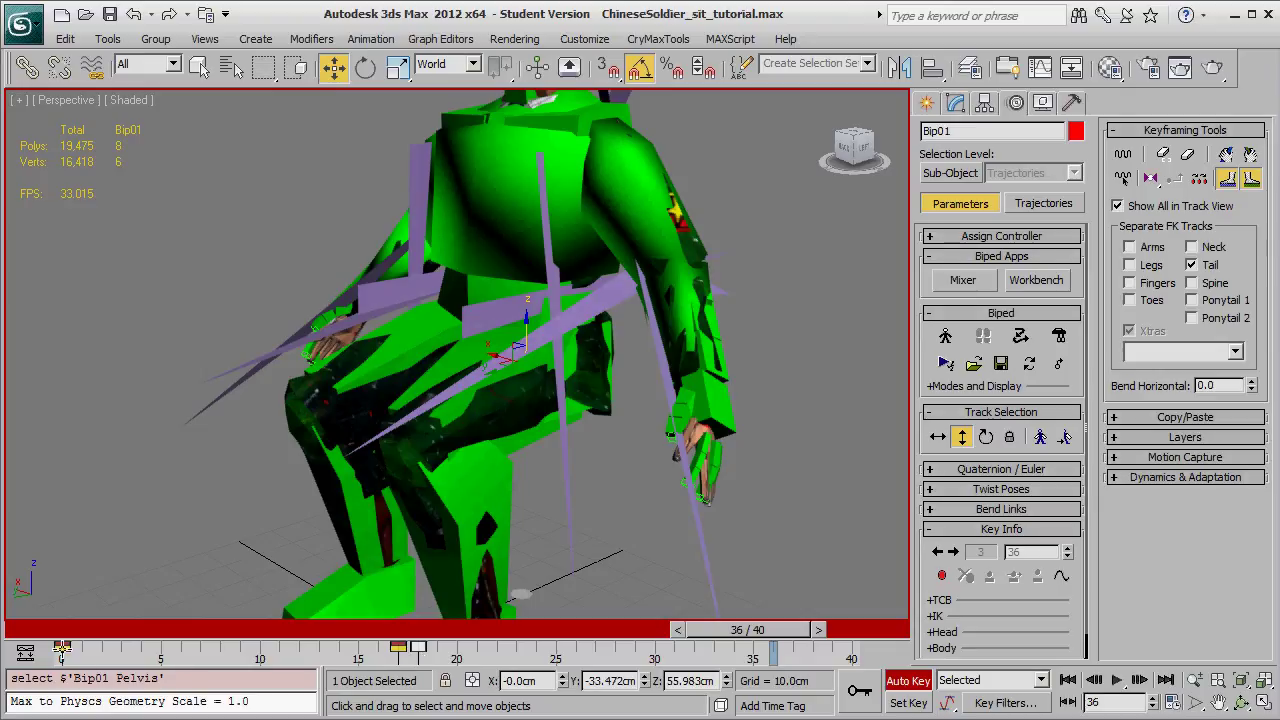
click(62, 651)
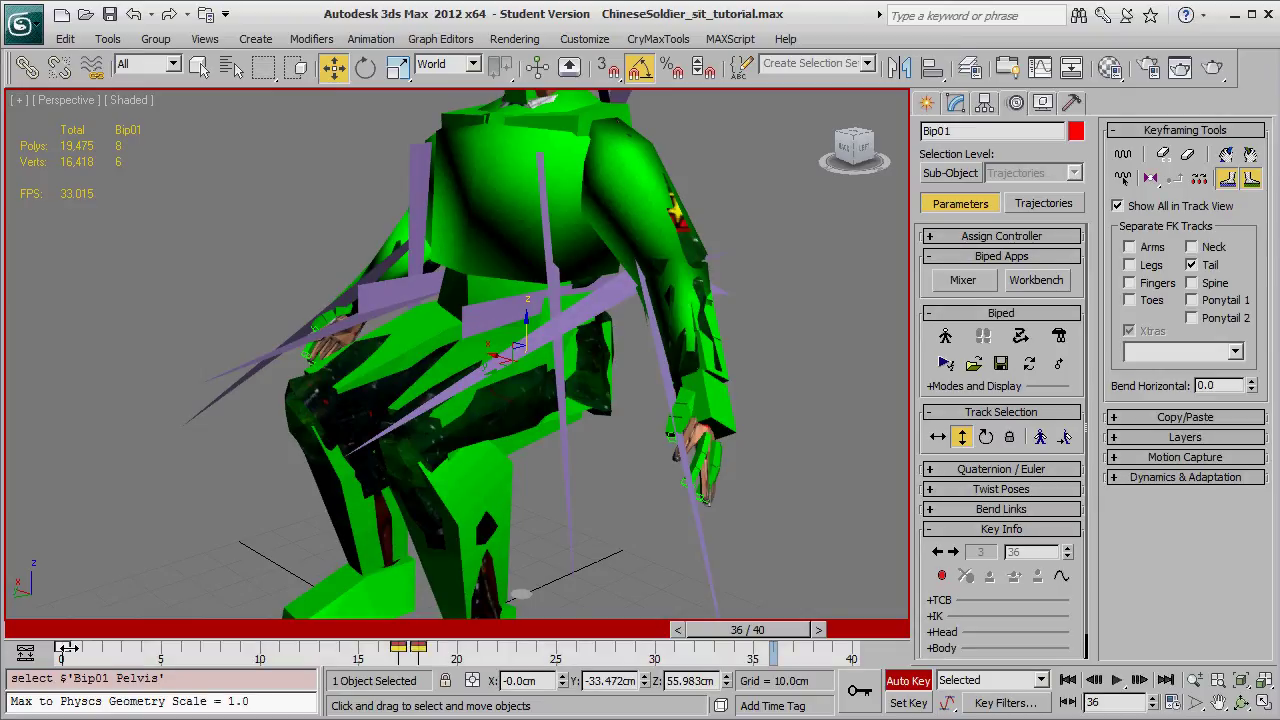
shift+drag(62, 651, 476, 648)
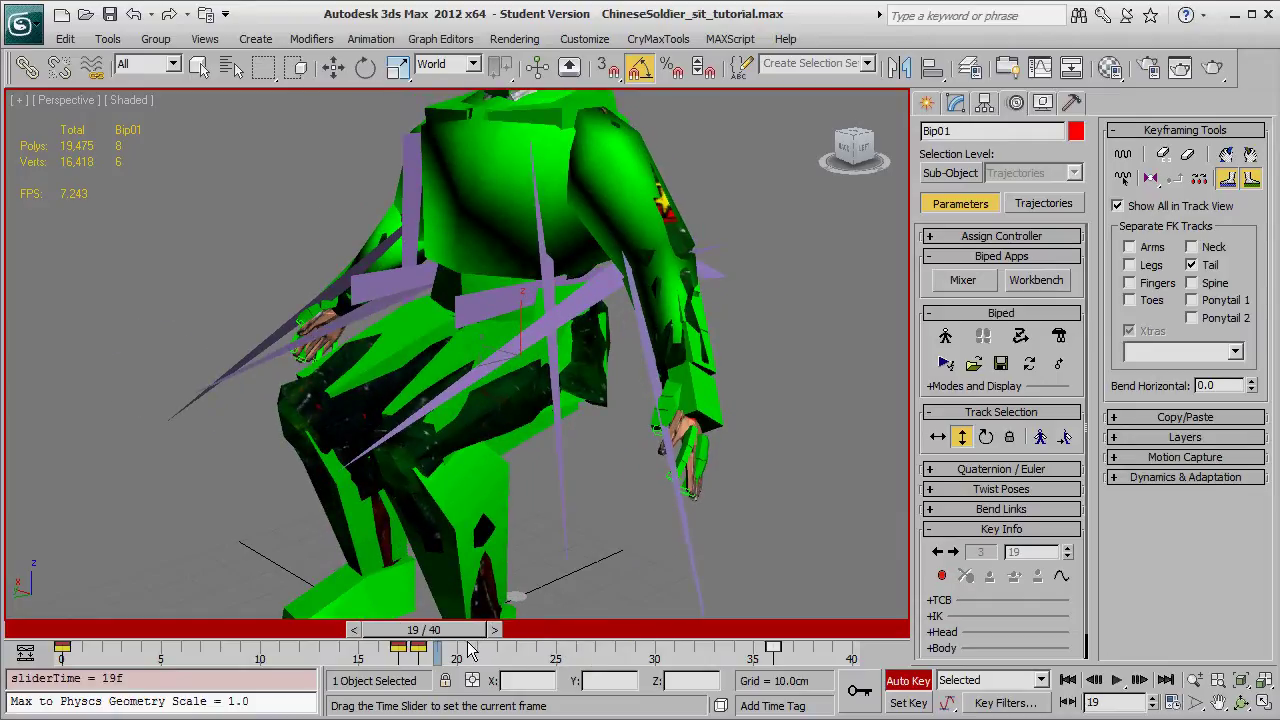
Step back to frame 18 and check the left foot and spine bones
key(comma)
key(w)
middle_drag(665, 587, 658, 543)
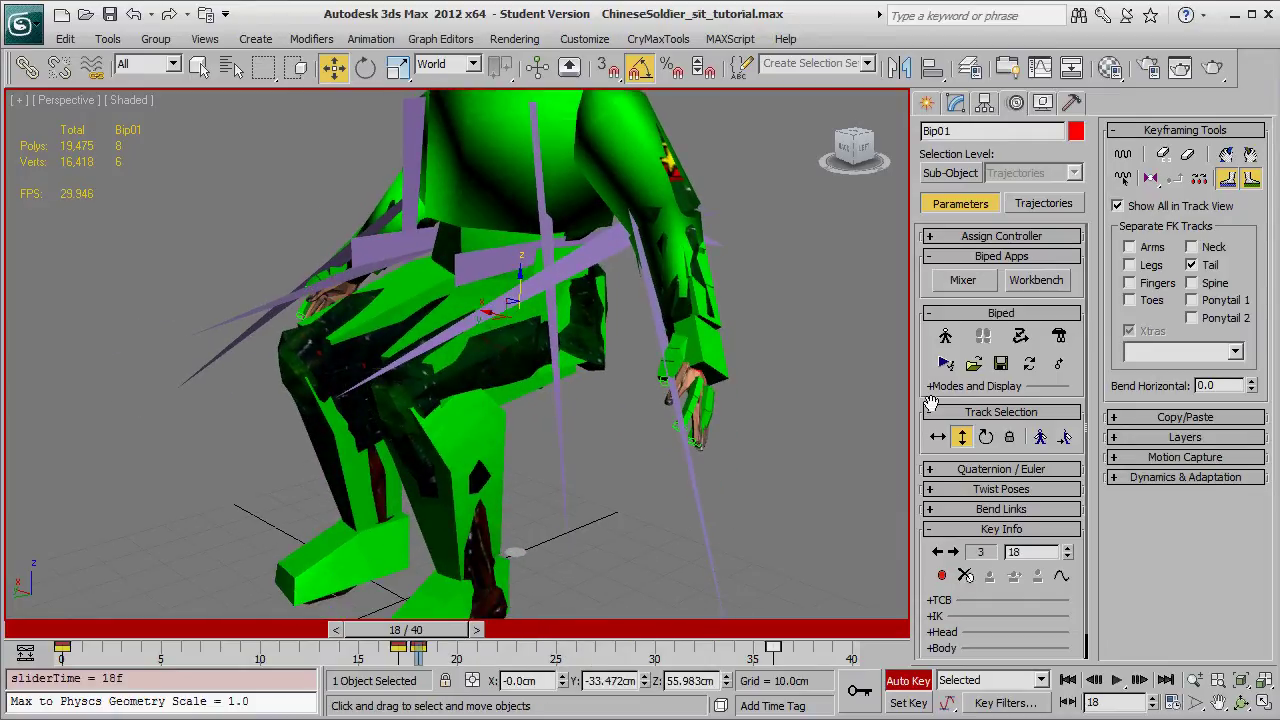
middle_drag(644, 560, 645, 466)
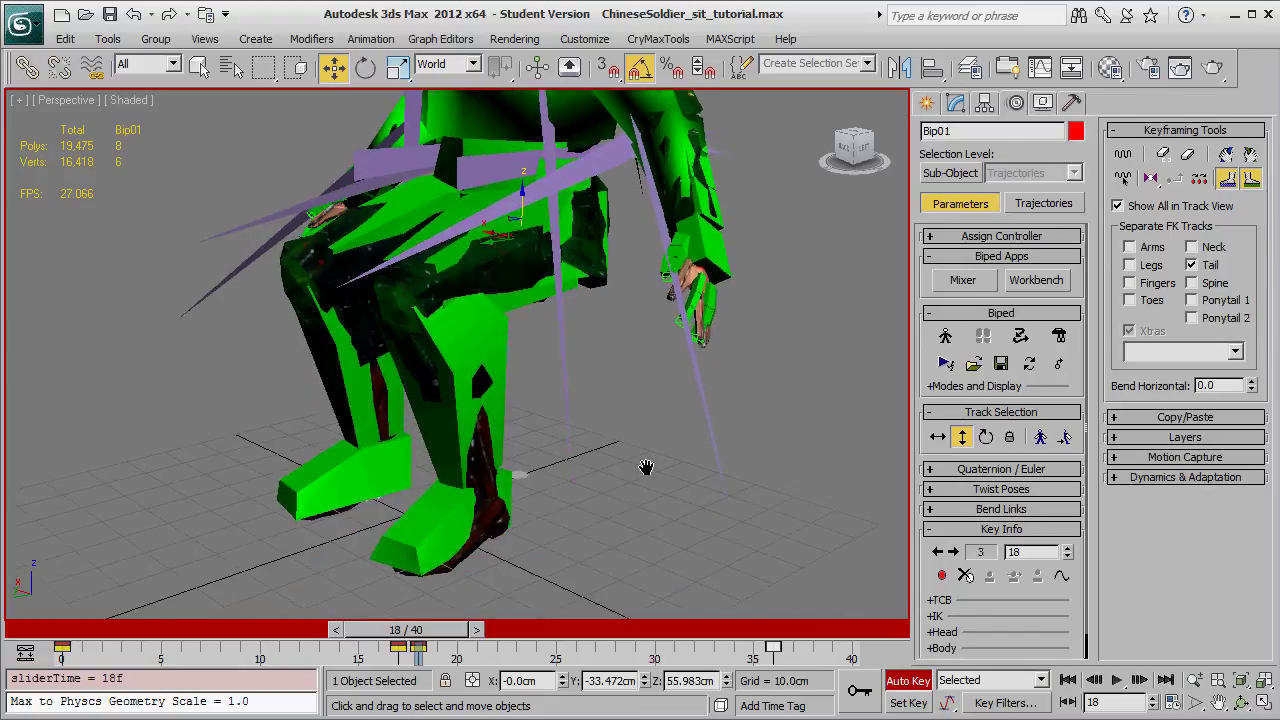
click(433, 530)
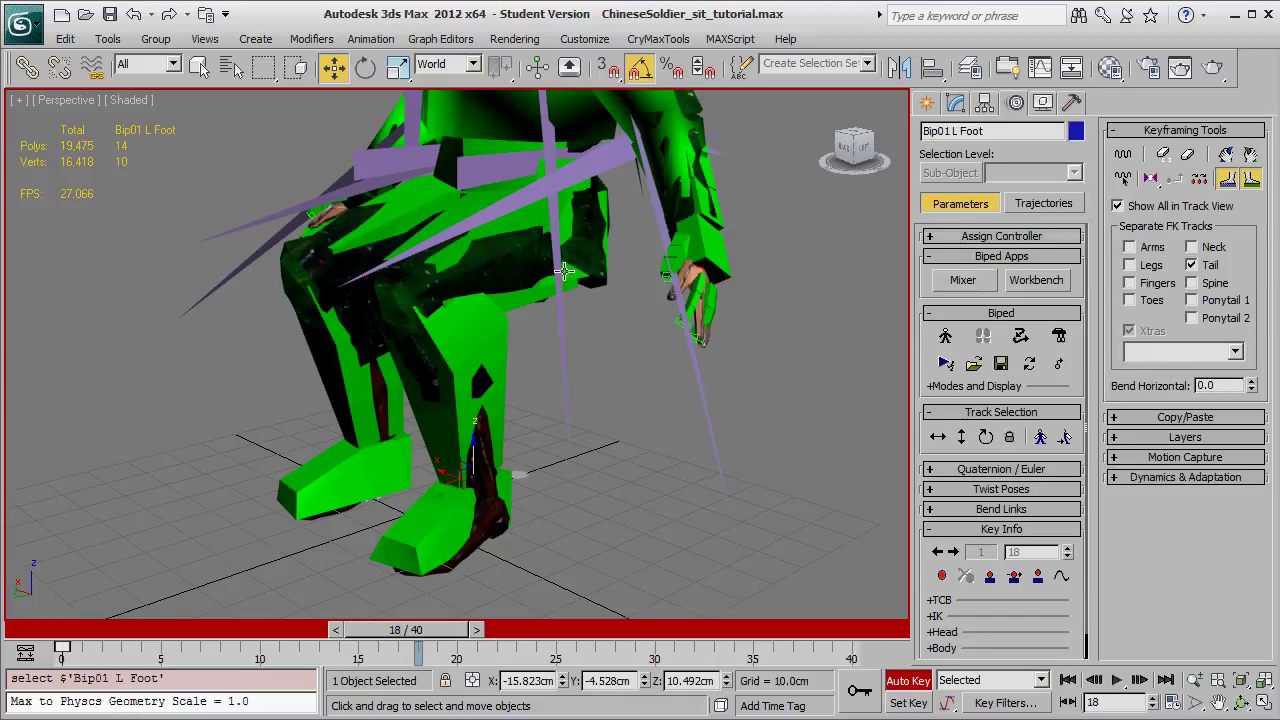
click(454, 155)
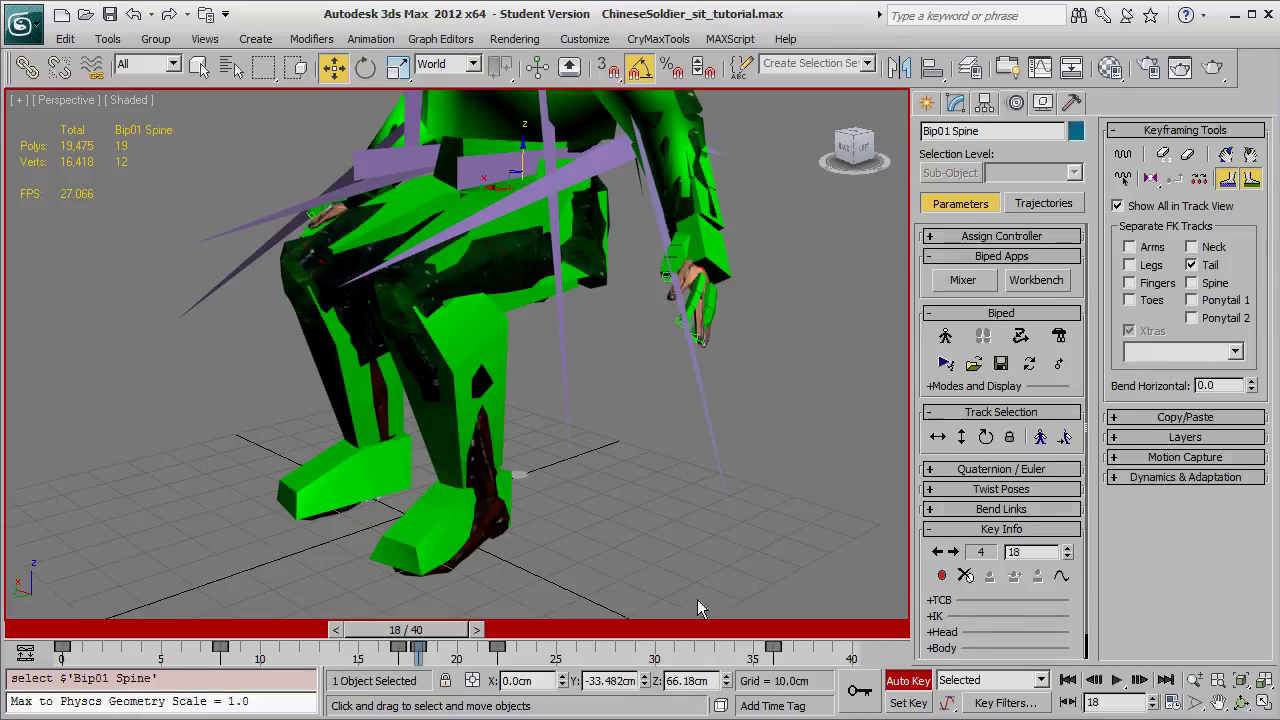
Scrub through the sitting motion, checking pelvis, thigh and Body Vertical keys, then return toward frame 0
drag(455, 635, 537, 630)
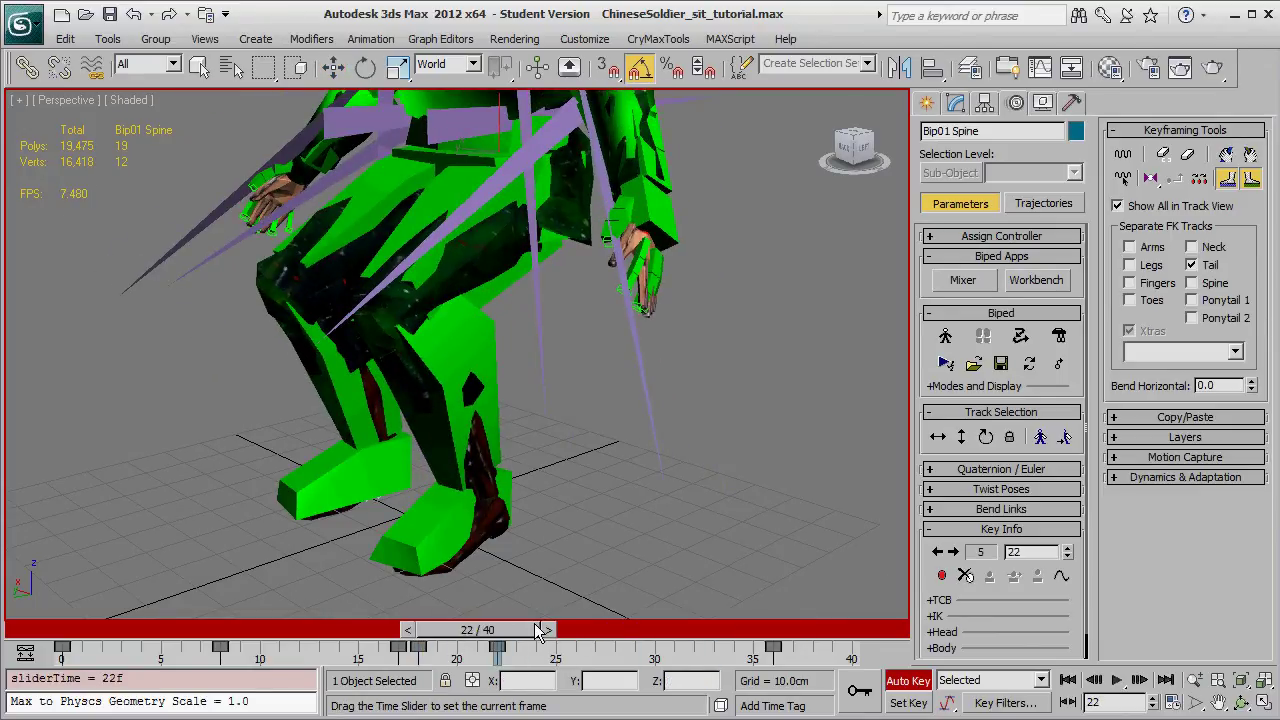
key(w)
scroll(500, 290, up, 5)
click(487, 294)
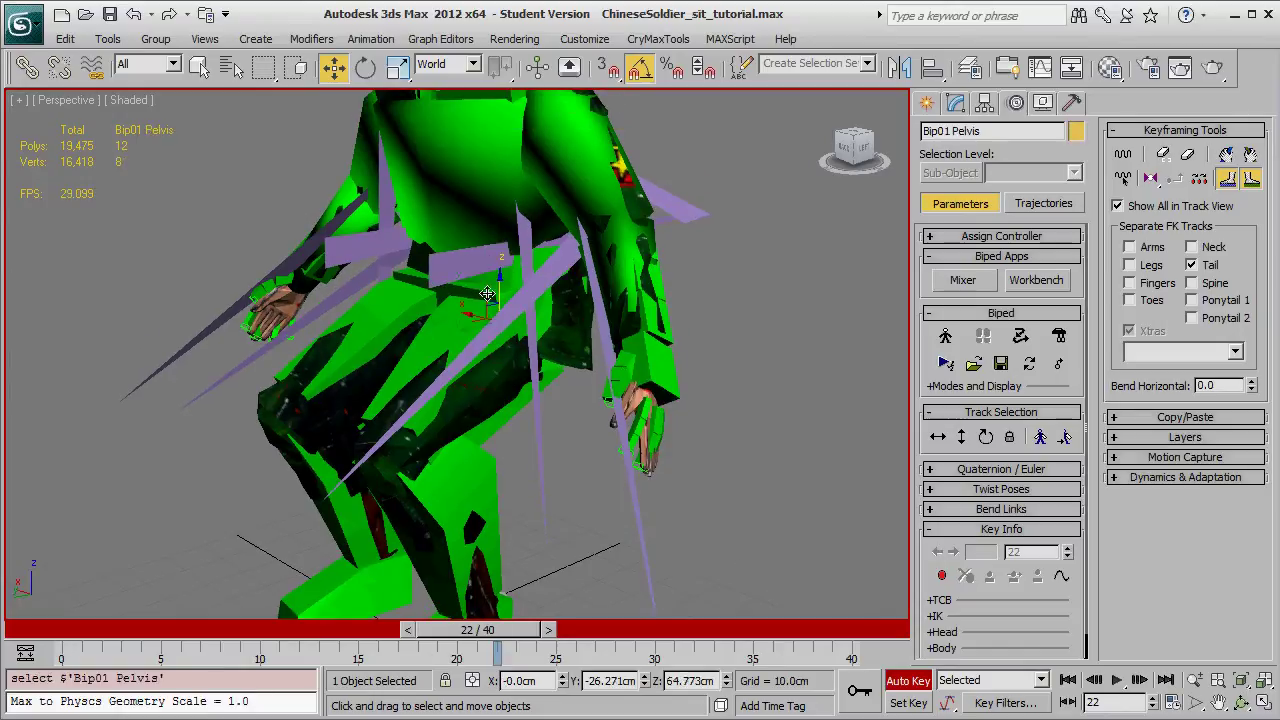
click(487, 294)
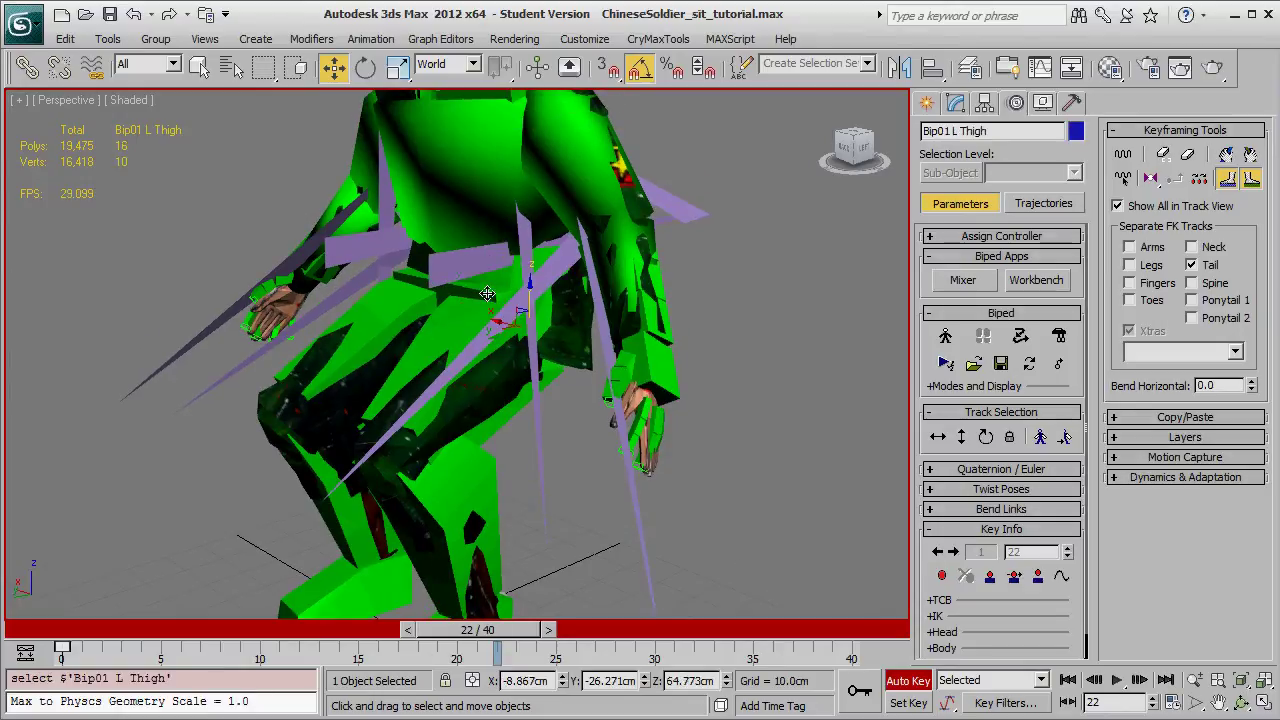
click(417, 280)
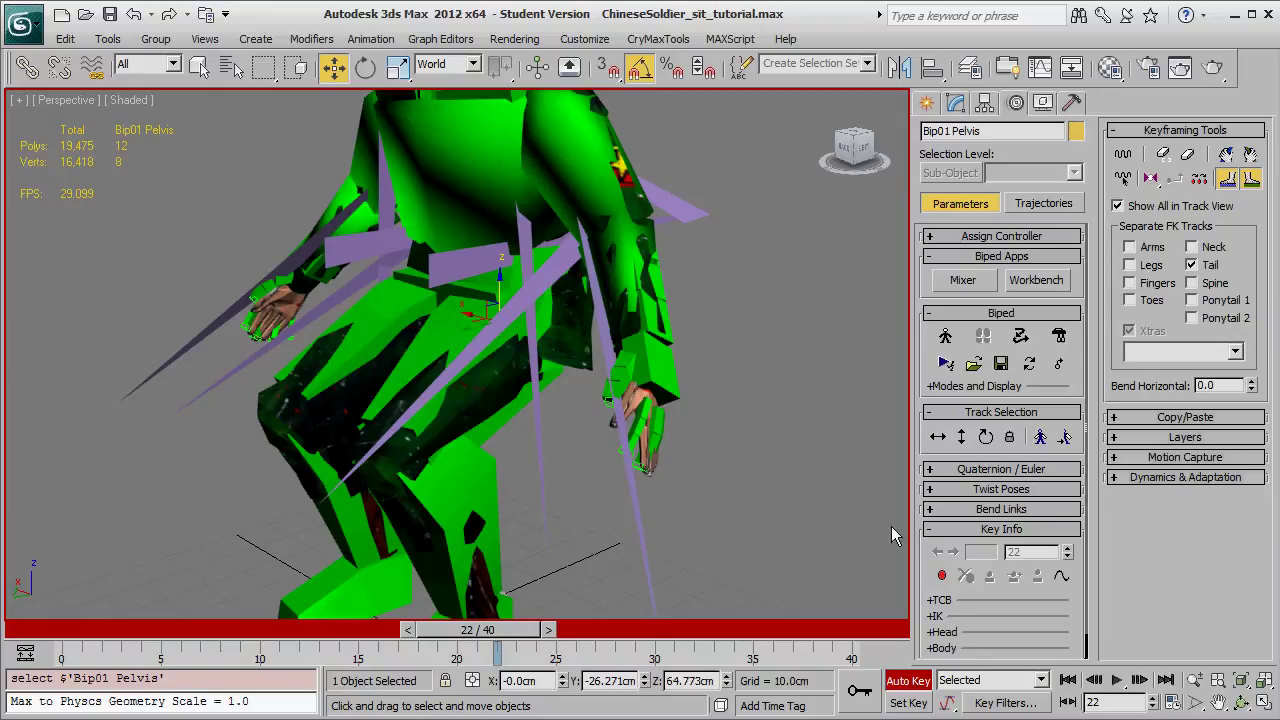
click(959, 440)
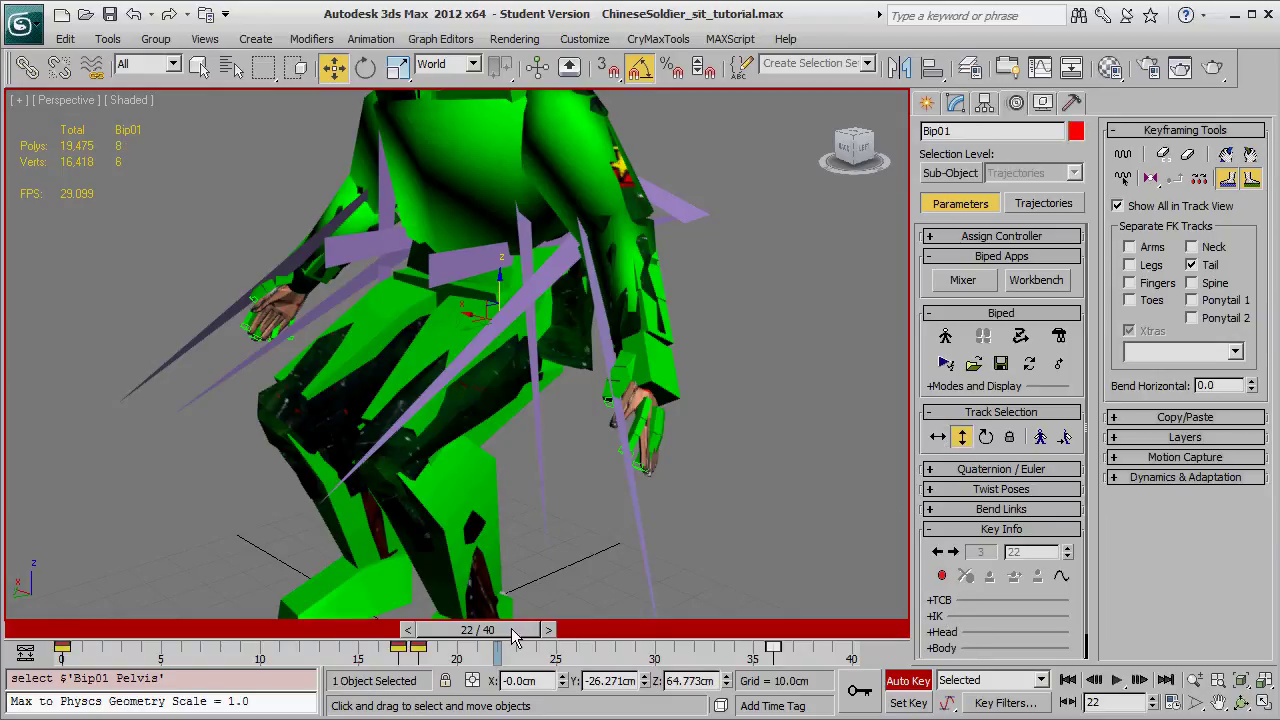
drag(527, 630, 70, 638)
key(w)
scroll(774, 523, down, 5)
Turn off Auto Key and frame both characters in the viewport
key(w)
click(908, 680)
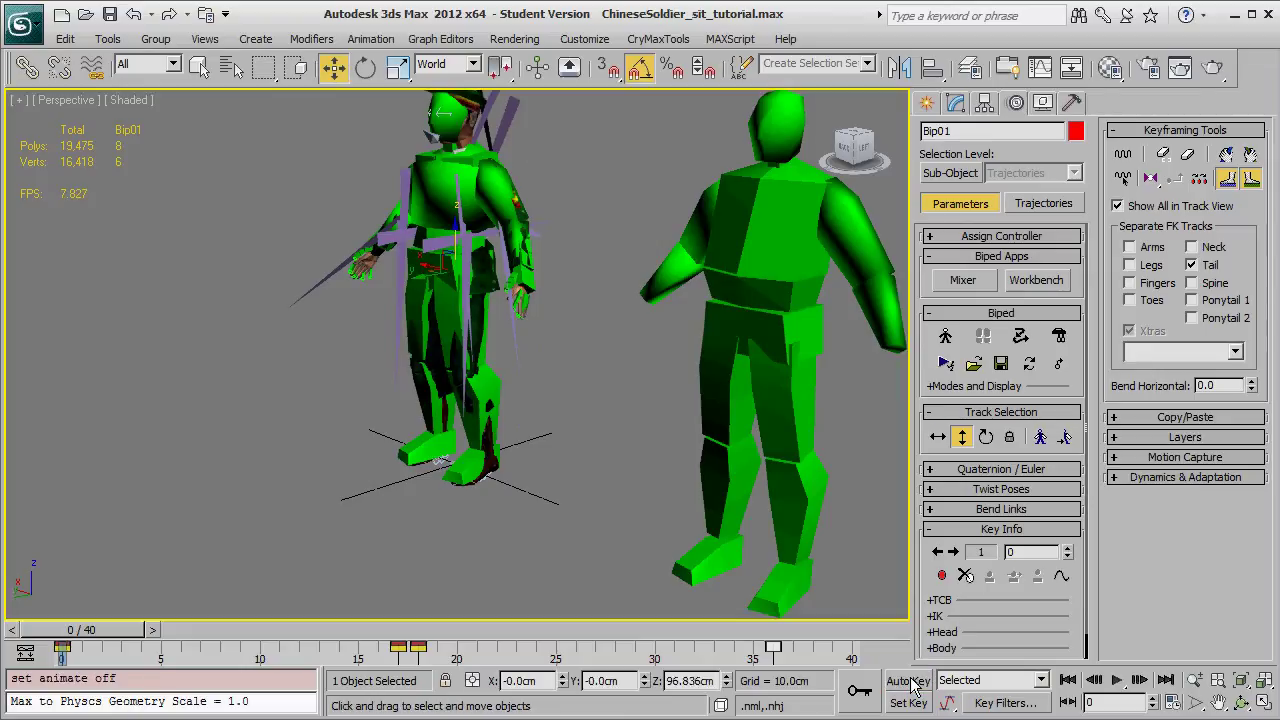
middle_drag(558, 505, 574, 546)
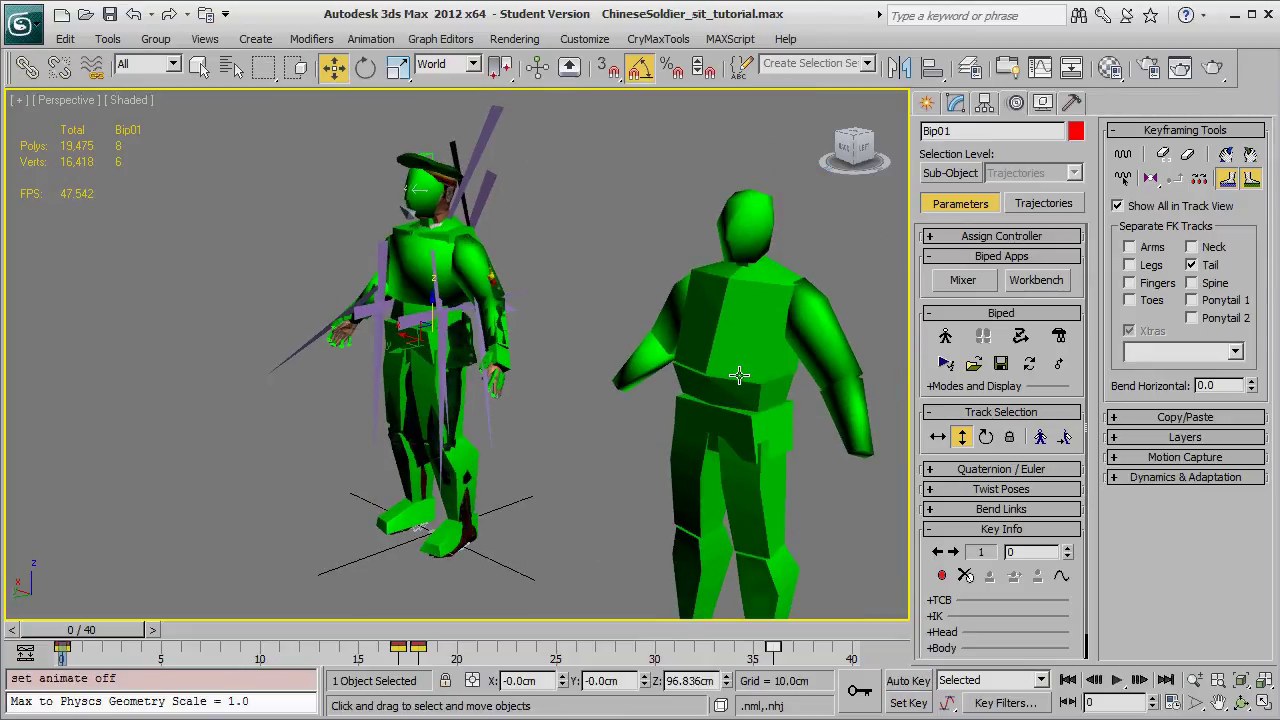
In Utilities, open the CryENGINE3 Exporter and add Bip01 to the CAF Export bones
click(1073, 104)
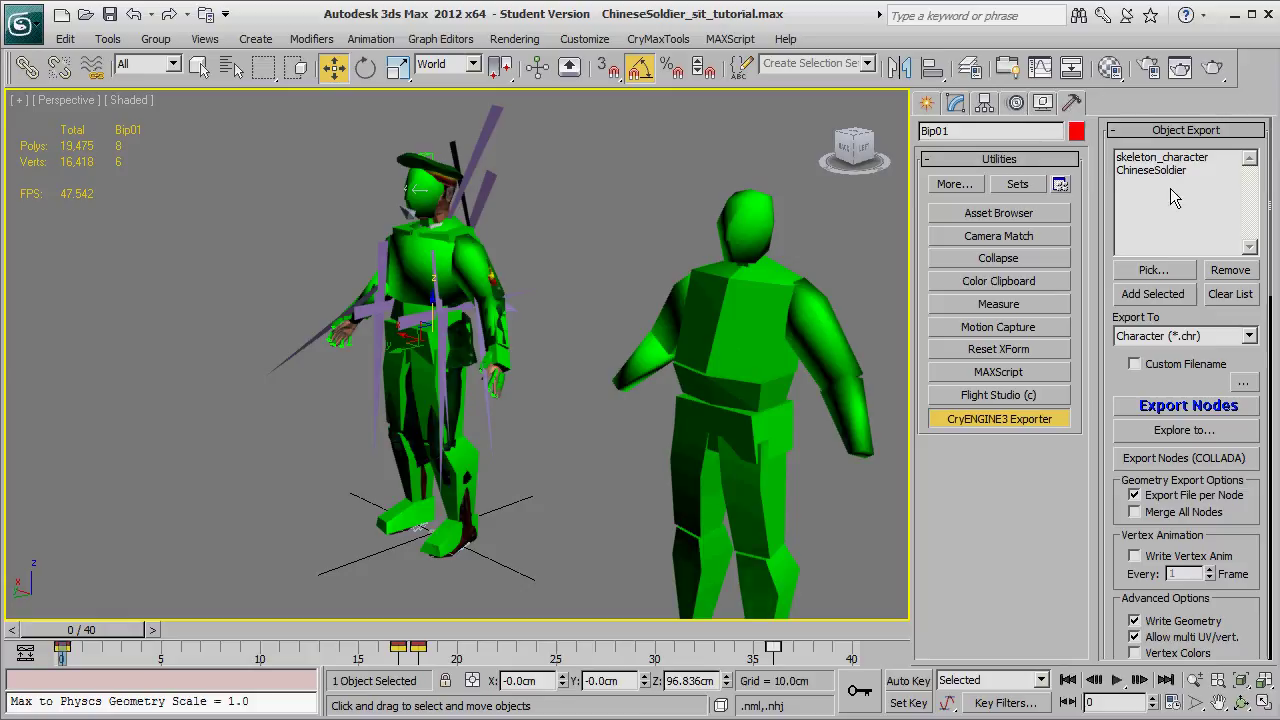
scroll(1105, 260, down, 5)
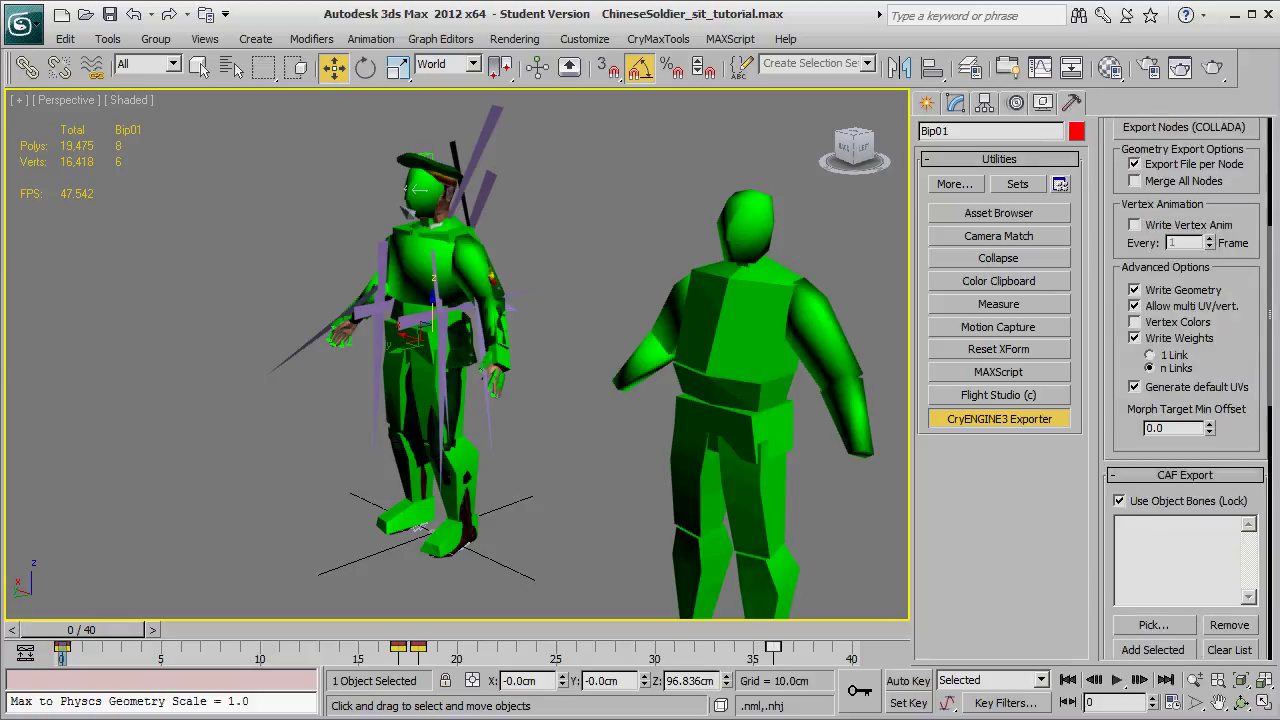
drag(1122, 453, 1123, 232)
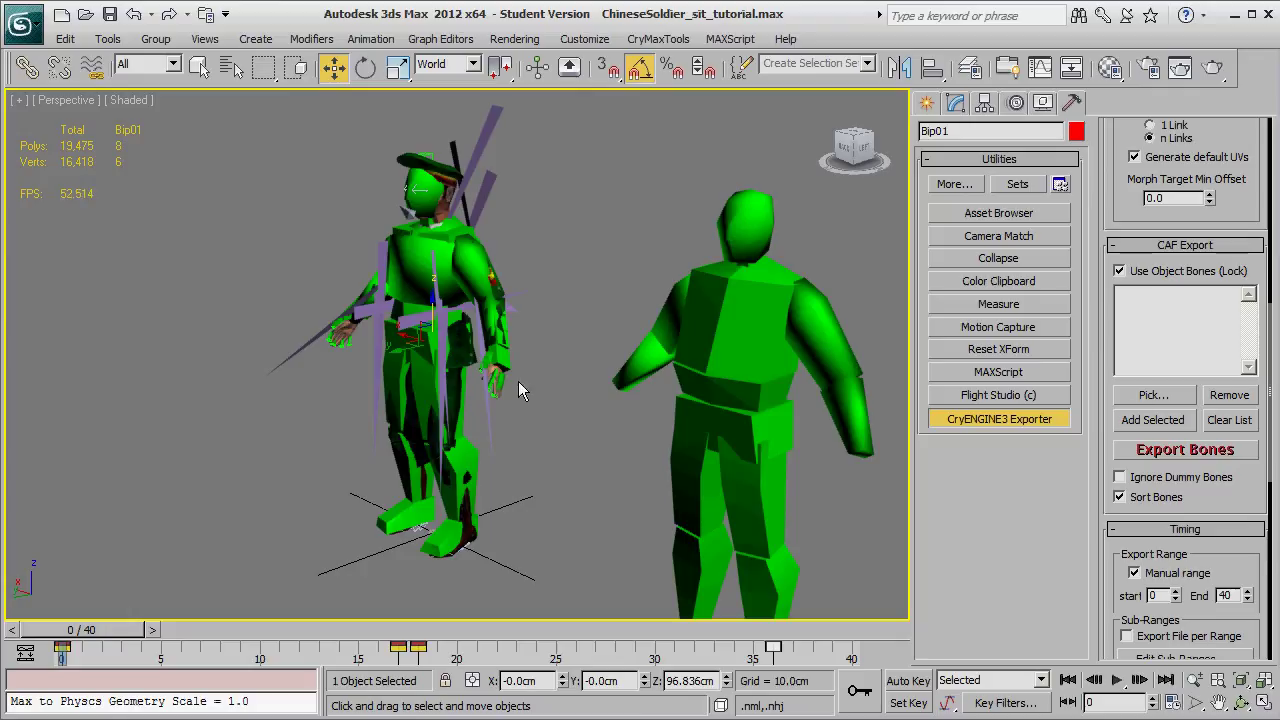
click(1152, 420)
scroll(1103, 458, down, 3)
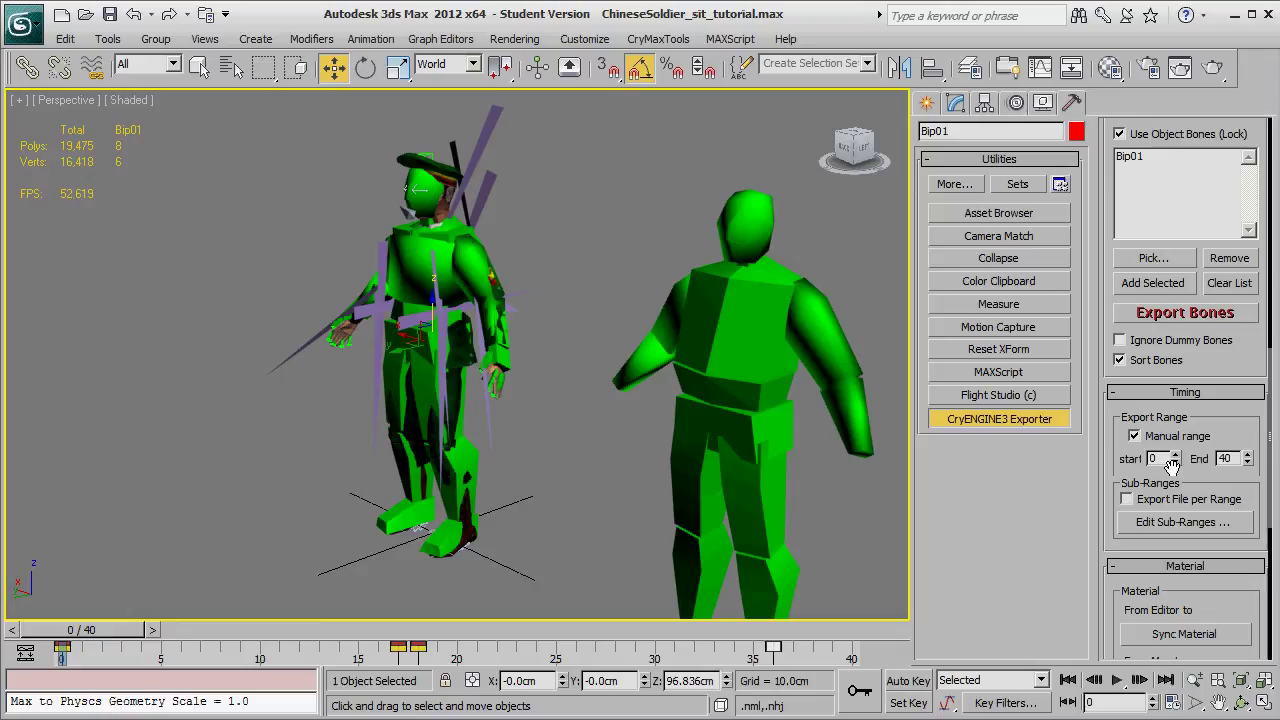
Set the export range end to 17 and start Export Bones
double_click(1221, 458)
text(17)
click(1171, 311)
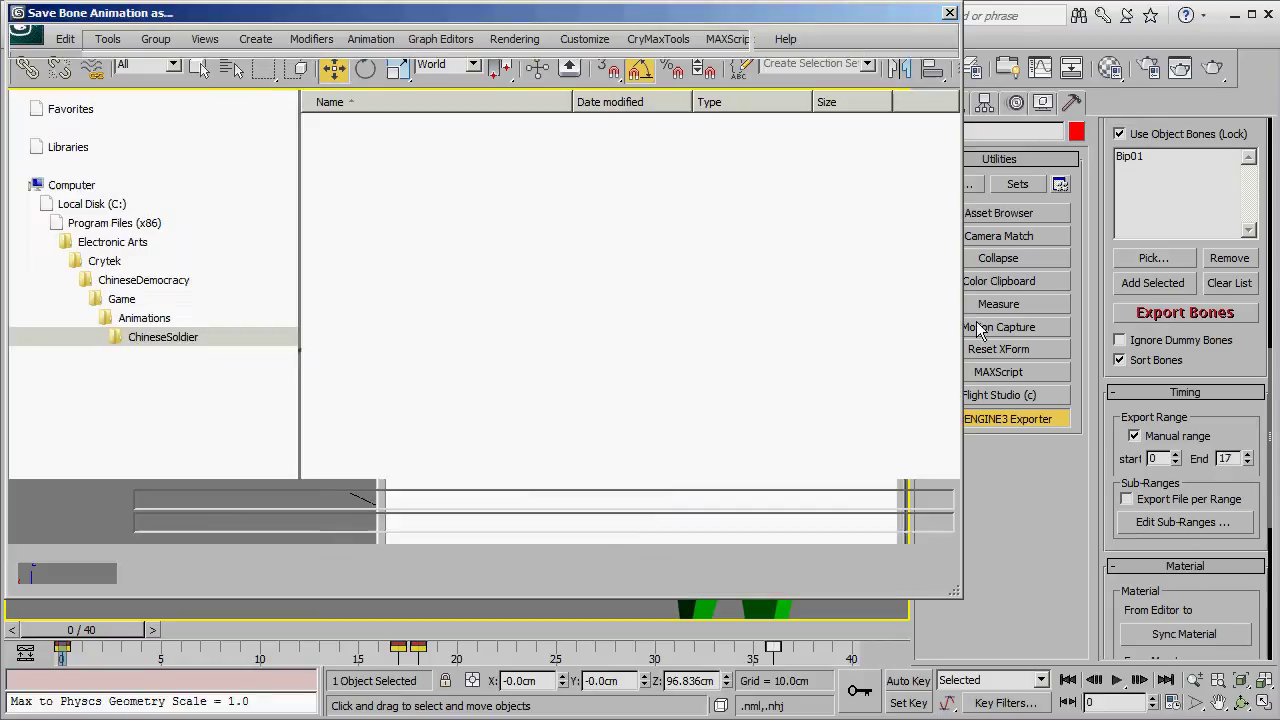
drag(515, 16, 556, 211)
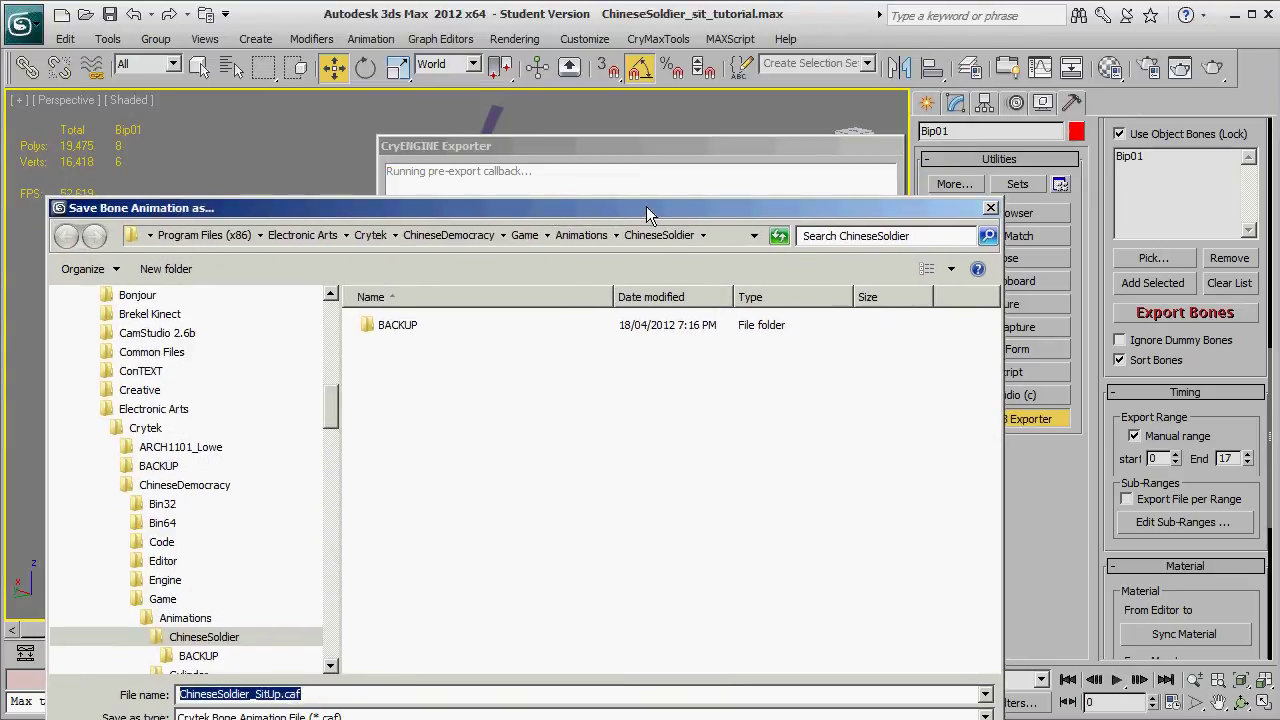
drag(645, 206, 696, 152)
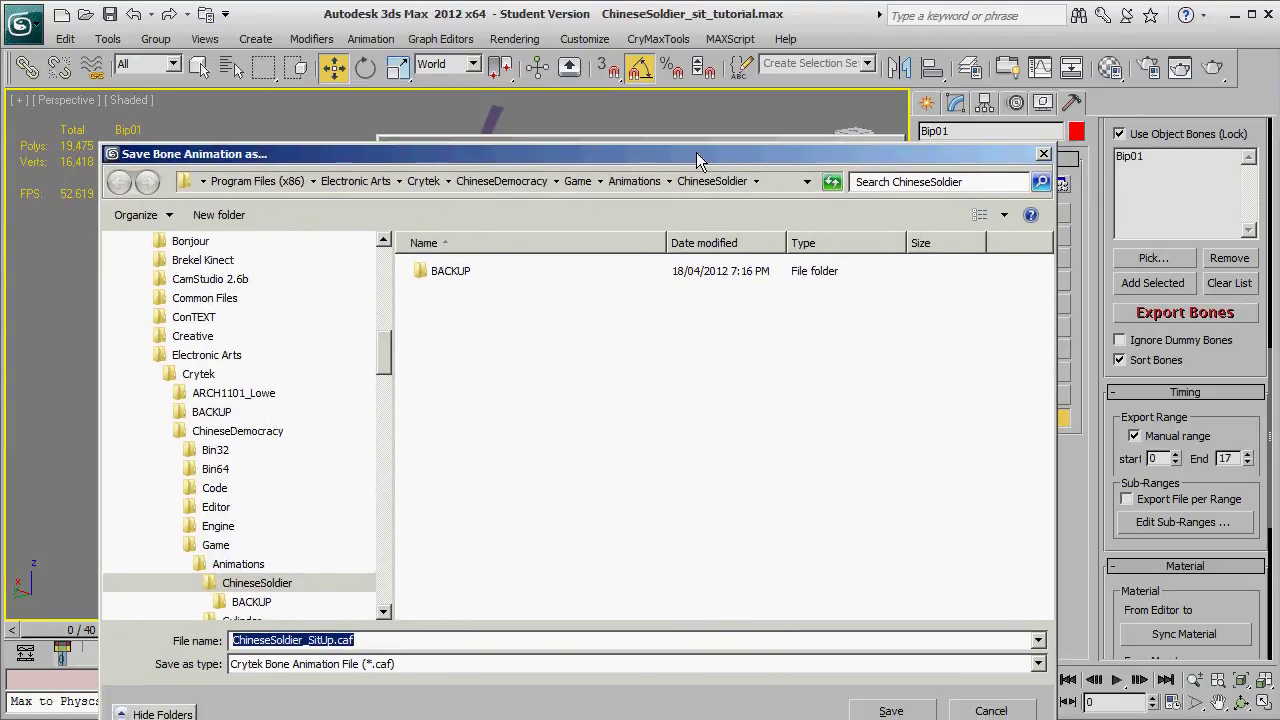
Save the animation as ChineseSoldier_SitDown.caf and close the export log
click(324, 639)
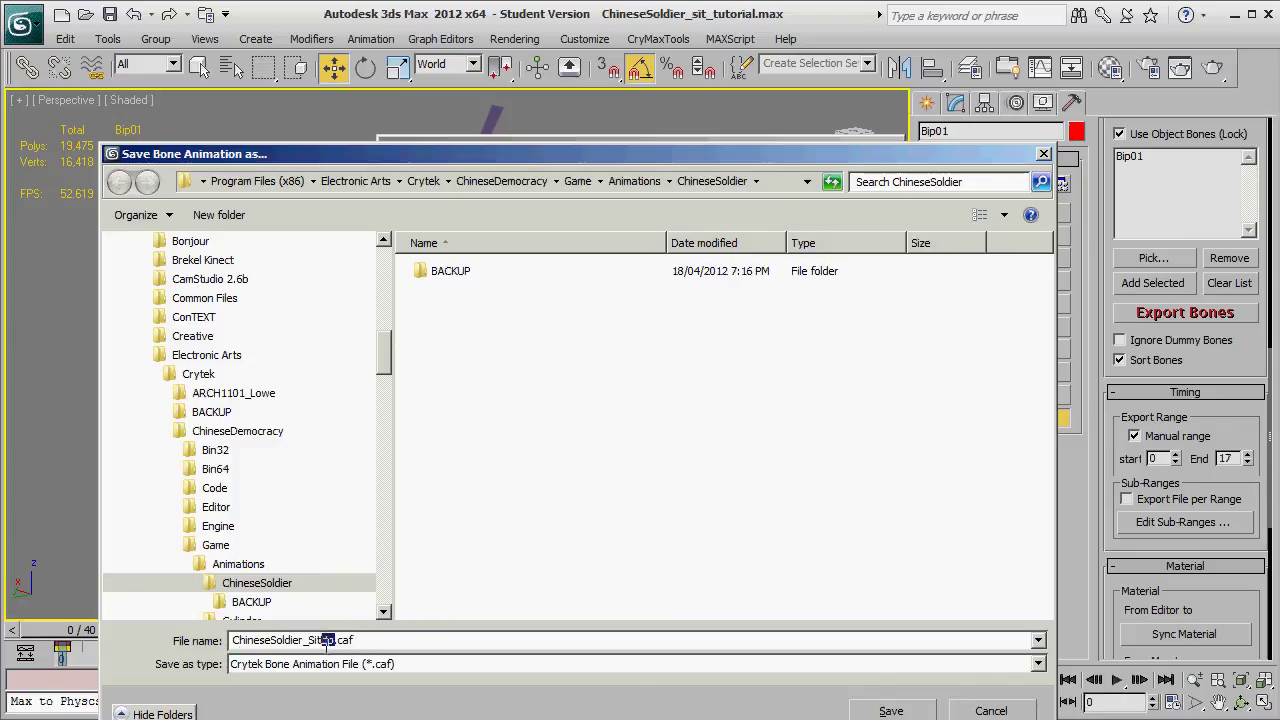
text(down)
click(329, 639)
key(BackSpace)
text(D)
click(888, 711)
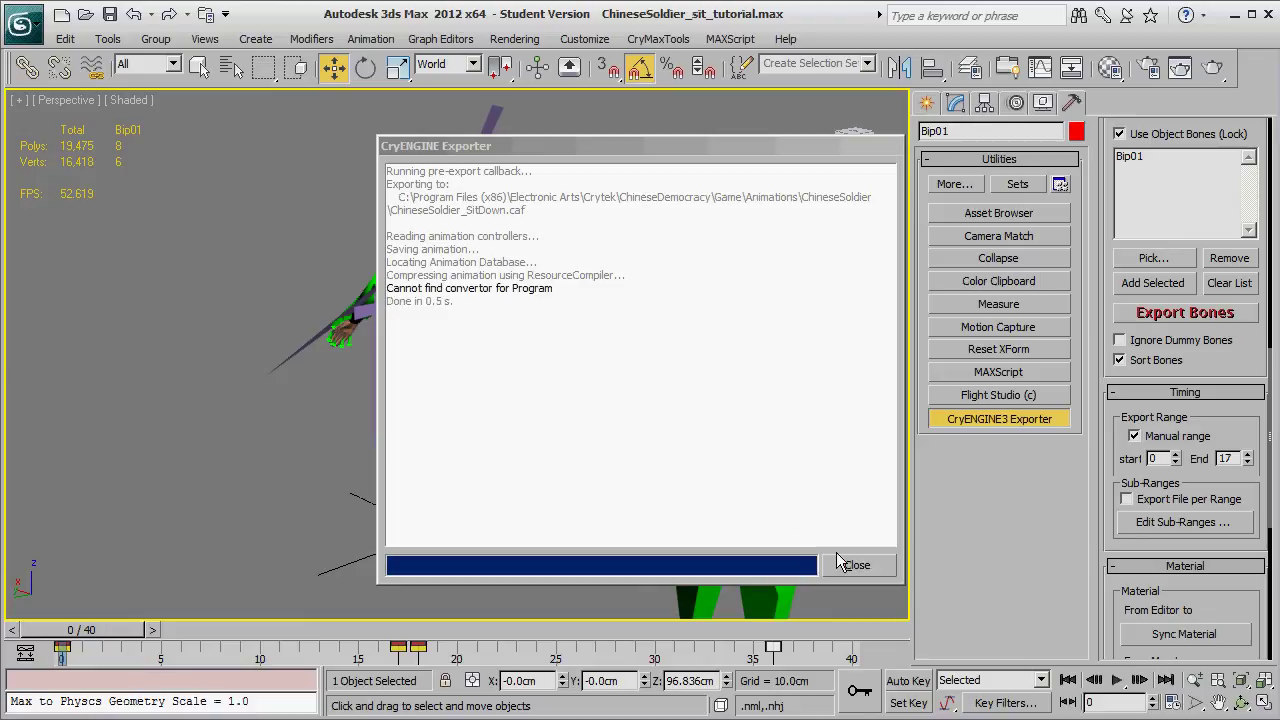
click(857, 566)
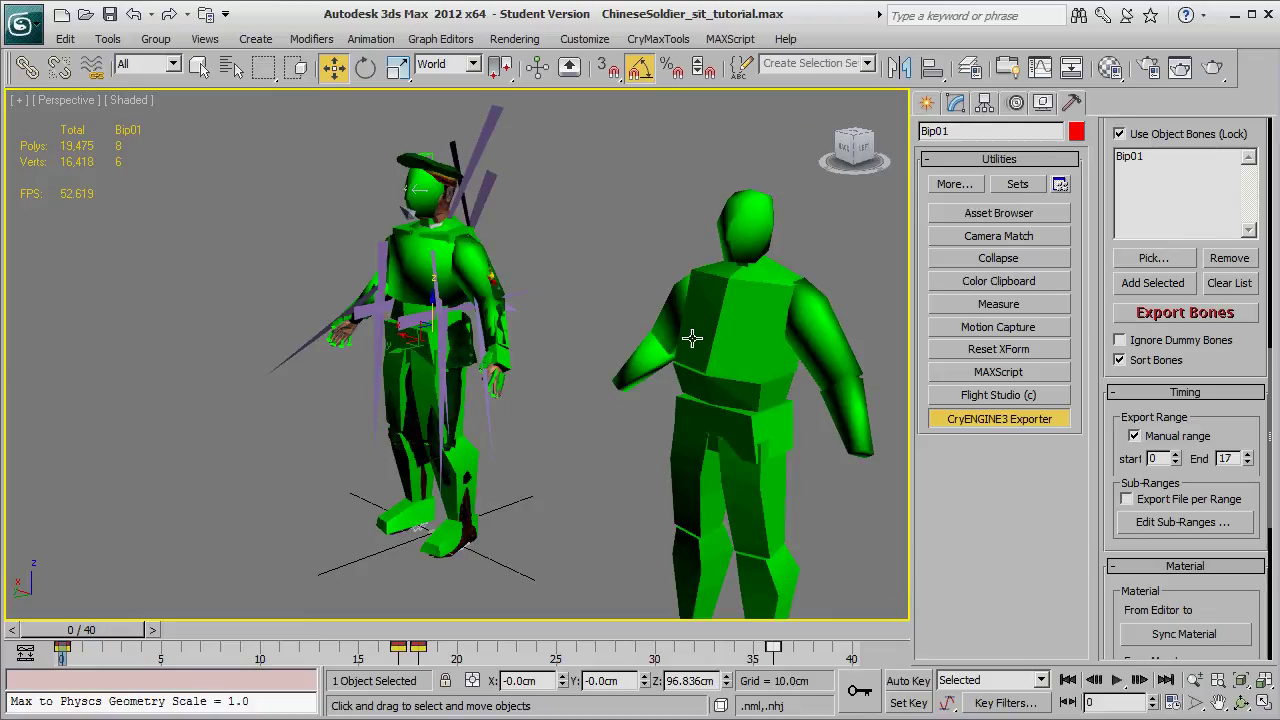
Set the export range to frames 18–36 and start Export Bones
double_click(1147, 458)
text(18)
double_click(1237, 458)
text(36)
click(1192, 314)
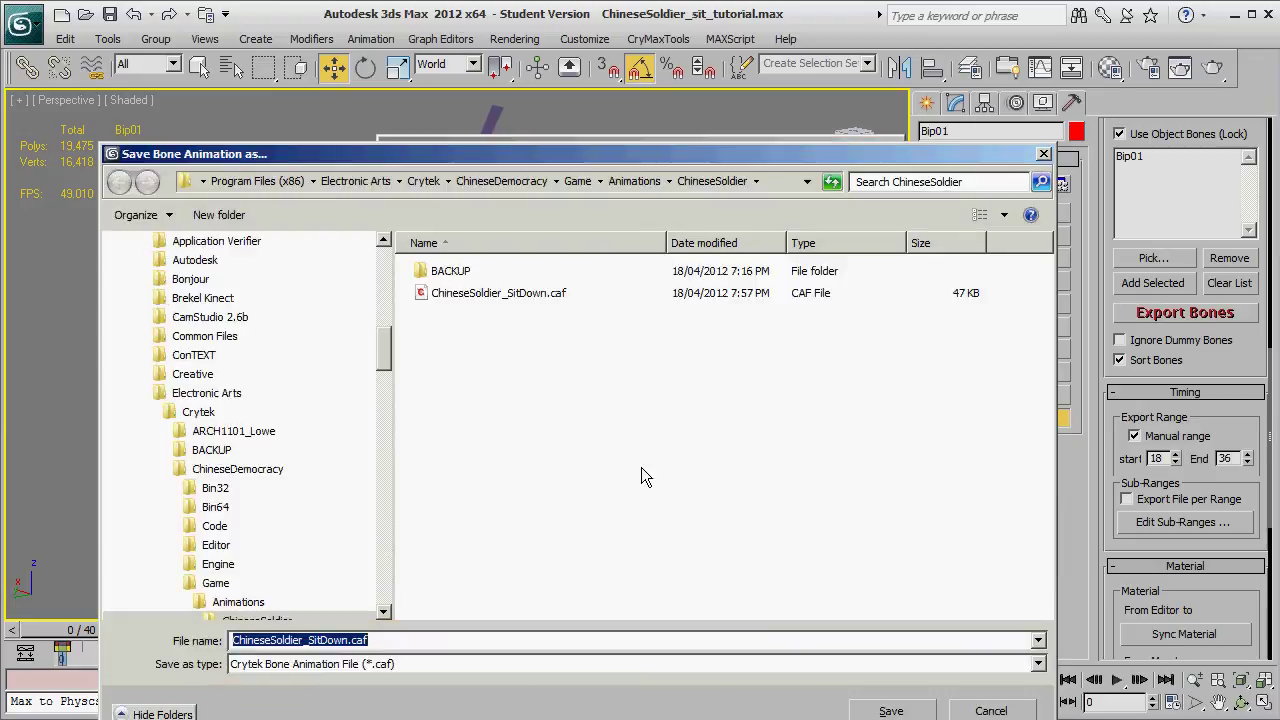
Save as ChineseSoldier_SitUp.caf, close the log, and check the sitting pose at frame 19
click(510, 295)
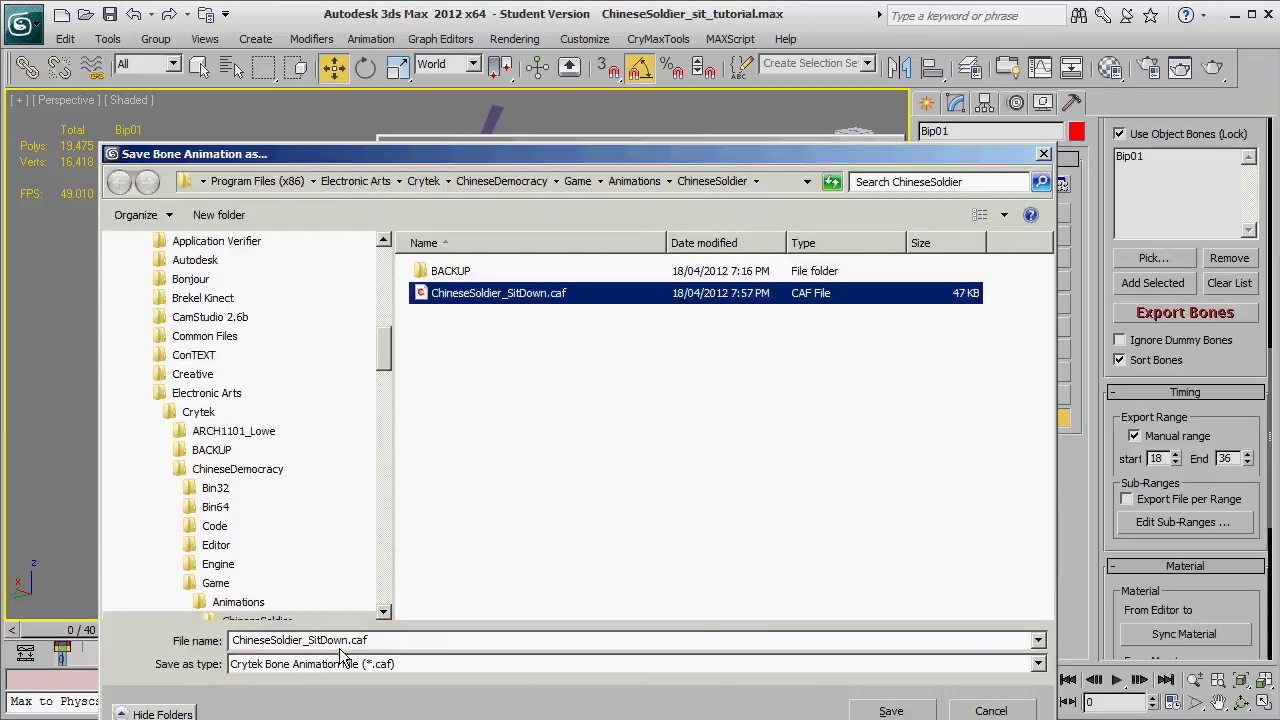
click(344, 643)
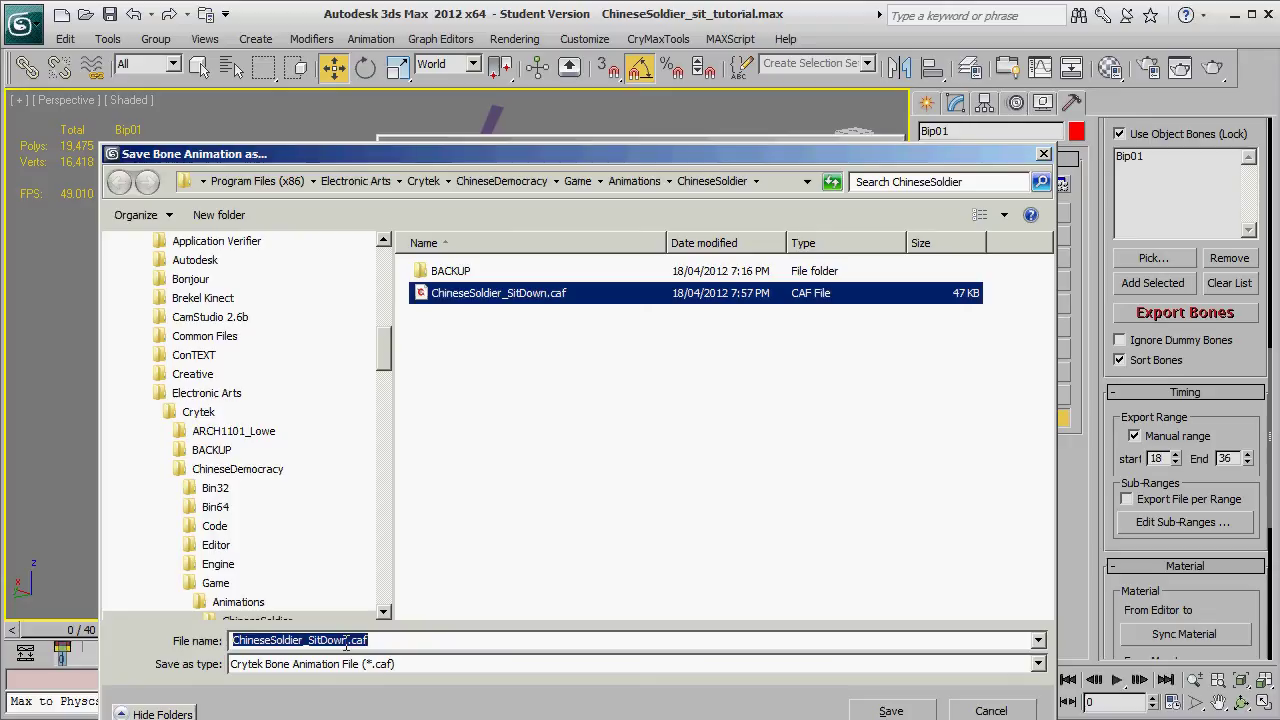
click(348, 643)
key(BackSpace)
key(BackSpace)
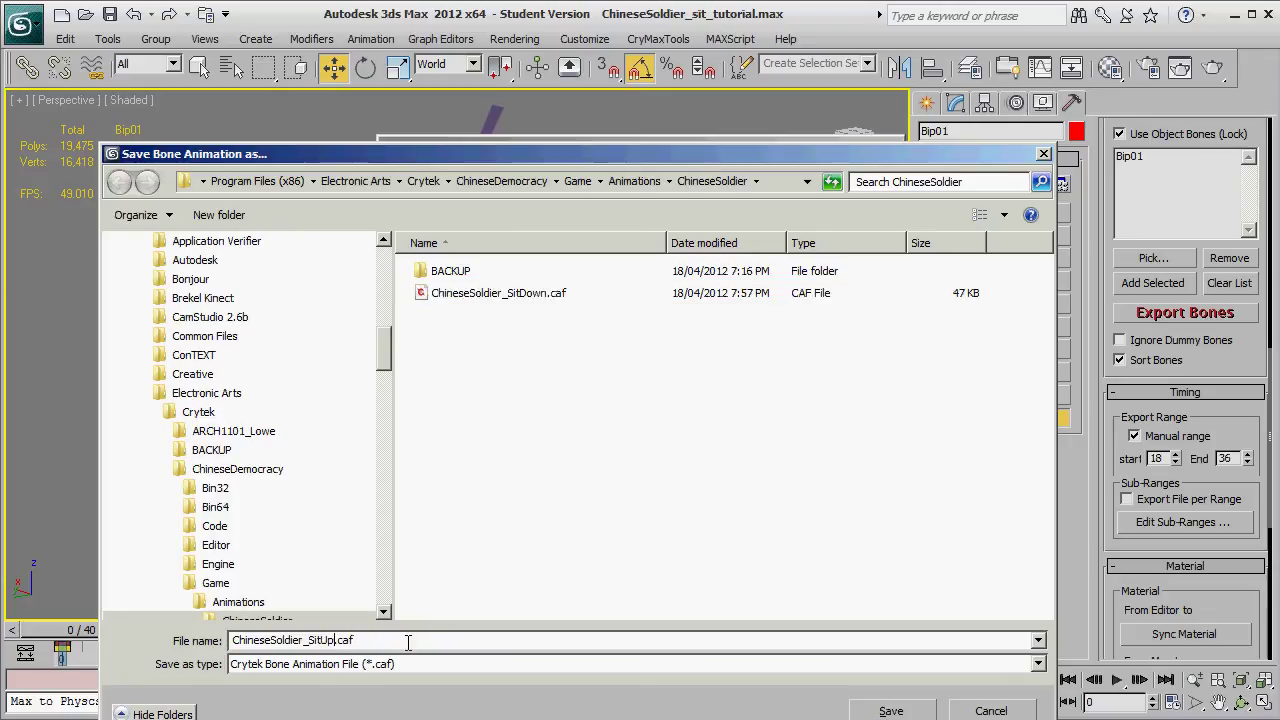
click(914, 712)
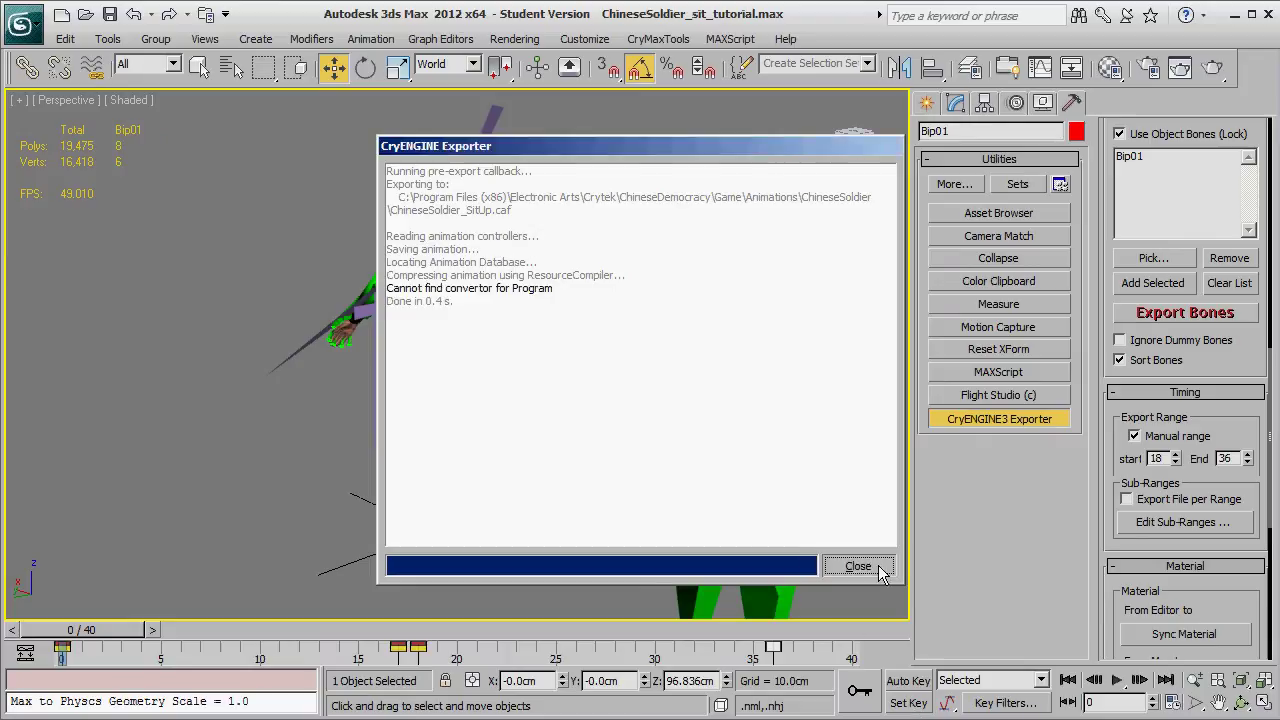
click(857, 566)
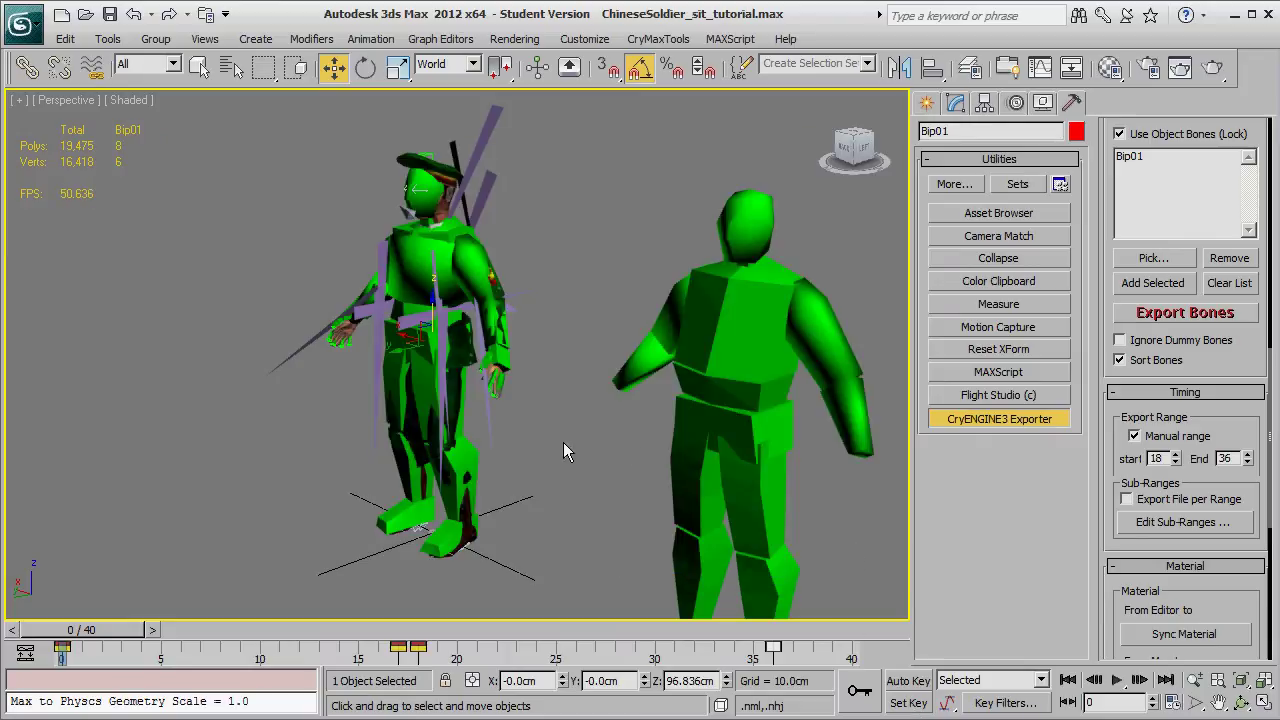
drag(115, 632, 785, 622)
key(w)
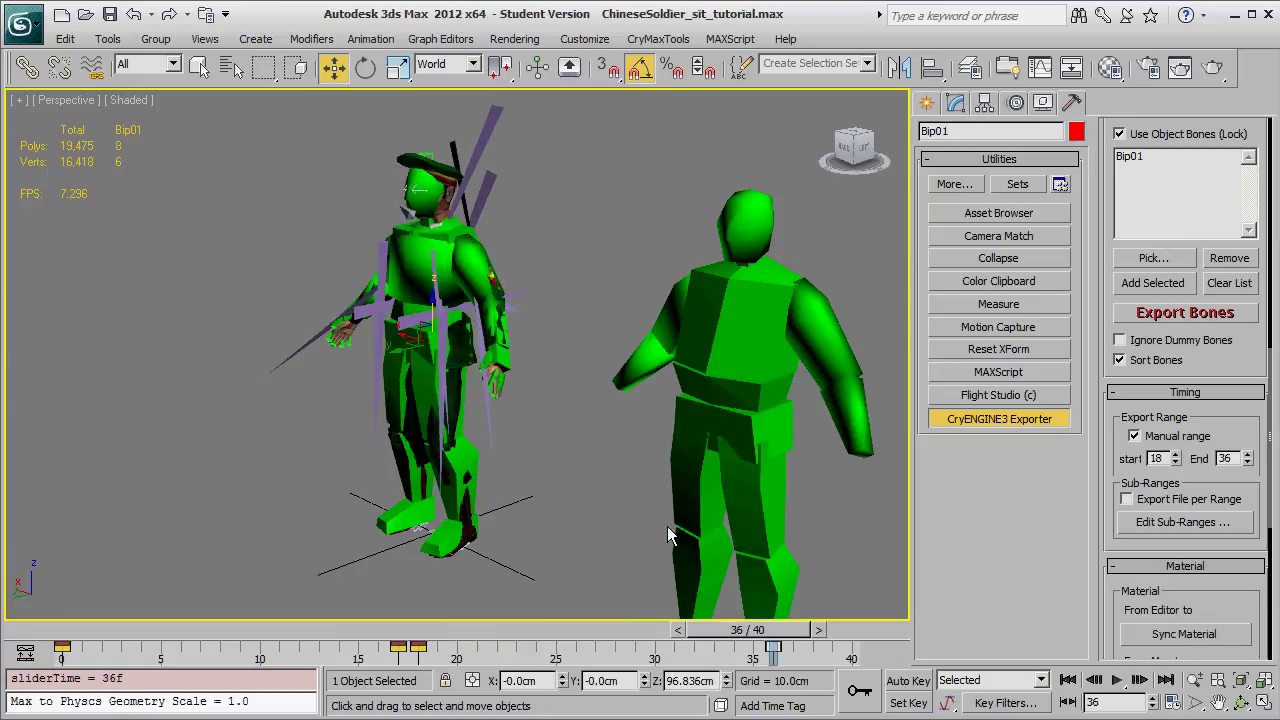
Minimize 3ds Max, verify the SitDown and SitUp lines in skeleton_character.chrparams, and switch to Sandbox
click(1234, 15)
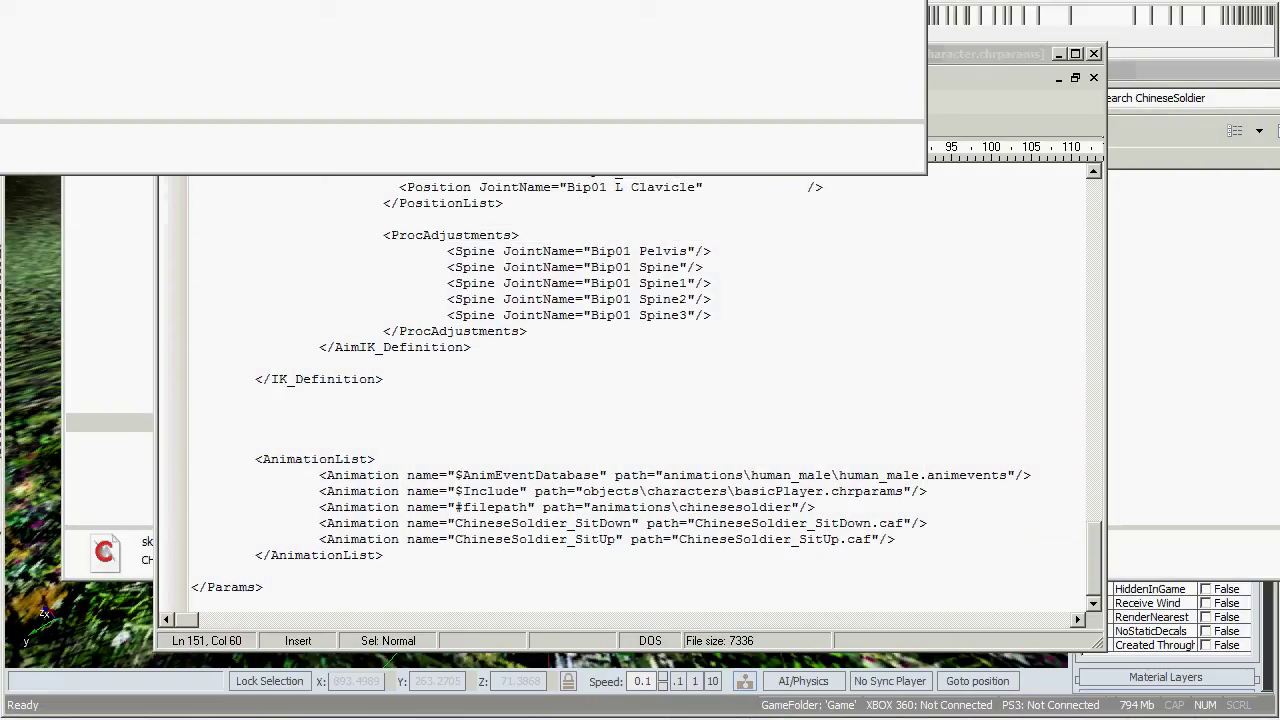
click(896, 295)
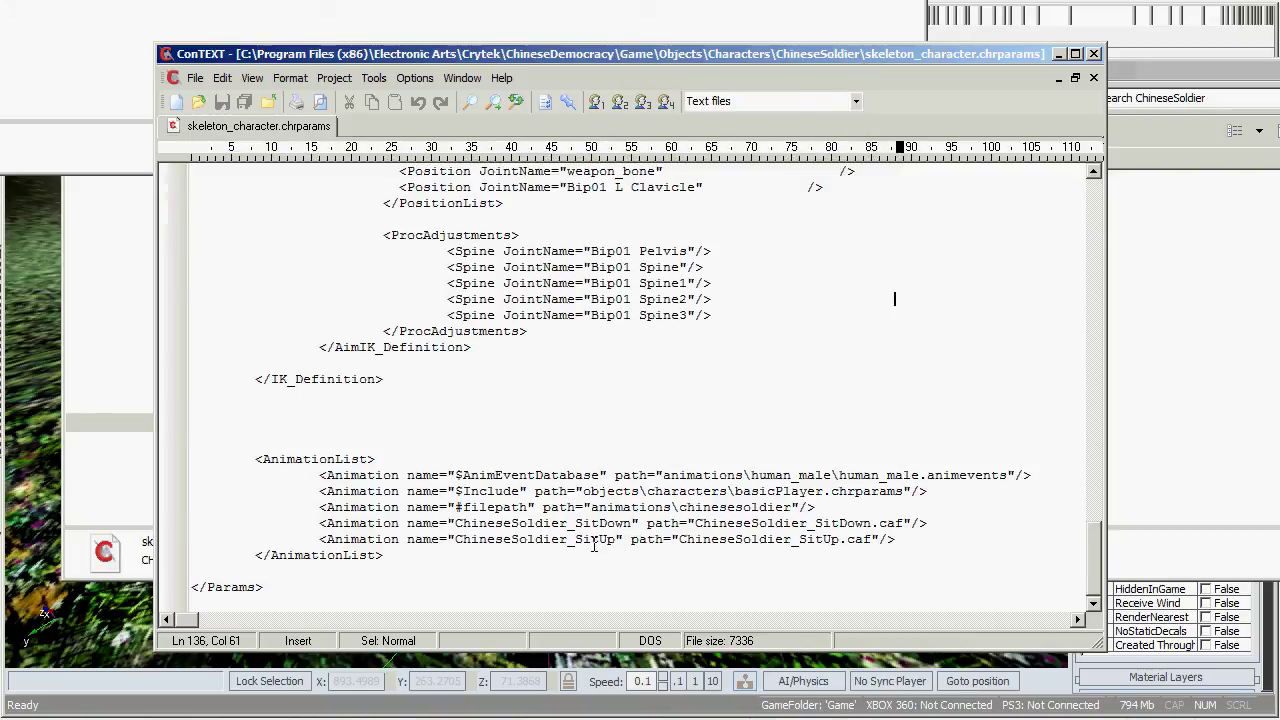
drag(901, 540, 322, 524)
click(353, 523)
click(96, 291)
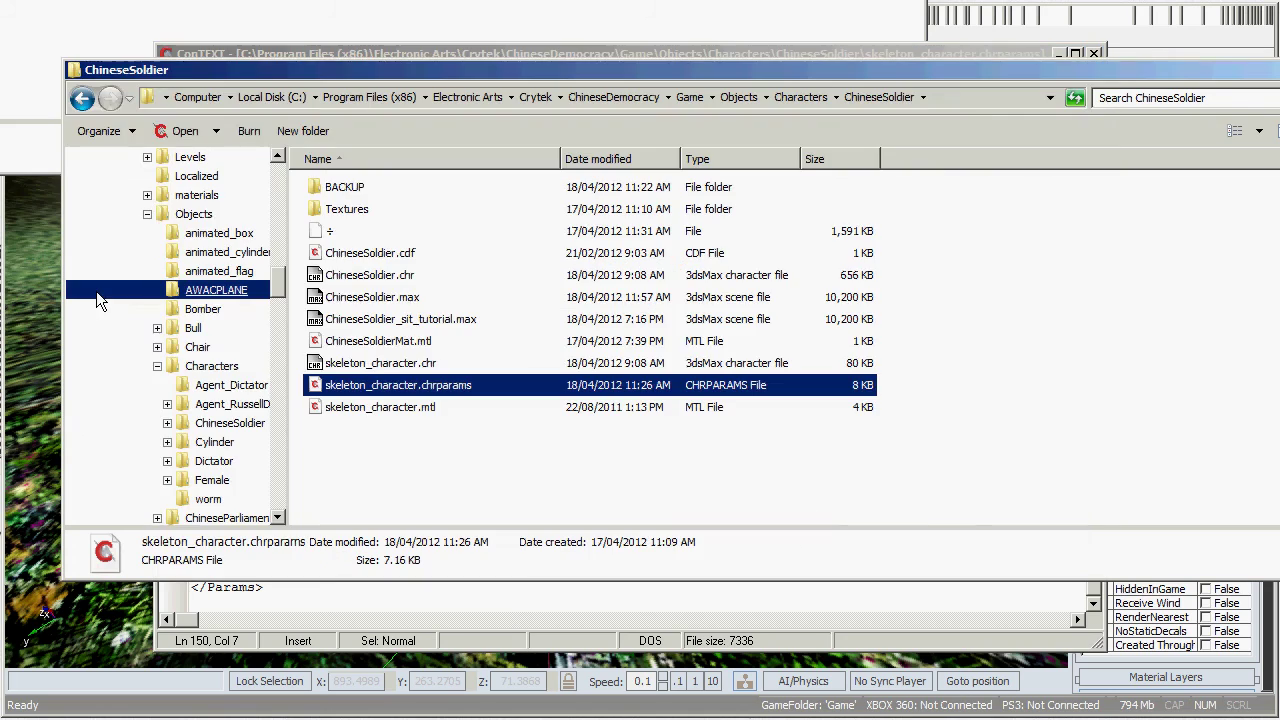
click(52, 382)
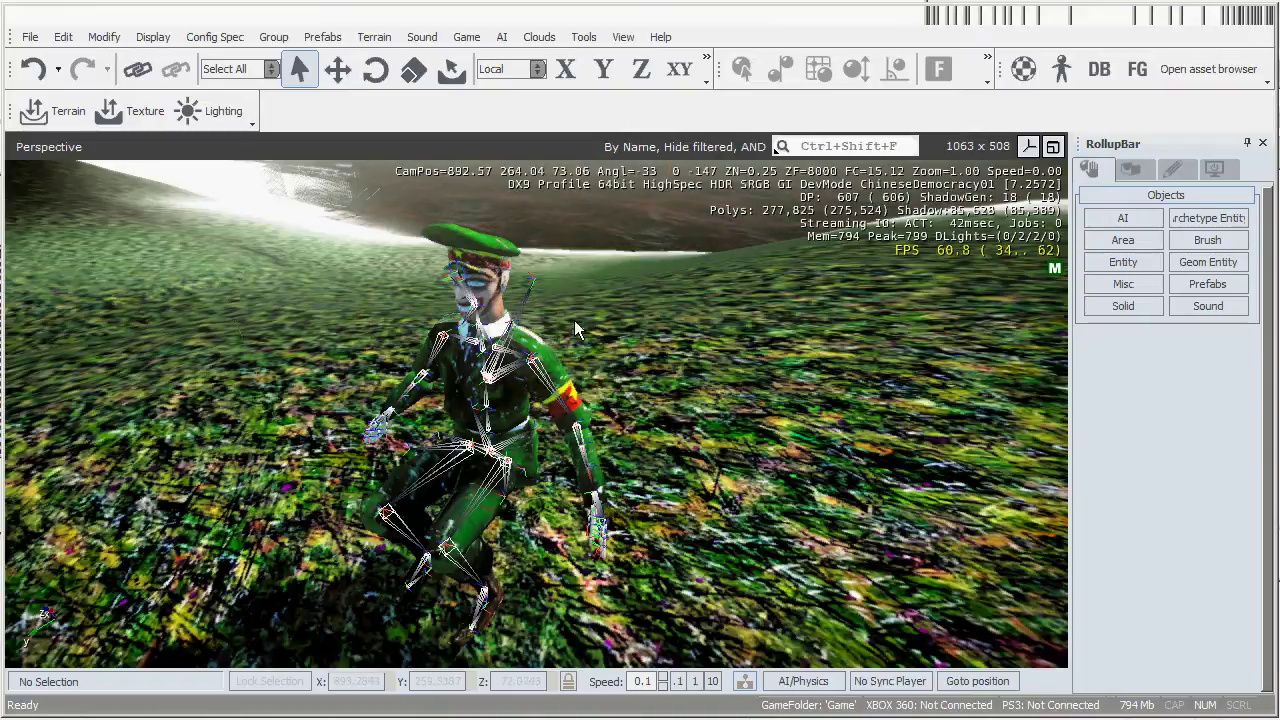
Open the soldier_sit:GeomEntity31 flow graph, reposition its window, then return to 3ds Max
right_click(543, 348)
mouse_move(558, 355)
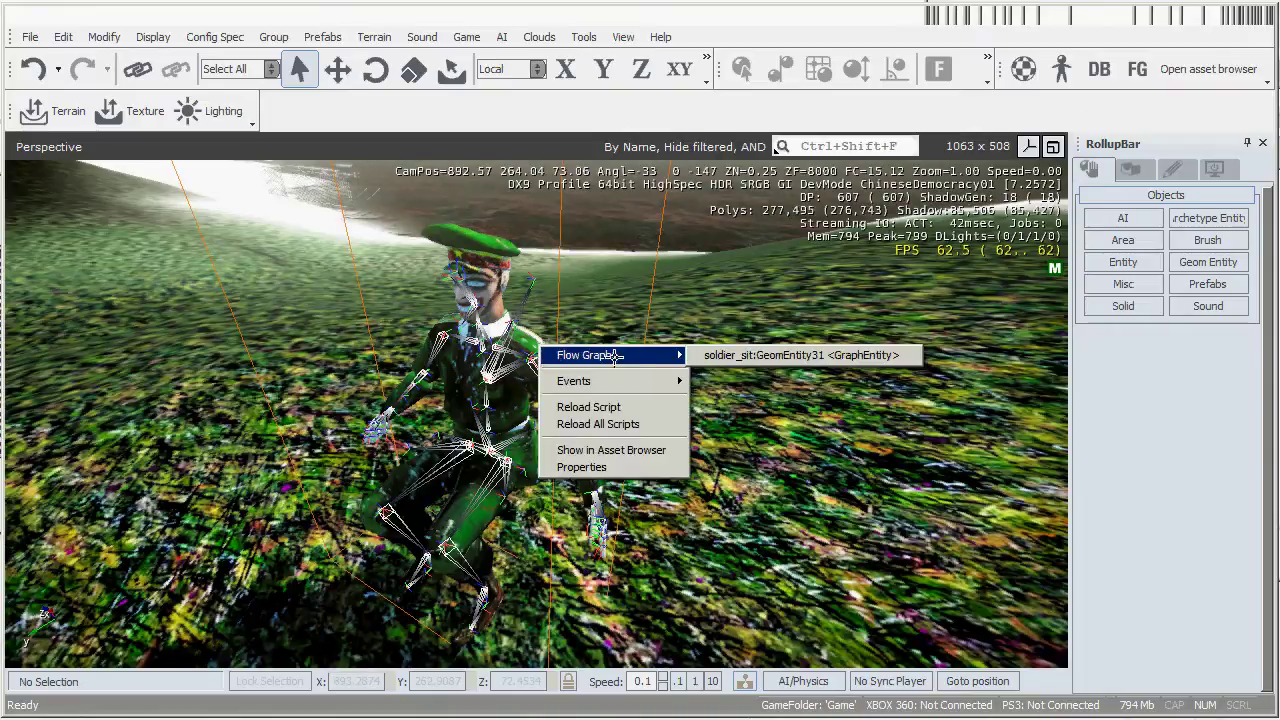
click(708, 356)
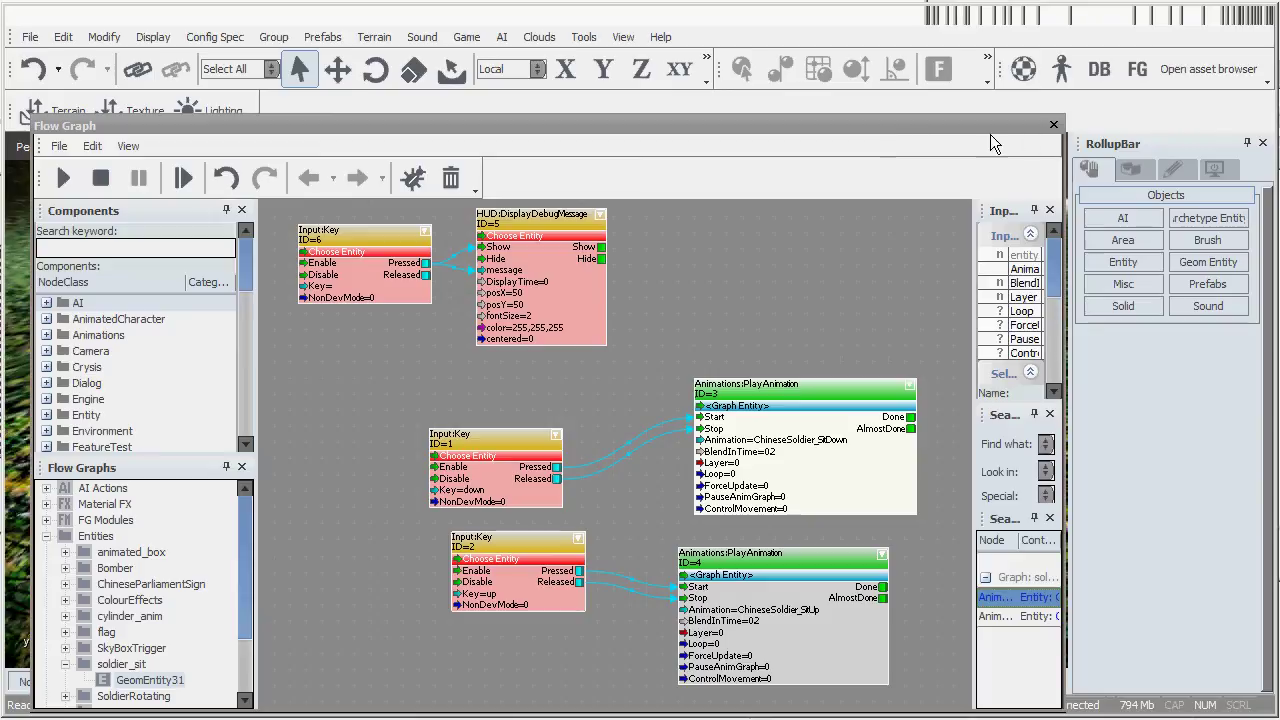
drag(964, 134, 1270, 372)
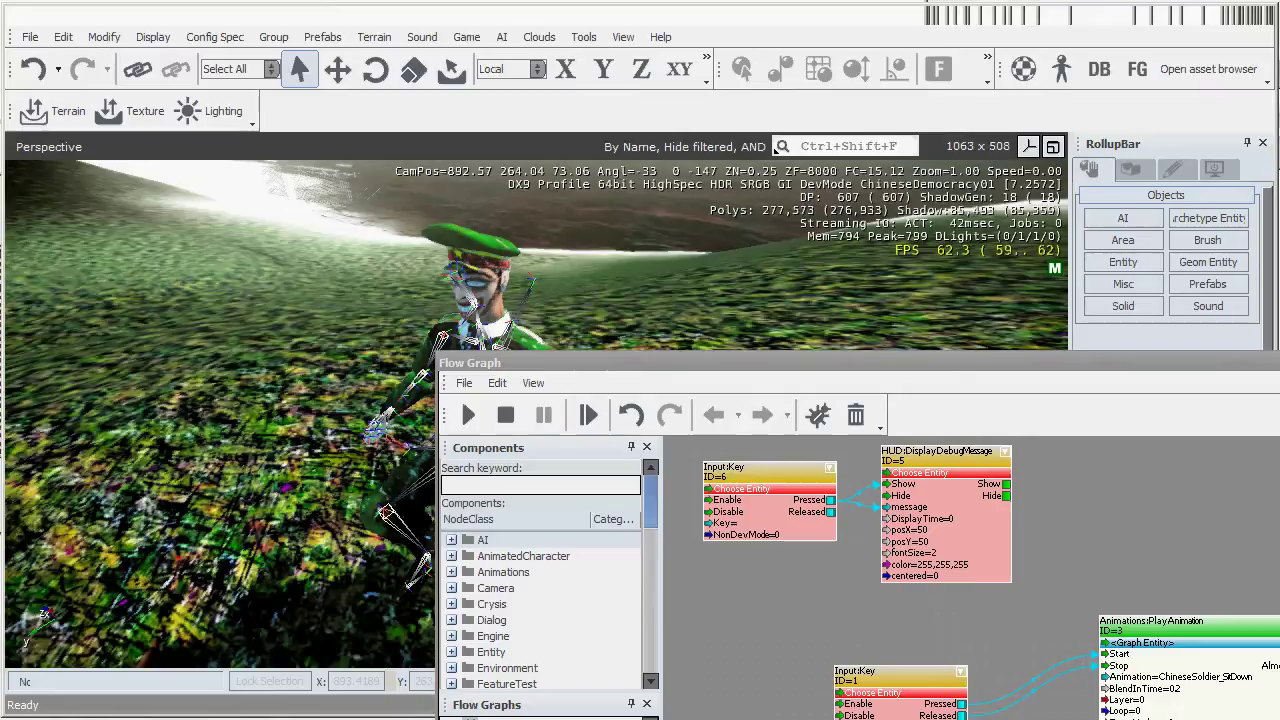
key(alt+Tab)
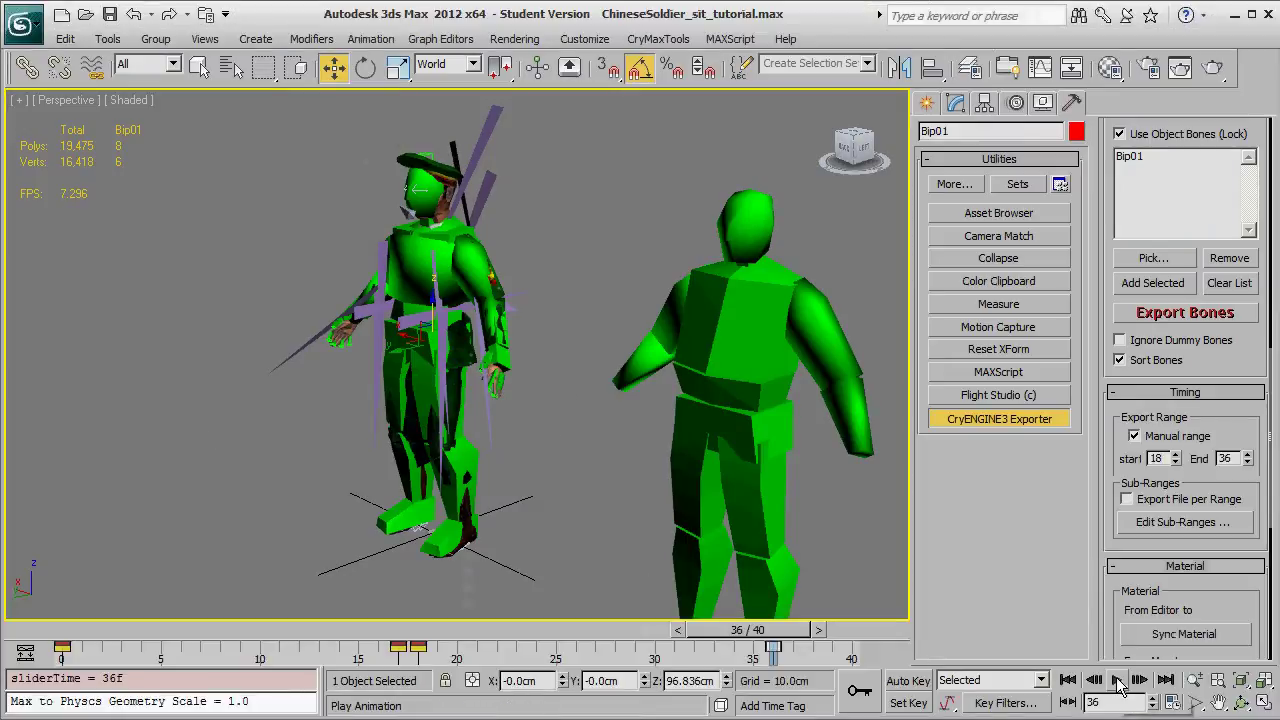
Change the Time Configuration End Time from 40 to 90 frames
click(1151, 703)
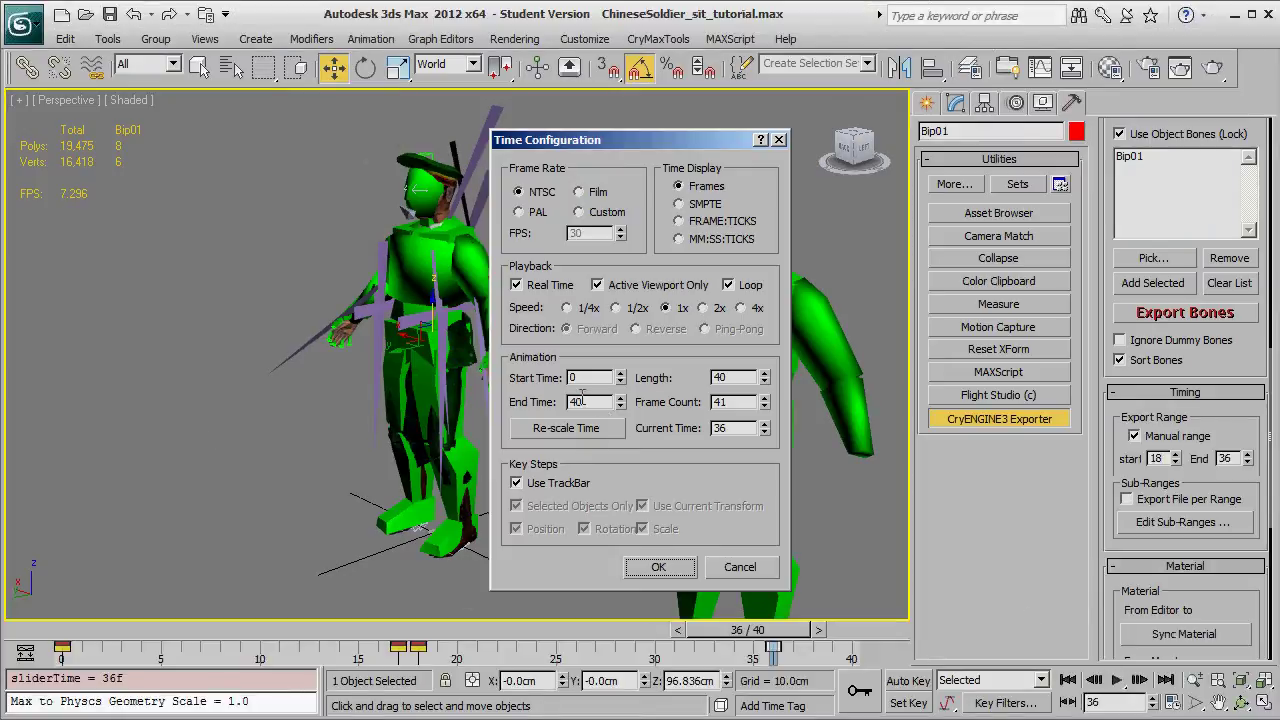
drag(583, 402, 566, 402)
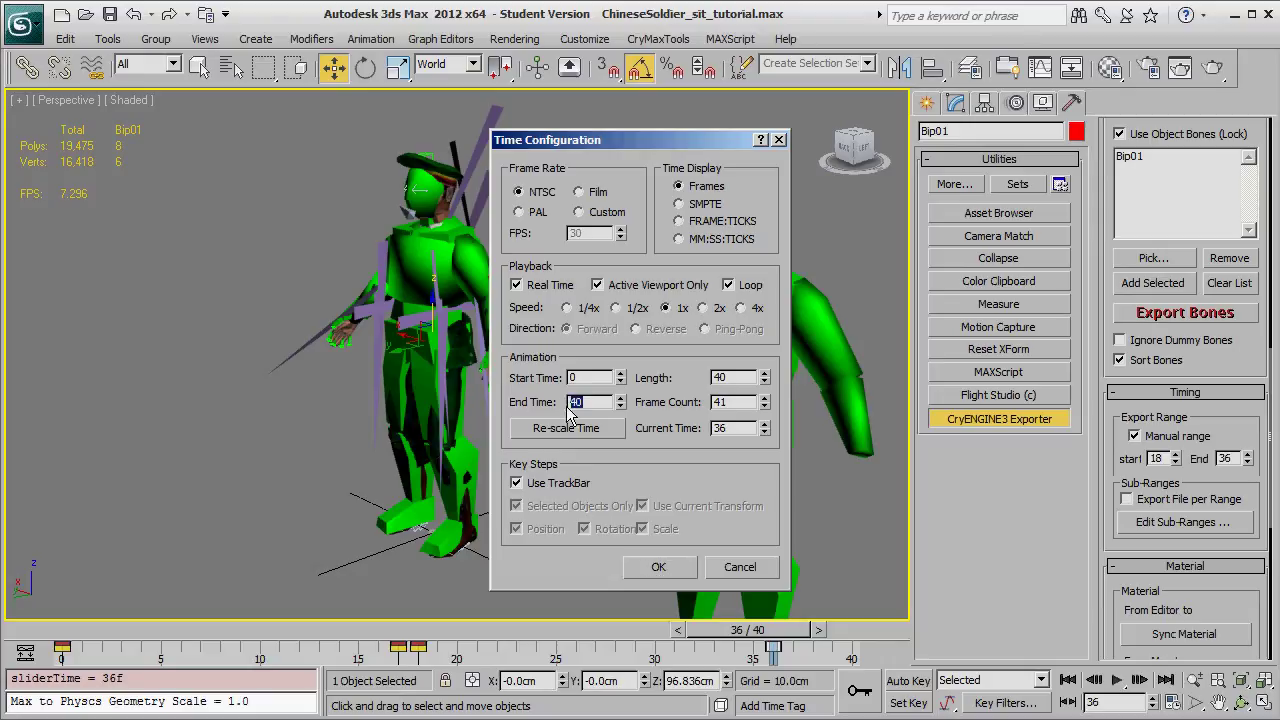
text(90)
key(Return)
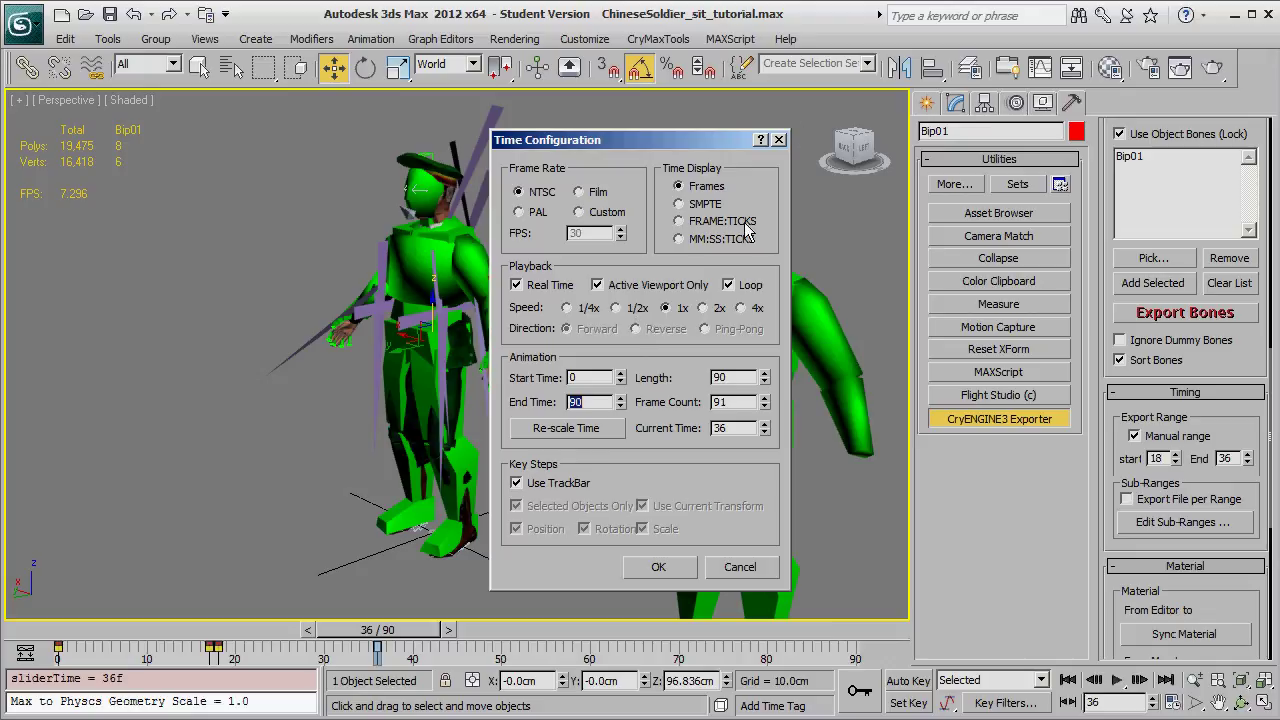
click(658, 567)
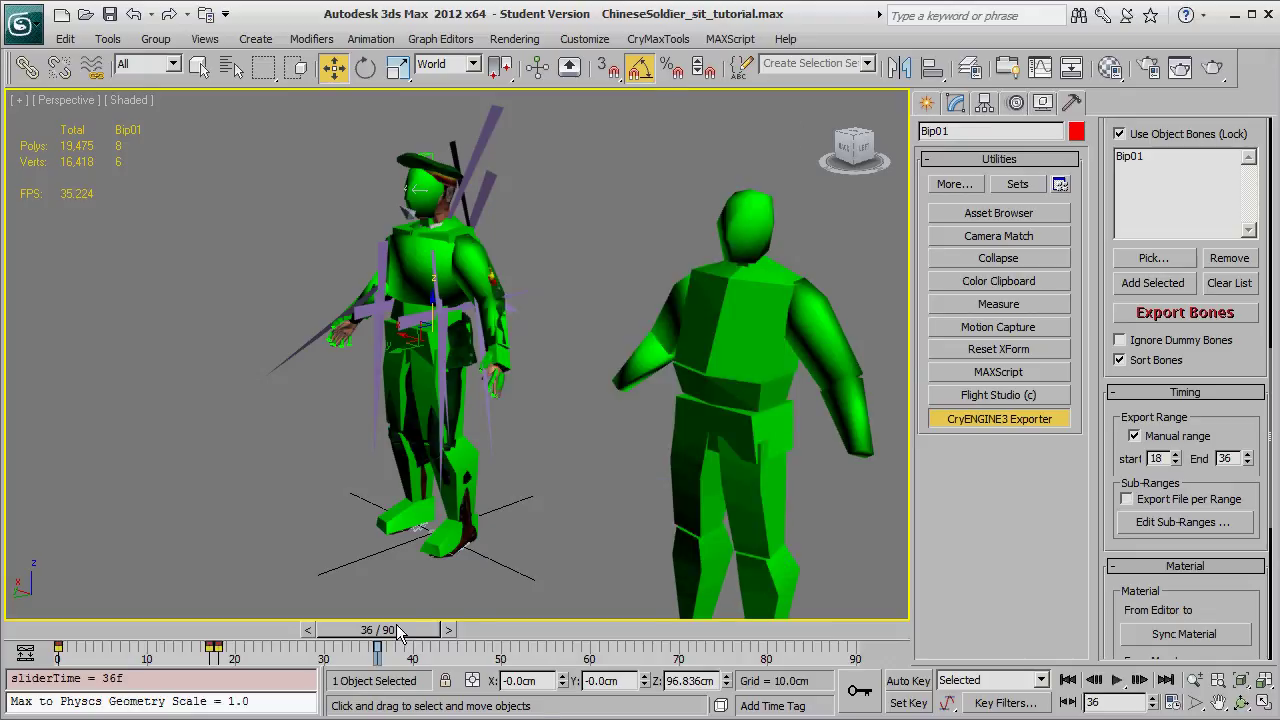
Scrub through the sit-down and sit-up poses and settle on frame 40
drag(385, 630, 257, 629)
key(w)
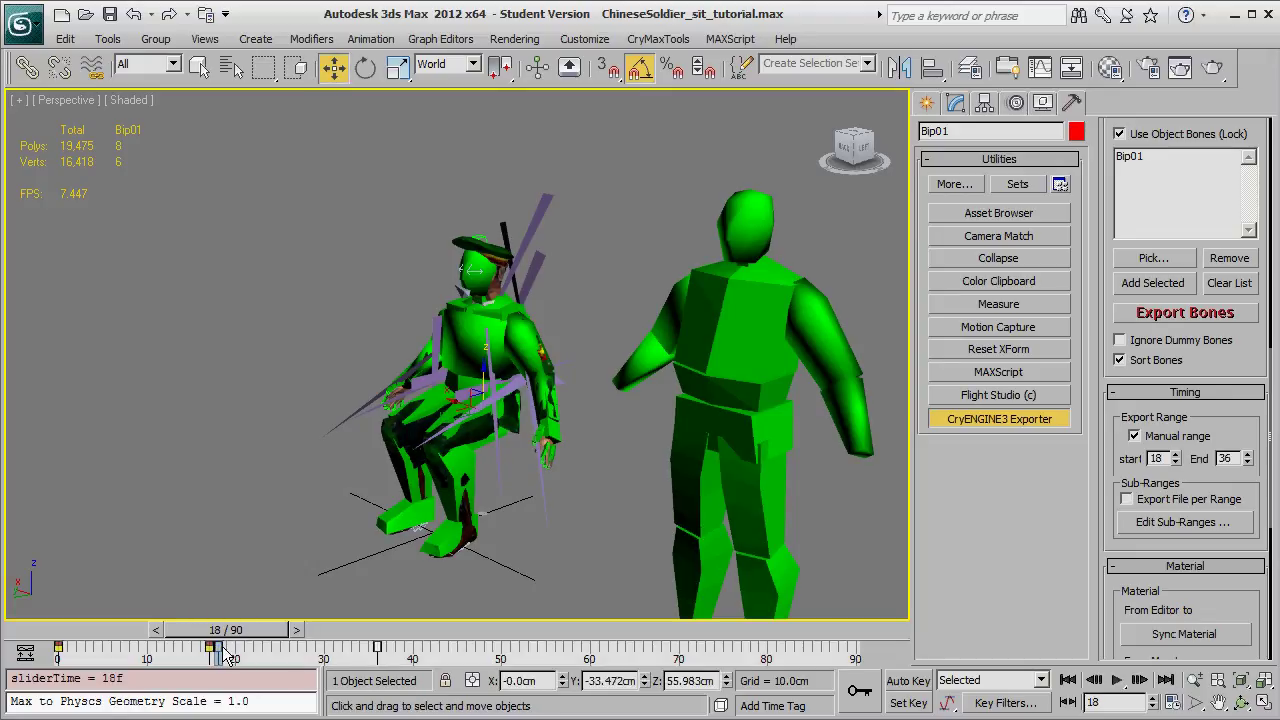
drag(219, 647, 555, 653)
drag(250, 630, 454, 638)
key(w)
key(q)
key(w)
middle_drag(540, 427, 563, 391)
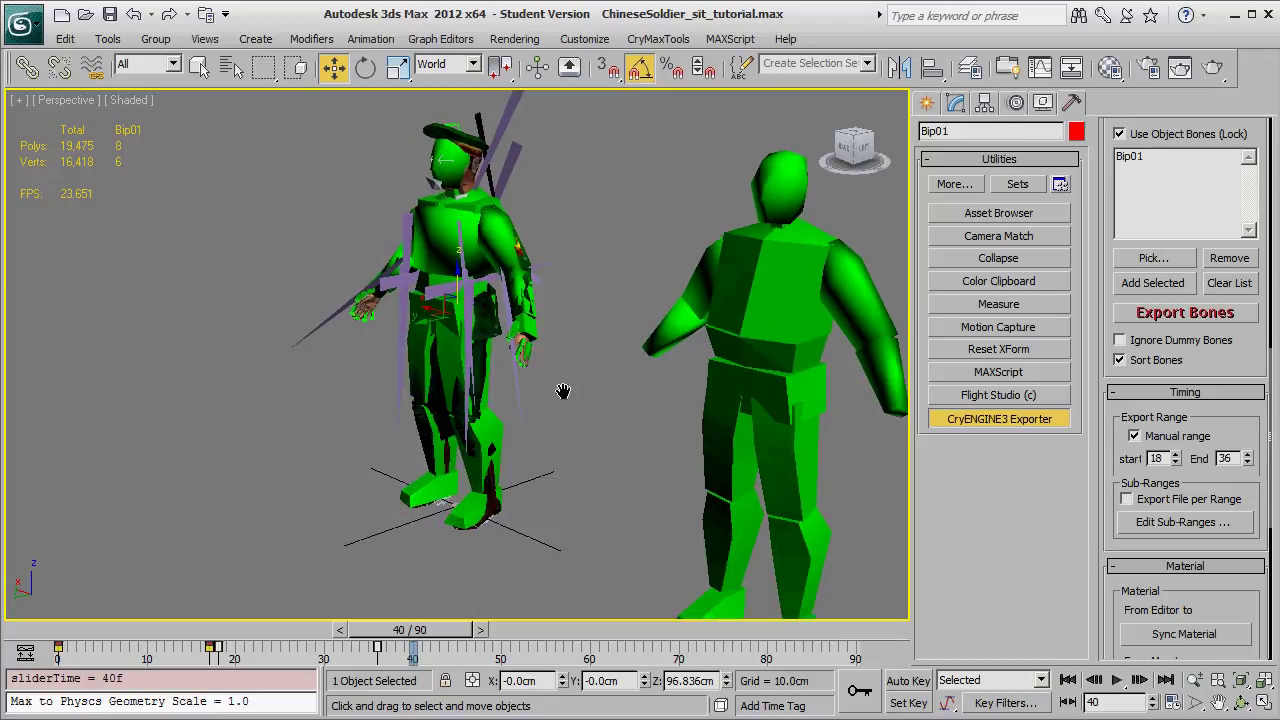
With Auto Key on, select Bip01 L Hand and set its key at frame 40
click(918, 681)
scroll(525, 263, up, 5)
click(619, 279)
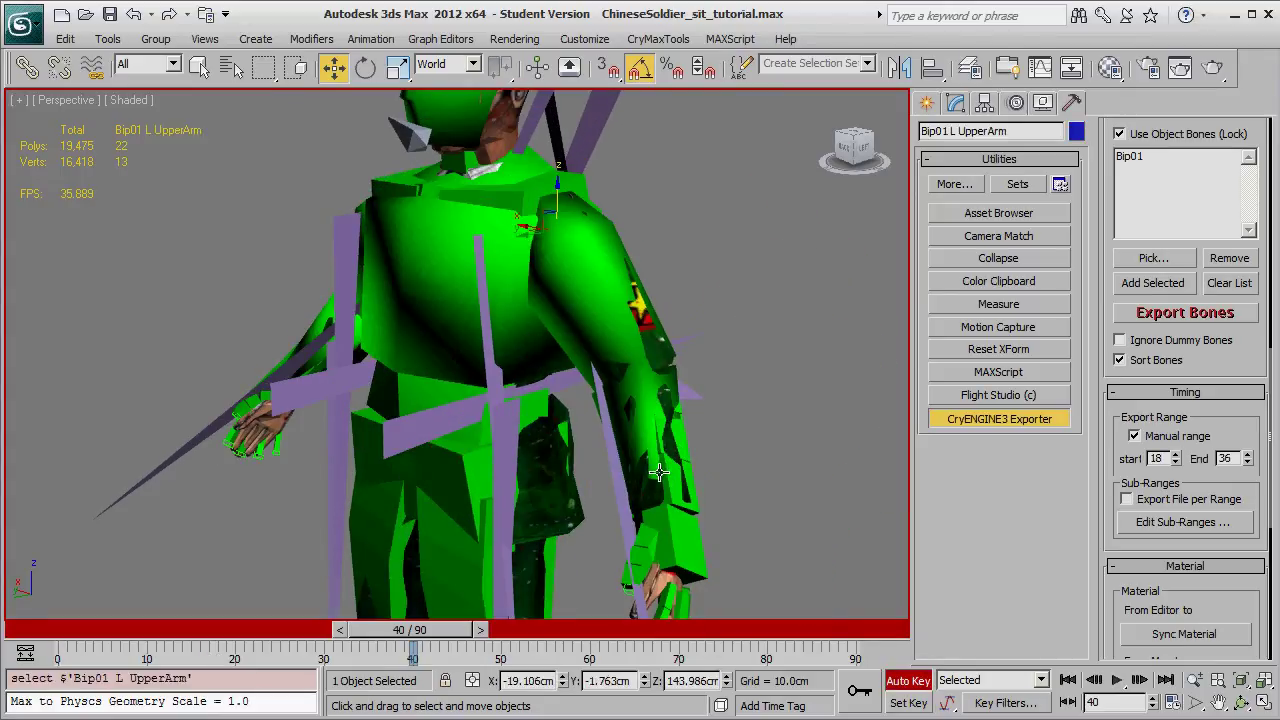
scroll(675, 428, down, 3)
click(592, 416)
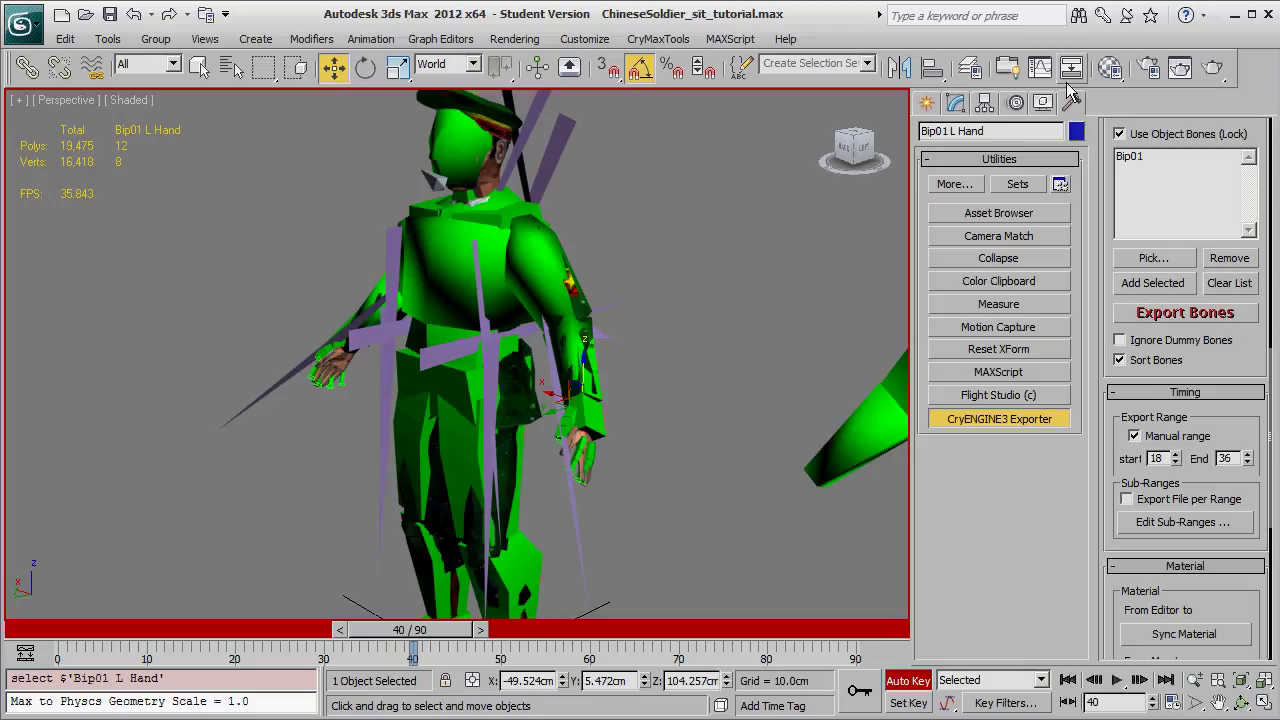
click(1016, 105)
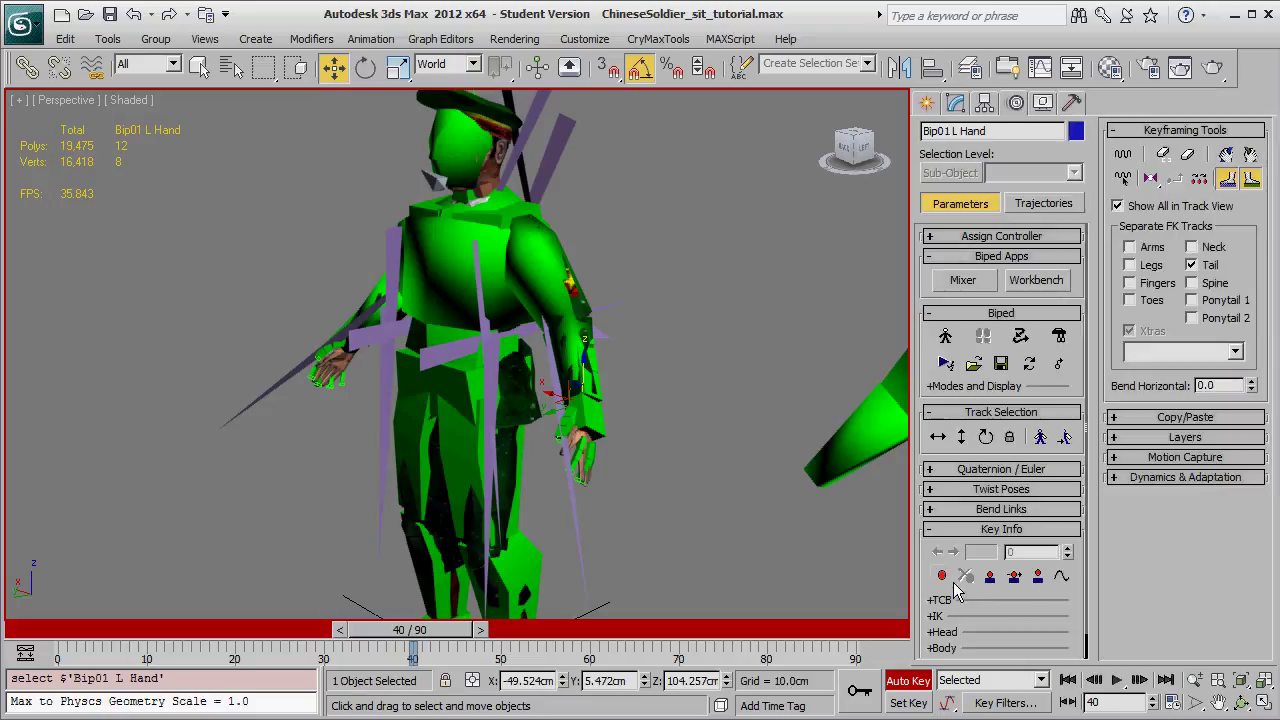
click(942, 578)
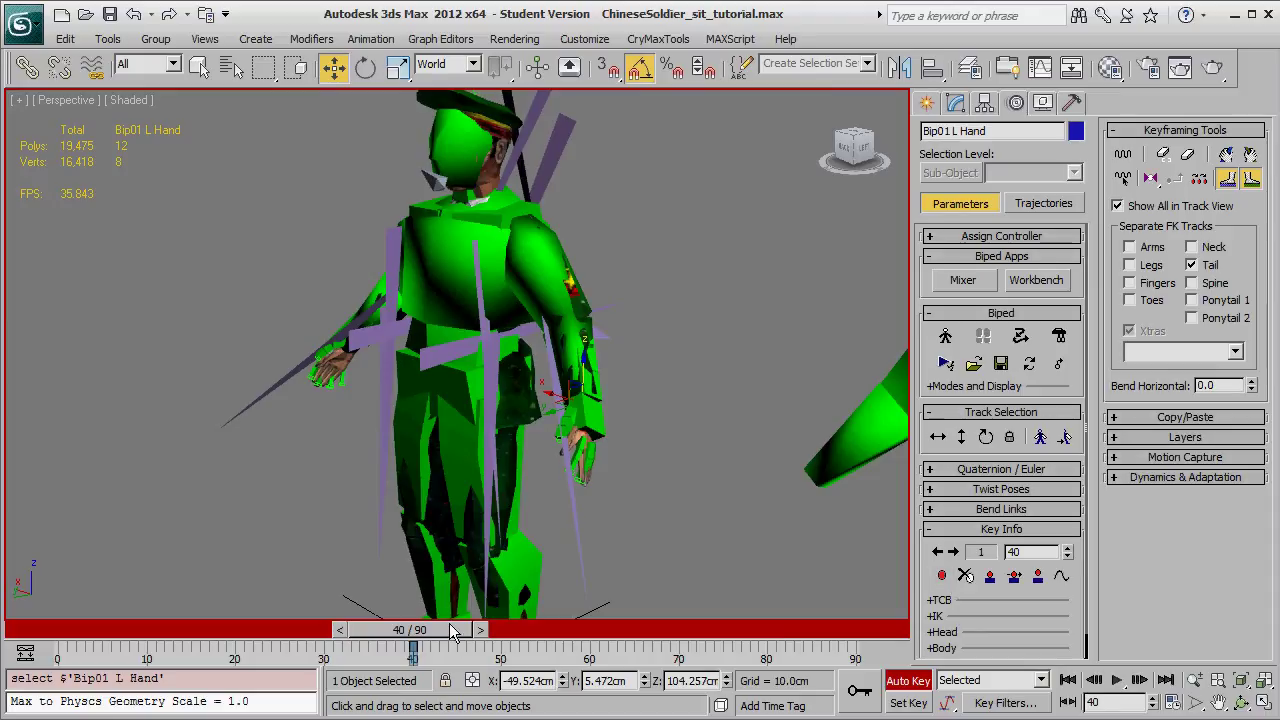
drag(449, 636, 614, 640)
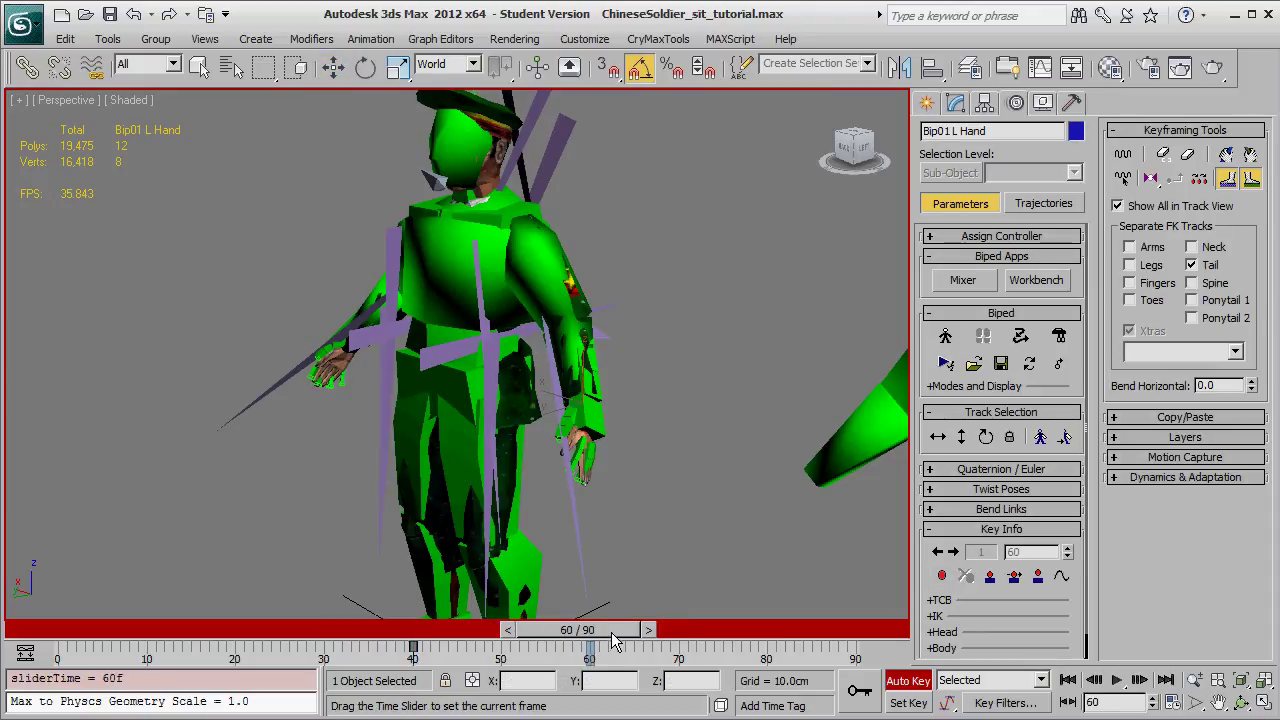
Raise the left hand overhead and move that raised-hand key to frame 50
key(w)
drag(568, 385, 596, 104)
middle_drag(605, 425, 660, 537)
drag(513, 252, 452, 193)
key(e)
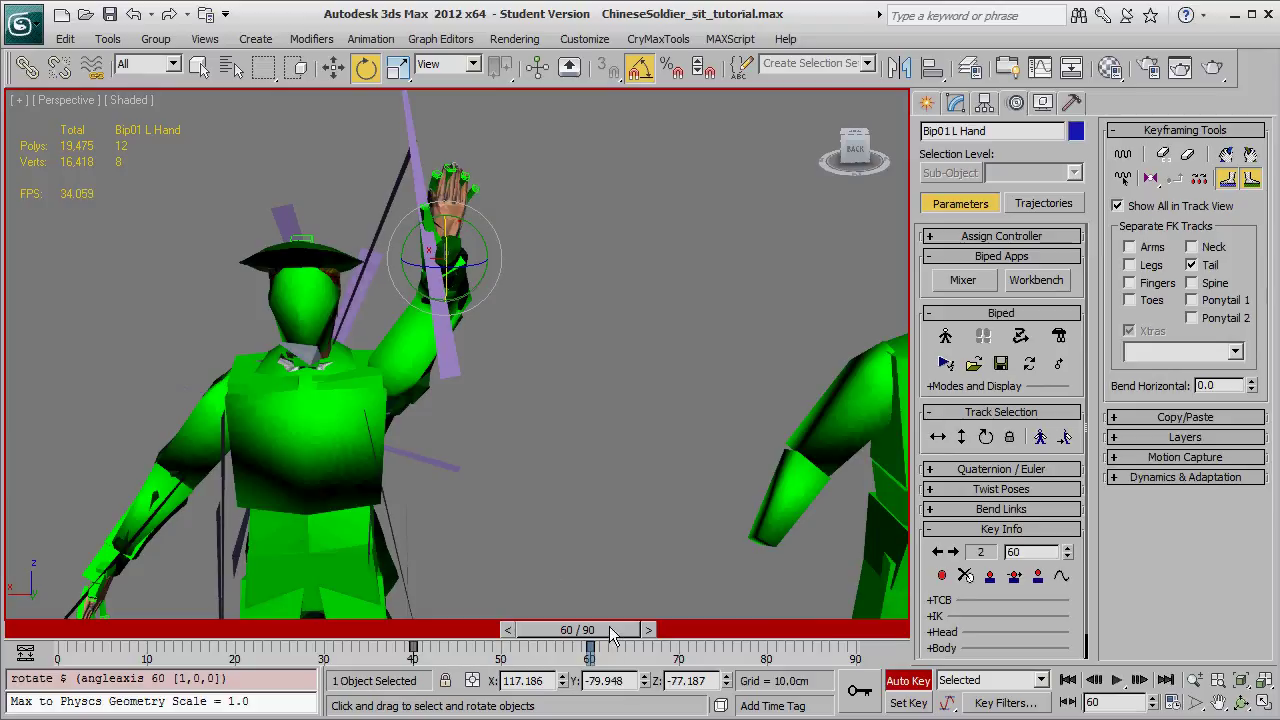
drag(608, 632, 506, 640)
key(e)
Copy the frame-40 rest-pose key to frame 60 and turn Auto Key off
key(e)
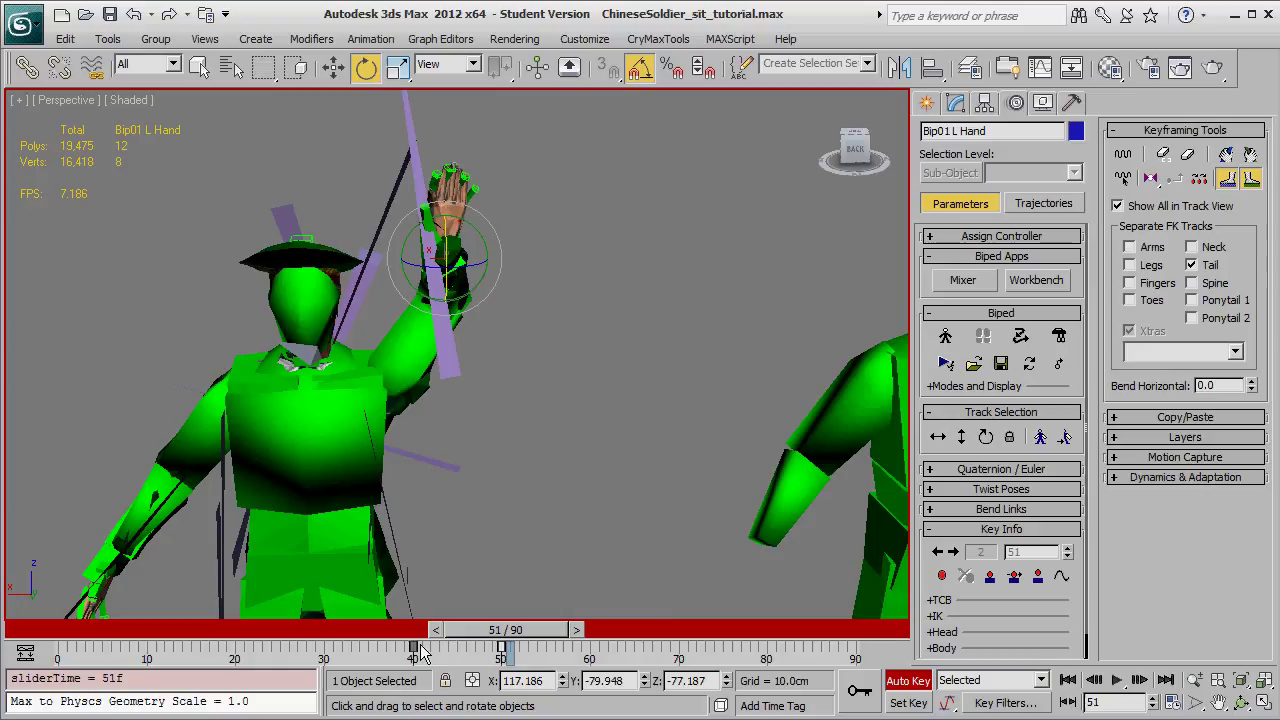
shift+drag(412, 647, 578, 630)
key(e)
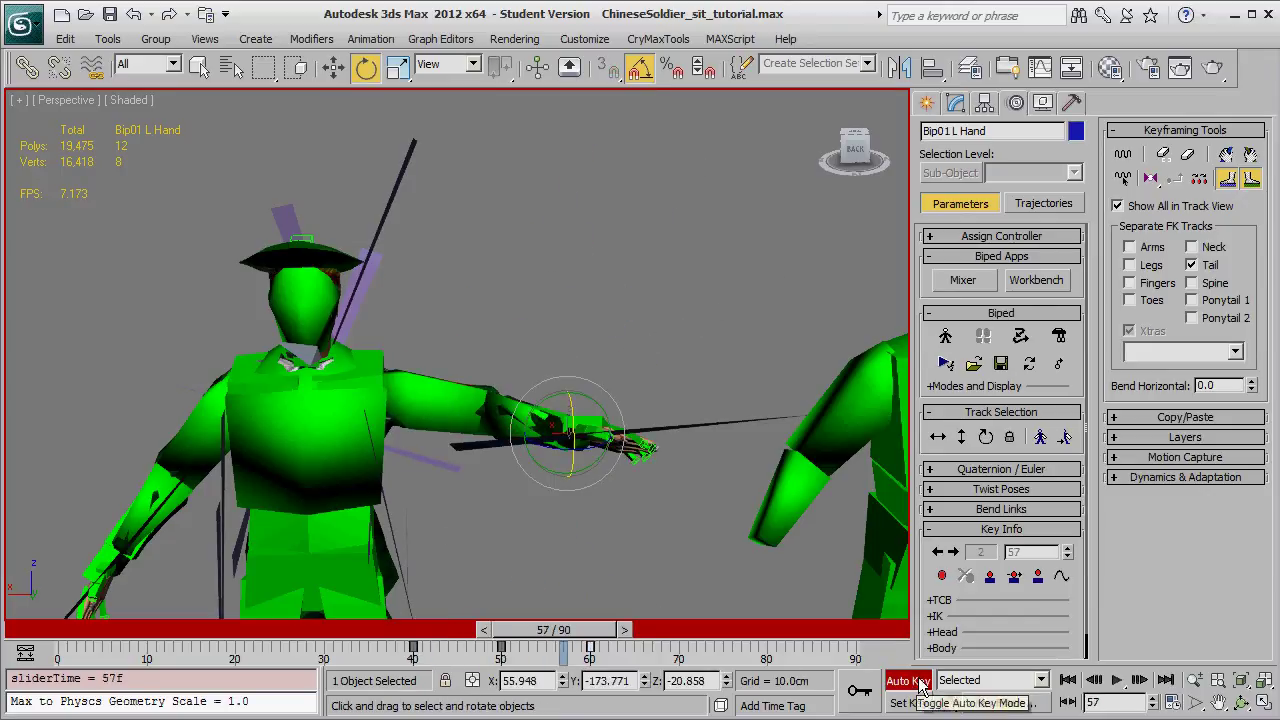
click(908, 681)
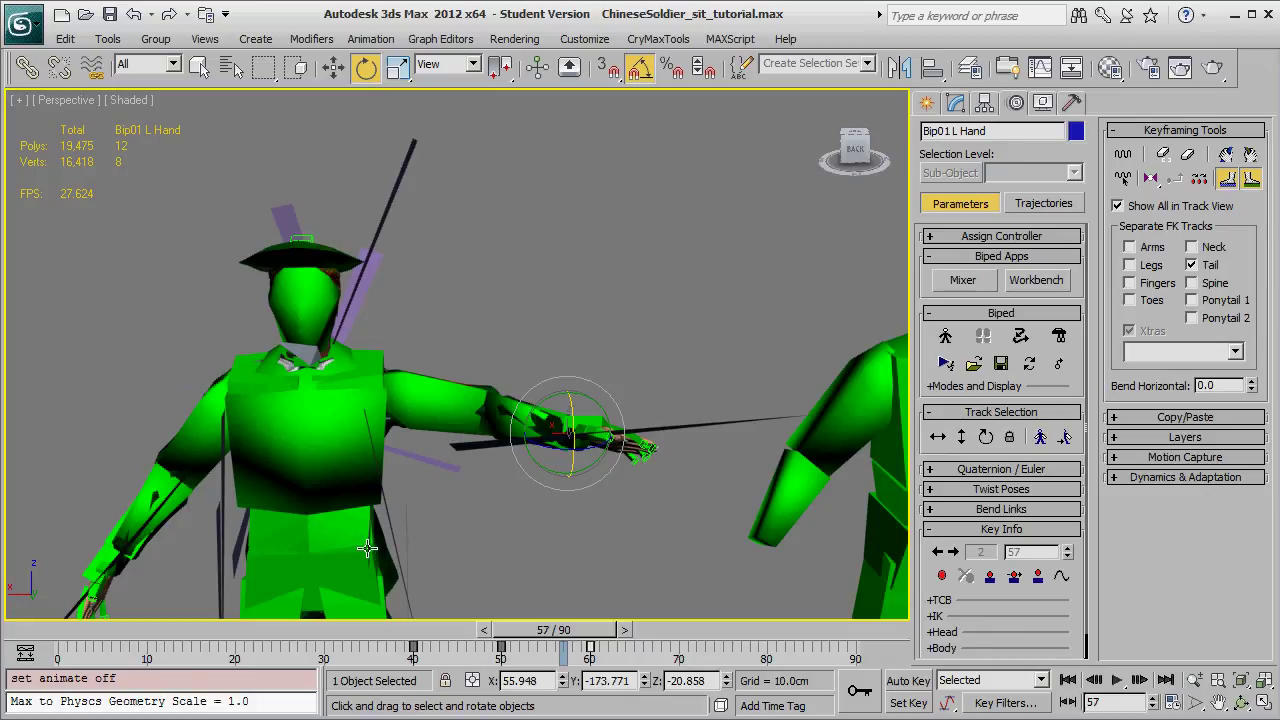
middle_drag(456, 557, 468, 465)
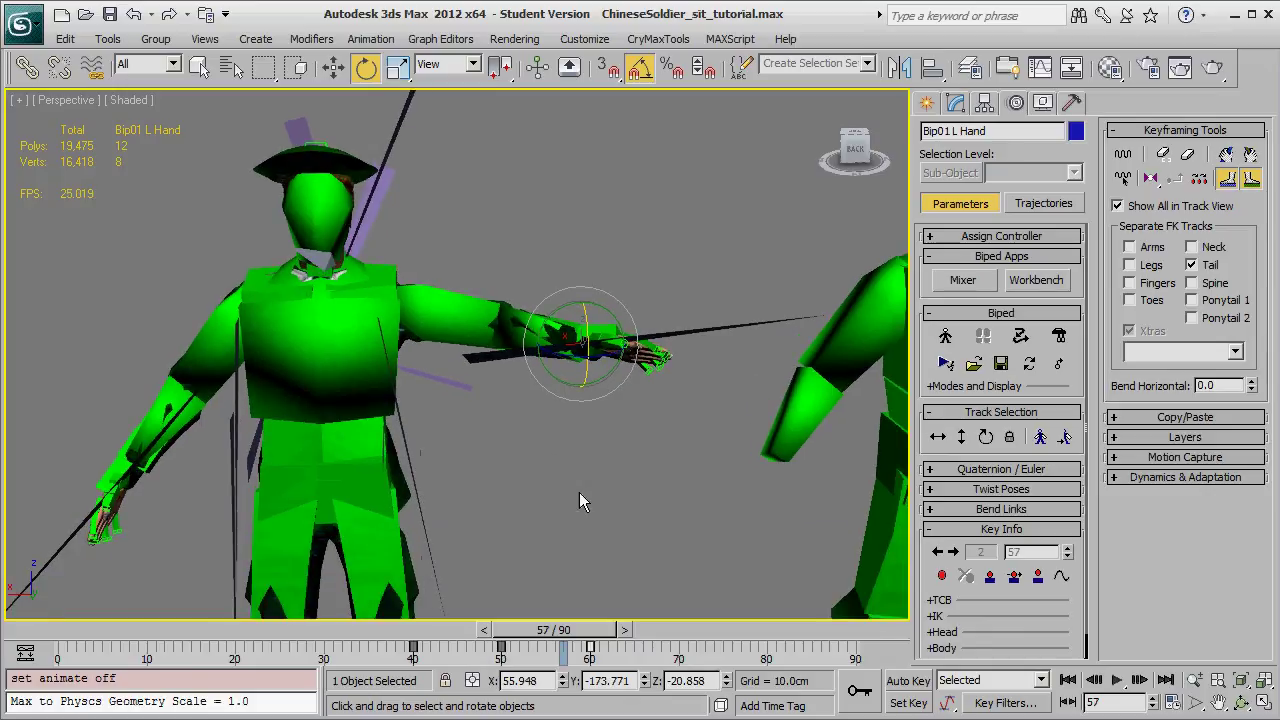
drag(554, 632, 581, 634)
Set the CryENGINE3 Exporter's manual CAF export range to start 40, end 60
key(e)
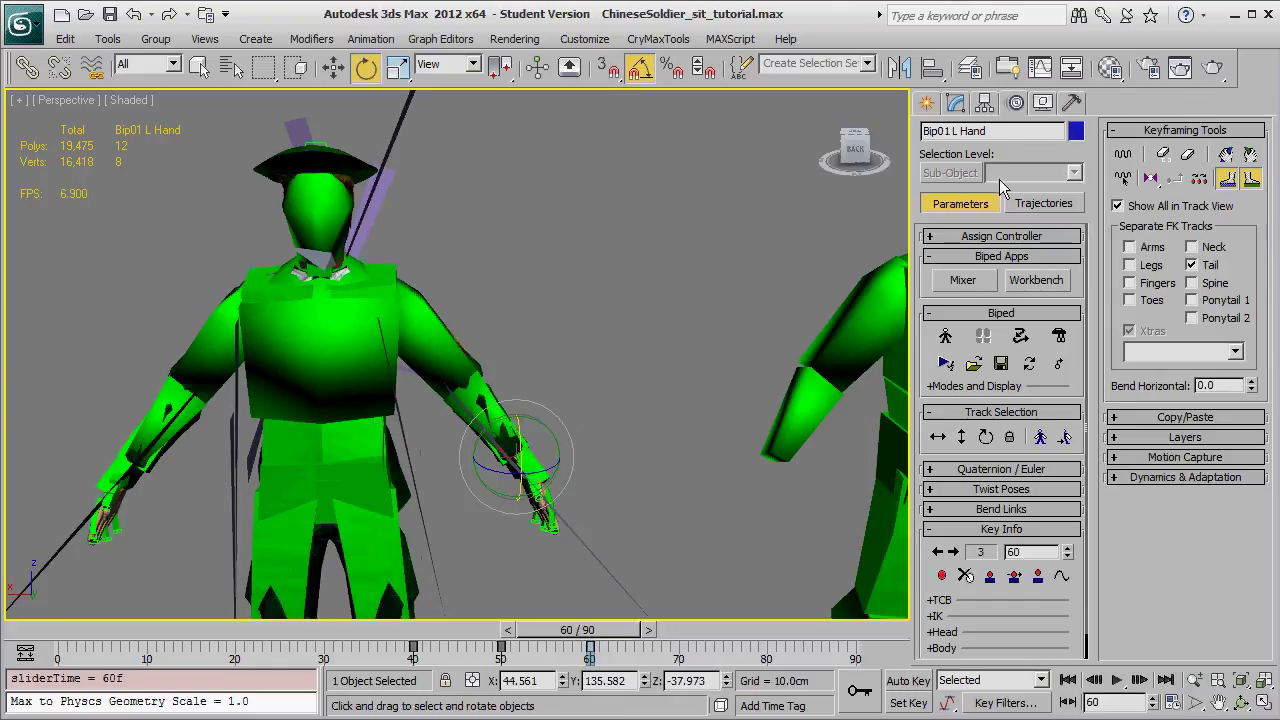
click(1071, 103)
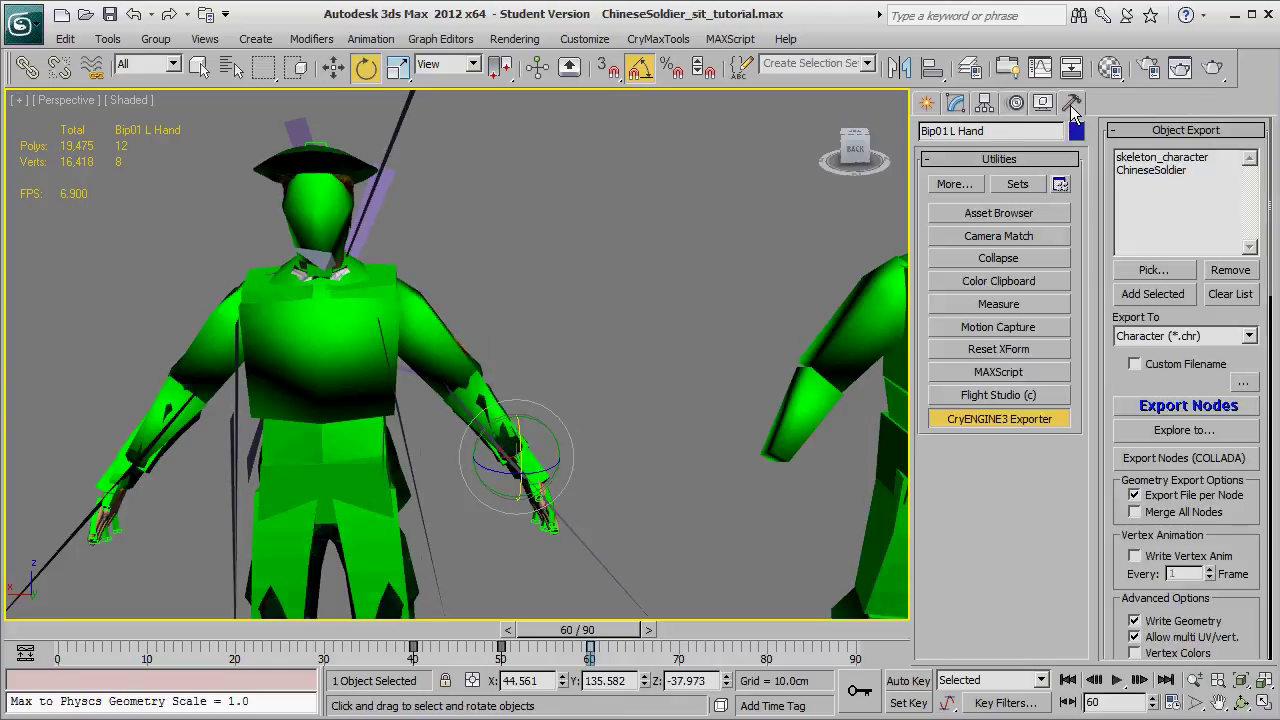
scroll(1148, 247, down, 10)
scroll(1116, 390, down, 3)
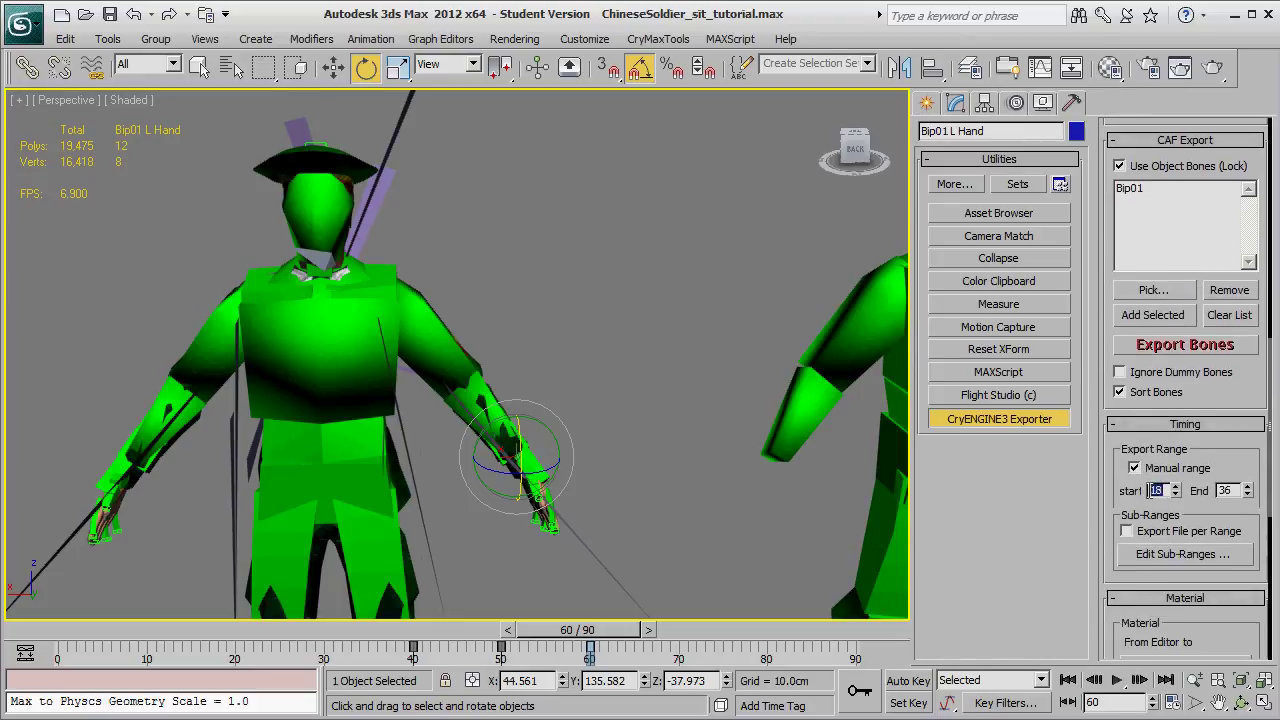
text(40)
text(60)
Export the bones as ChineseSoldier_WaveHandLeft.caf and close the export log
click(1218, 348)
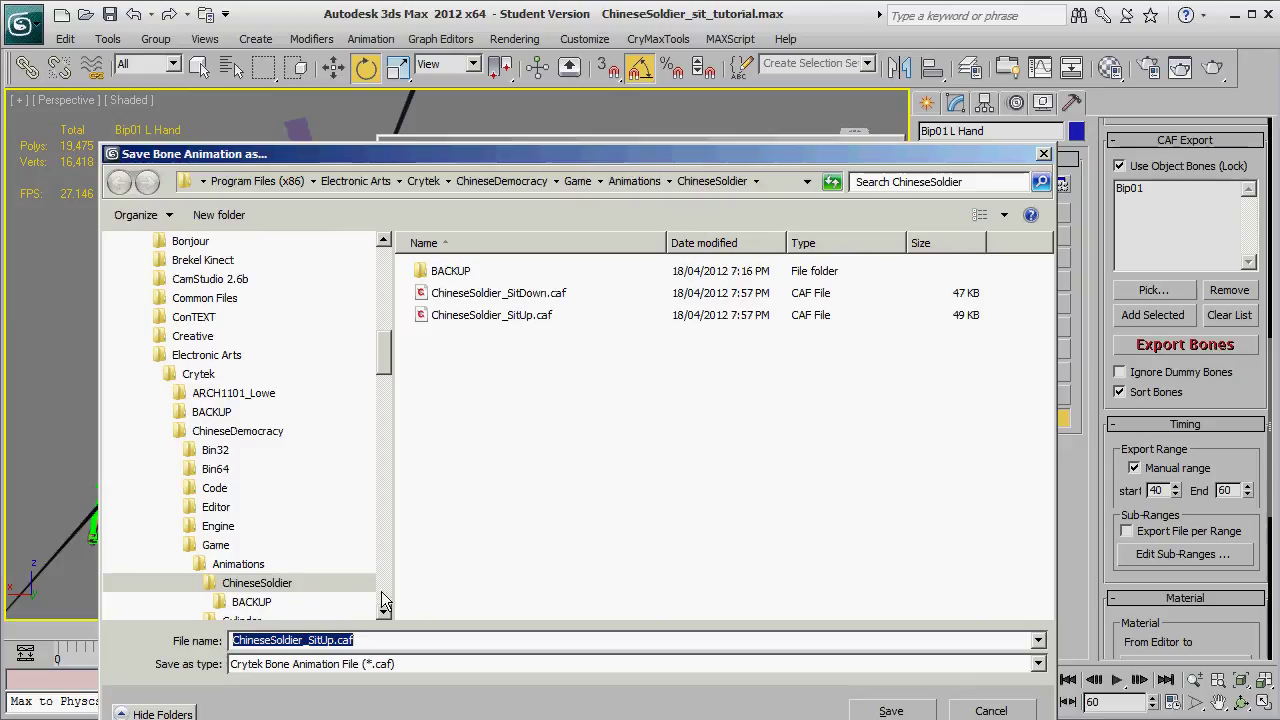
drag(336, 641, 306, 641)
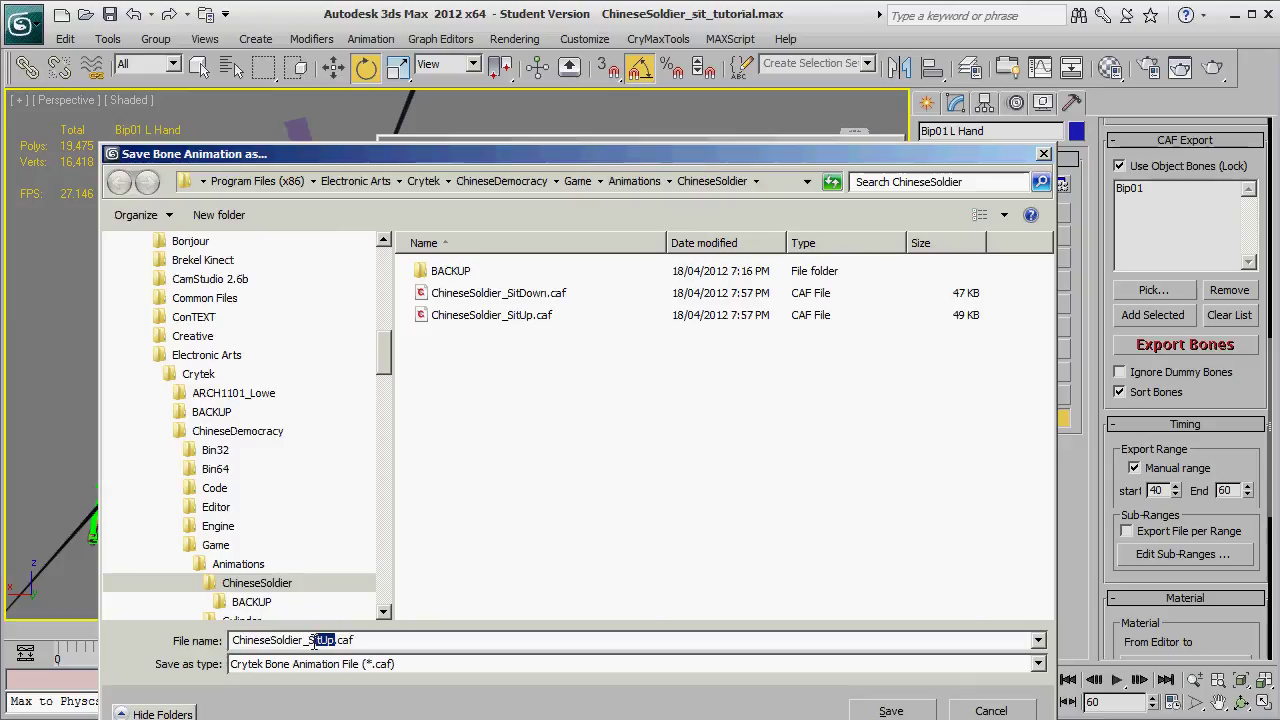
text(WaveHandLef)
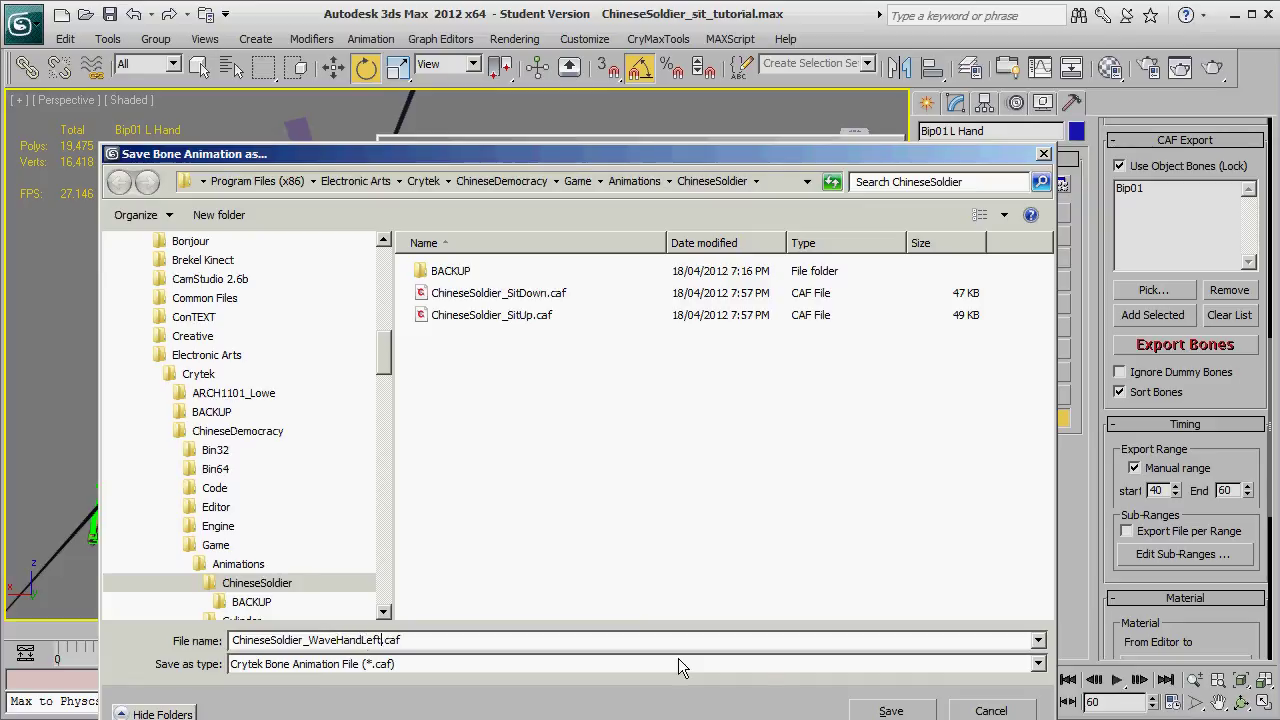
click(888, 709)
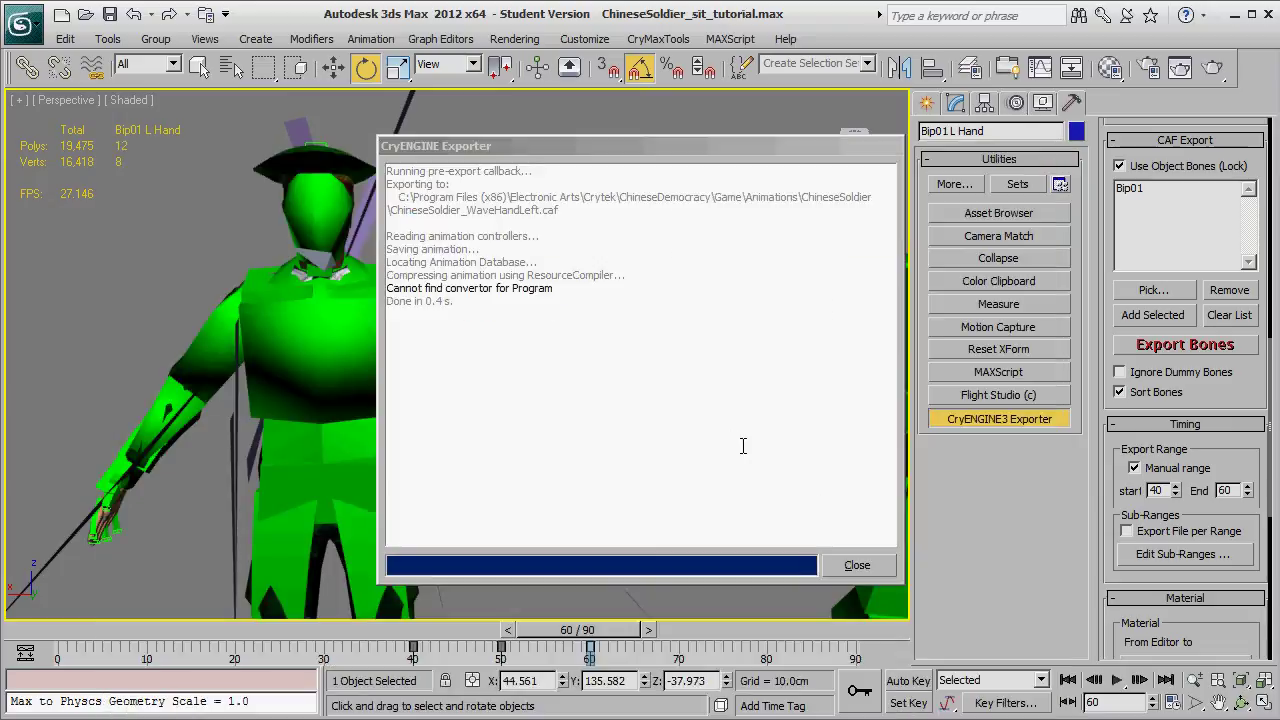
click(868, 570)
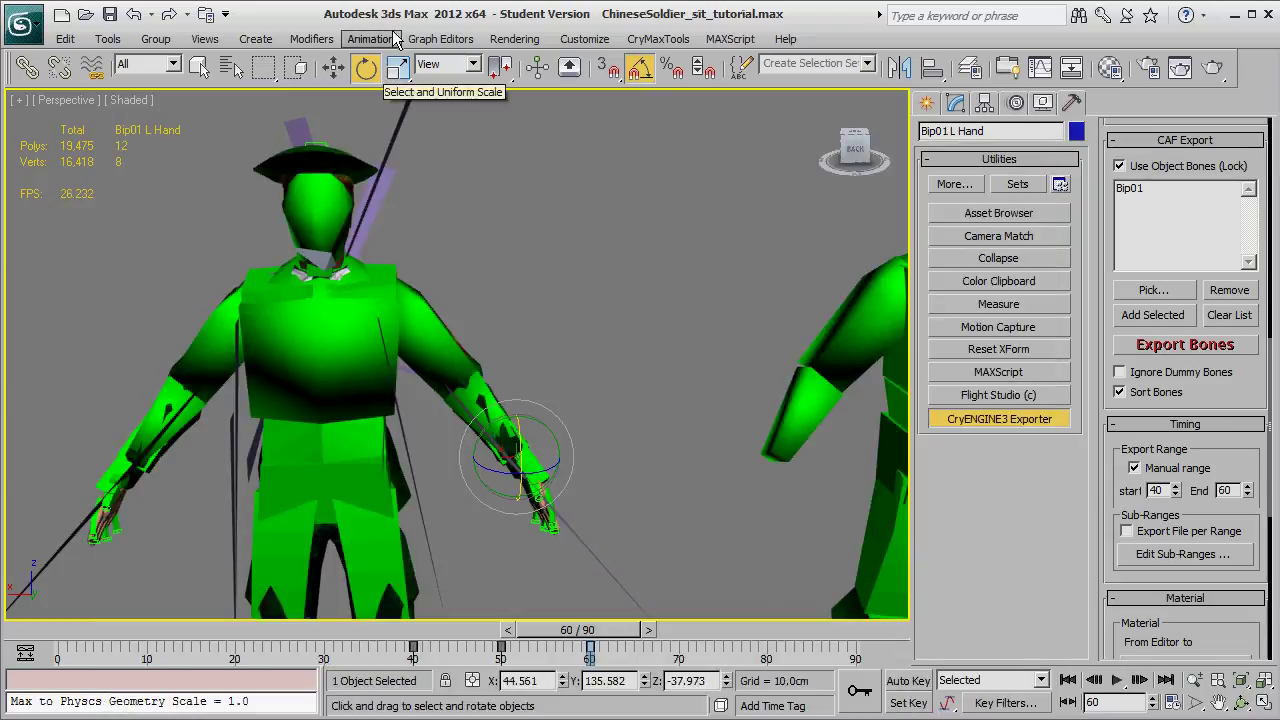
Confirm ChineseSoldier_WaveHandLeft.caf appears in the Animations\ChineseSoldier folder in Explorer
key(alt+Tab)
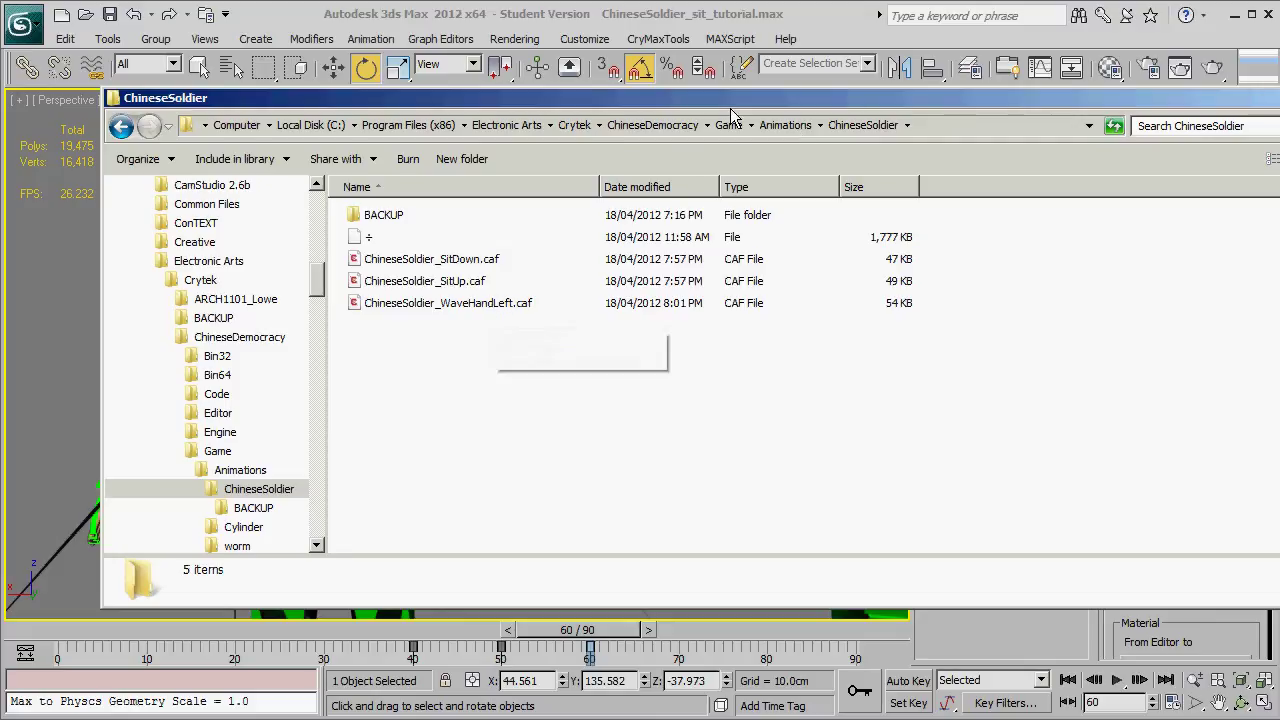
key(alt+Tab)
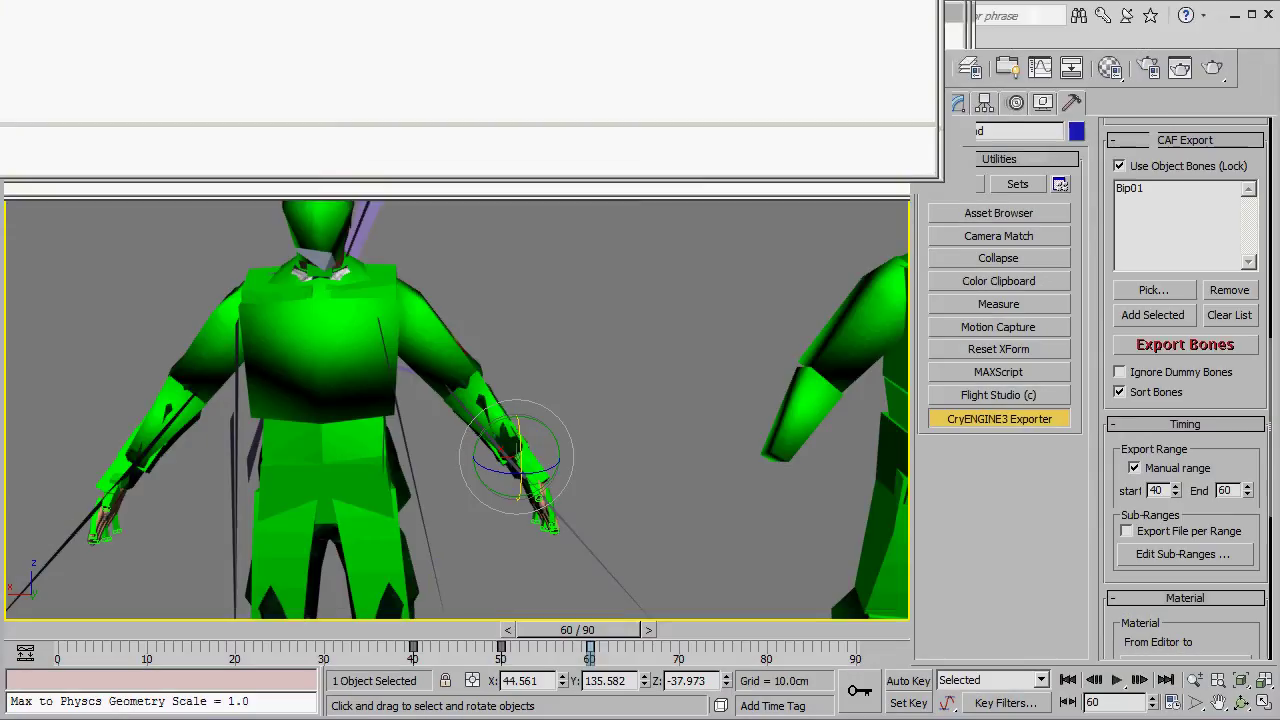
key(alt+Tab)
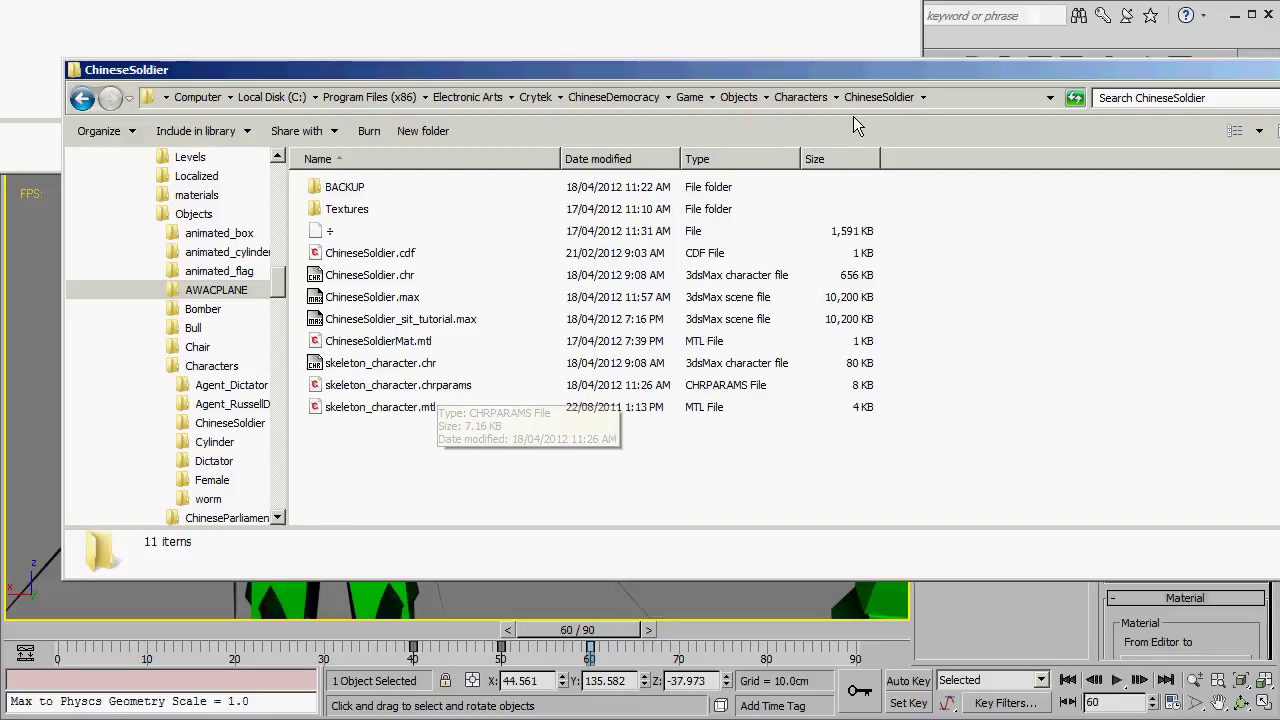
Duplicate the ChineseSoldier_SitUp animation line in skeleton_character.chrparams
key(alt+Tab)
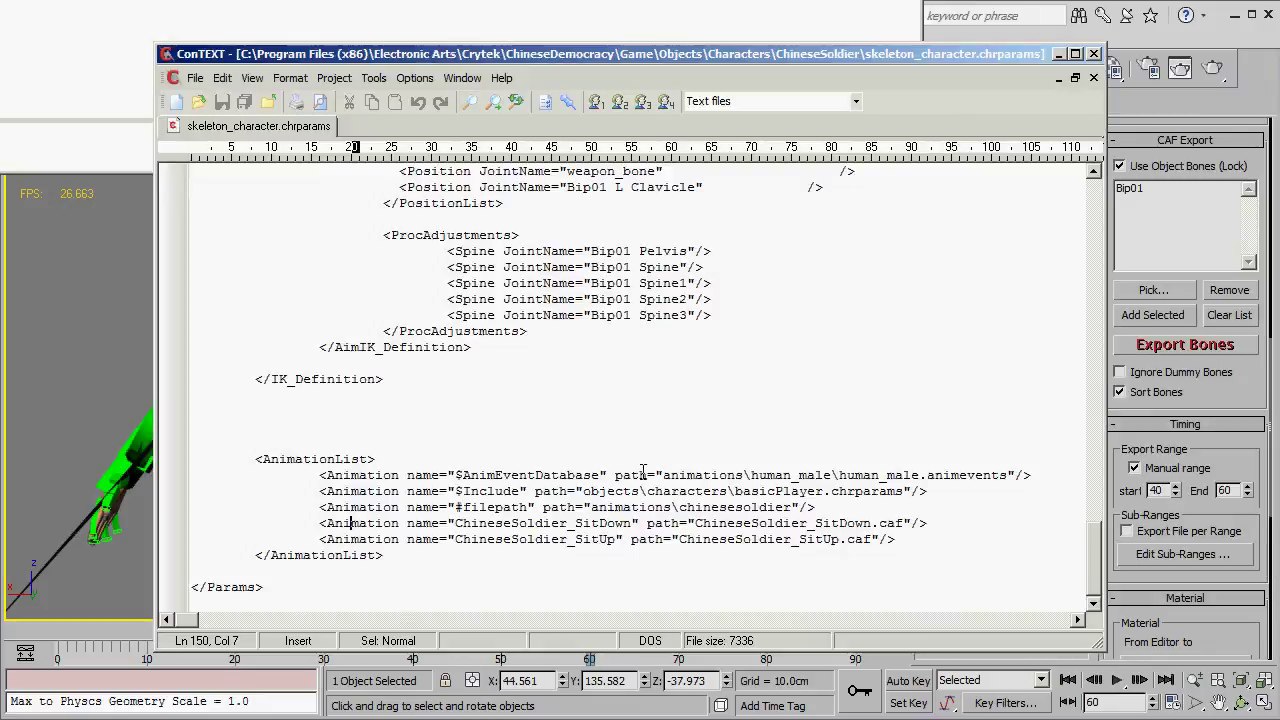
drag(893, 545, 324, 557)
key(ctrl+c)
click(903, 538)
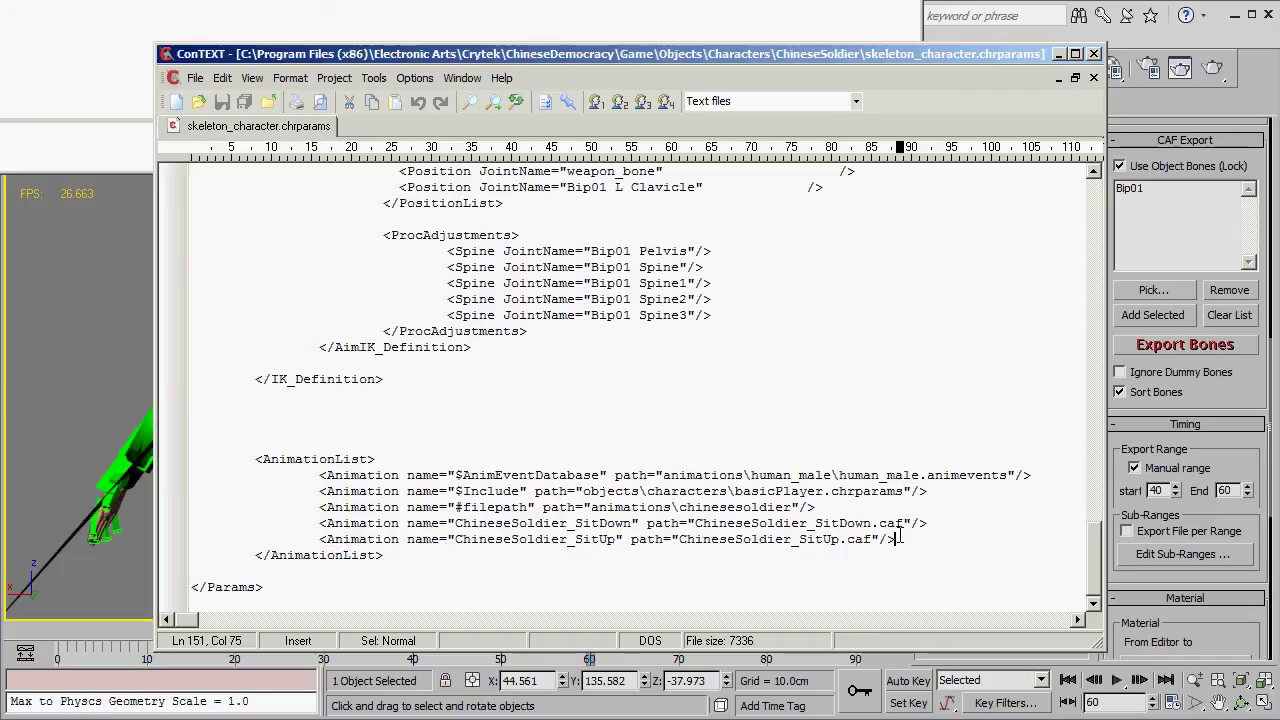
key(Return)
key(ctrl+v)
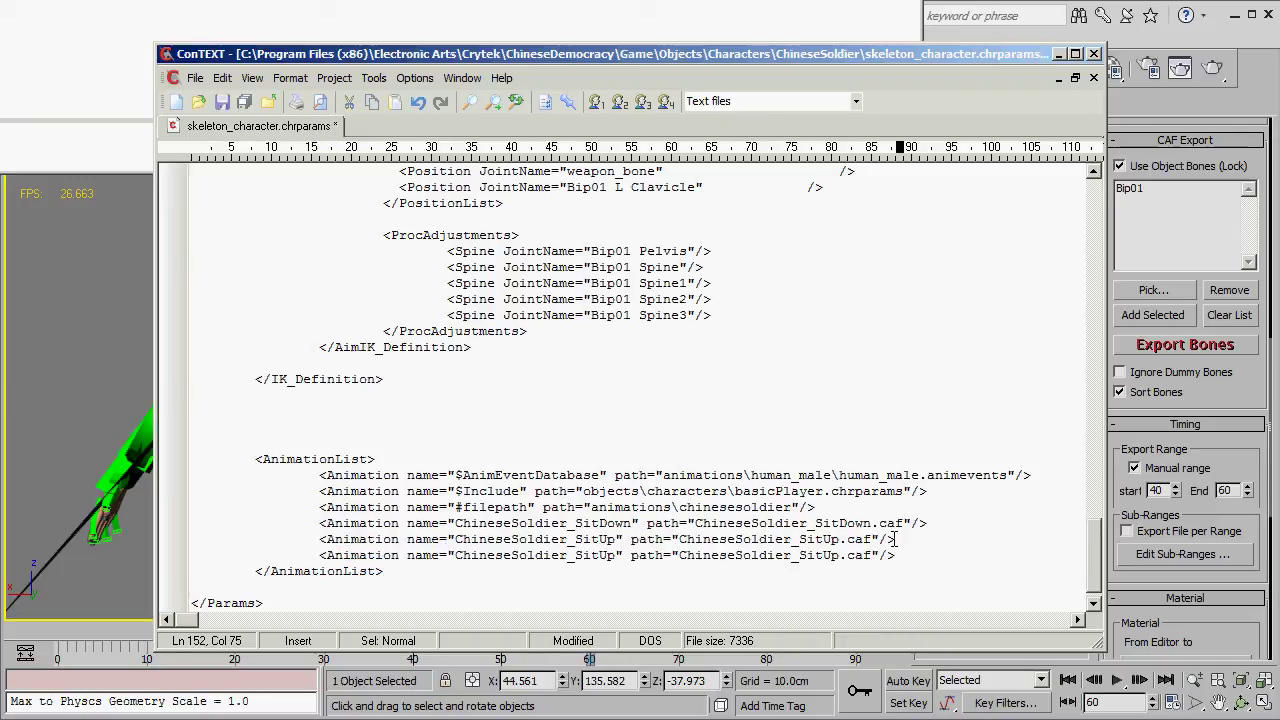
Rename the copy's name and path to ChineseSoldier_WaveHandLeft and save the file
drag(610, 556, 577, 563)
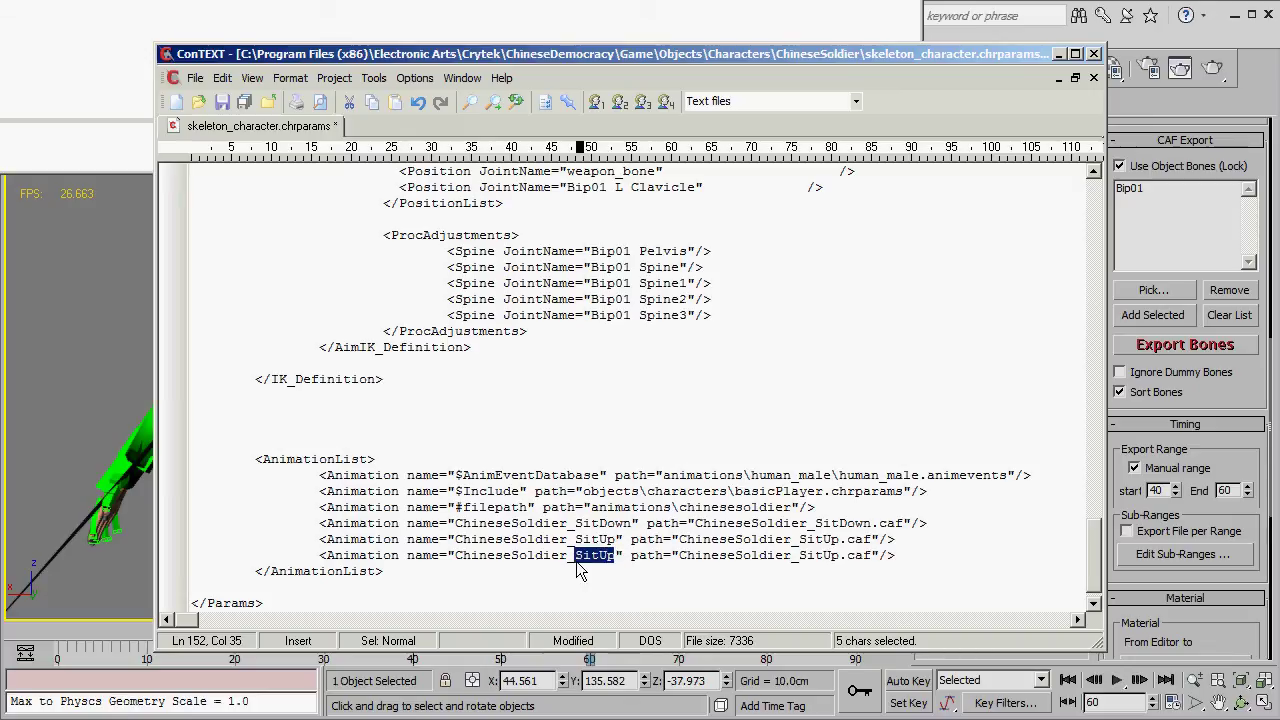
text(WaveHandLef)
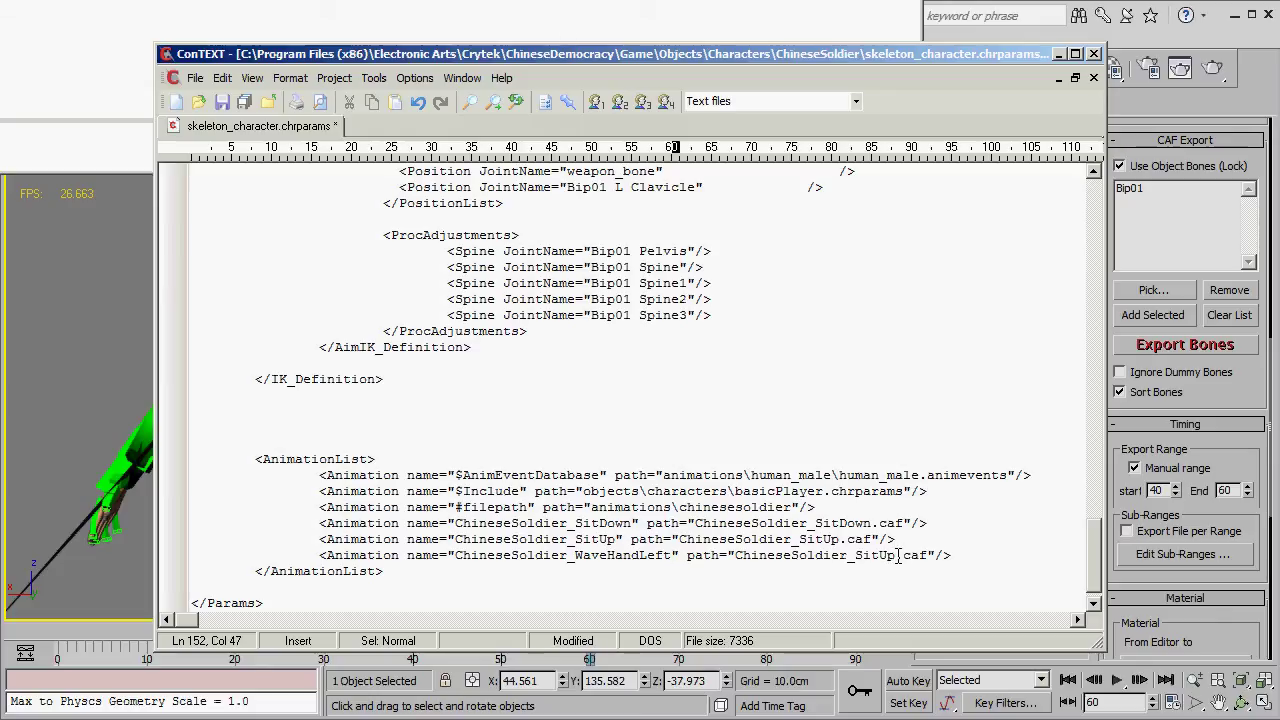
drag(898, 555, 862, 558)
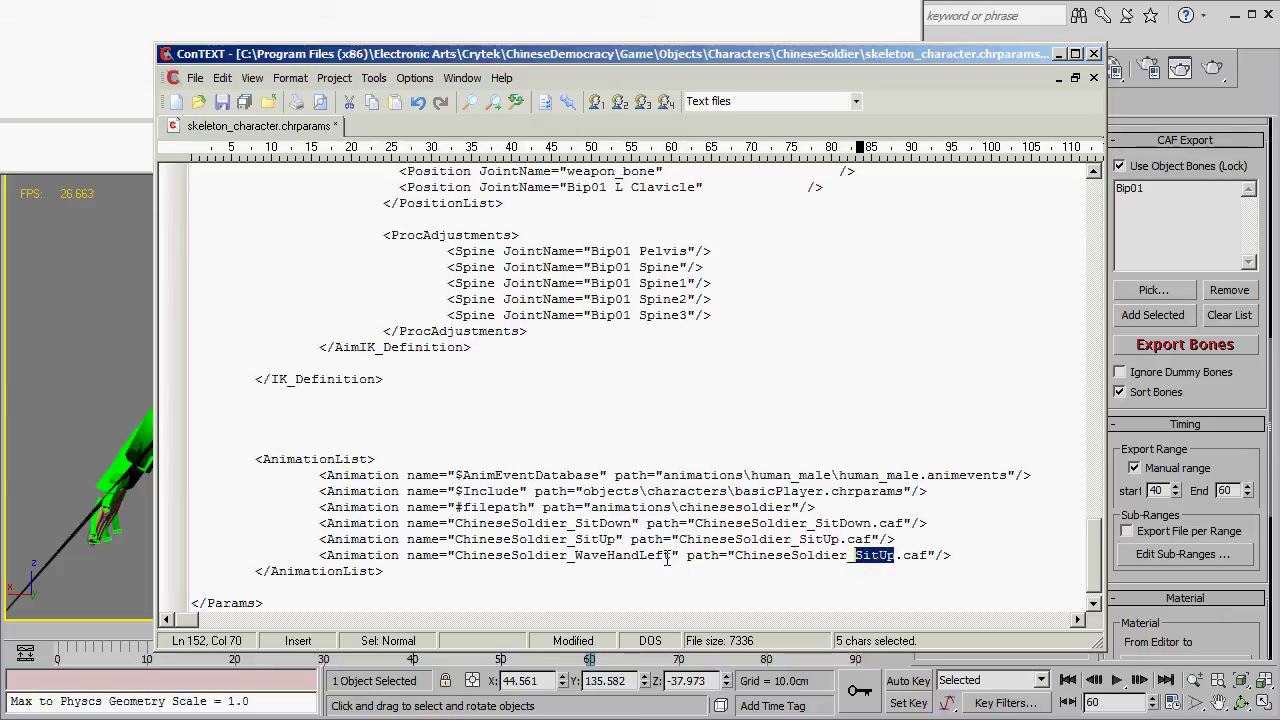
drag(675, 558, 458, 562)
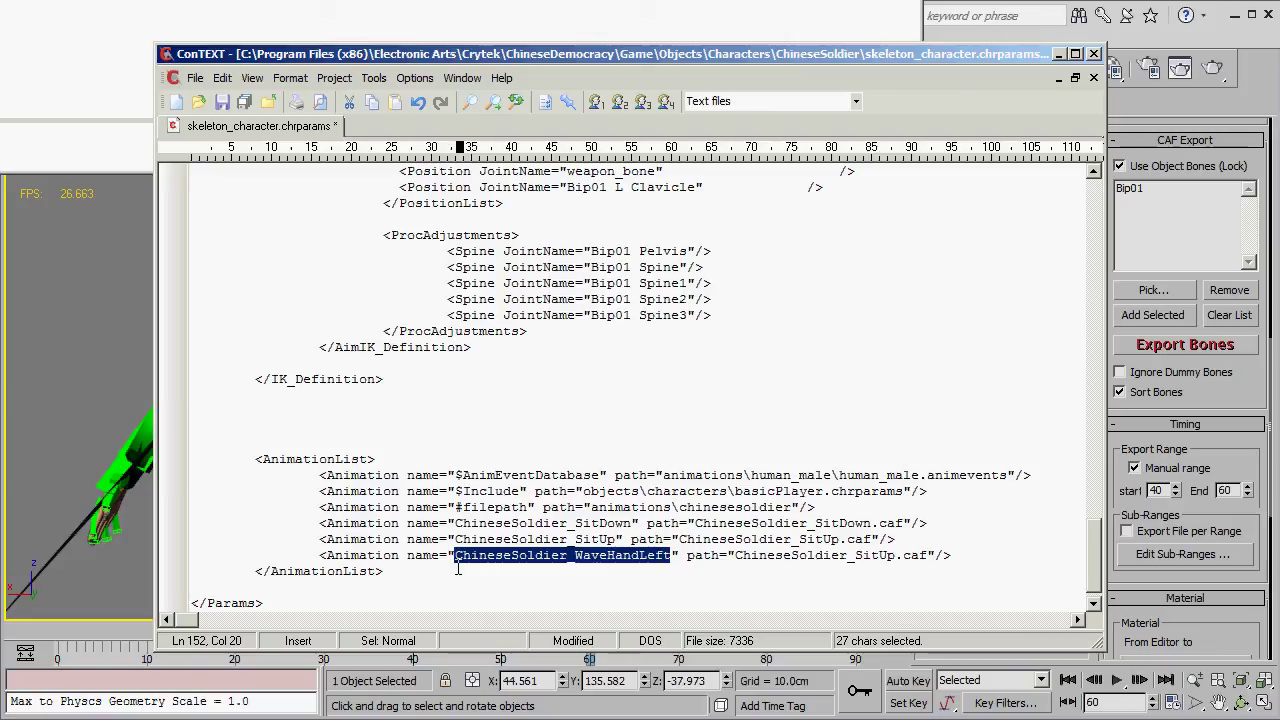
drag(893, 557, 735, 561)
key(ctrl+v)
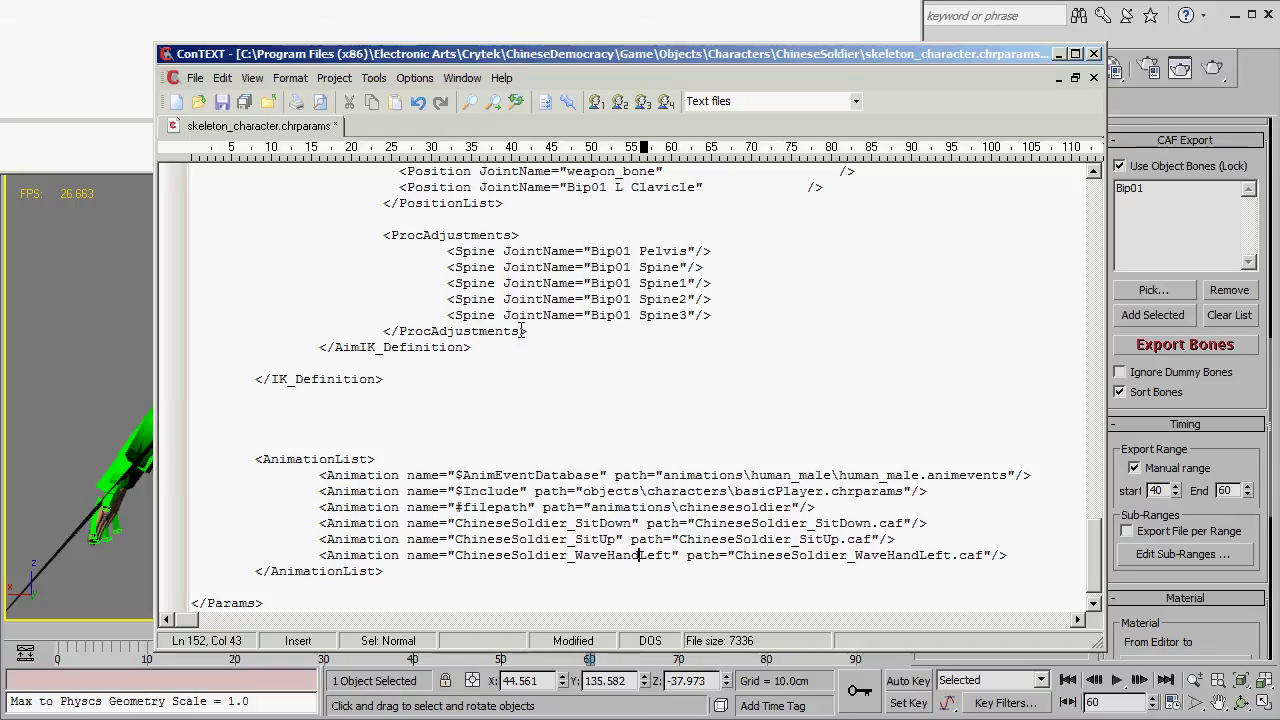
key(ctrl+s)
key(alt+Tab)
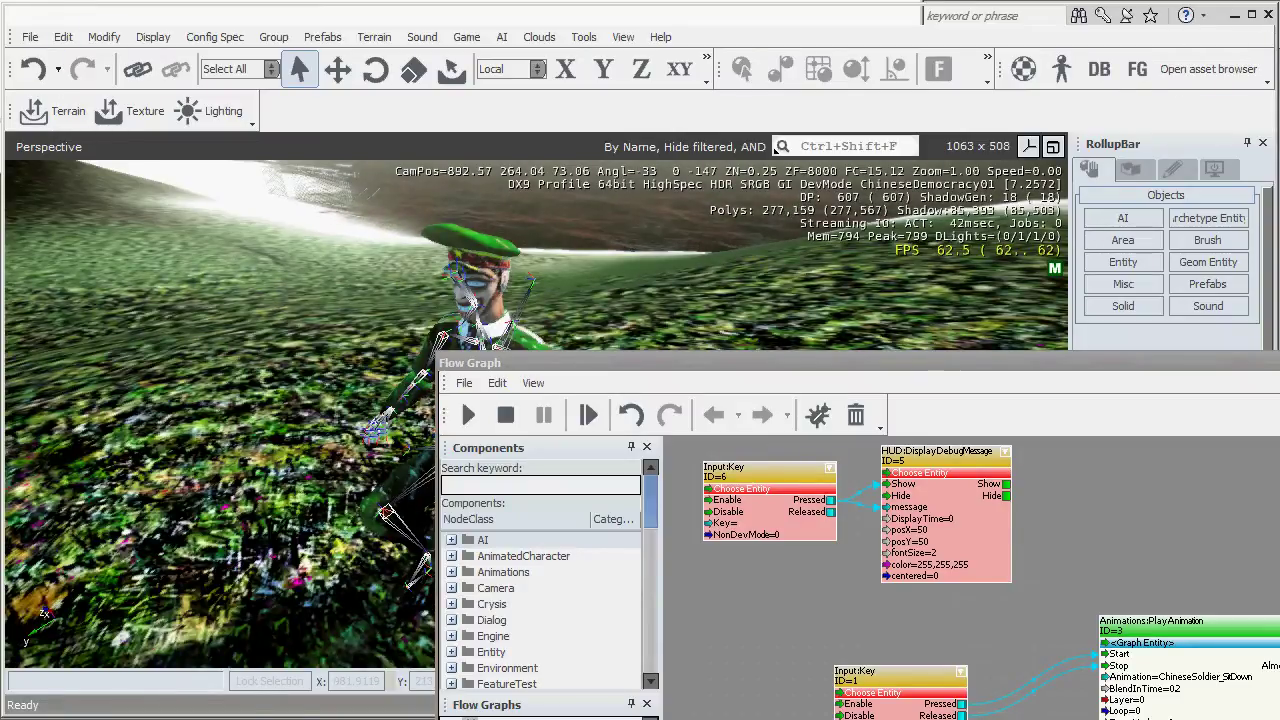
Close Sandbox, saving ChineseDemocracy01 under Global Share, then relaunch and log in
click(1265, 15)
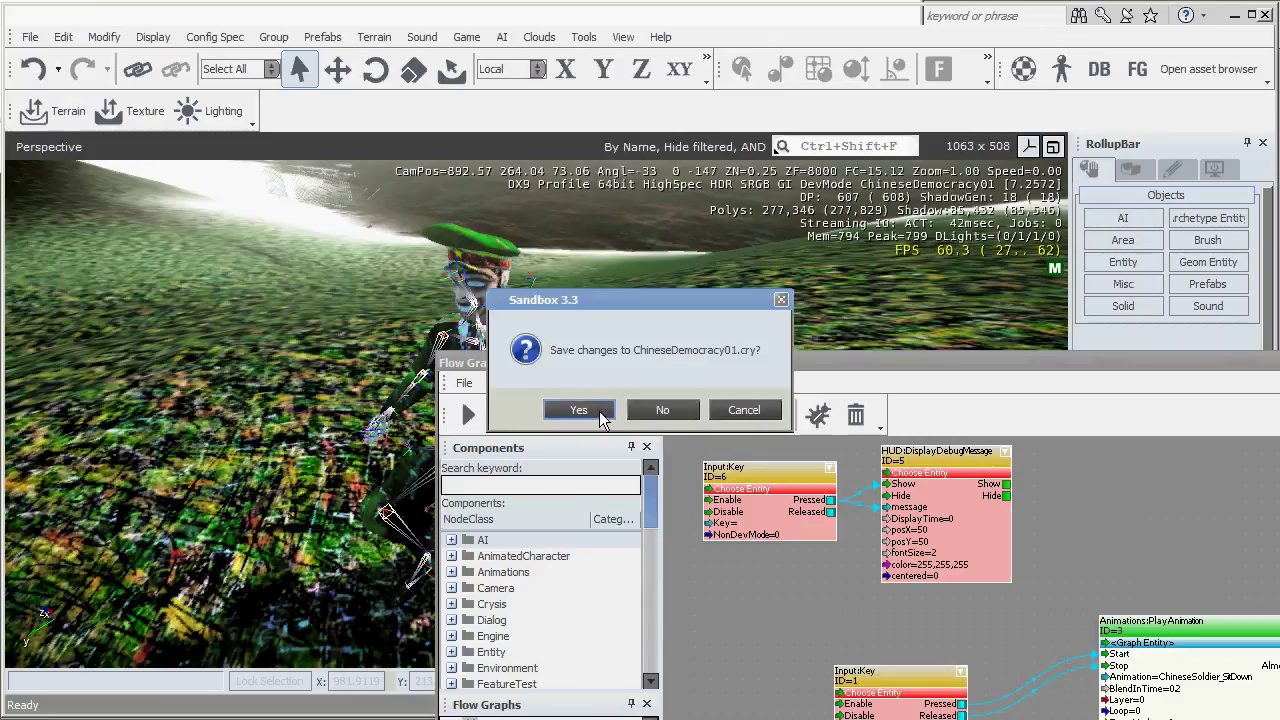
click(579, 410)
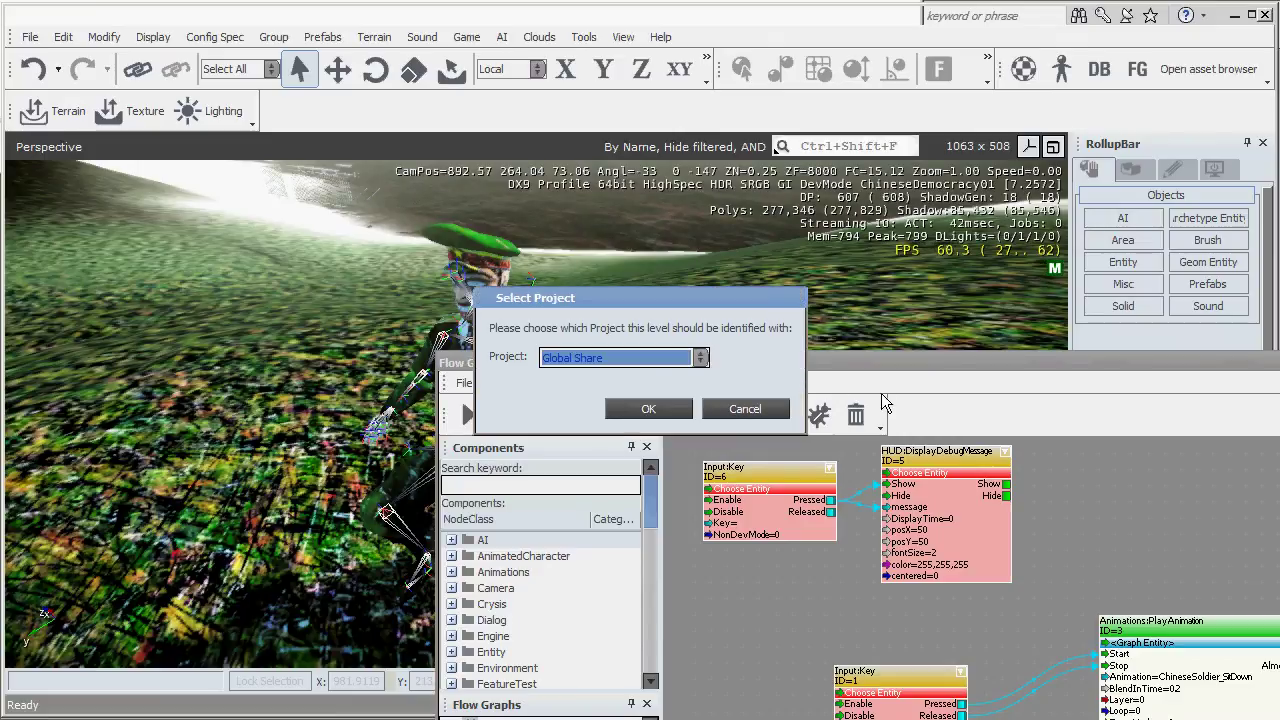
click(645, 410)
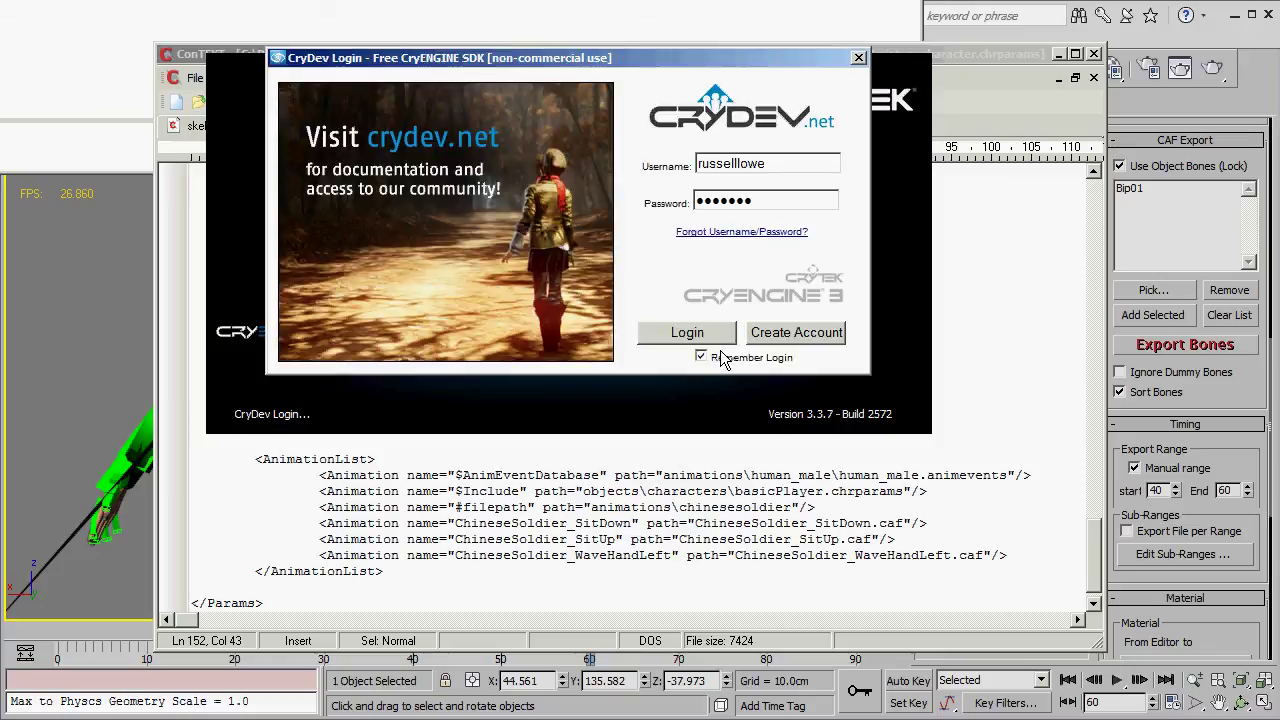
click(699, 337)
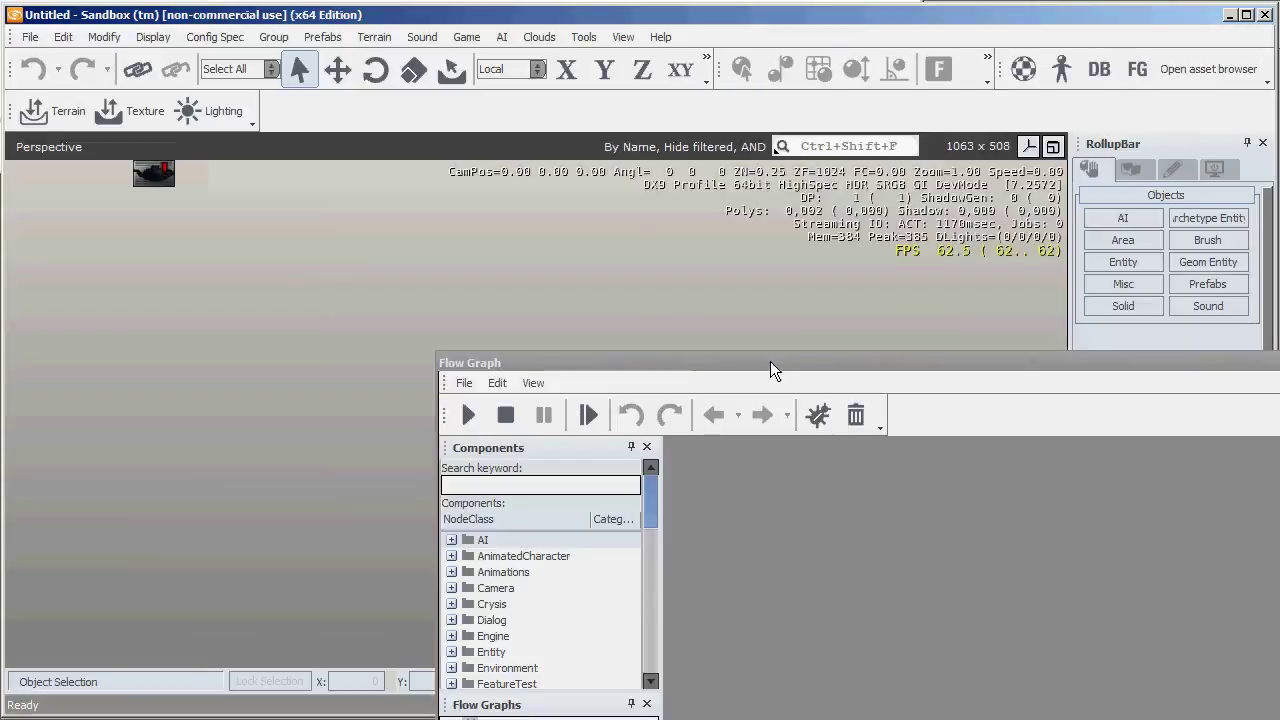
Close the Flow Graph editor and reopen ChineseDemocracy01.cry from the recent files list
drag(787, 359, 535, 218)
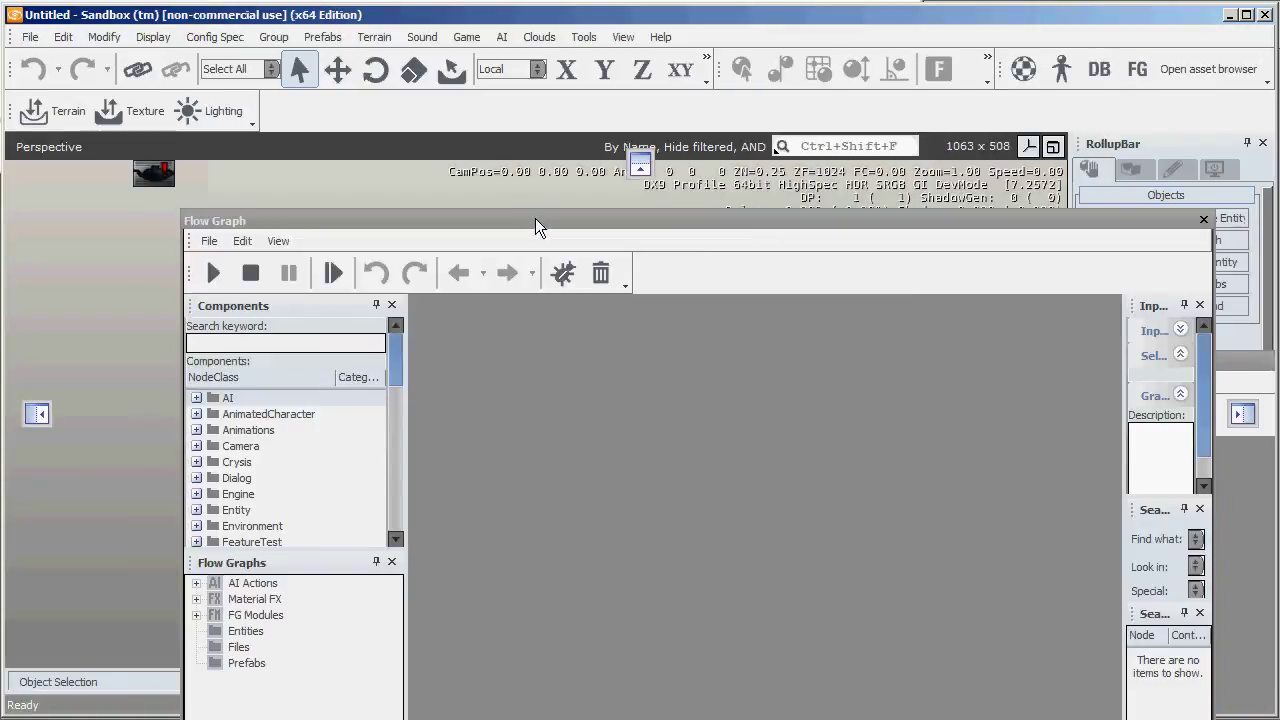
click(1203, 219)
click(30, 37)
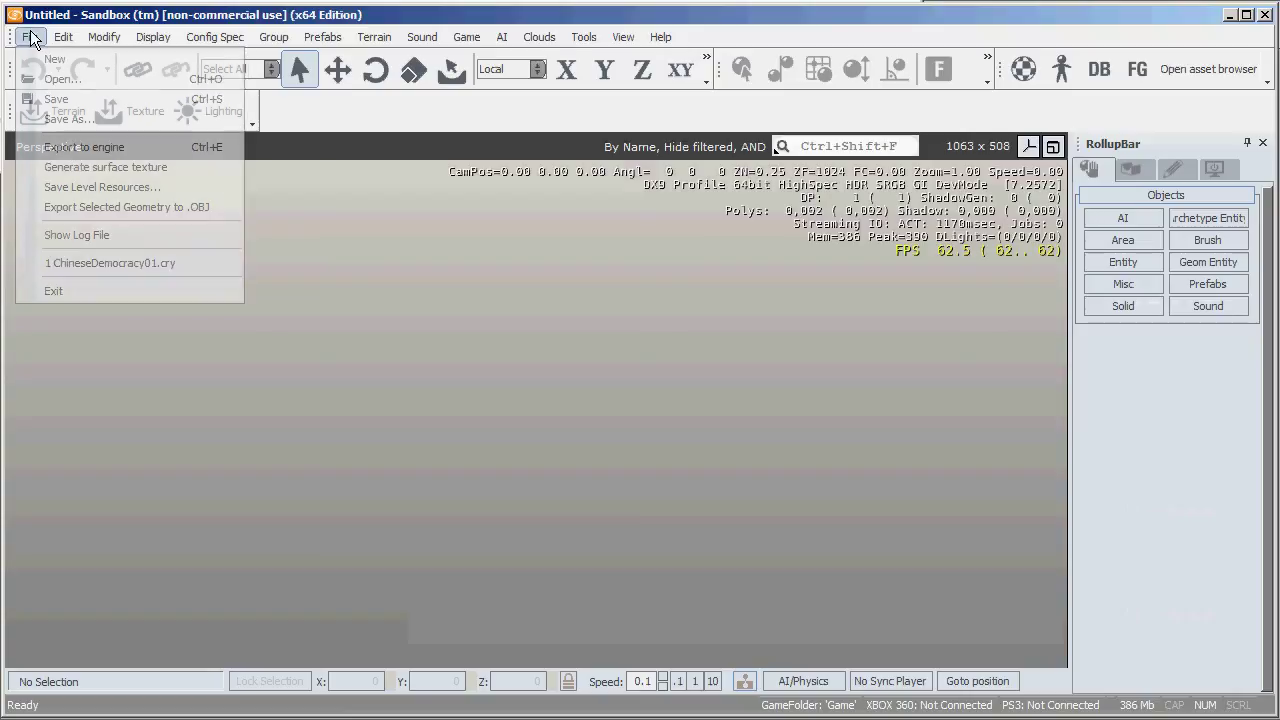
click(88, 262)
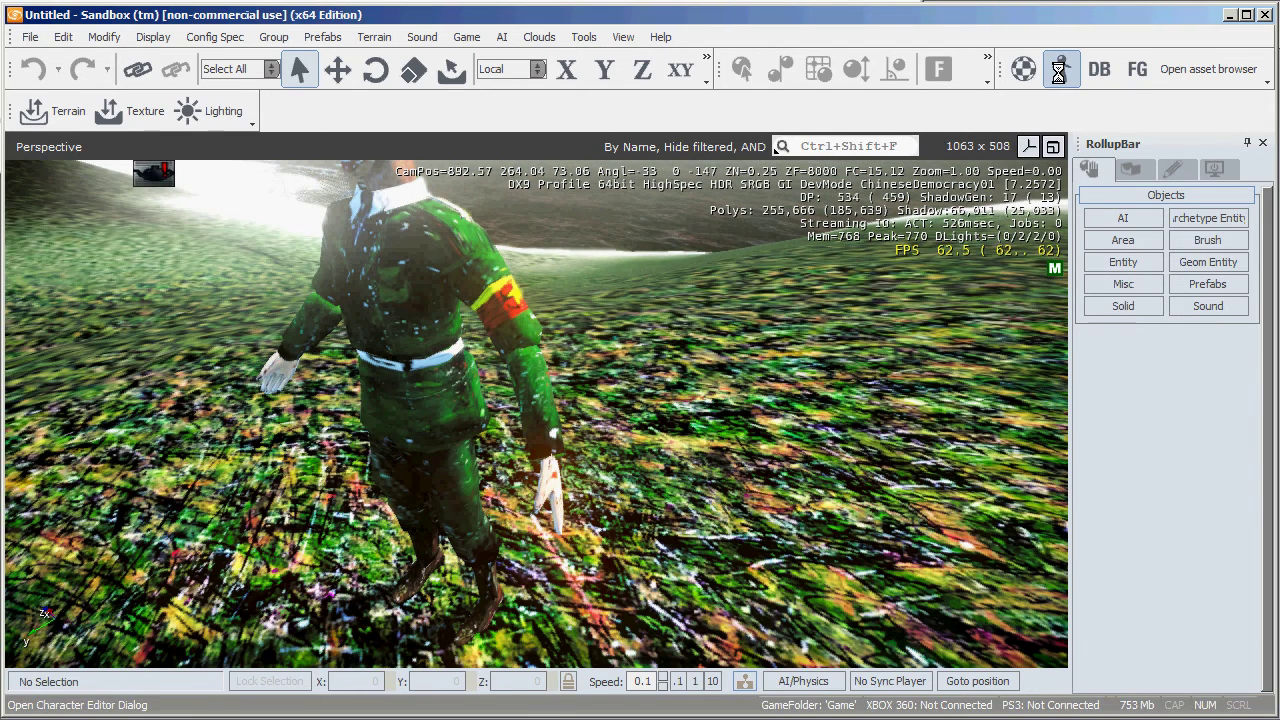
Load ChineseSoldier.cdf in the Character Editor and preview the ChineseSoldier_WaveHandLeft animation
click(1059, 72)
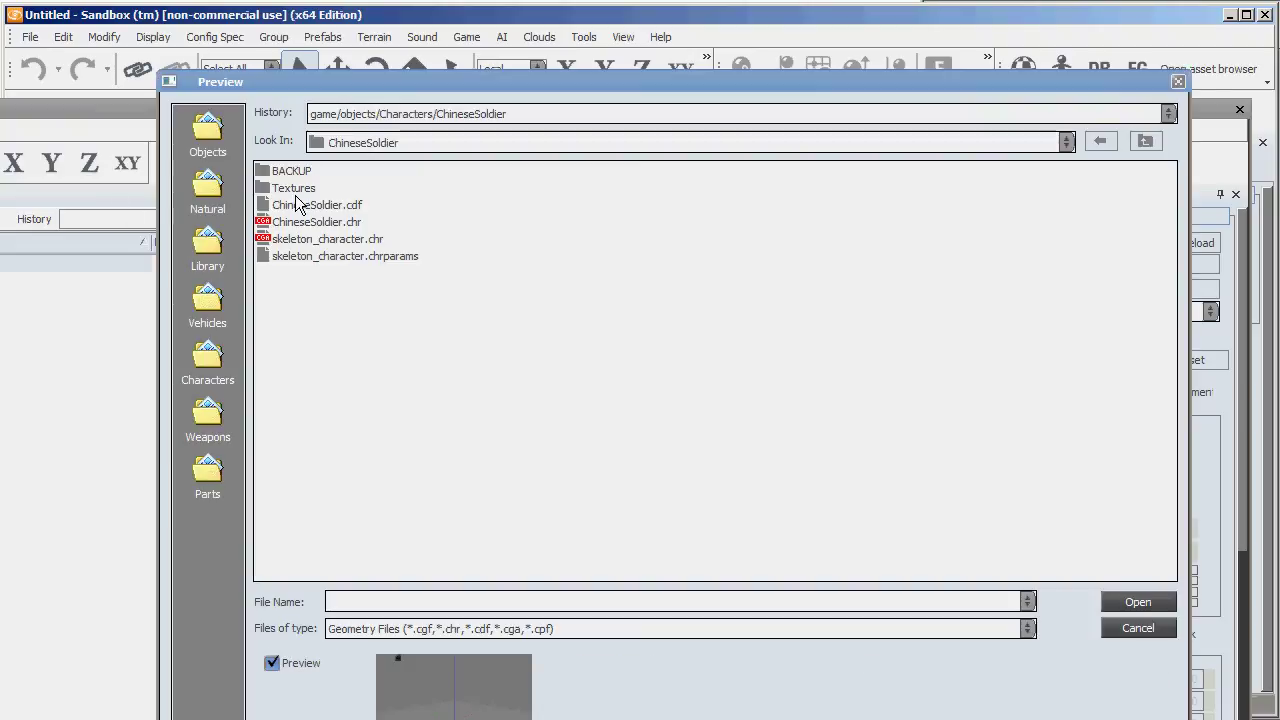
click(305, 205)
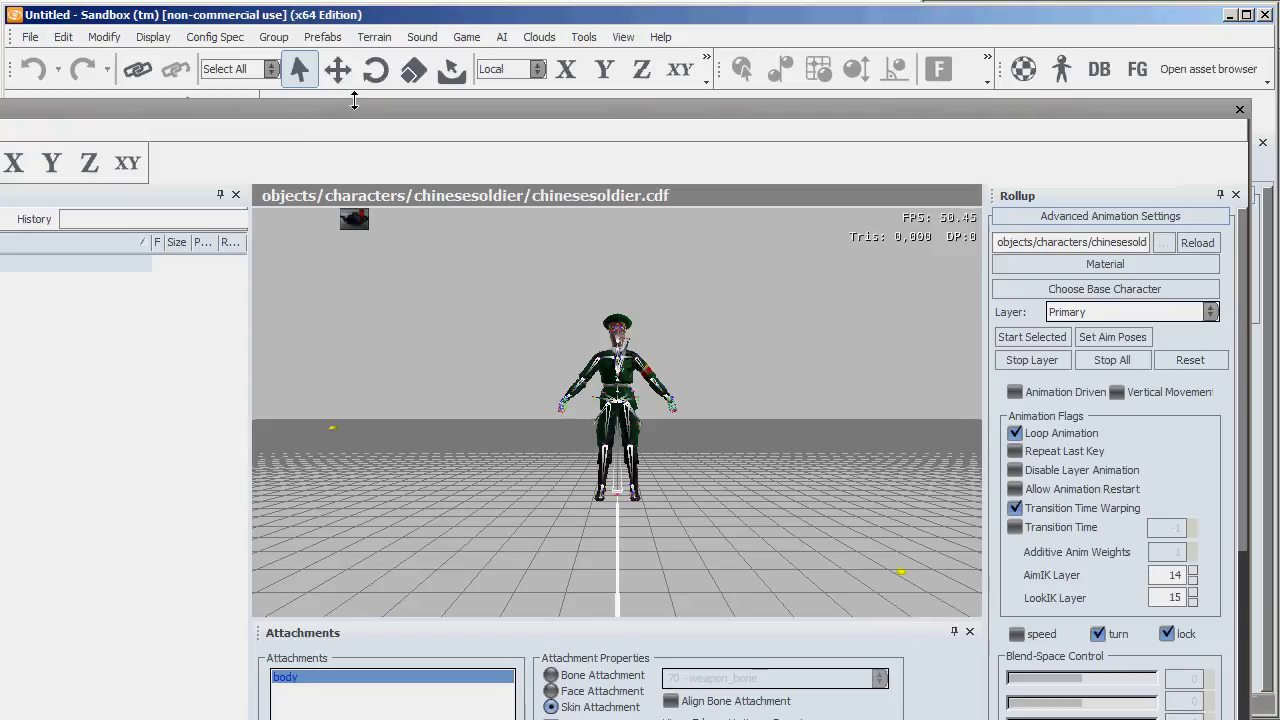
drag(354, 100, 738, 58)
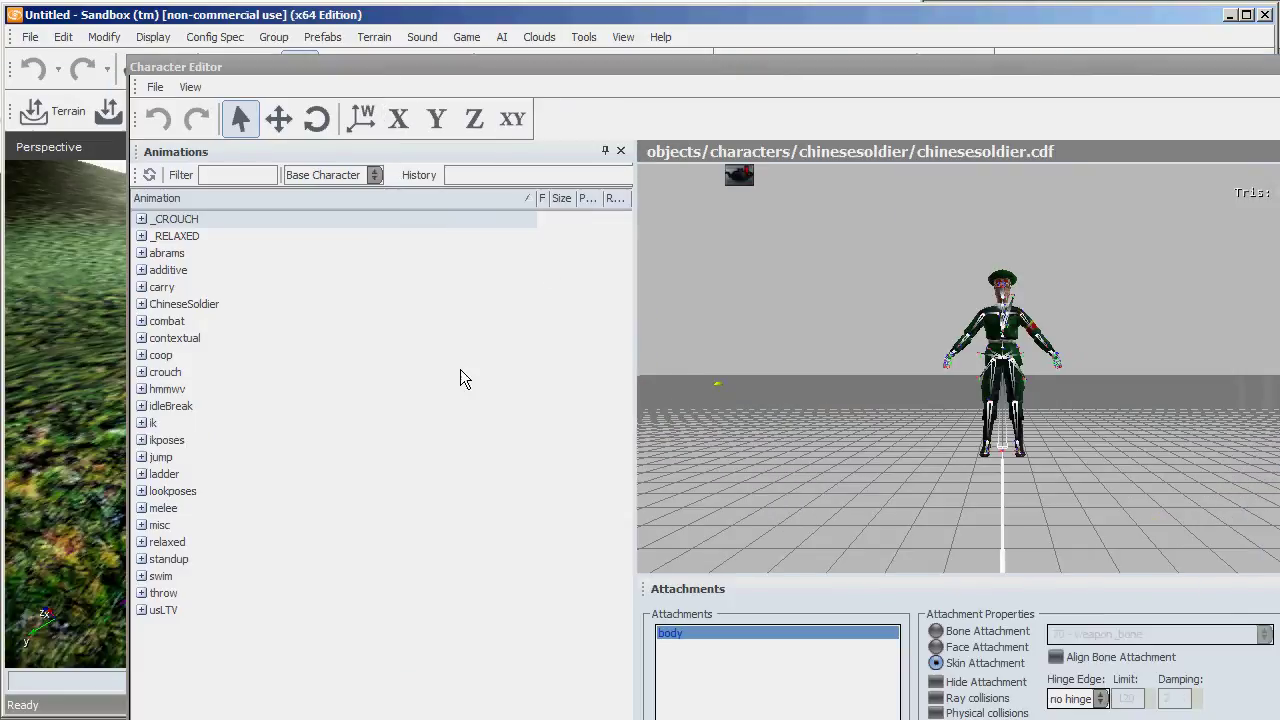
click(141, 304)
click(269, 358)
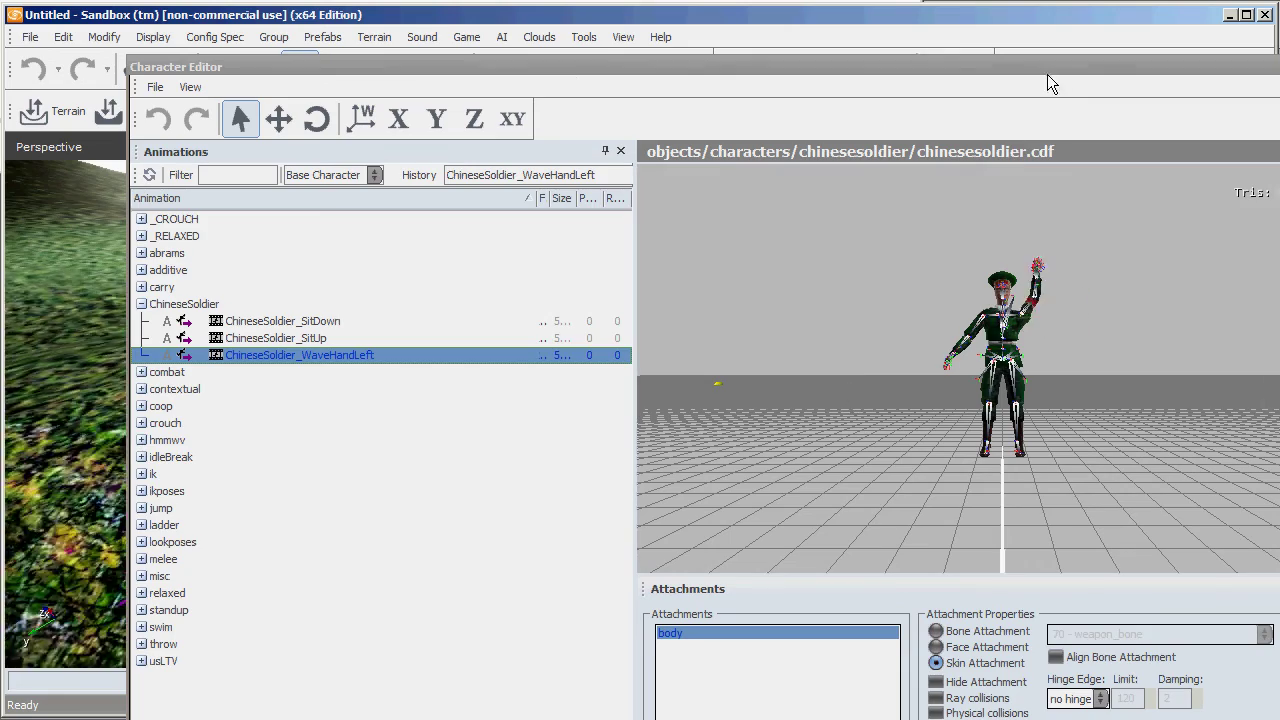
drag(1047, 74, 791, 86)
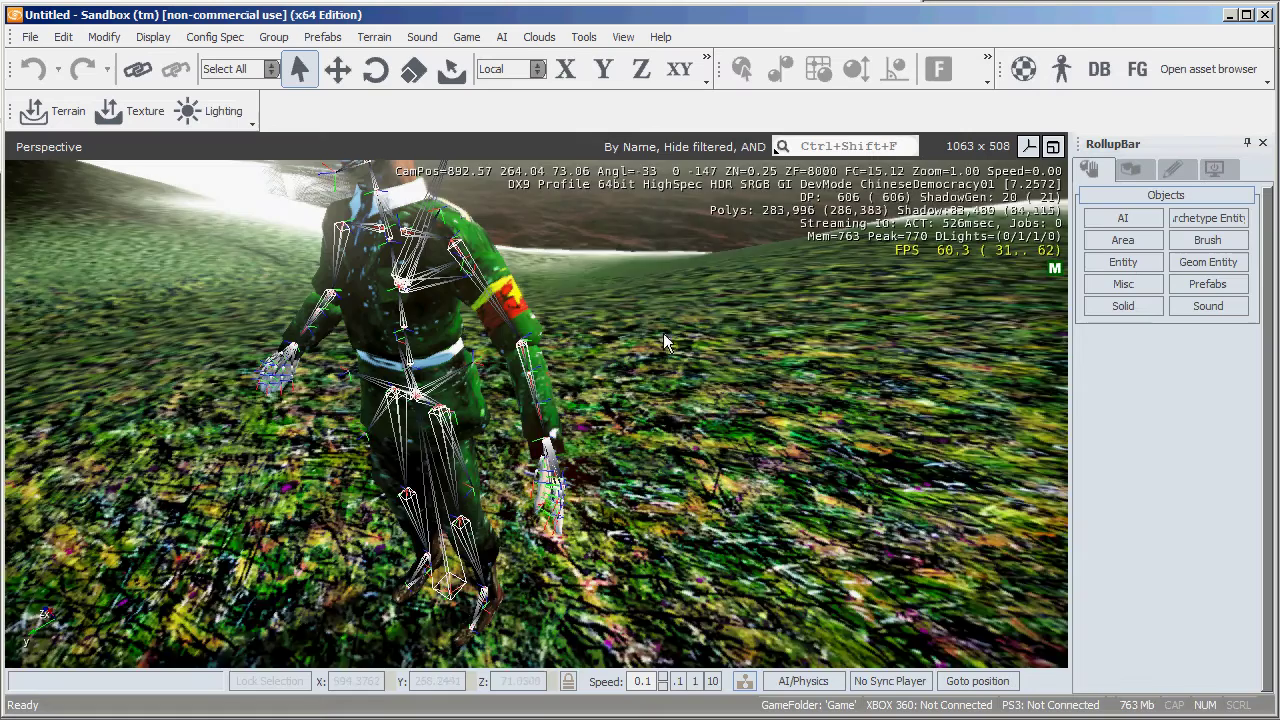
Open the soldier's flow graph and bring its existing key and animation node pairs into view
right_drag(668, 342, 679, 394)
right_click(456, 314)
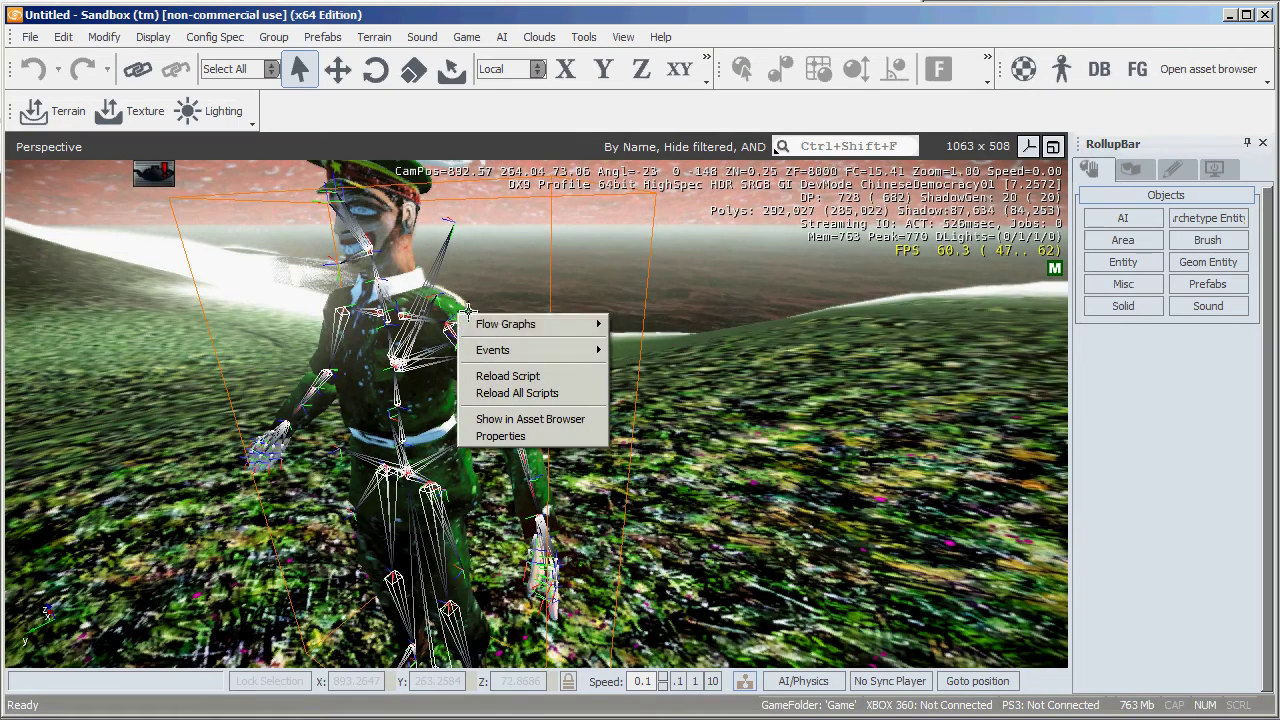
mouse_move(545, 324)
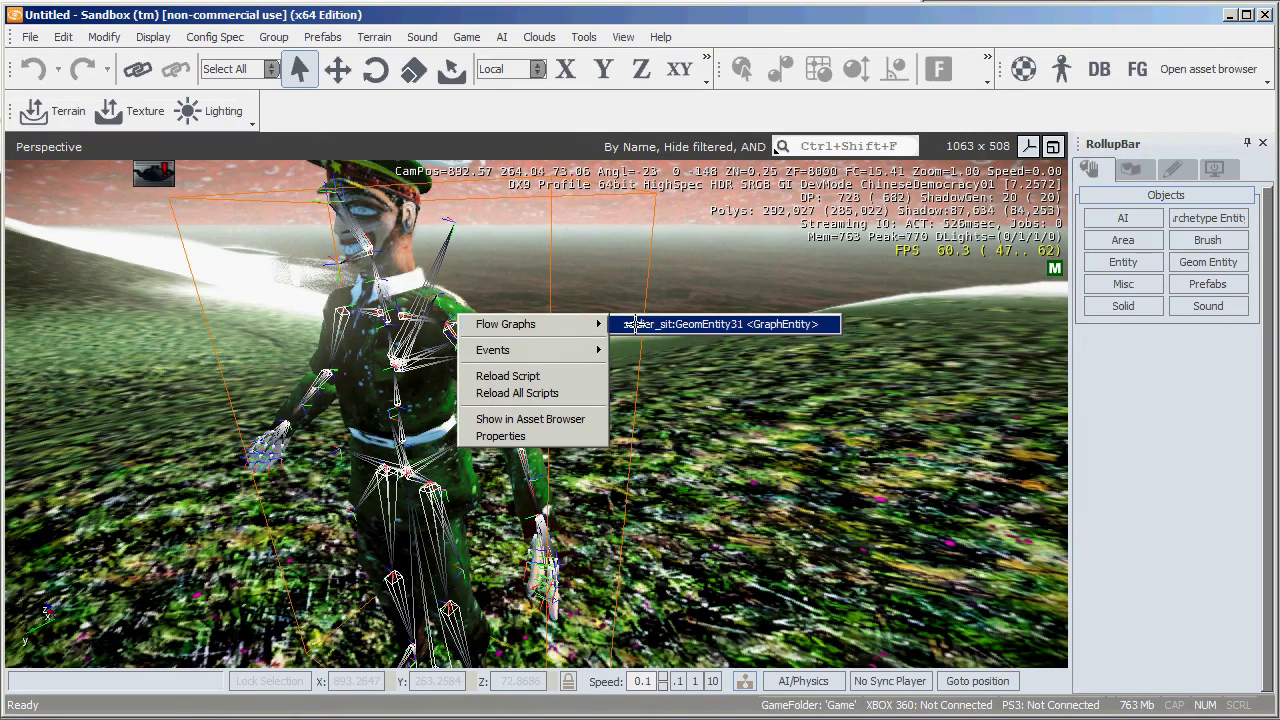
click(636, 324)
scroll(761, 411, up, 2)
right_drag(761, 411, 684, 384)
scroll(709, 511, down, 3)
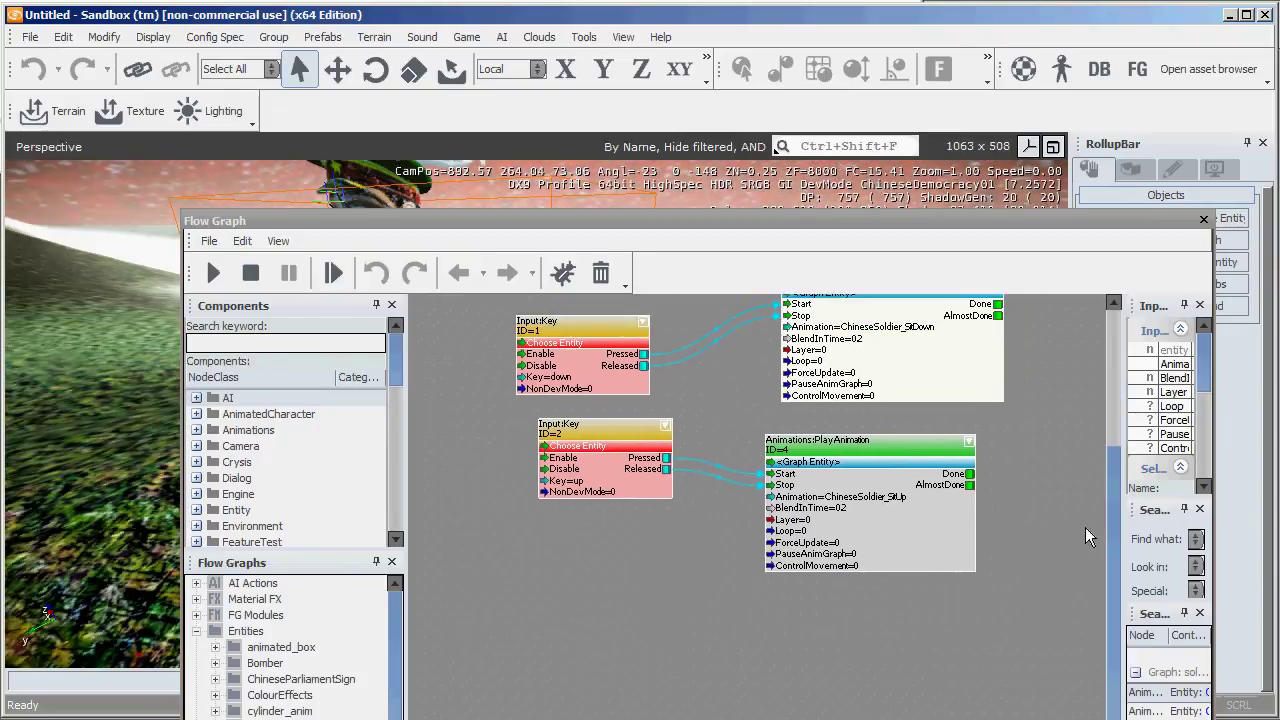
right_drag(1090, 471, 1028, 535)
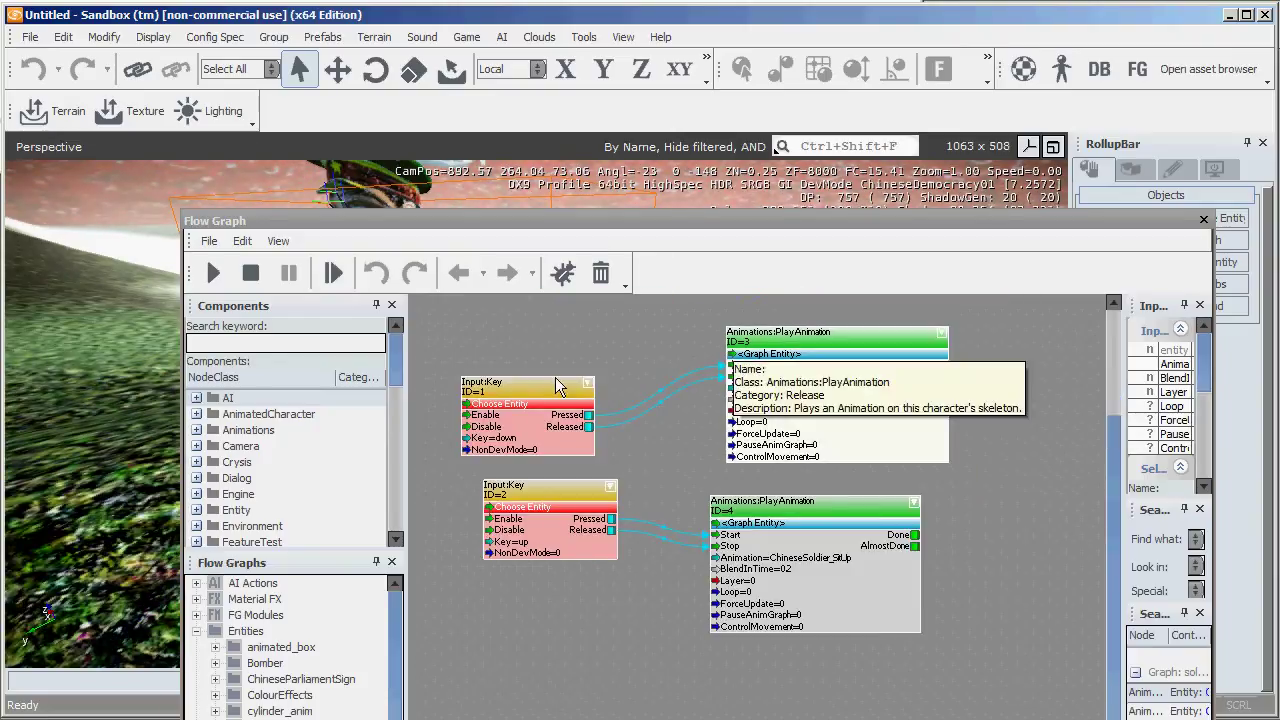
right_drag(697, 594, 638, 554)
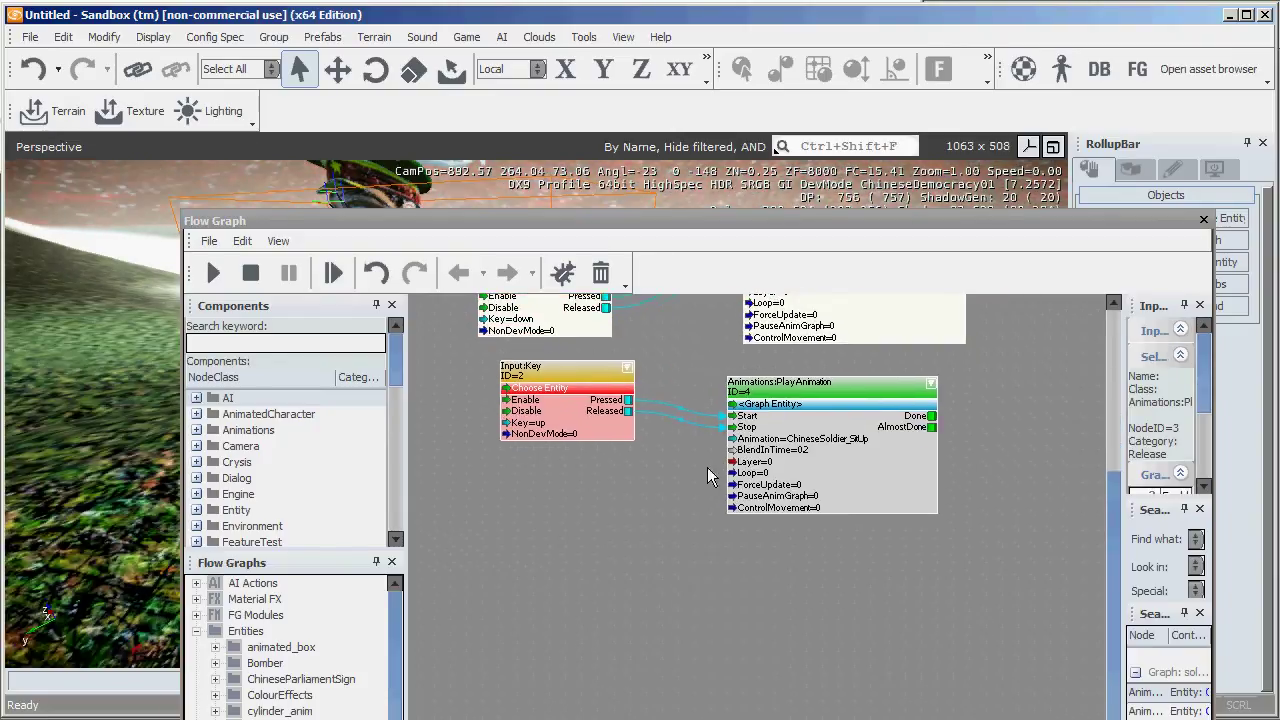
Duplicate the up-key Input:Key and PlayAnimation node pair using Paste with Links
right_click(486, 615)
click(615, 644)
key(ctrl+v)
key(ctrl+v)
right_drag(774, 633, 686, 443)
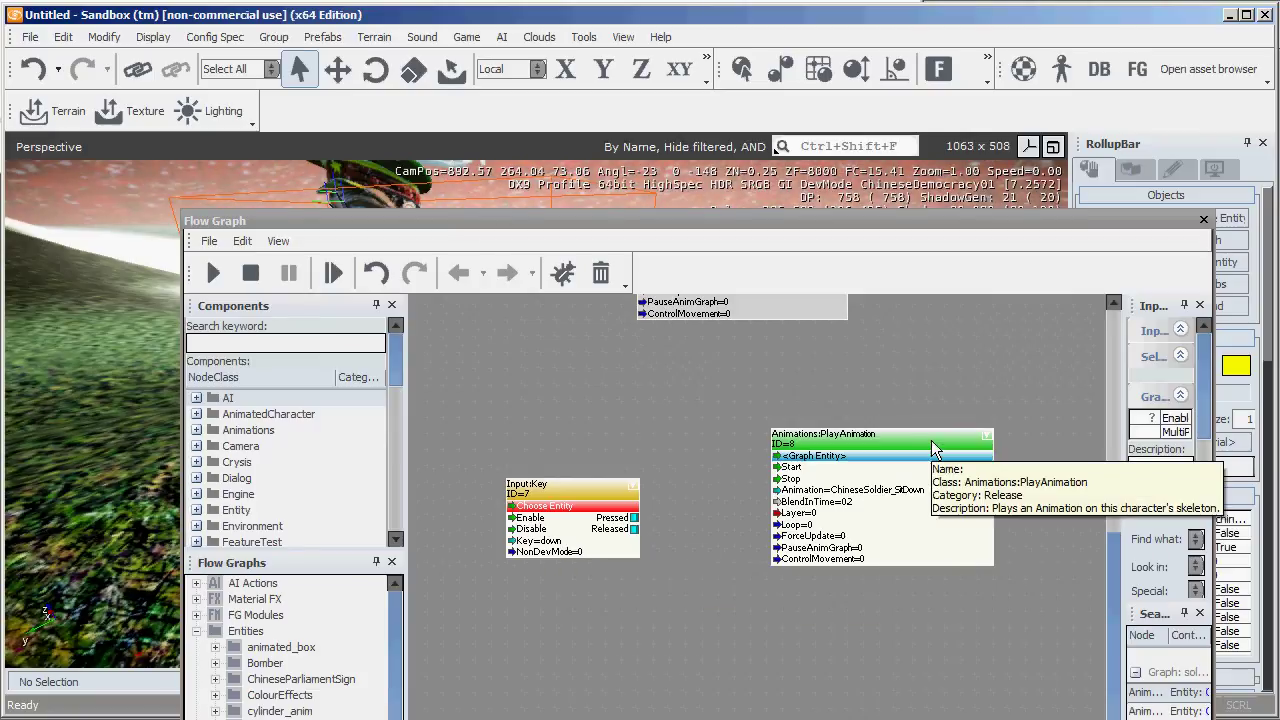
key(Delete)
right_click(526, 432)
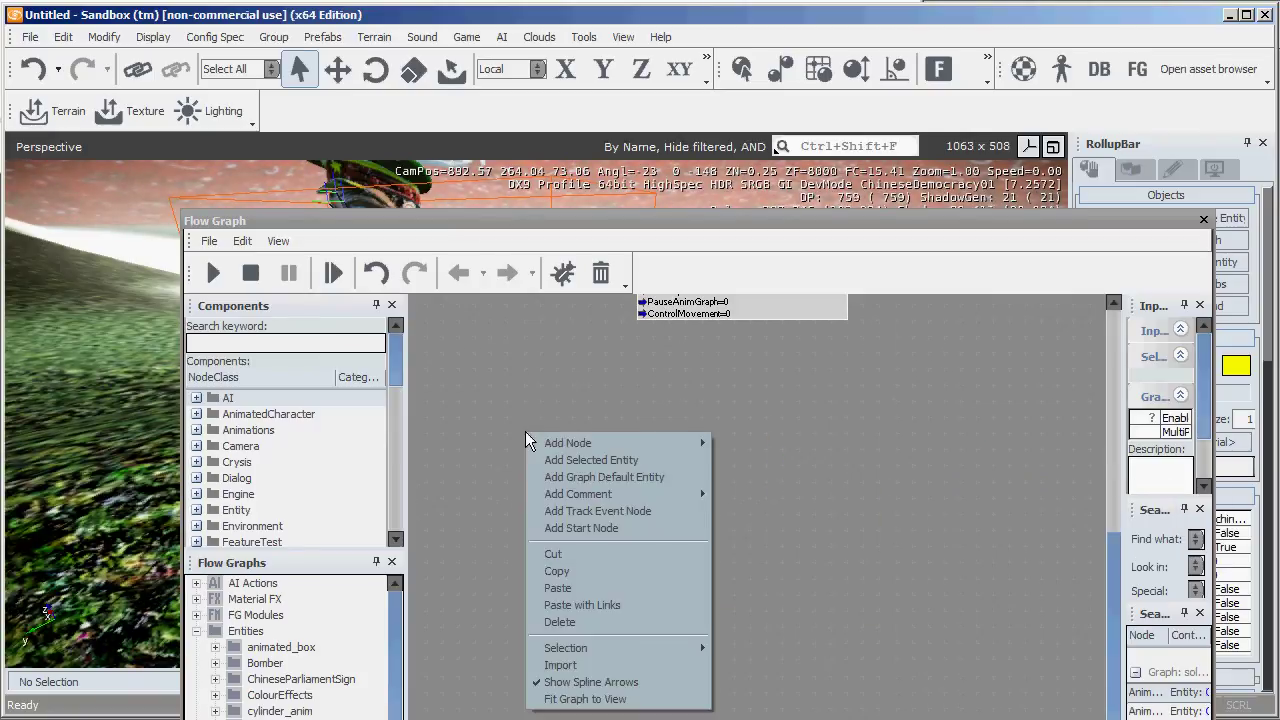
click(535, 593)
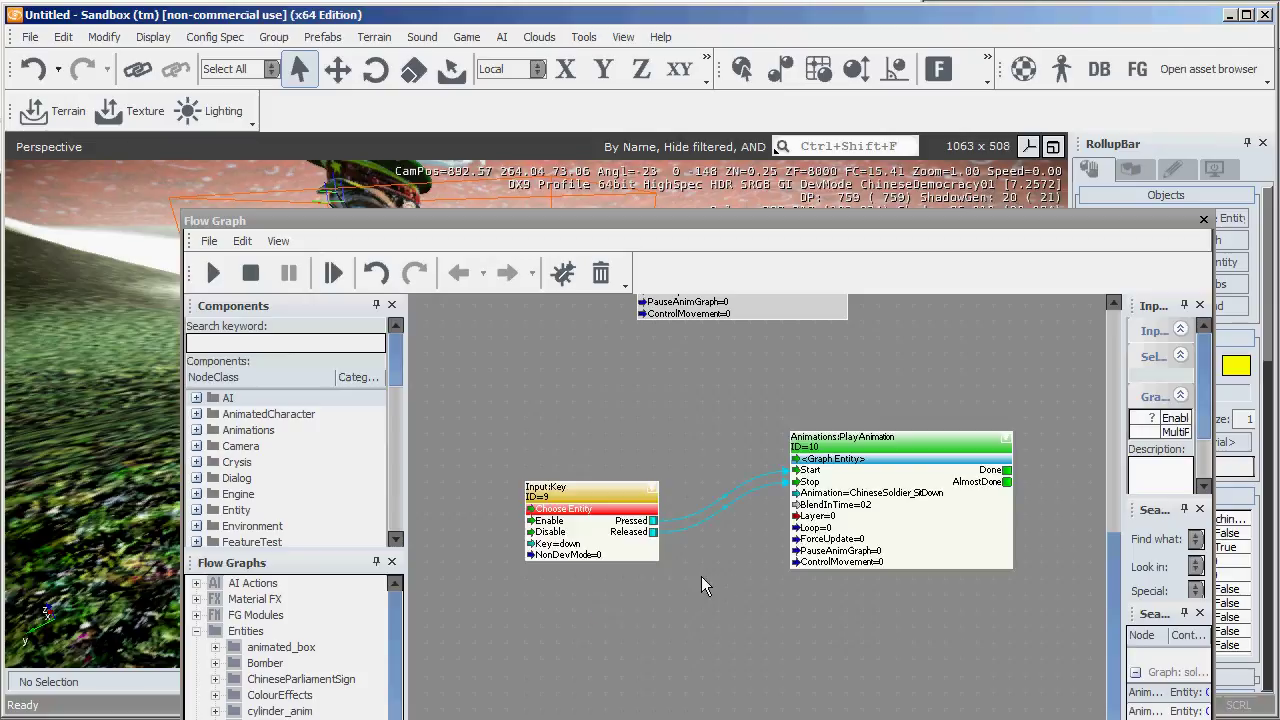
right_drag(681, 582, 642, 561)
Set the new node's Key to l and its Animation to ChineseSoldier_WaveHandLeft
double_click(534, 526)
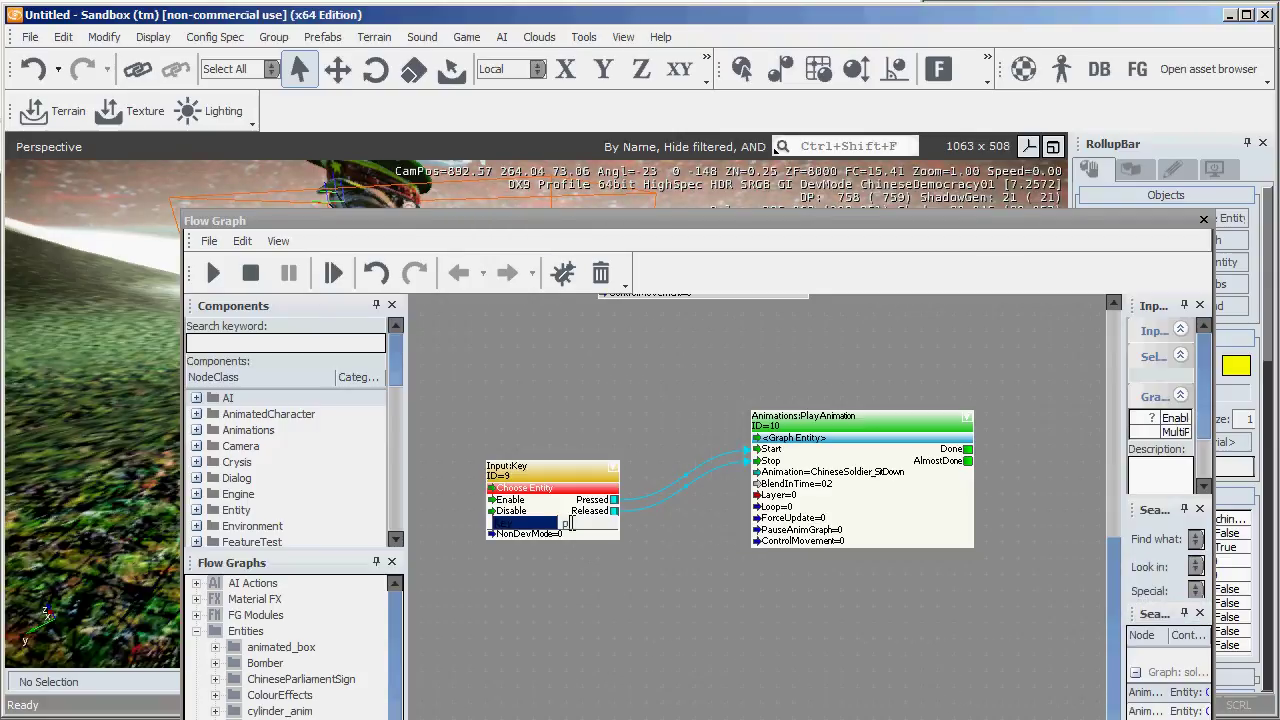
text(l)
click(677, 580)
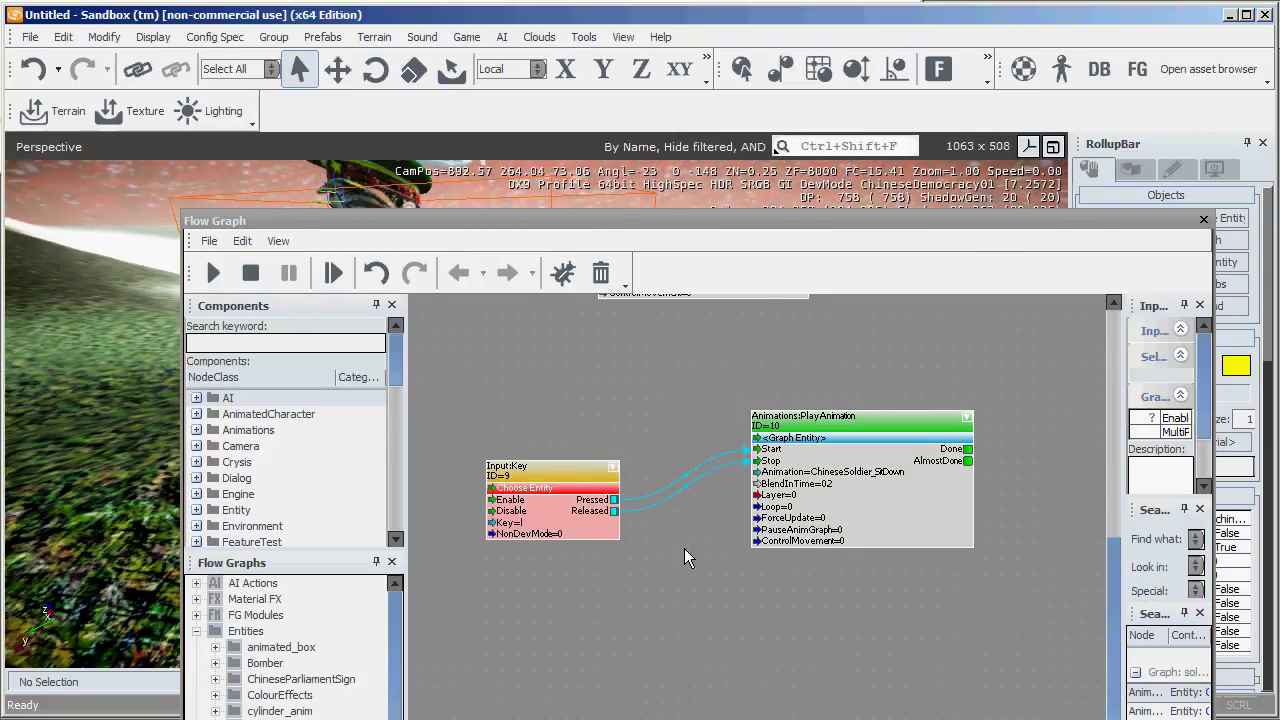
double_click(887, 476)
click(965, 474)
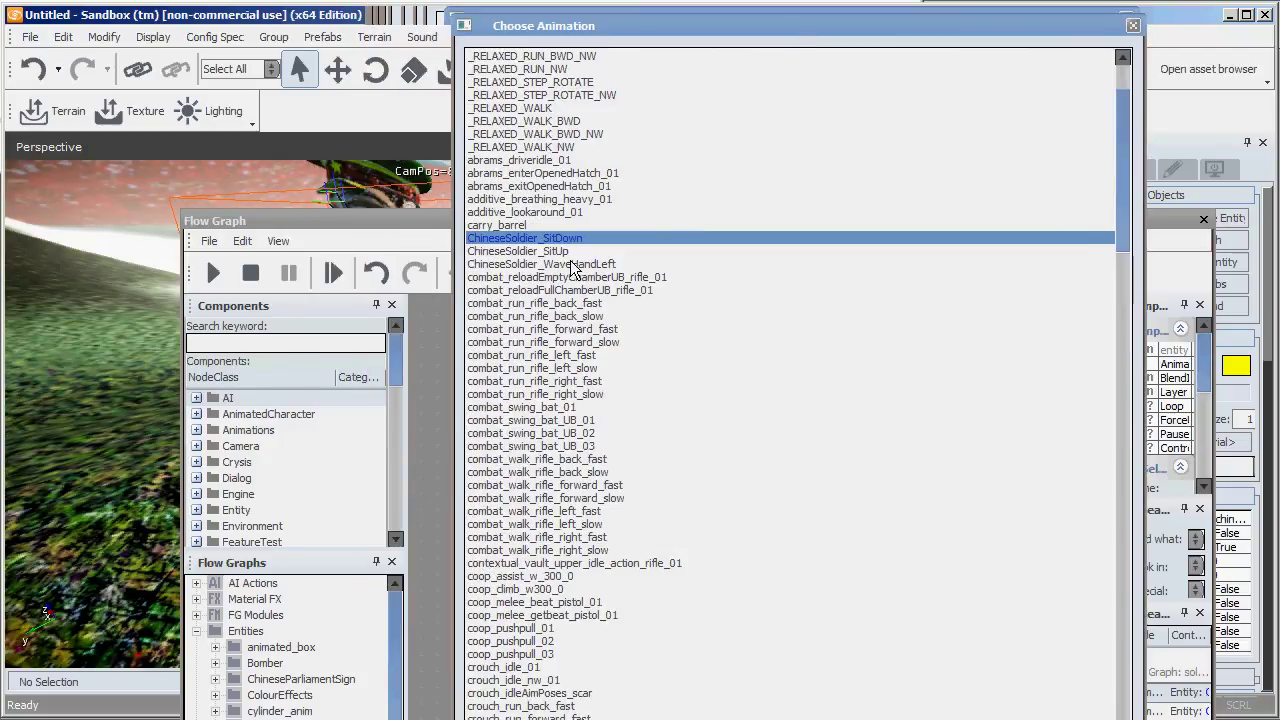
double_click(570, 262)
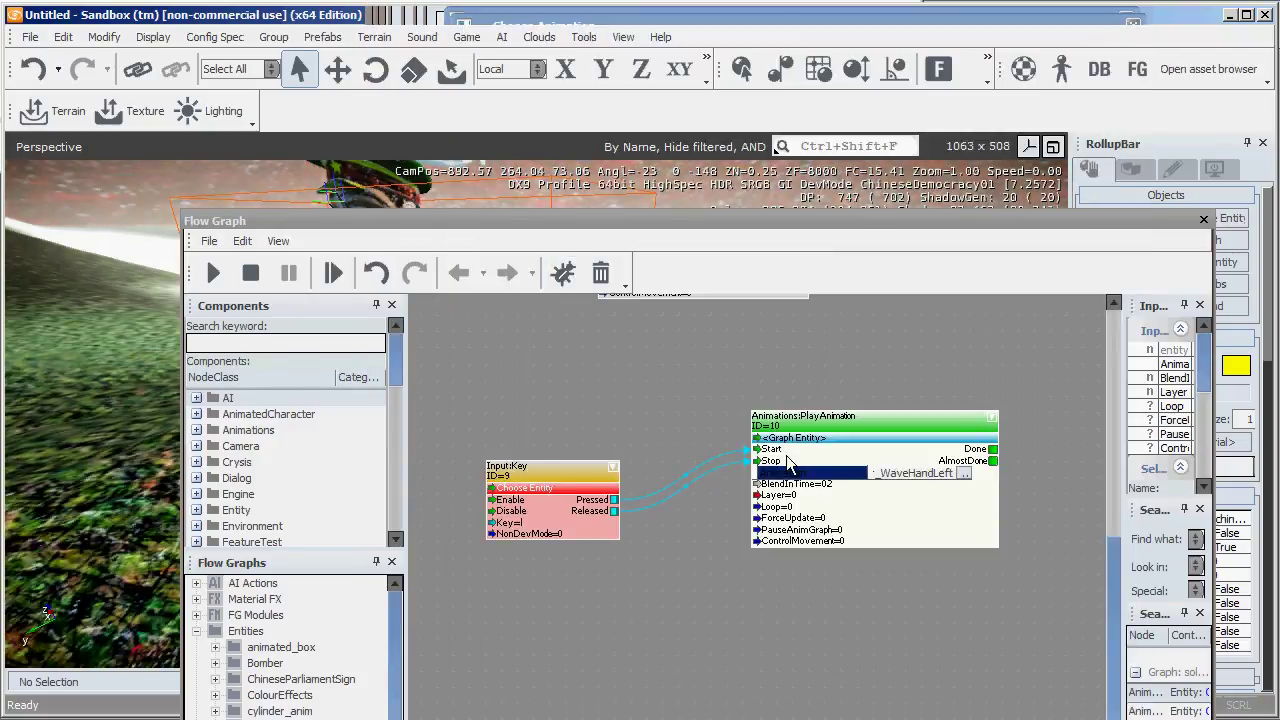
click(959, 586)
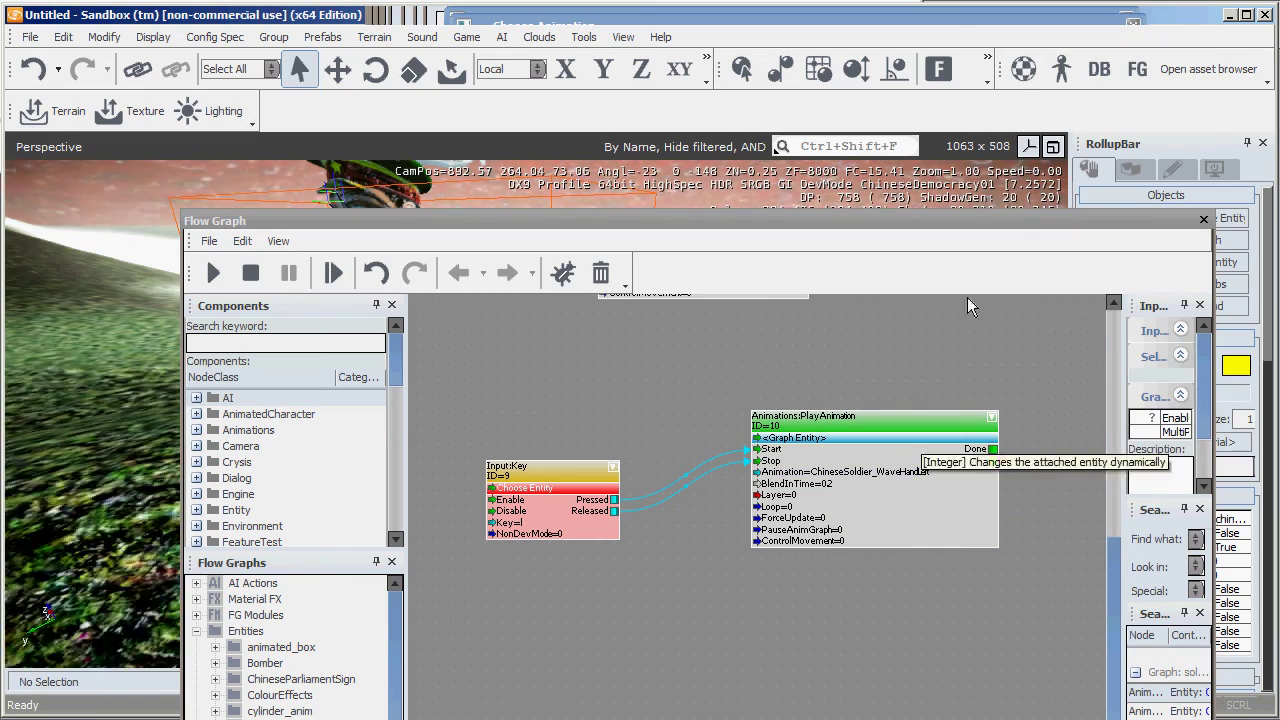
Close the flow graph, test the down, up and l key animations in game mode, then deselect
click(1204, 219)
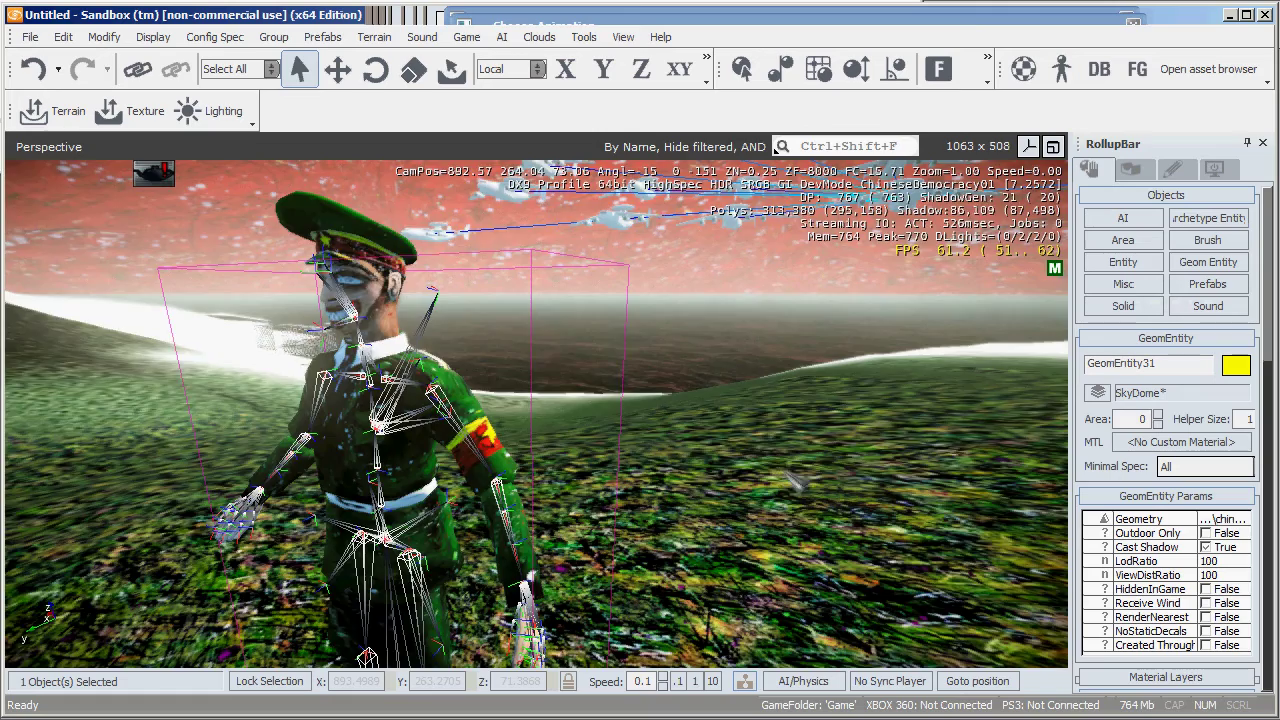
mouse_move(781, 468)
right_down()
mouse_move(781, 440)
mouse_move(781, 470)
right_up()
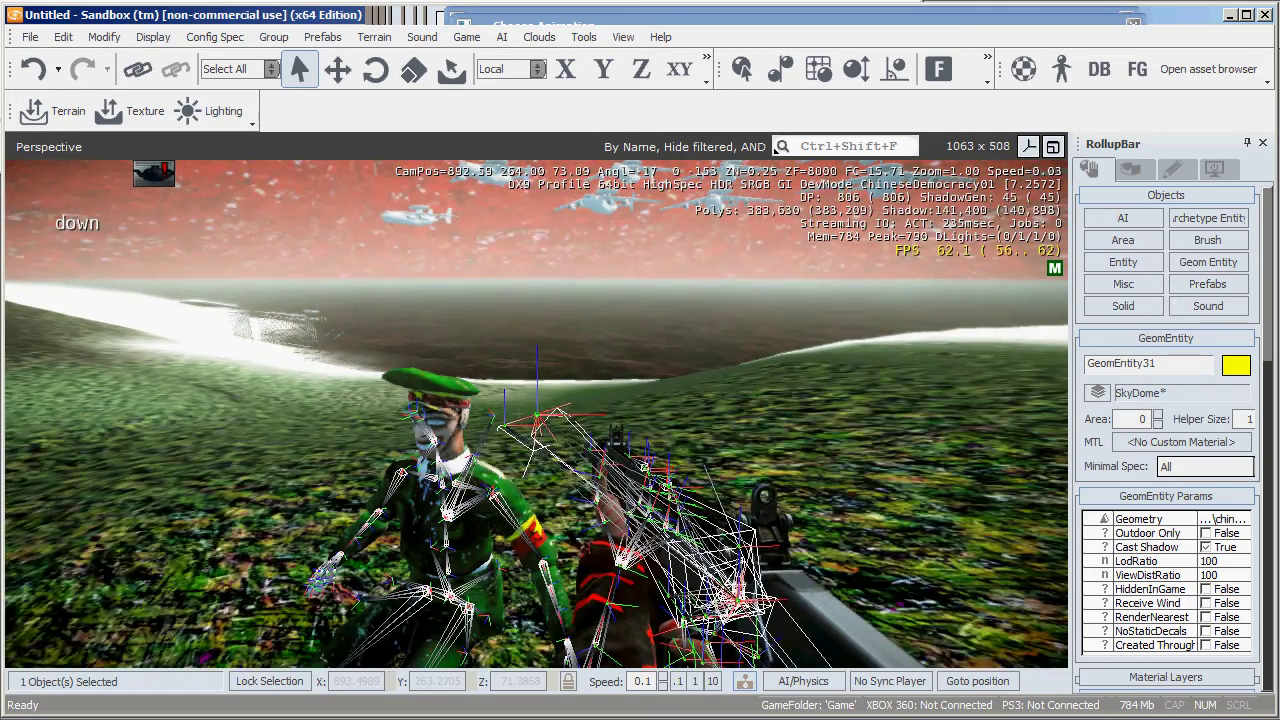
mouse_move(781, 470)
right_down()
mouse_move(740, 490)
mouse_move(780, 475)
mouse_move(785, 524)
mouse_move(785, 471)
right_up()
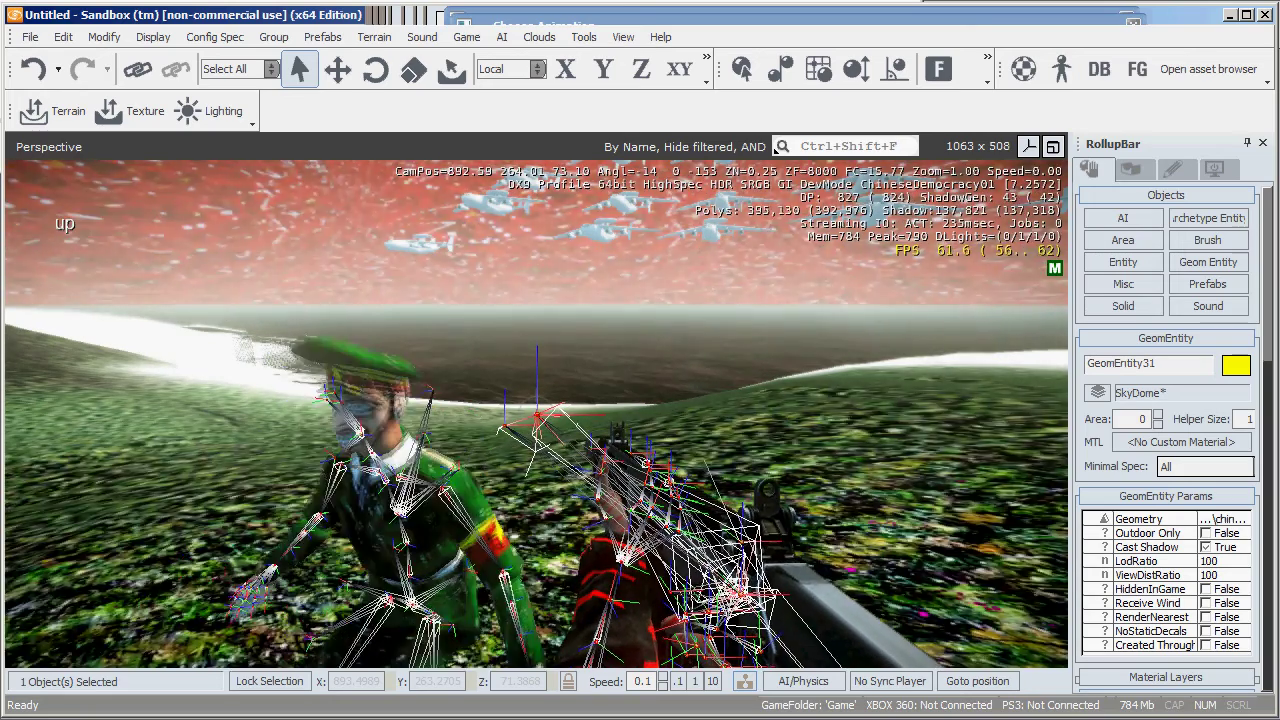
mouse_move(59, 221)
right_down()
mouse_move(48, 243)
mouse_move(61, 228)
right_up()
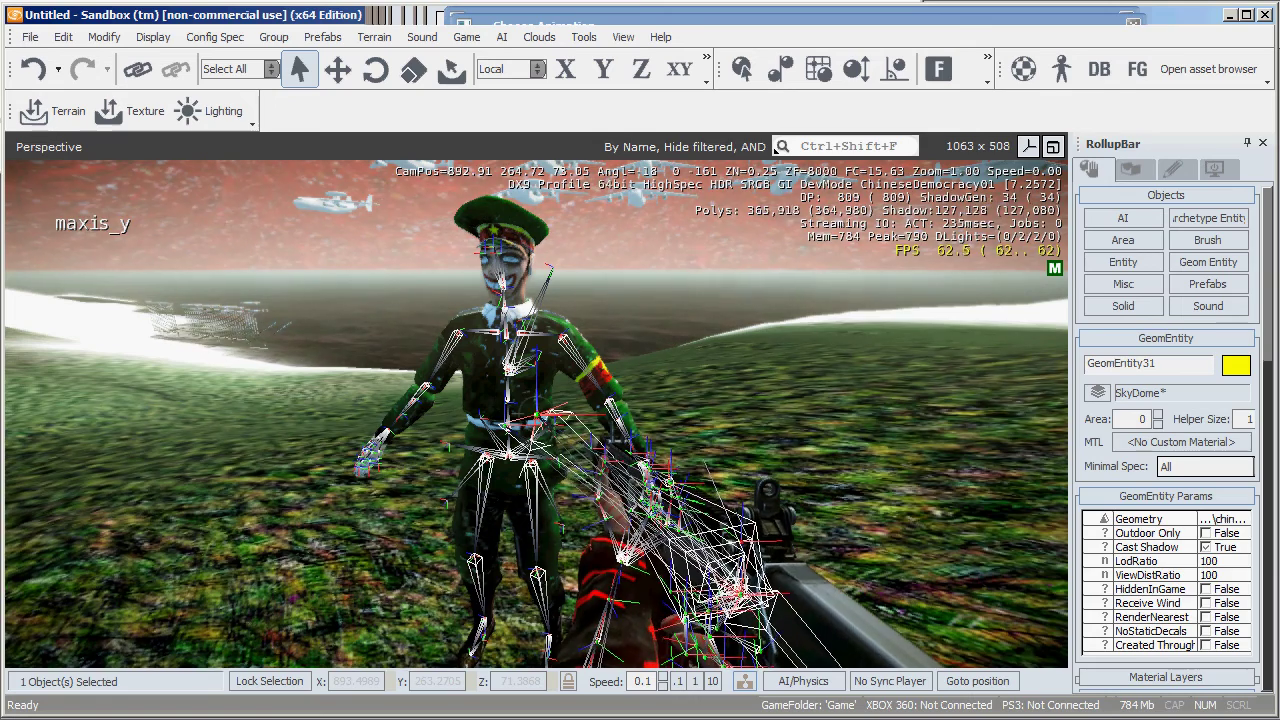
click(783, 477)
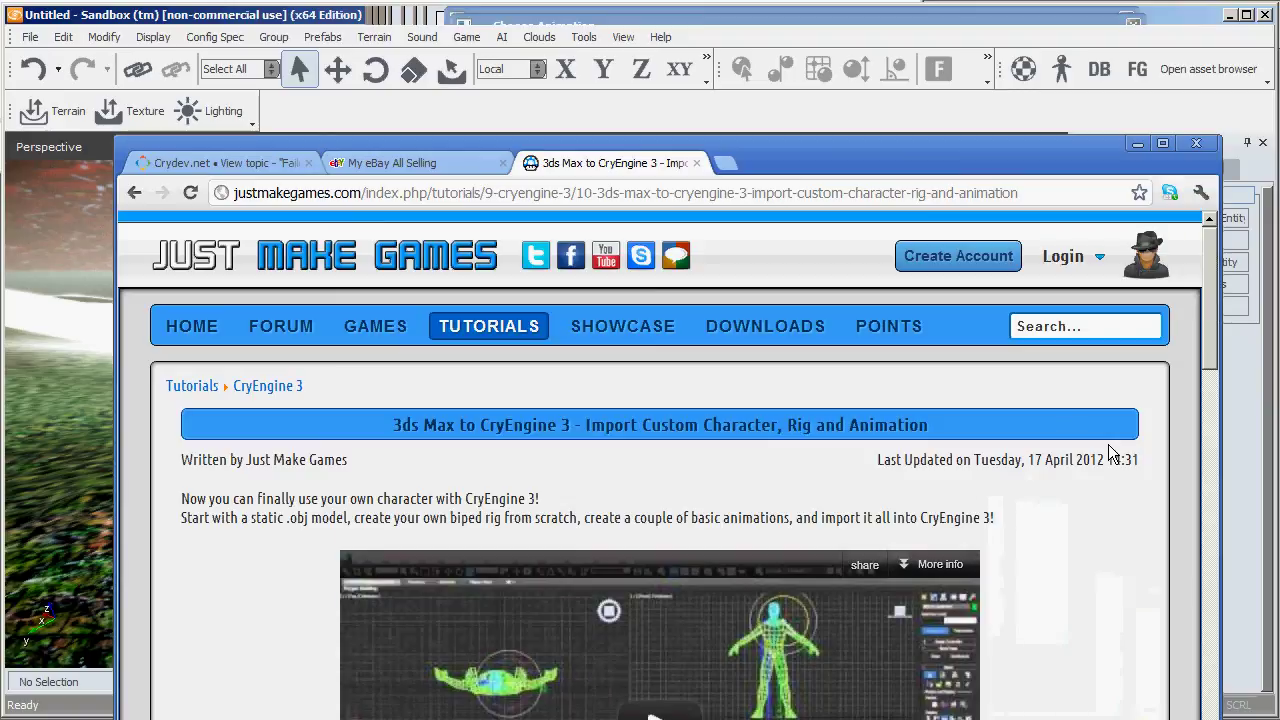
Scroll past the JustMakeGames tutorial videos and minimize Chrome to return to the editor
scroll(812, 617, down, 1)
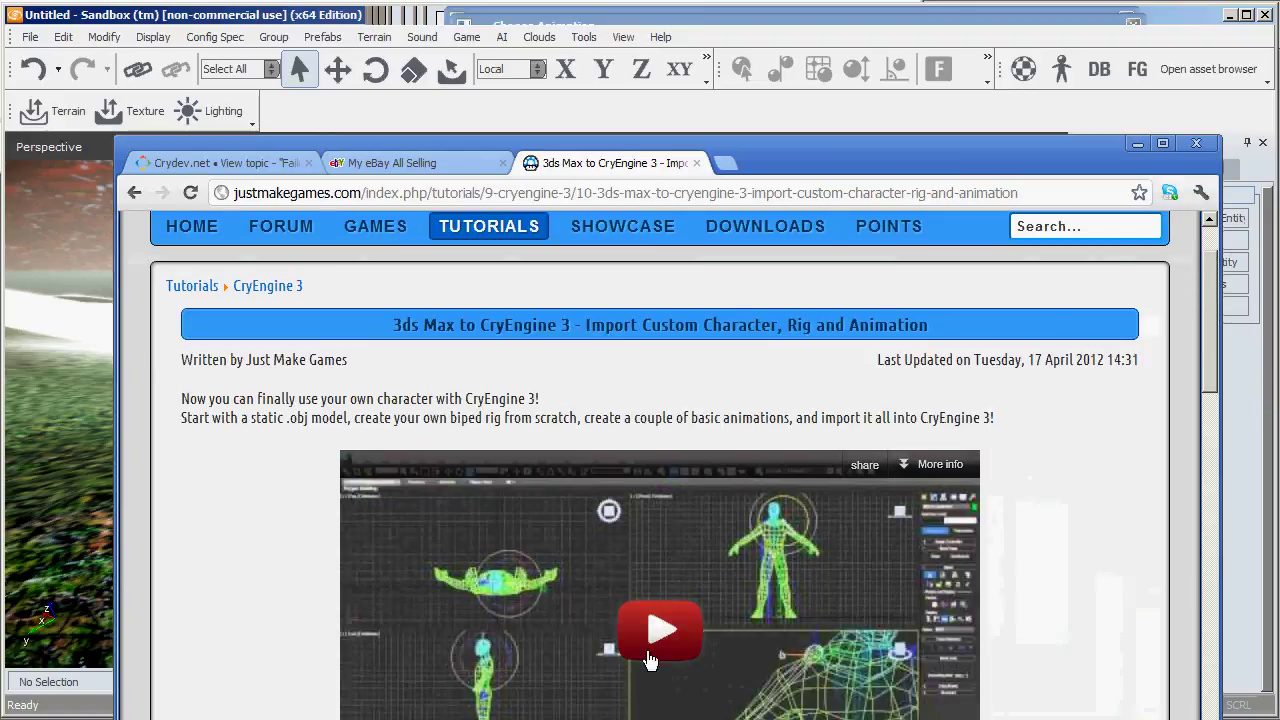
scroll(1141, 585, down, 1)
scroll(1045, 566, down, 3)
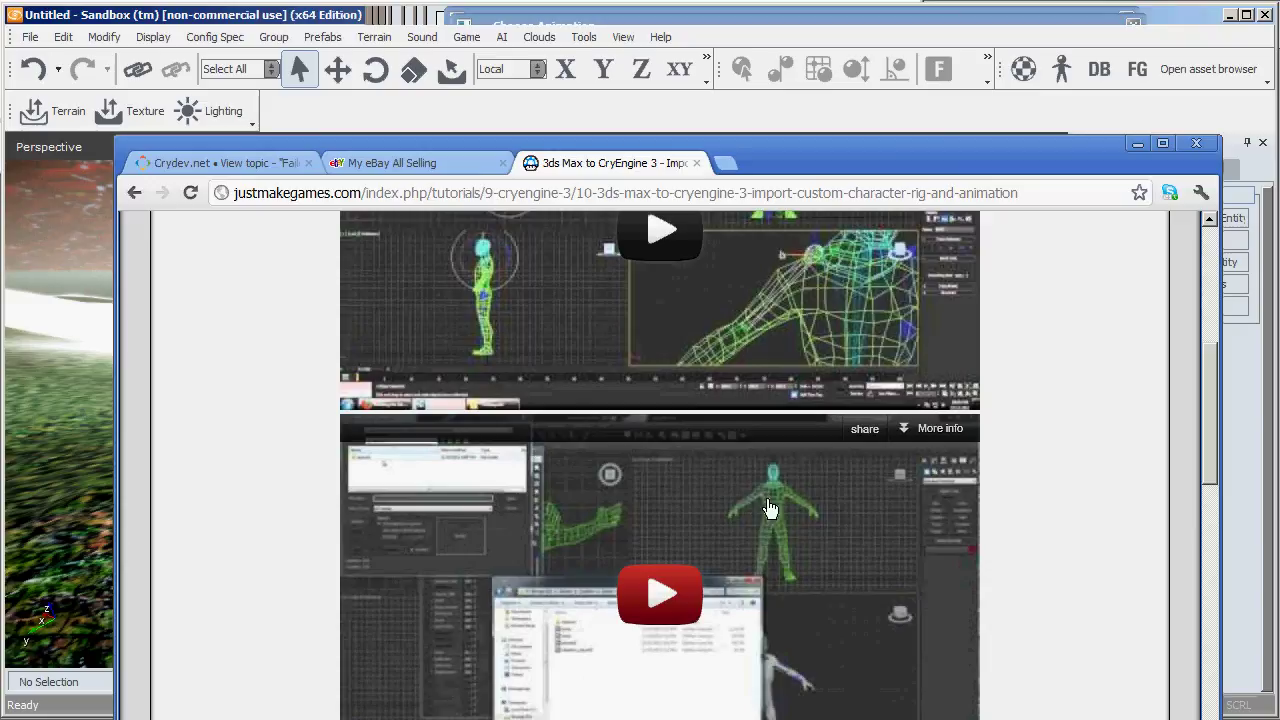
scroll(1042, 538, down, 2)
scroll(1042, 531, down, 3)
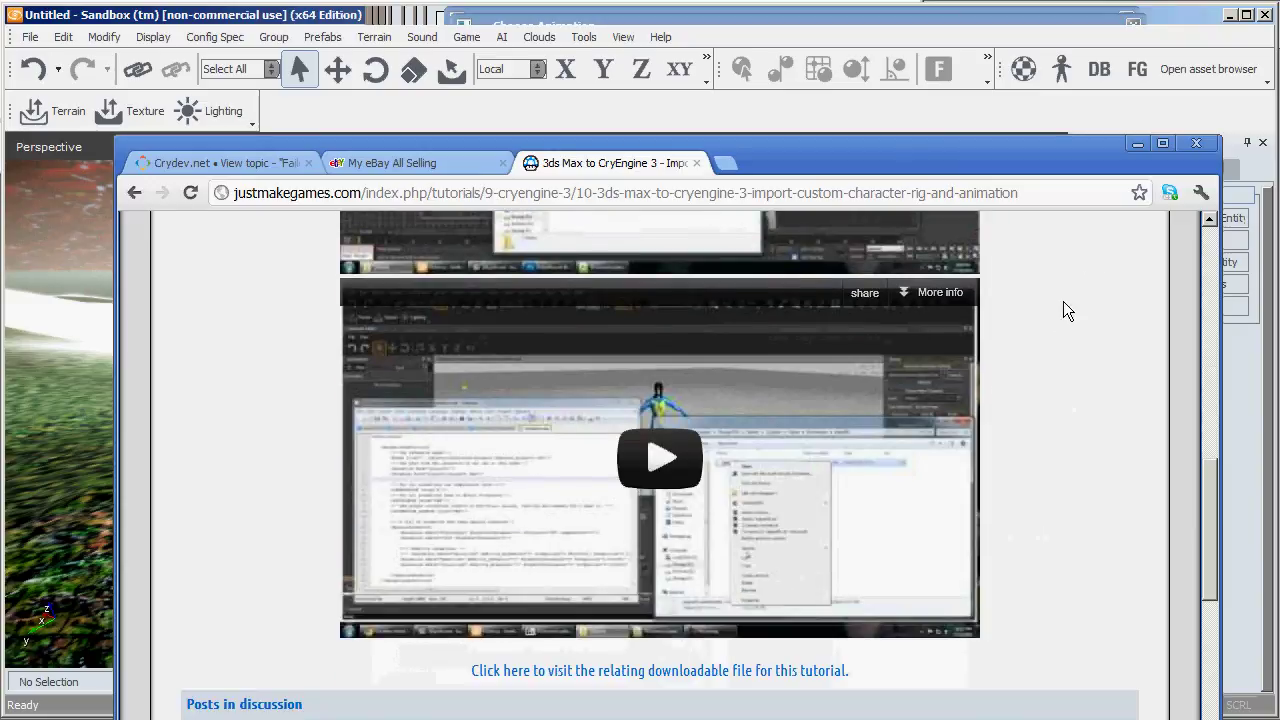
click(1137, 143)
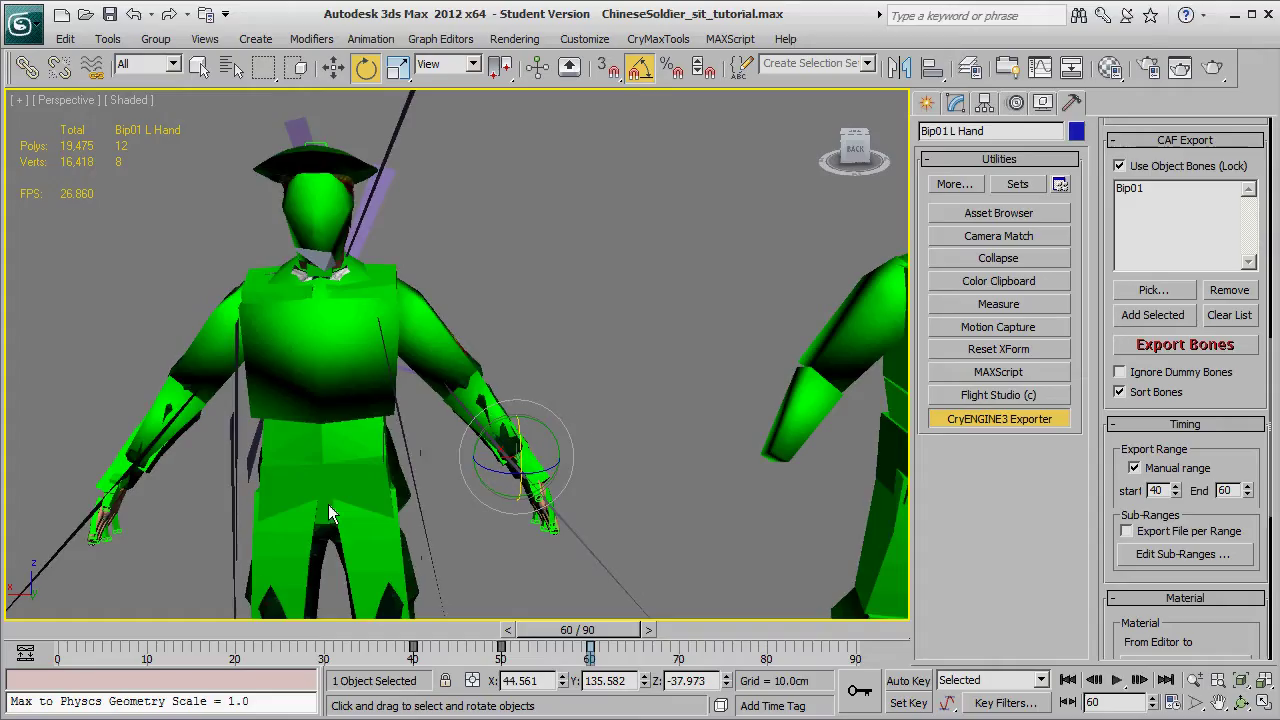
Right-click the Bip01 L Hand bone, then orbit the Perspective view around the soldier
right_click(330, 430)
alt+middle_drag(621, 456, 533, 373)
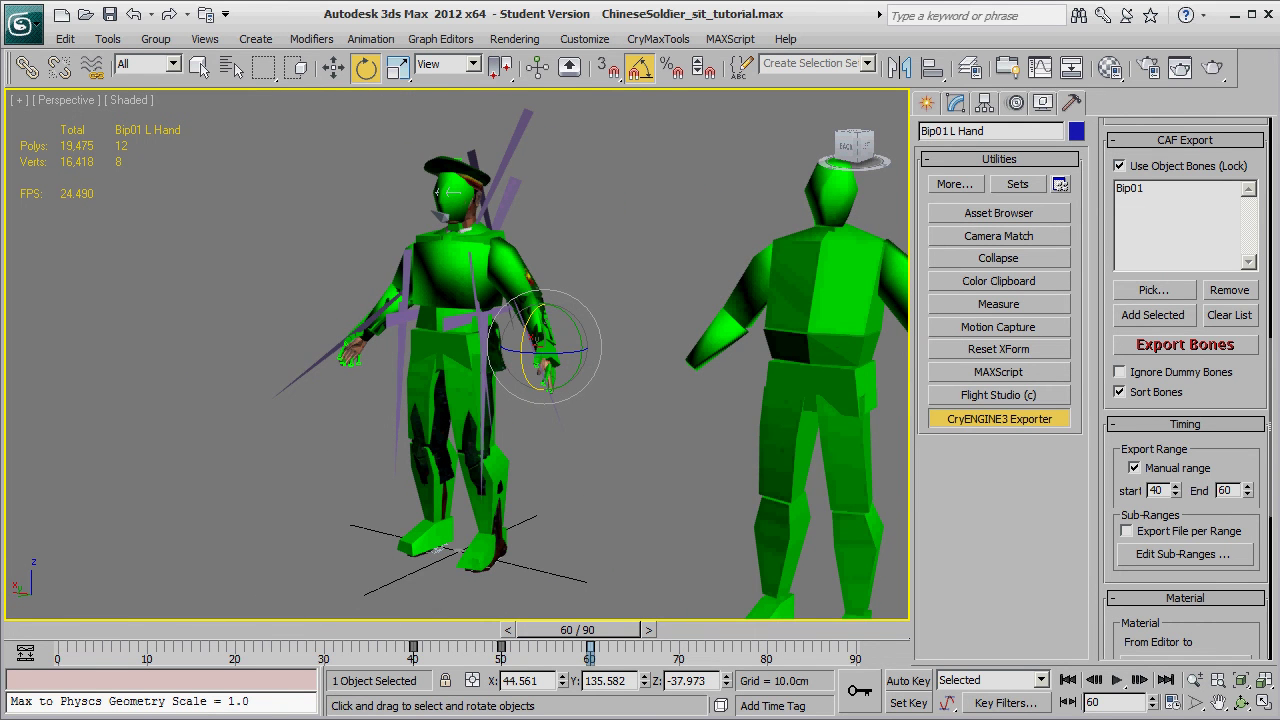